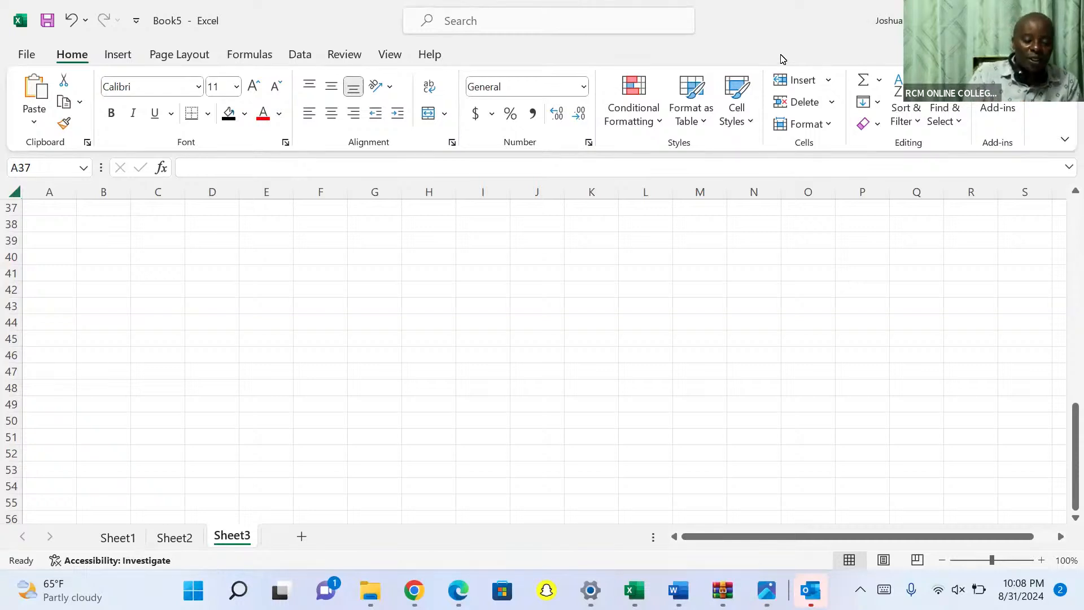
Step: Enter the label "Loan" in cell G41 of Sheet3 and the amount 15,000,000 beside it in H41
key(ctrl+a)
click(373, 273)
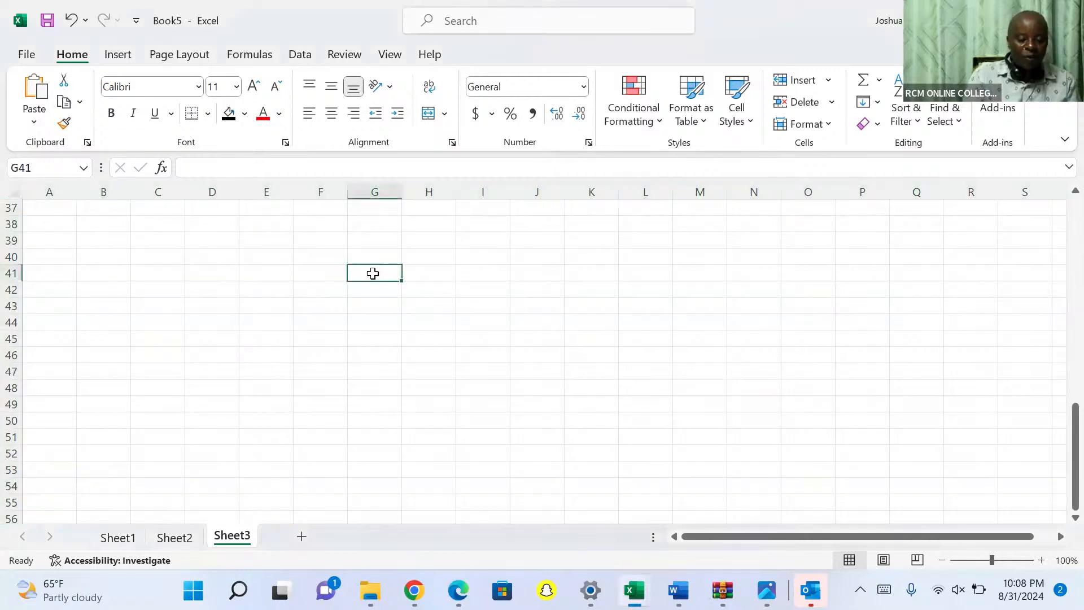
text(Loan)
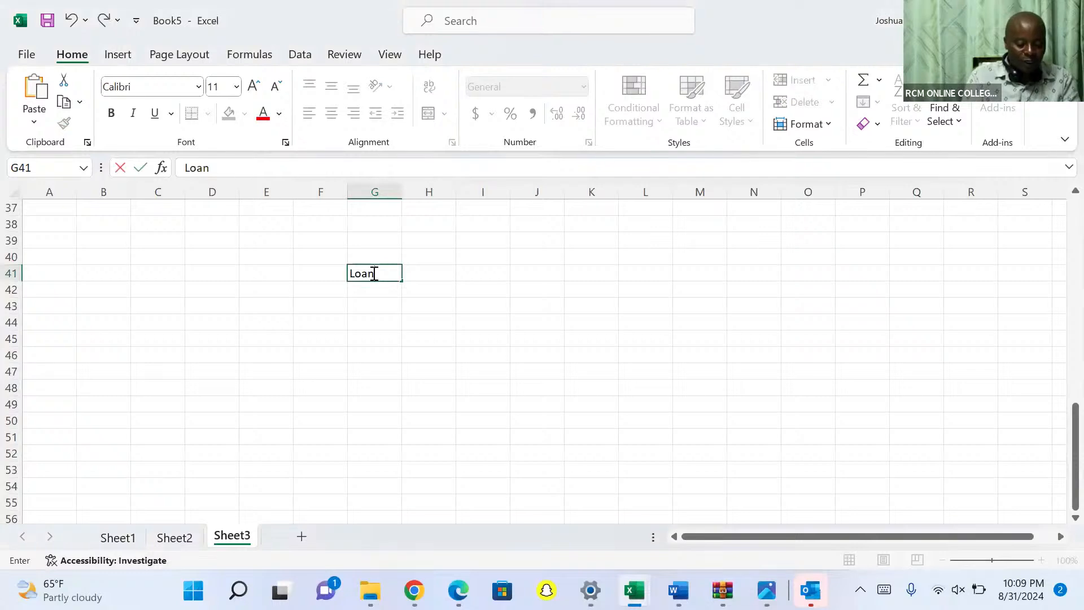
key(Tab)
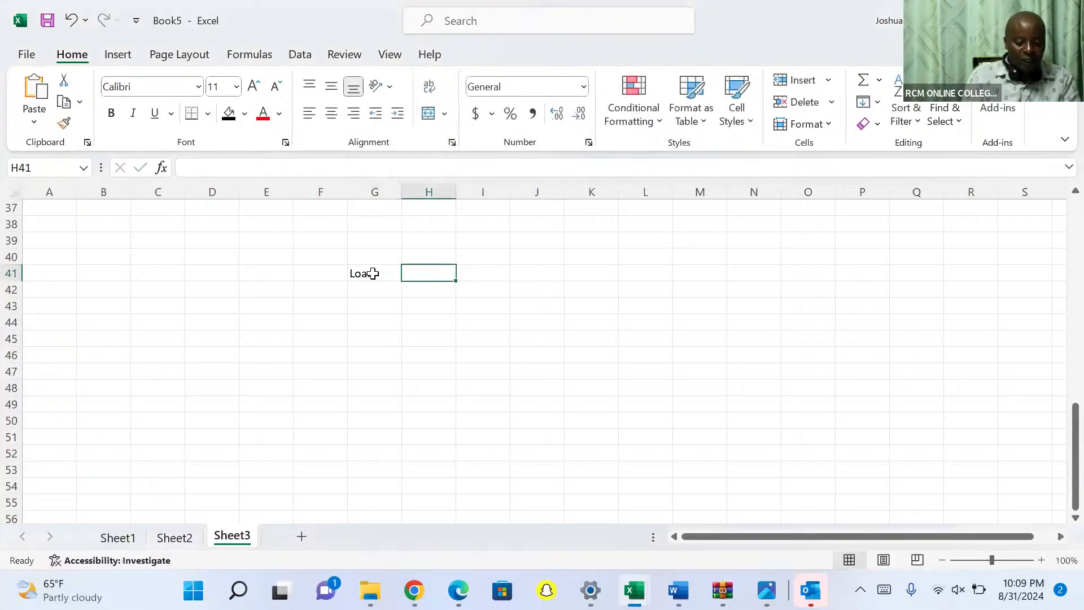
text(1)
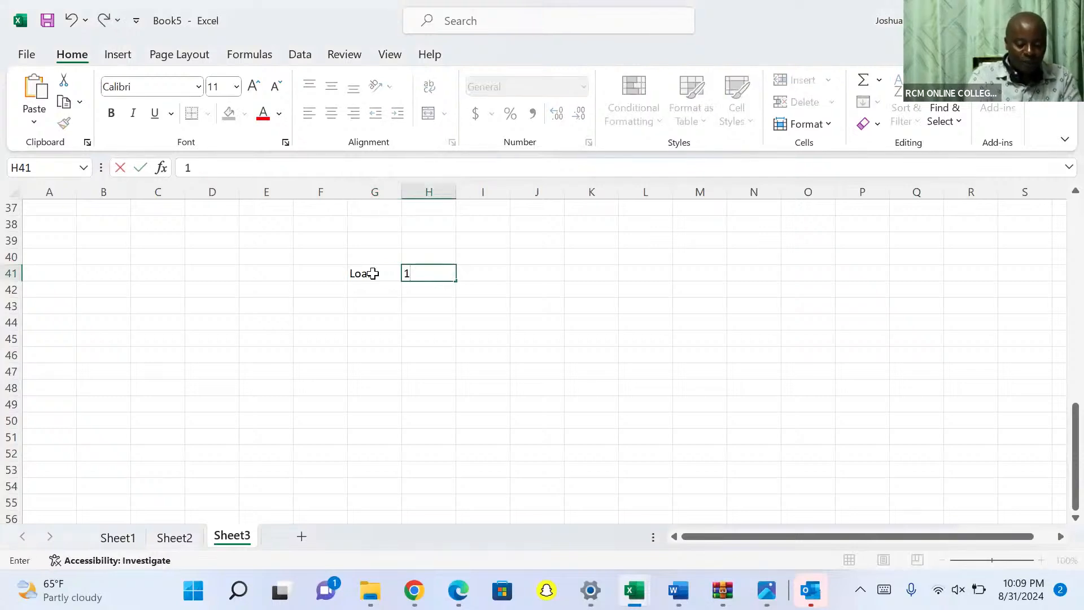
text(5,)
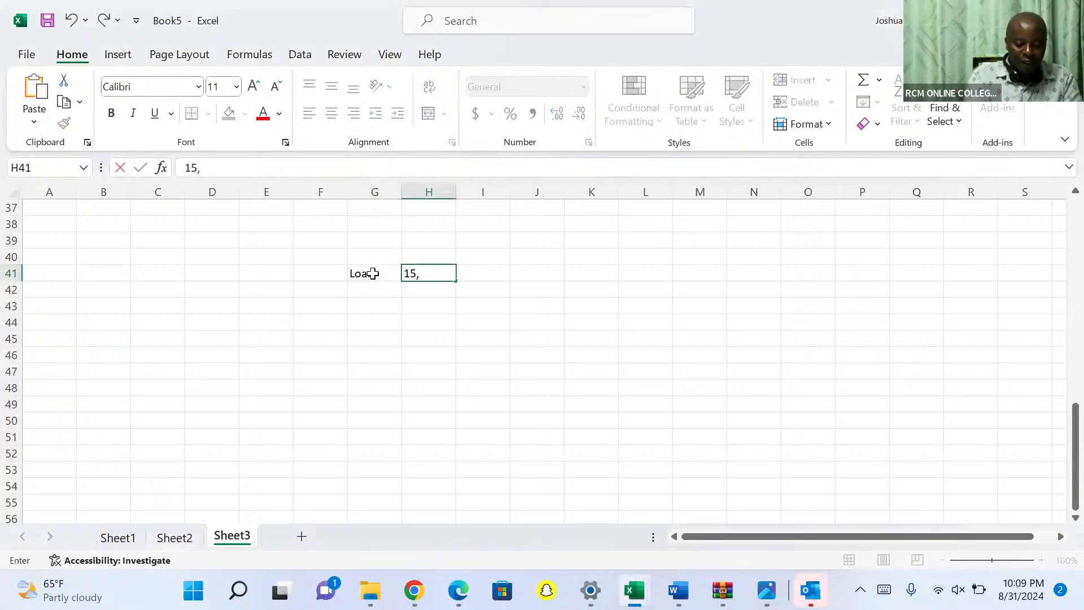
text(000,)
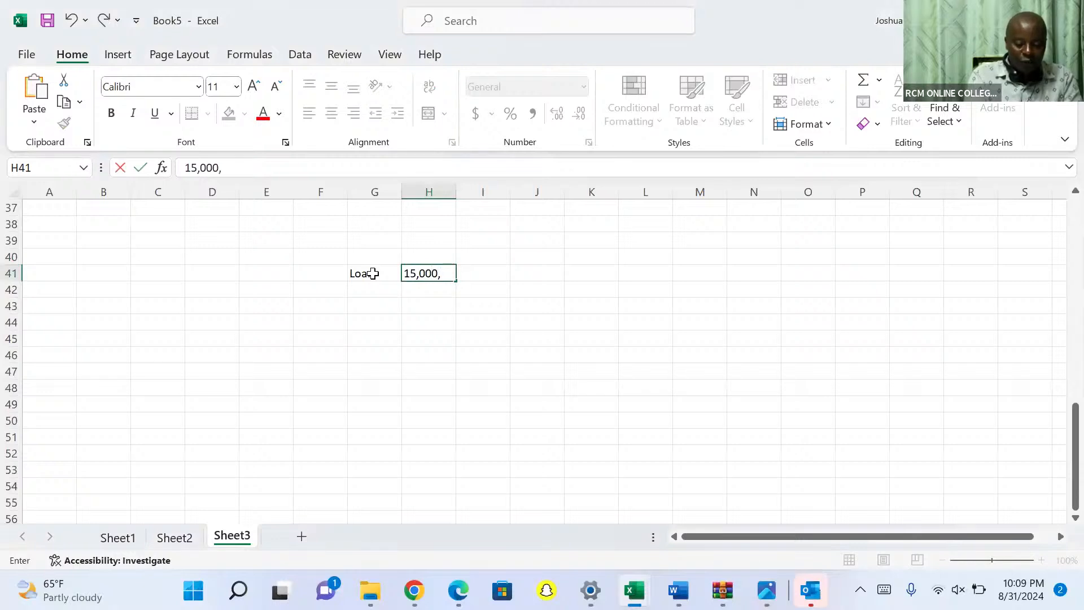
text(000)
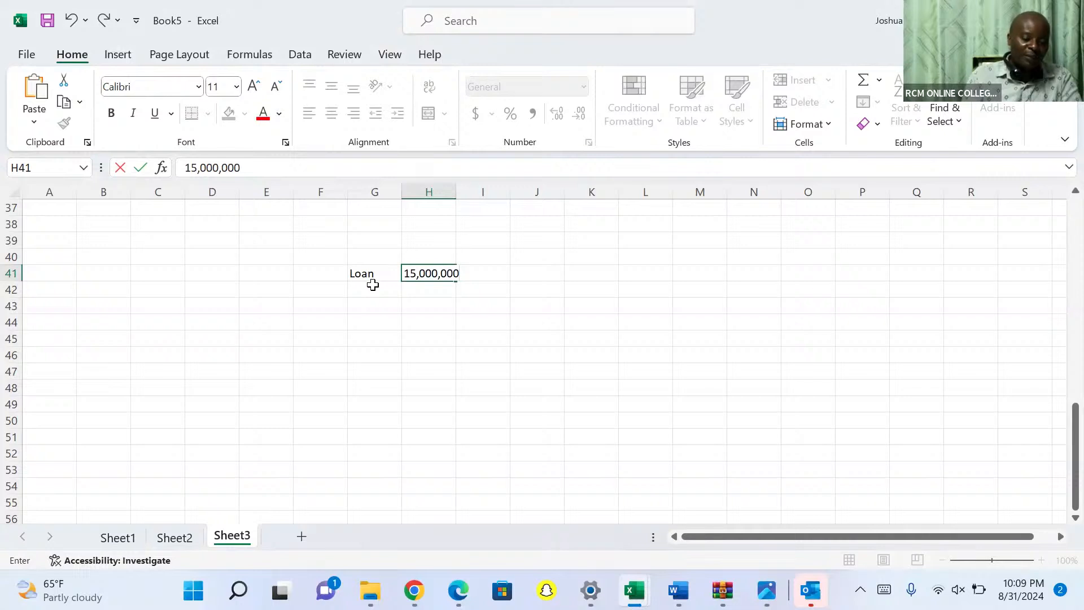
Step: Add the label "NOY" in G42 with the value 10 in H42
click(372, 285)
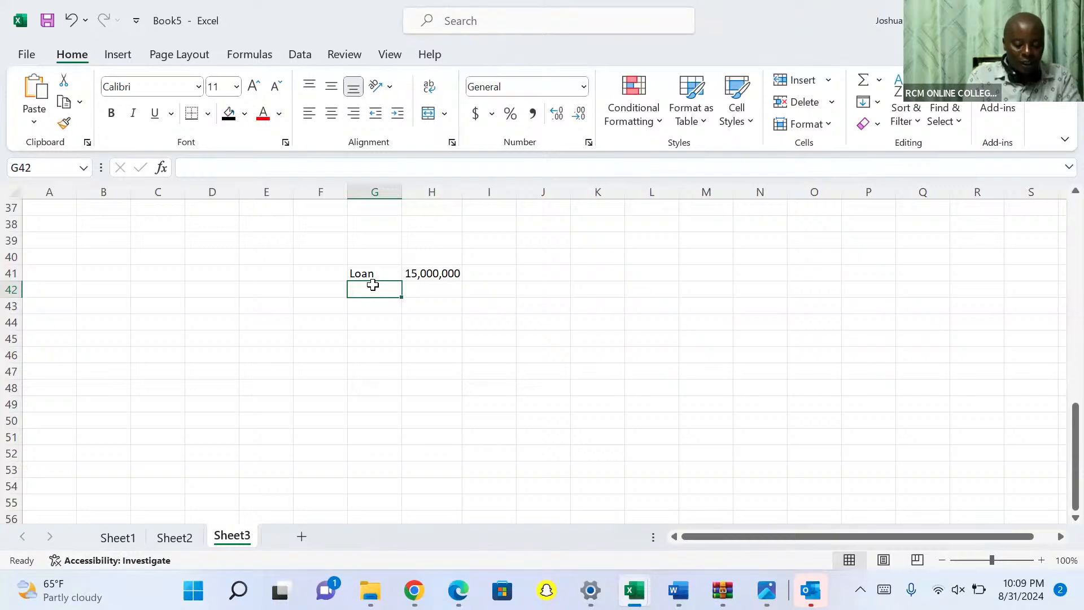
text(NOY)
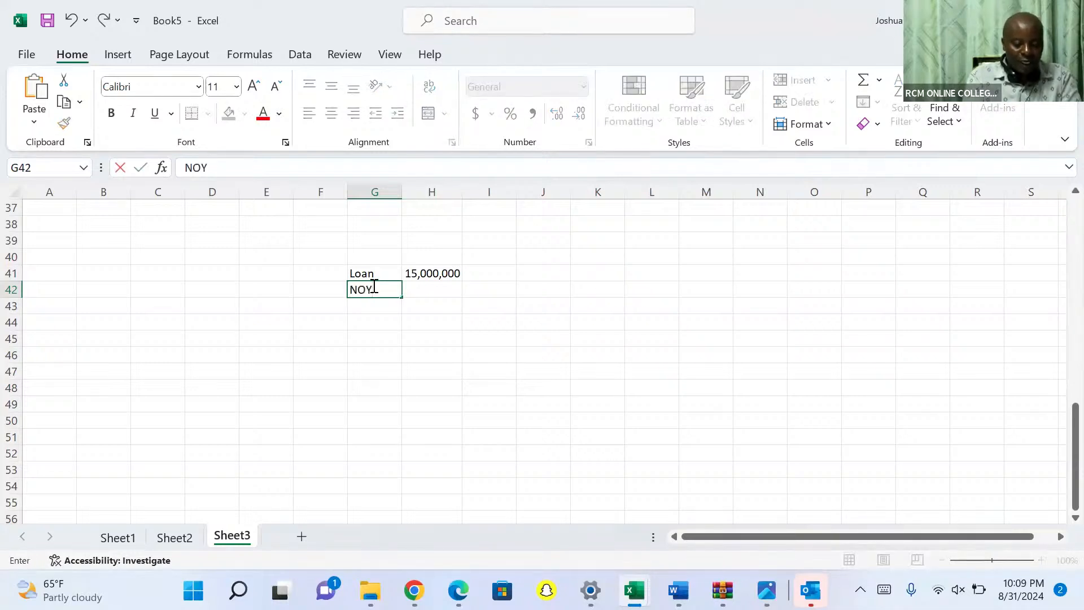
key(Tab)
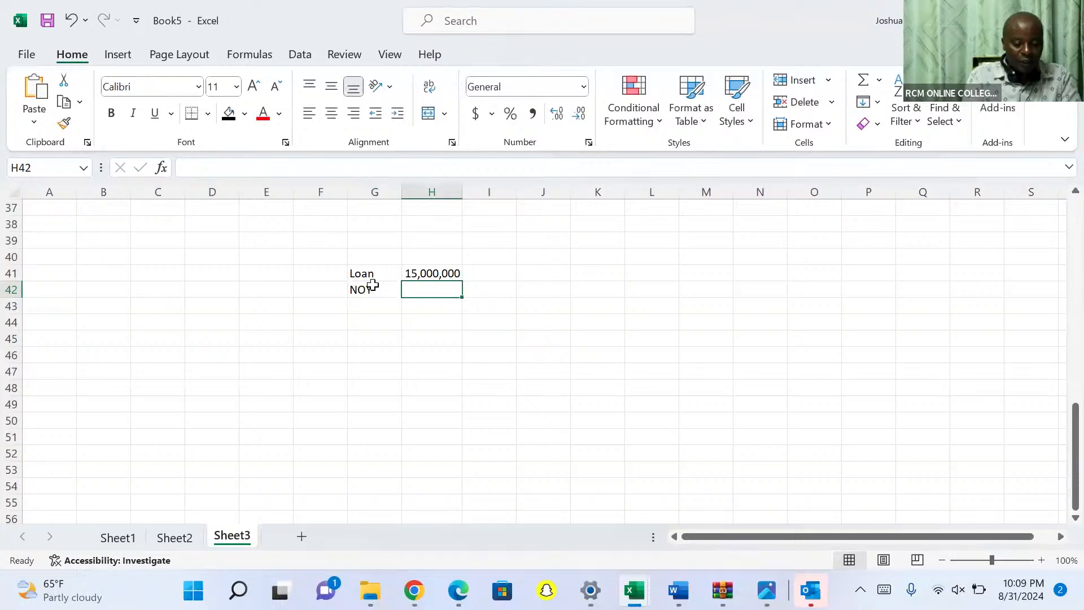
text(10)
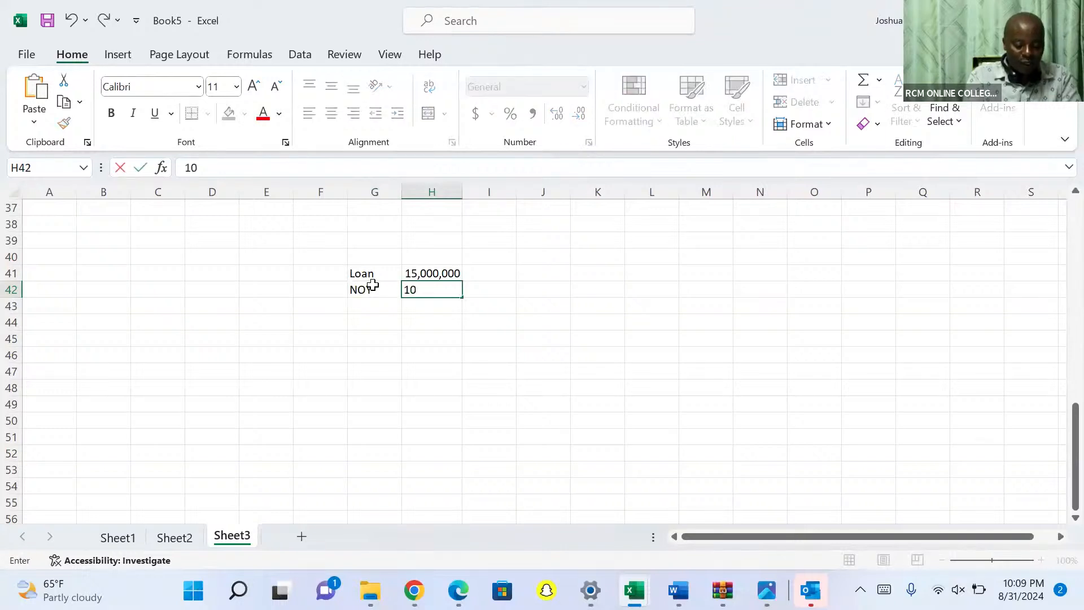
Step: Add the label "Int pa" in G43 with an annual rate of 18% in H43
click(359, 307)
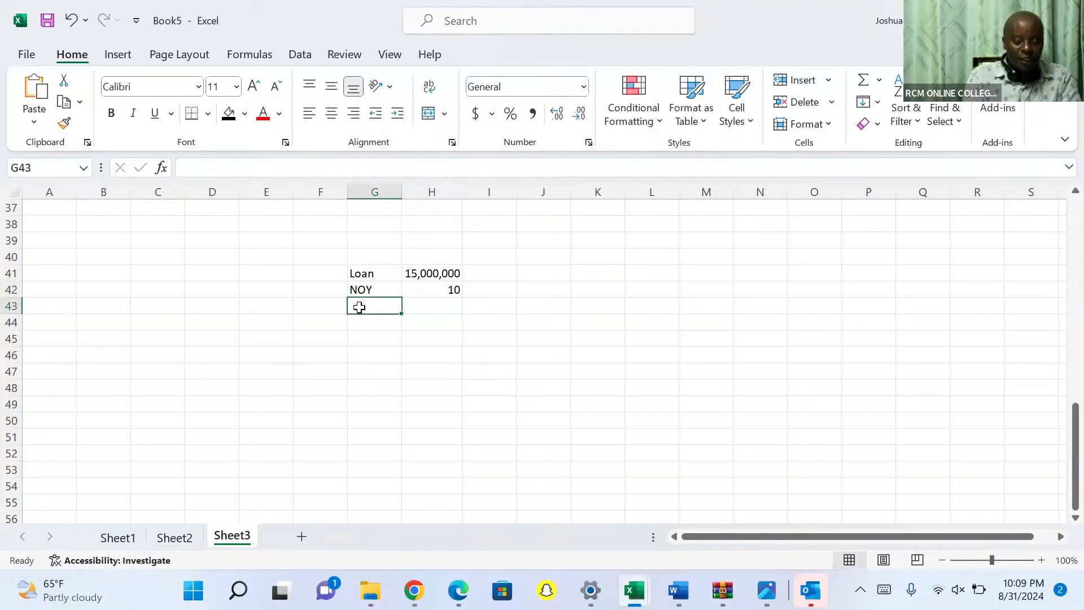
text(Int)
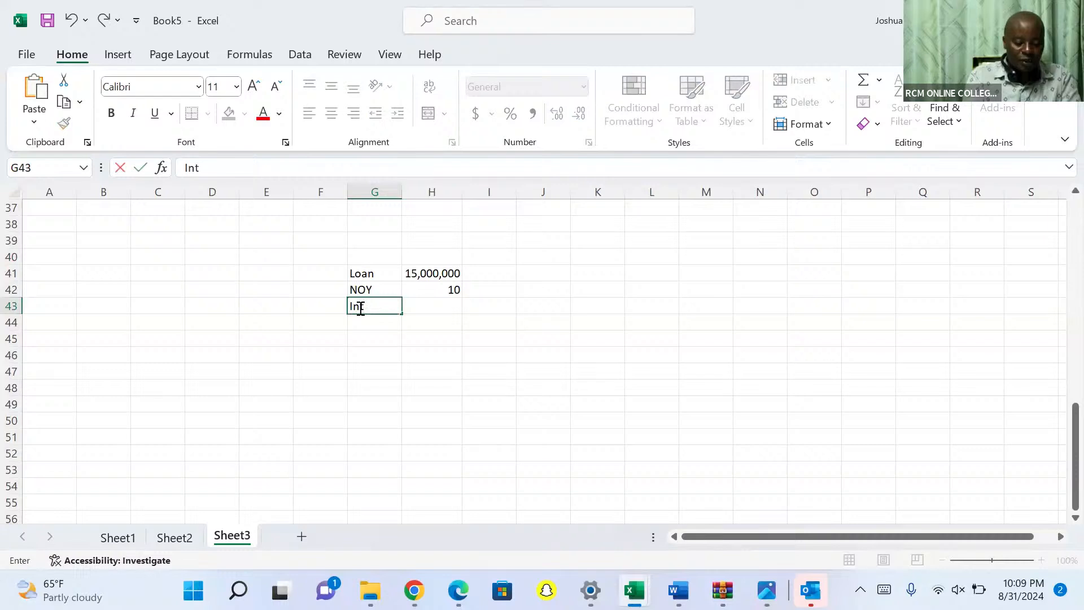
text( pa)
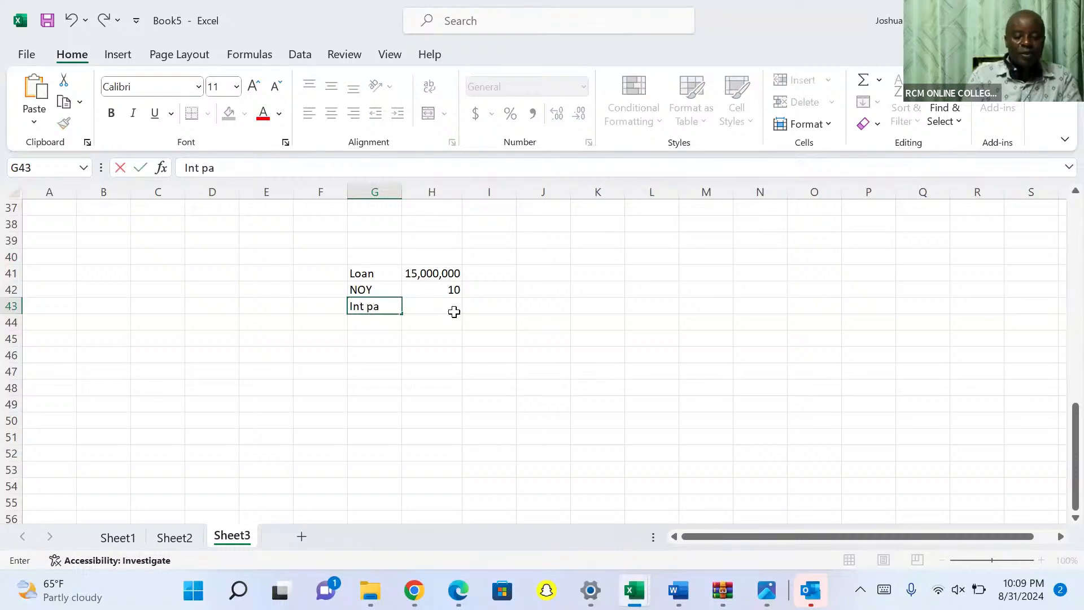
click(451, 308)
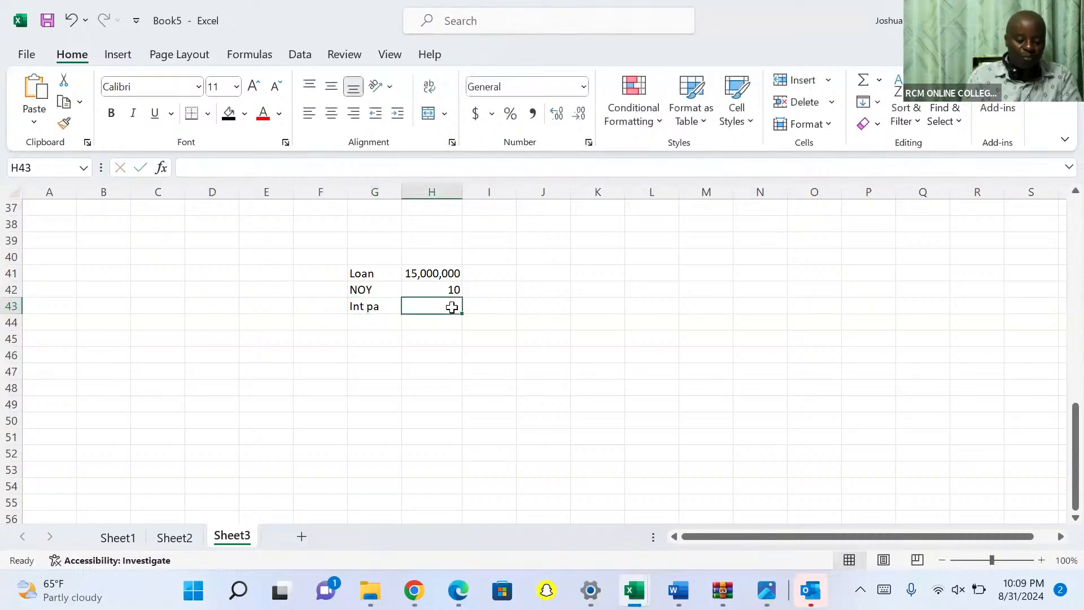
text(18)
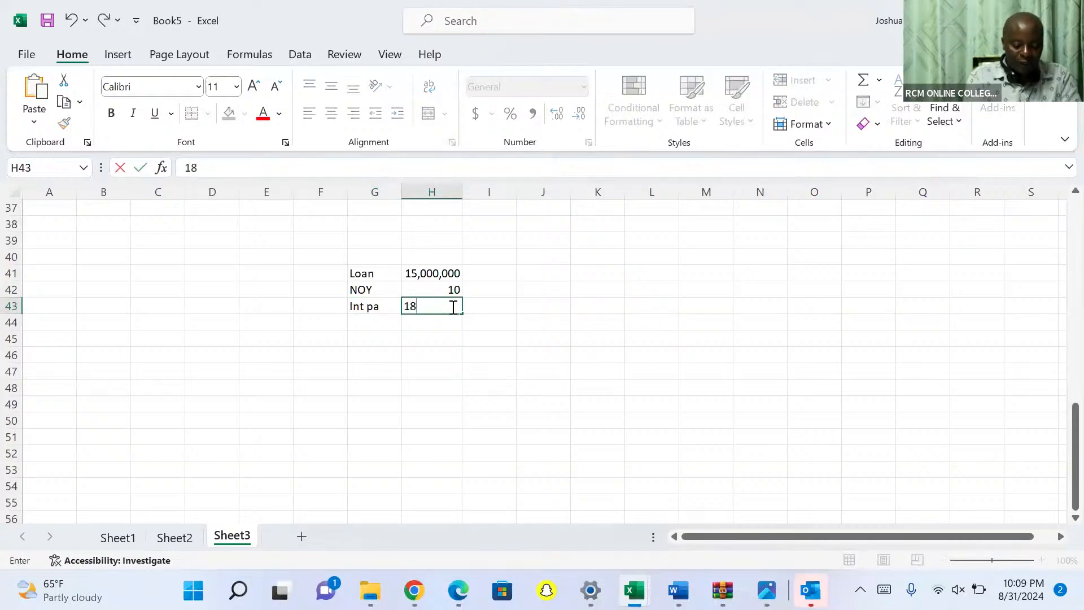
text(%)
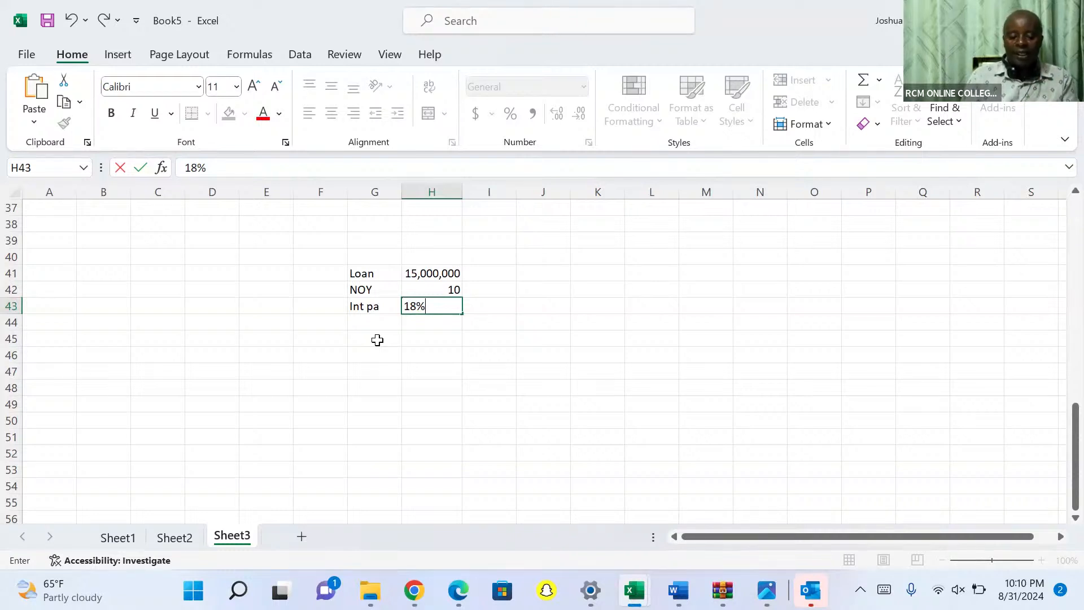
Step: Label G44 "NOM" and calculate the number of months in H44 with the formula =H42*12
click(377, 340)
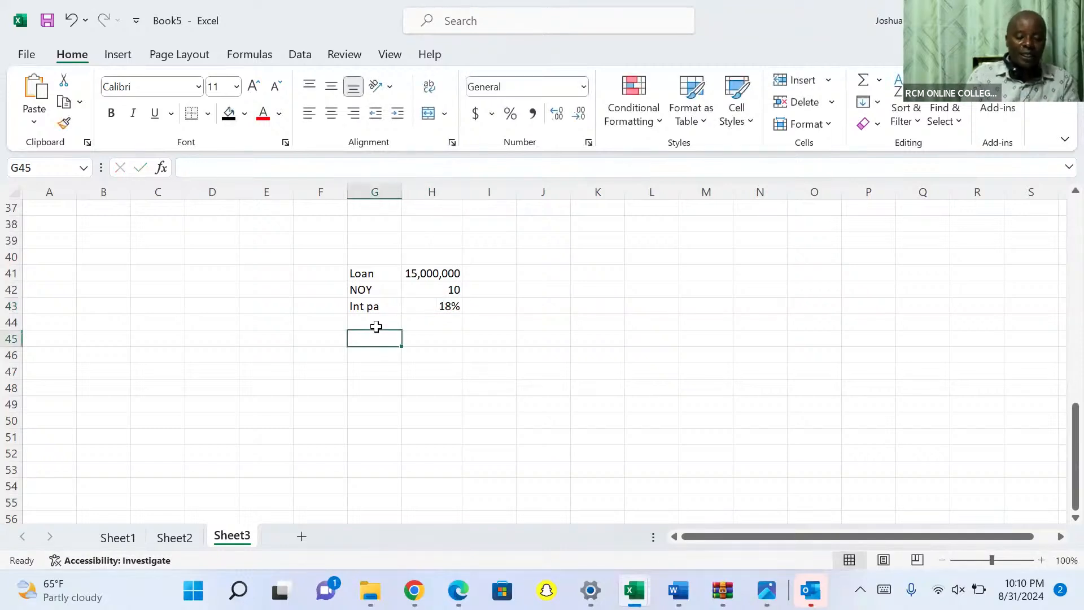
click(375, 326)
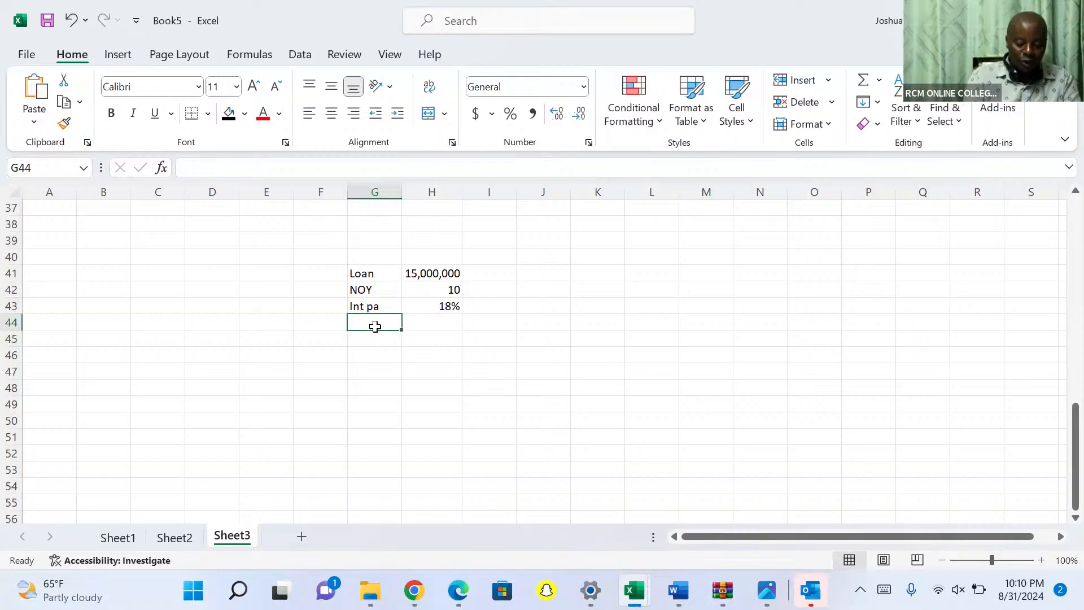
text(NOM)
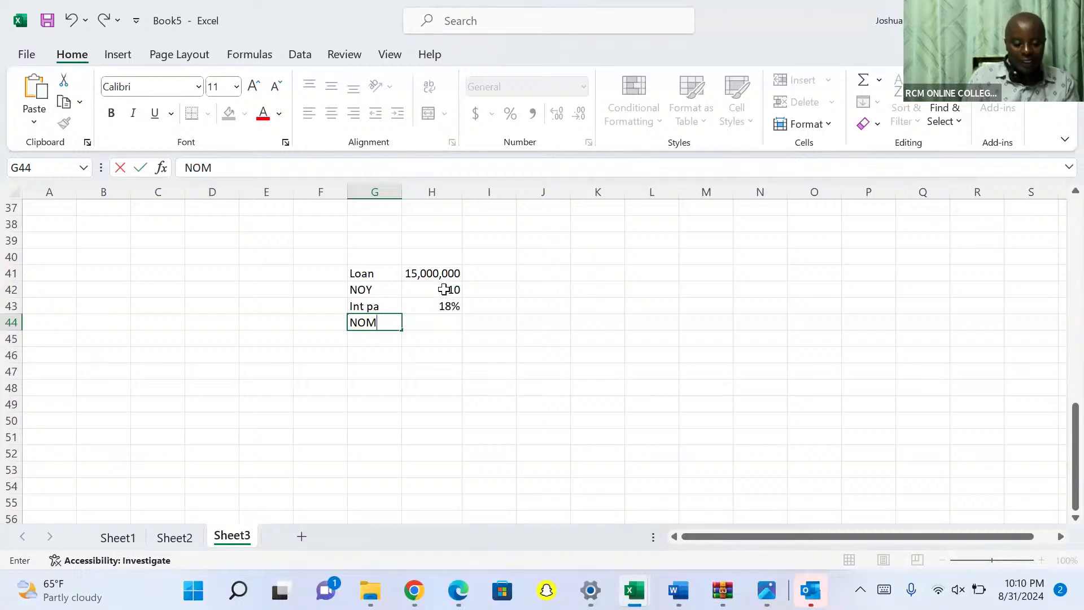
click(444, 320)
text(=)
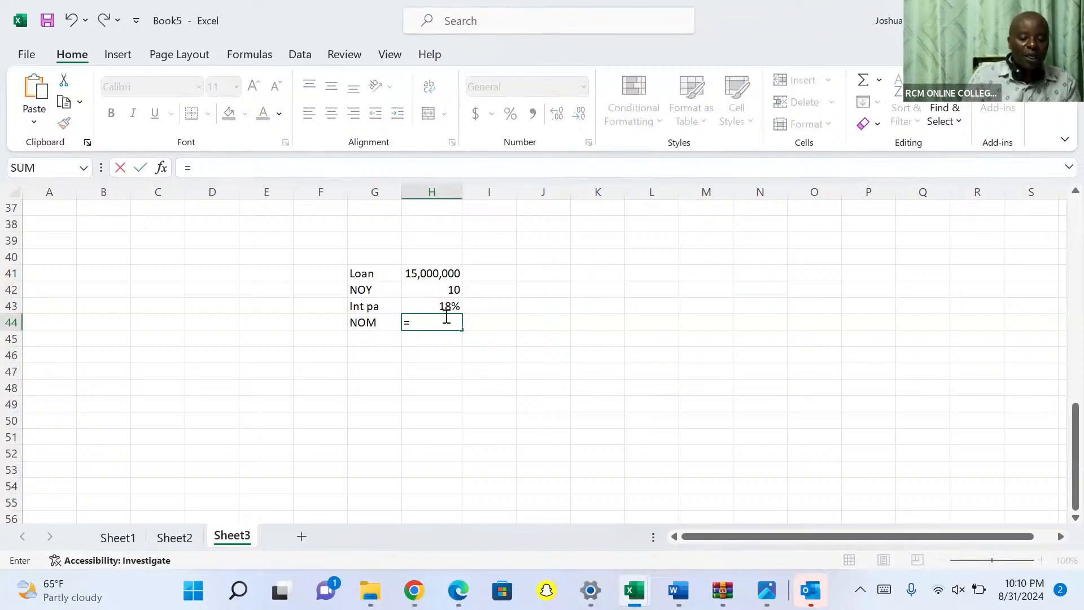
click(450, 289)
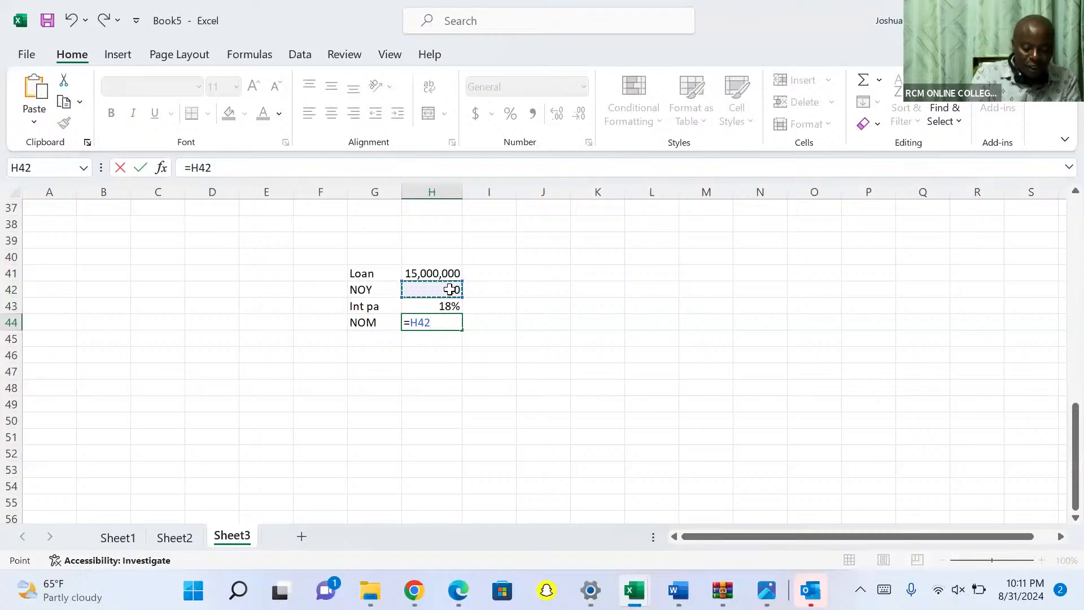
text(*12)
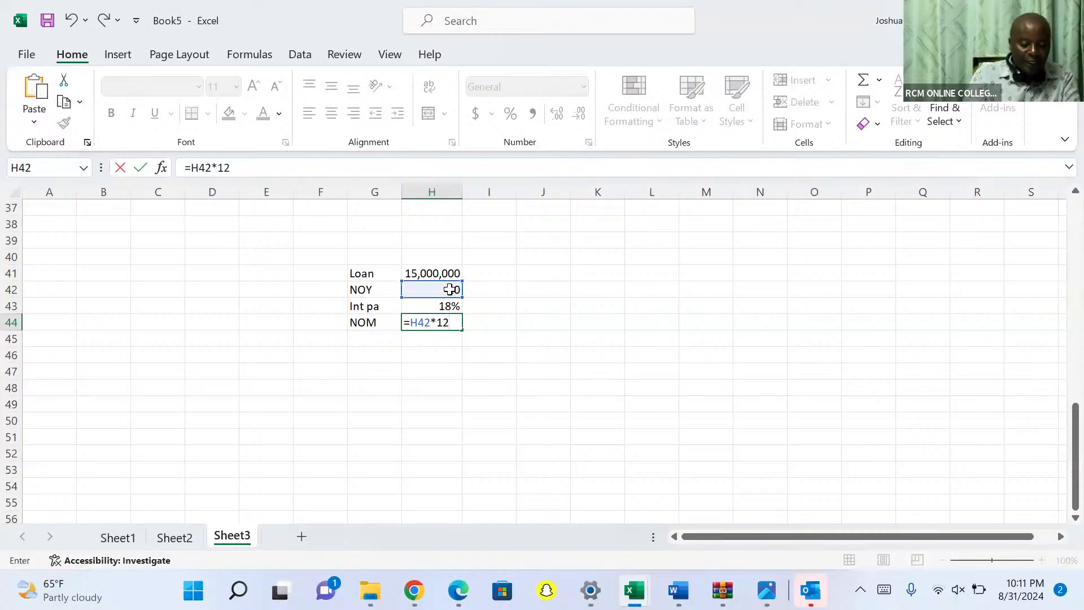
key(Return)
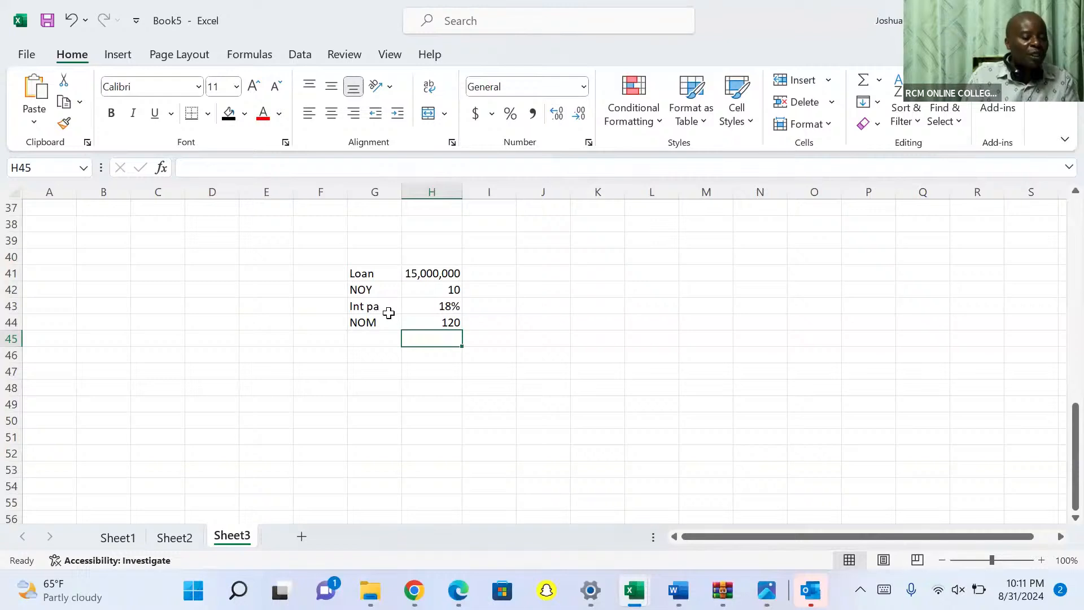
Step: Label G45 "Int pm" and calculate the monthly interest rate in H45 with the formula =H43/12
click(367, 339)
text(Int pa)
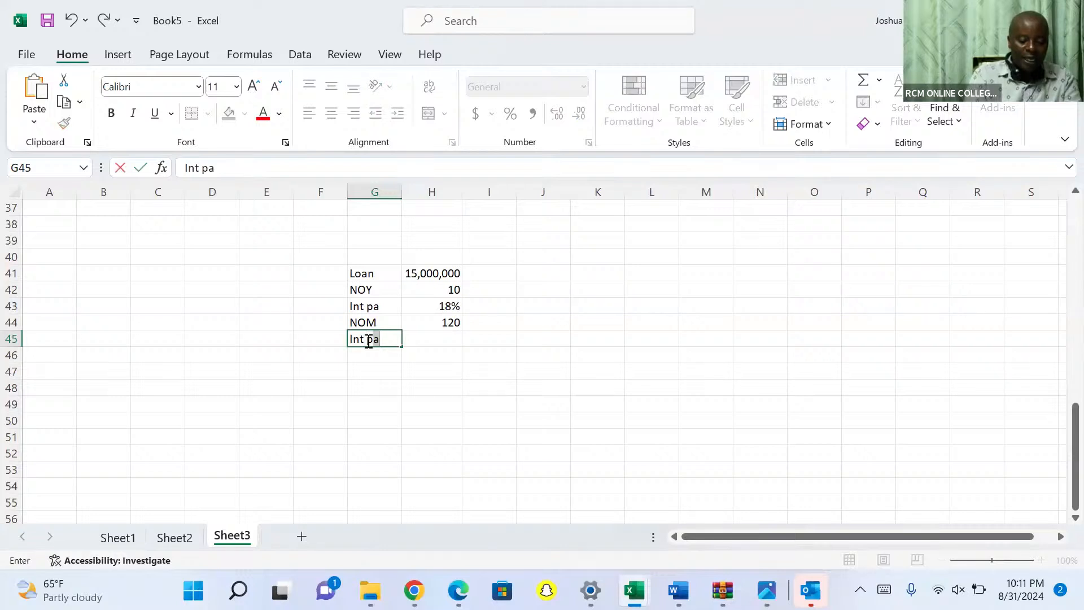
key(BackSpace)
text(m)
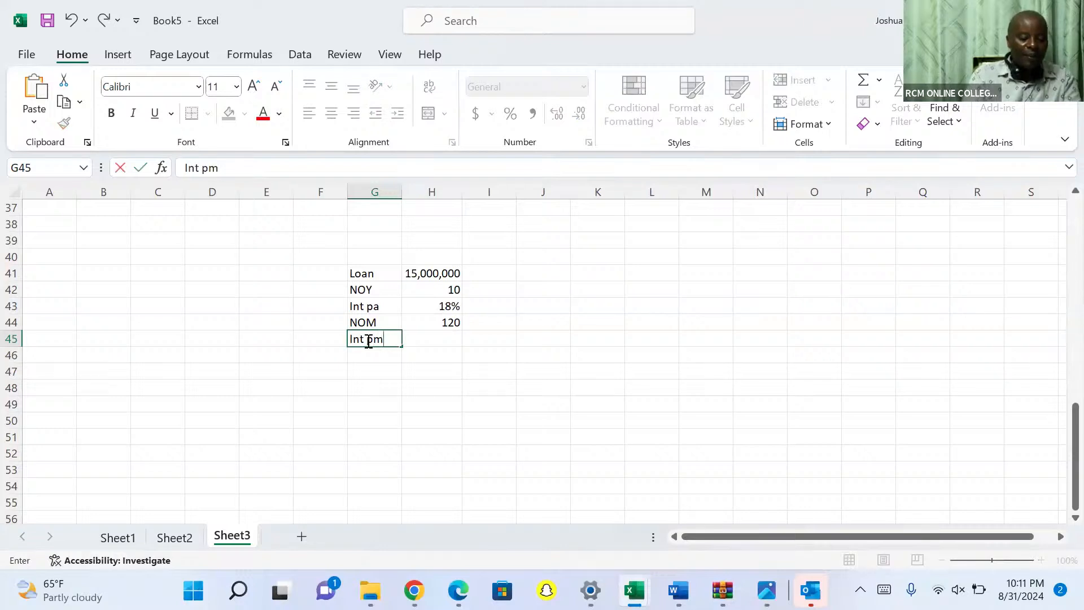
click(450, 339)
text(=)
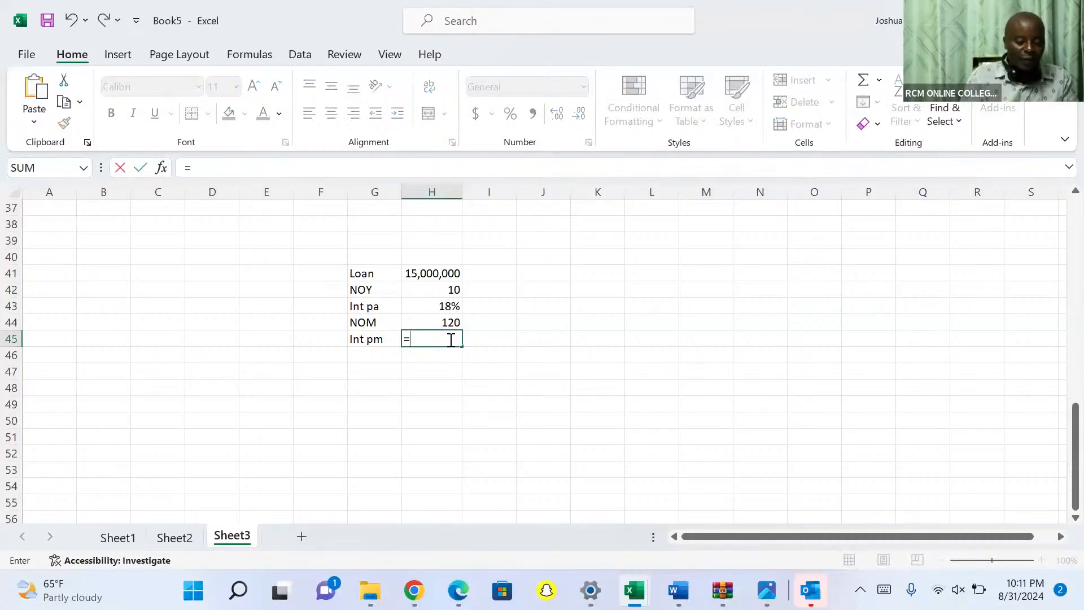
click(452, 308)
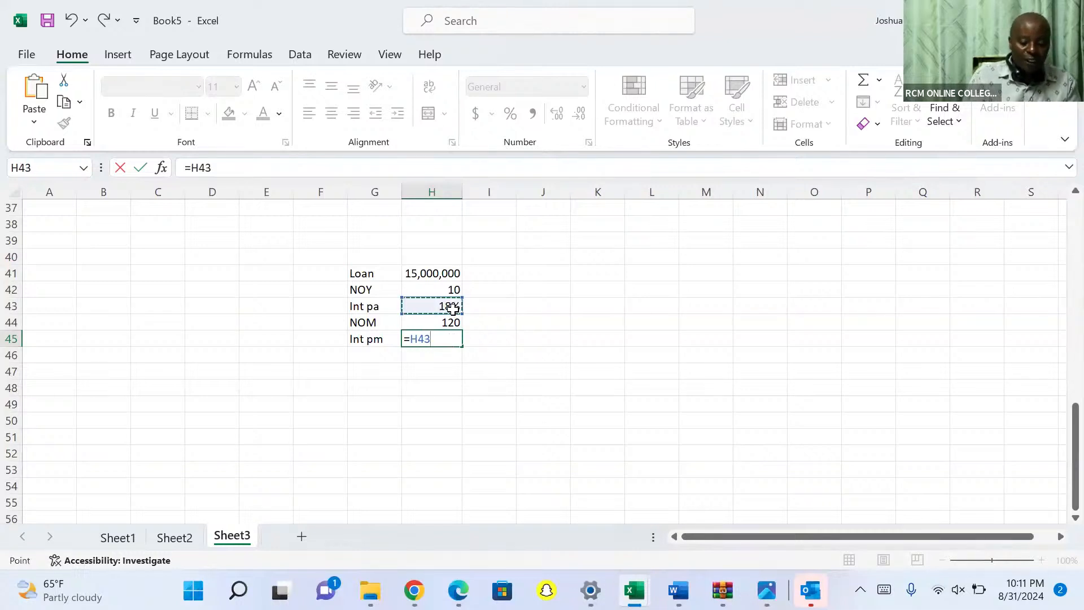
text(/)
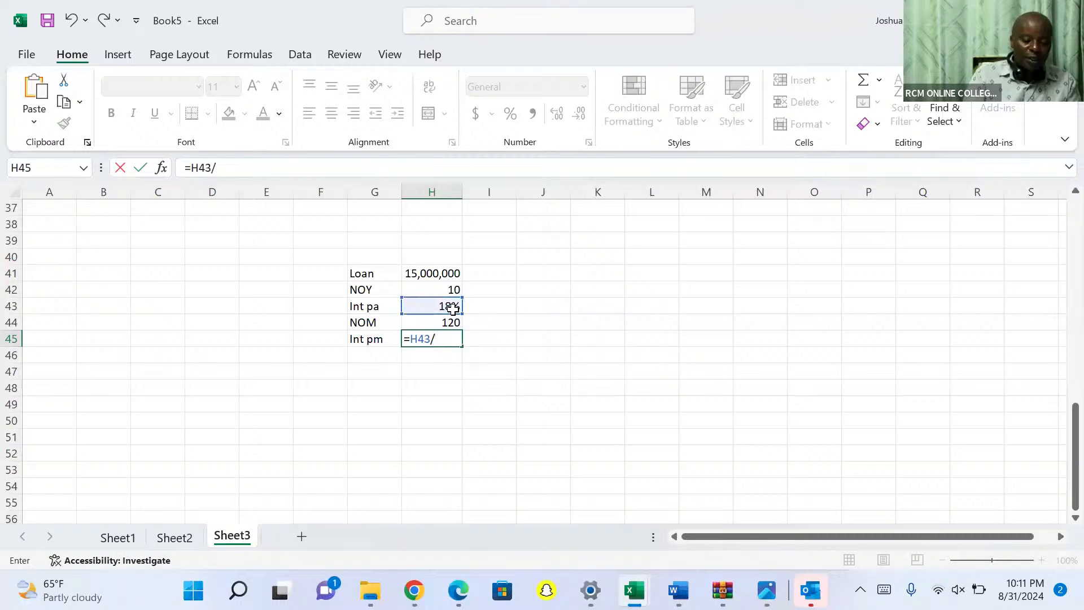
text(12)
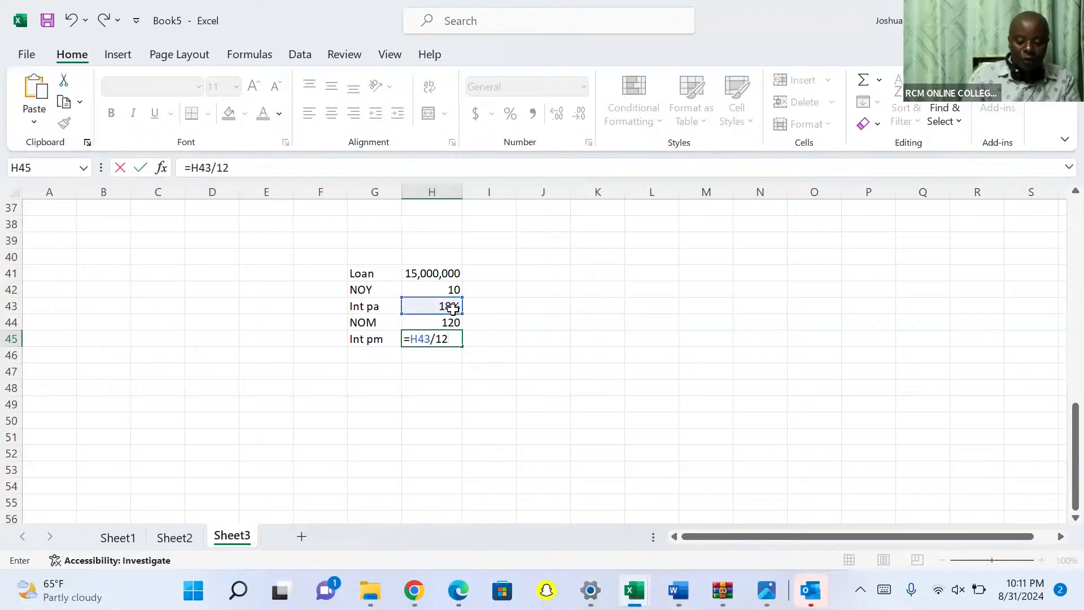
key(Return)
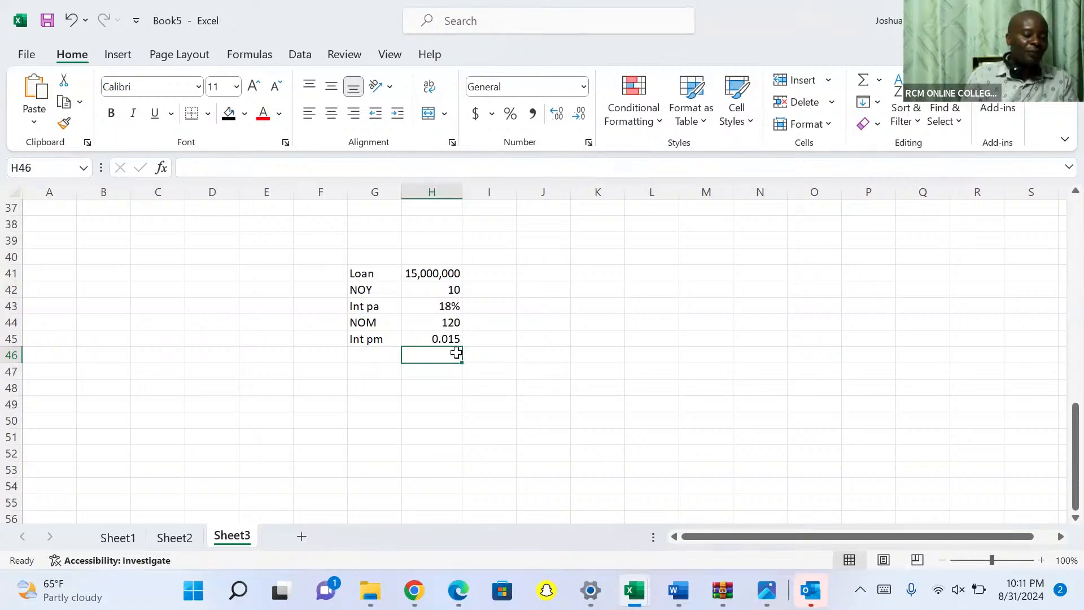
Step: Add the label "instalment(PMT)" in G47, leaving a blank row below the loan inputs
click(368, 373)
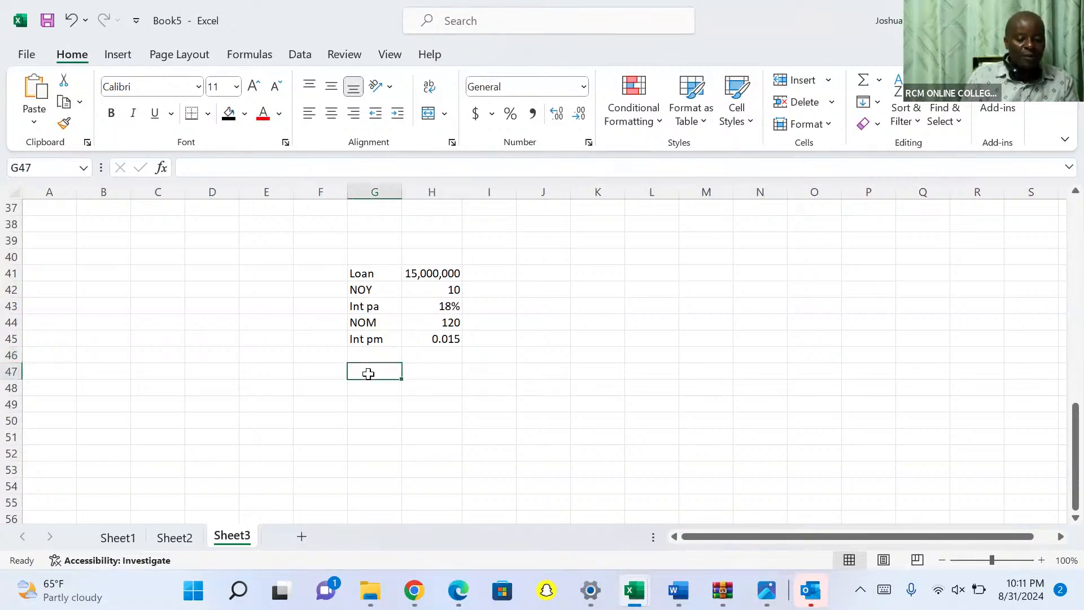
text(in)
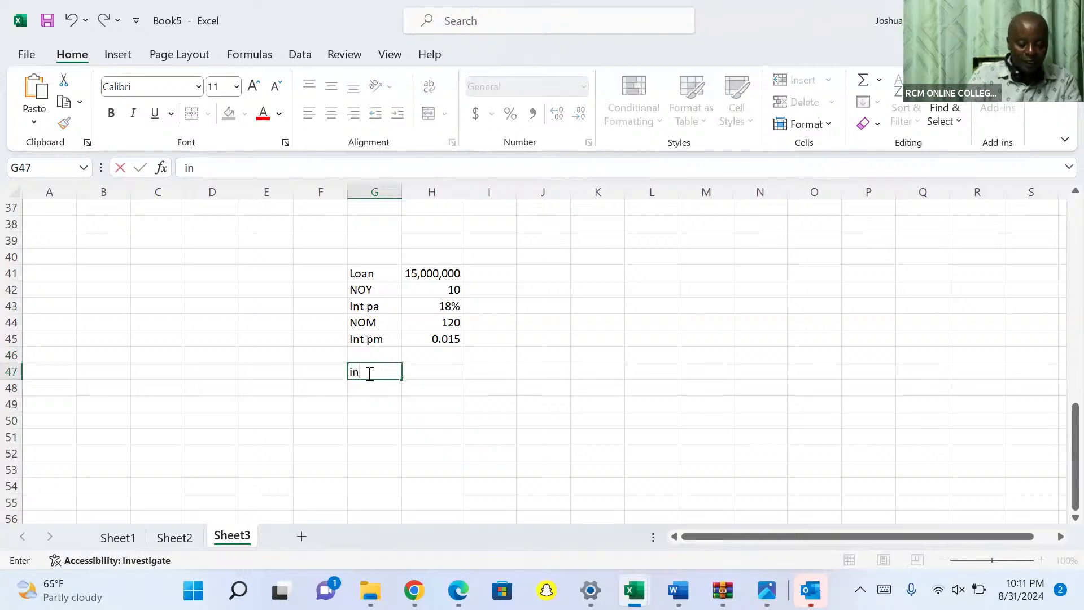
text(stalment)
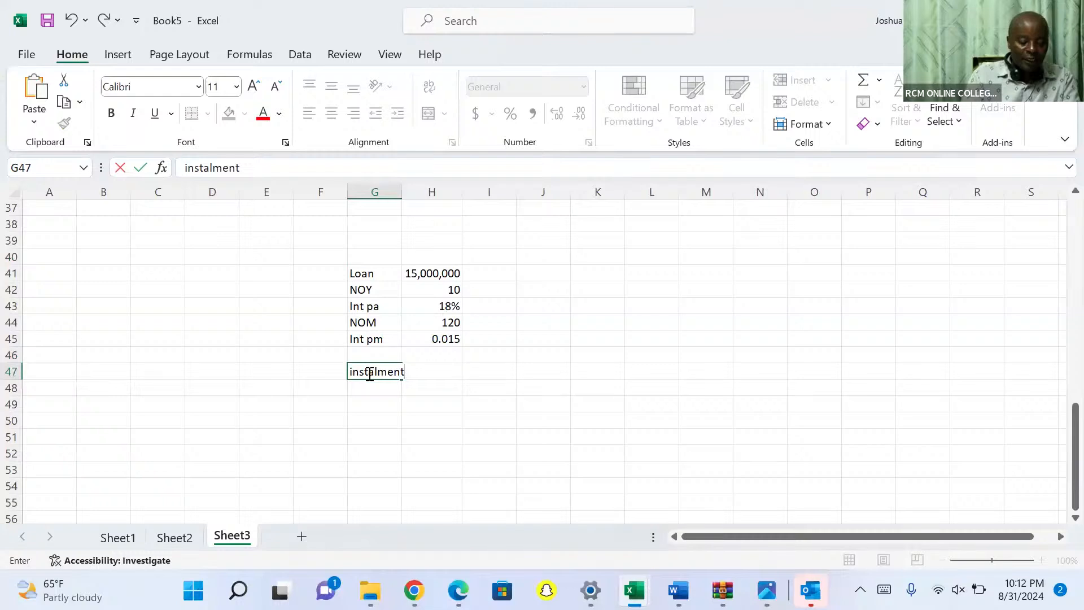
text((PM)
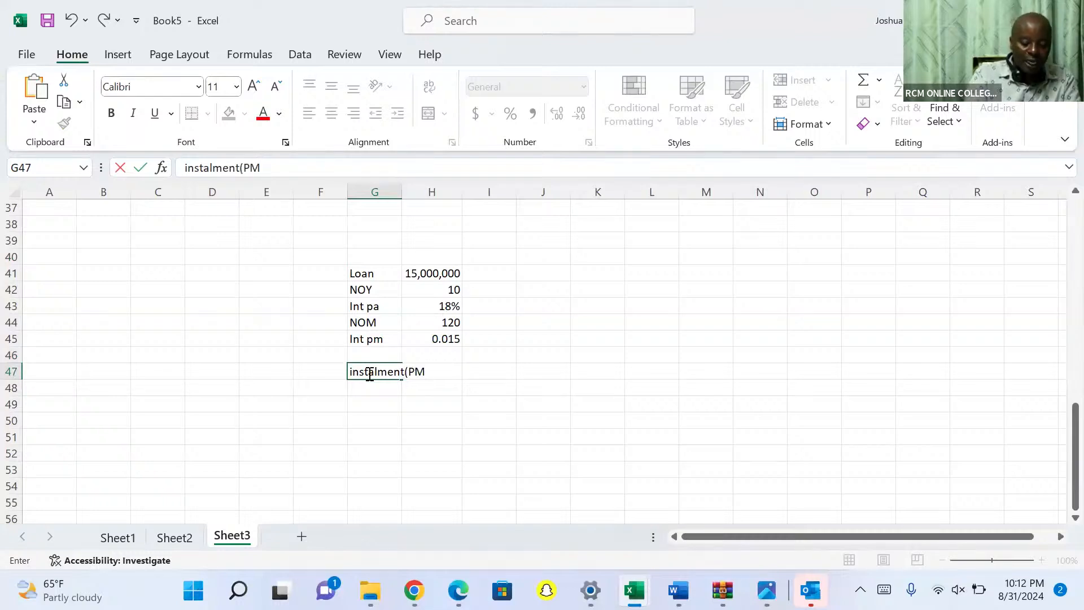
text(T))
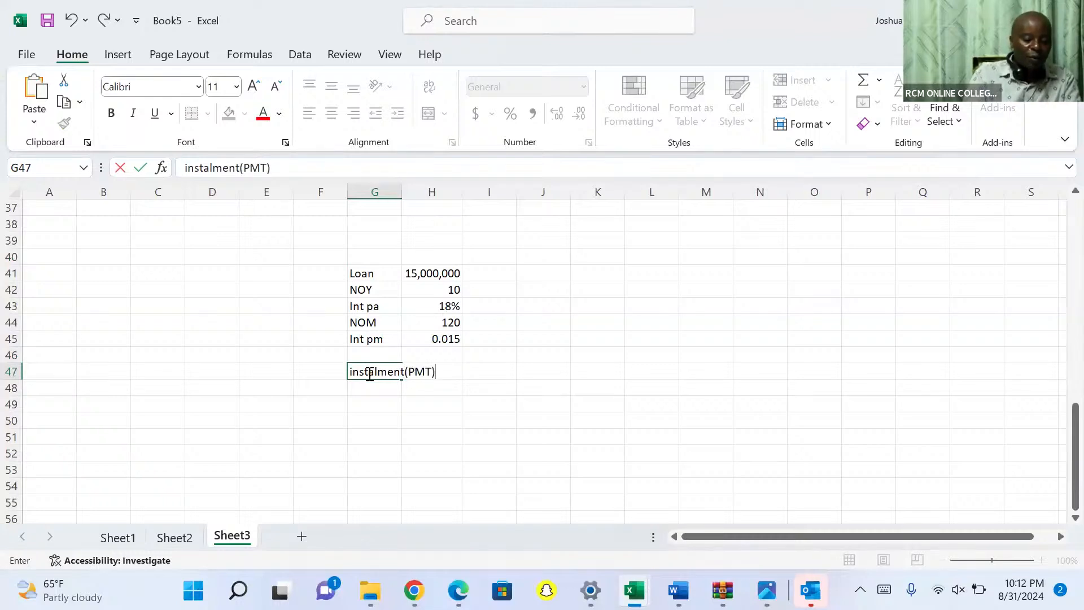
key(Tab)
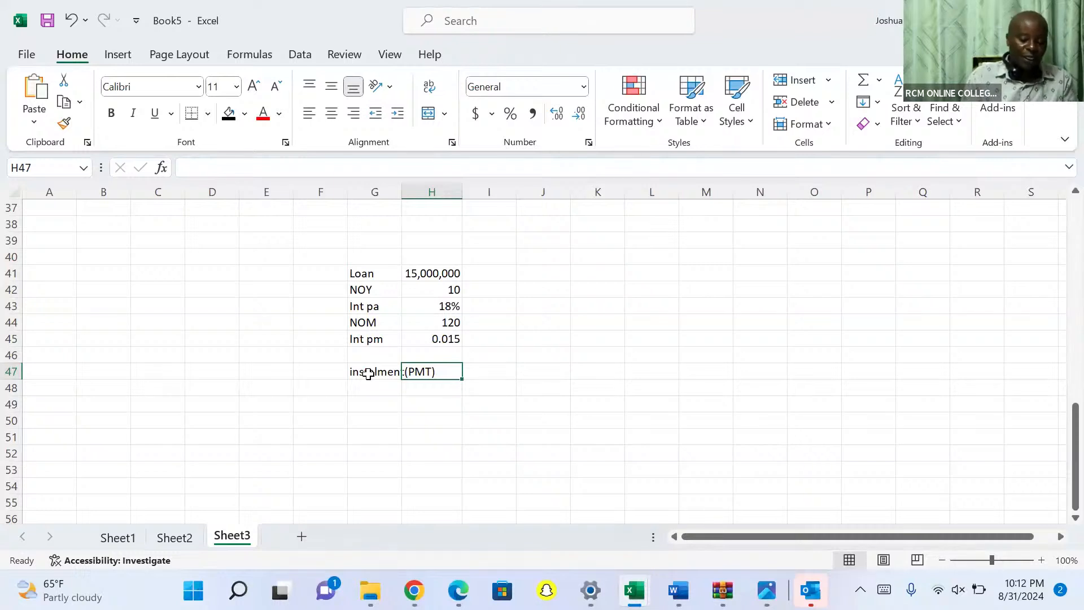
Step: Calculate the monthly instalment in H47 with the formula =PMT(H45,H44,-H41)
text(=)
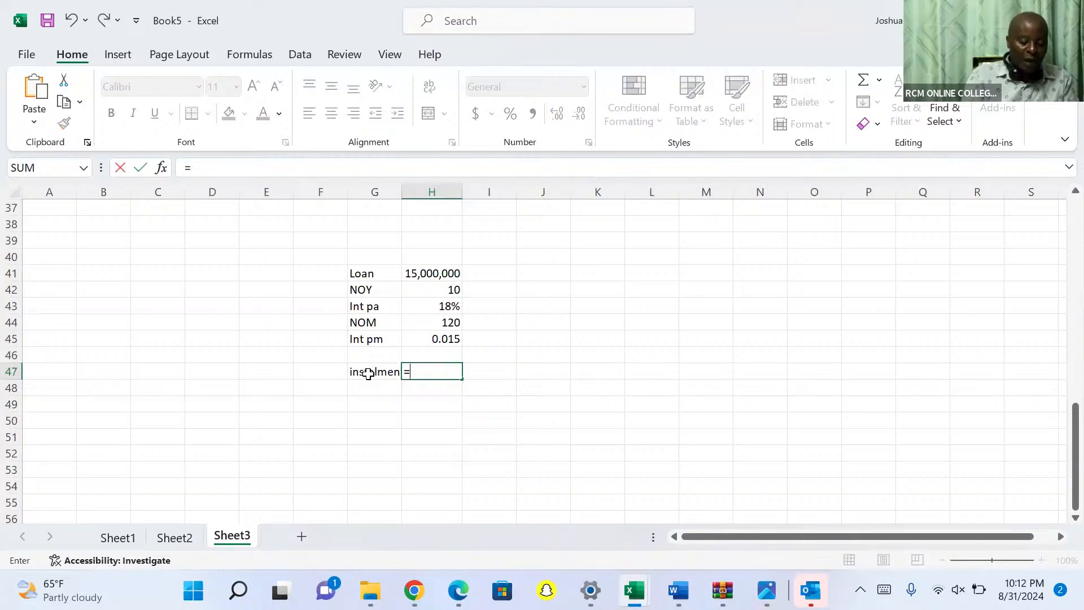
text(pmt)
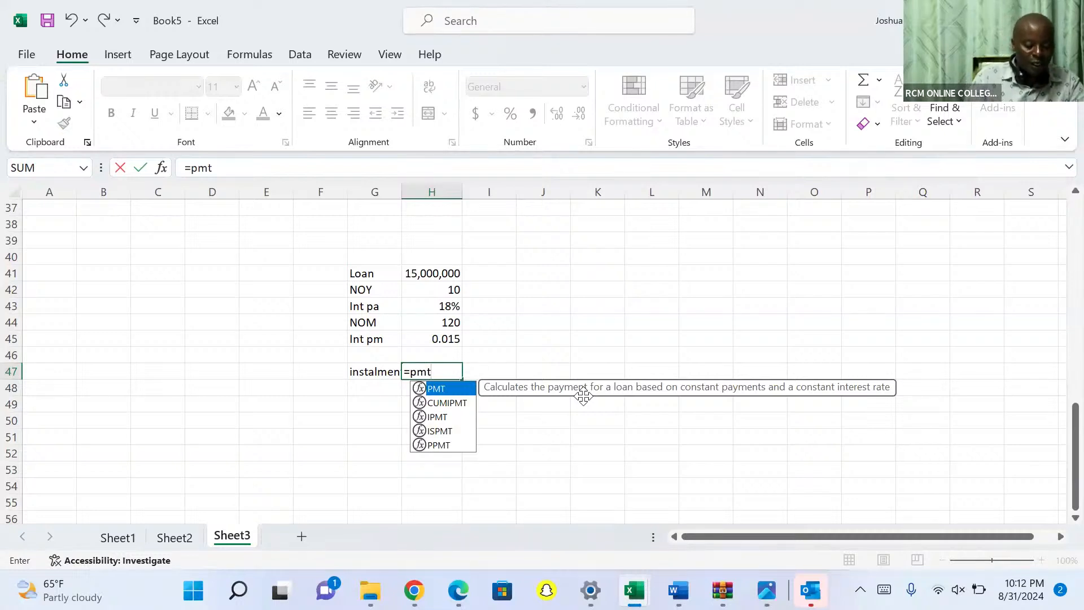
key(Tab)
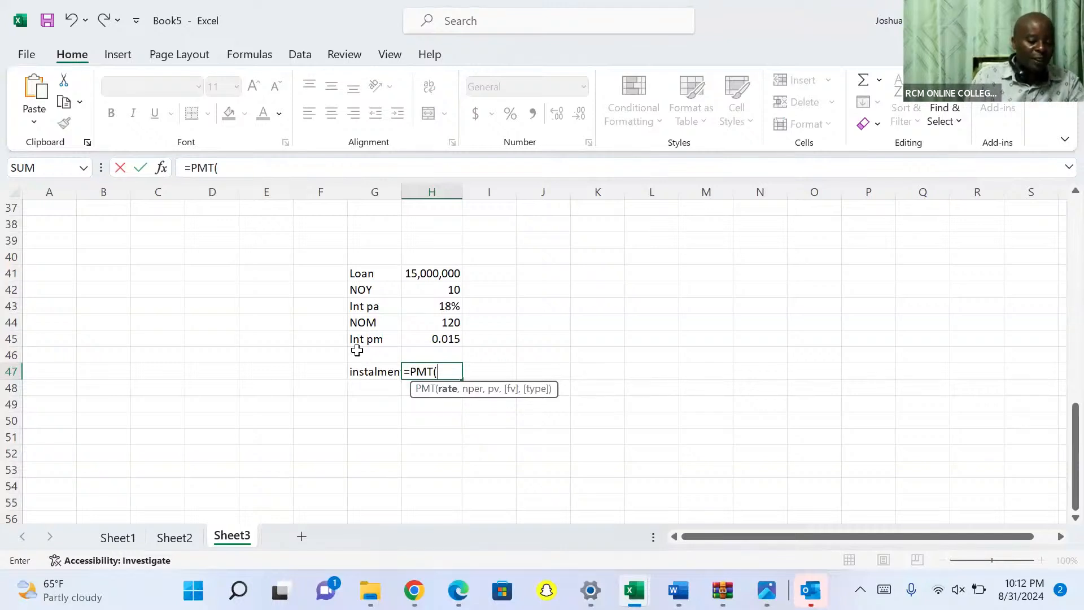
click(447, 338)
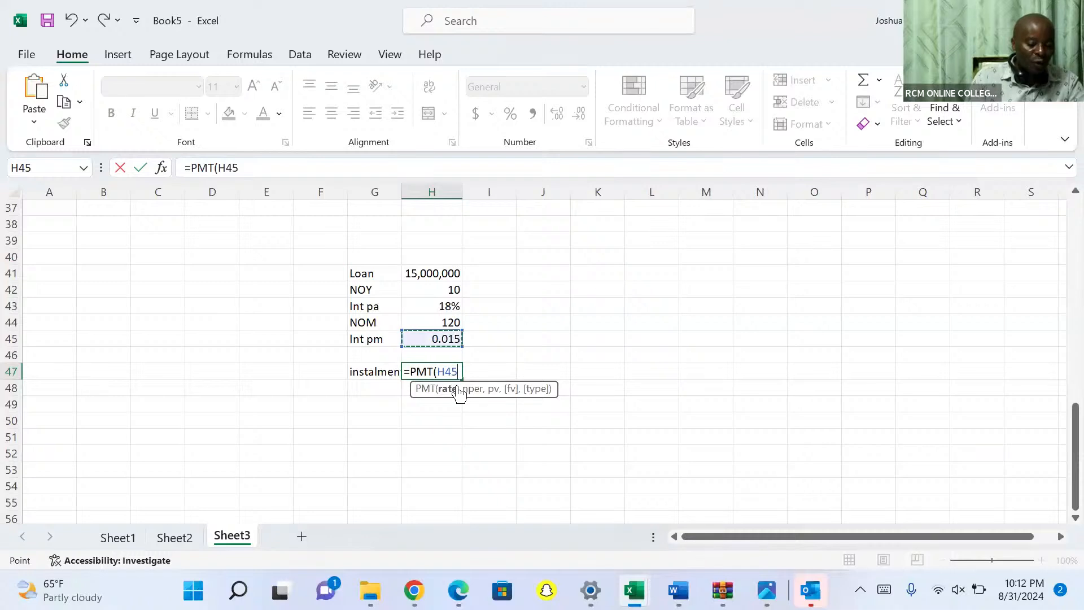
text(,)
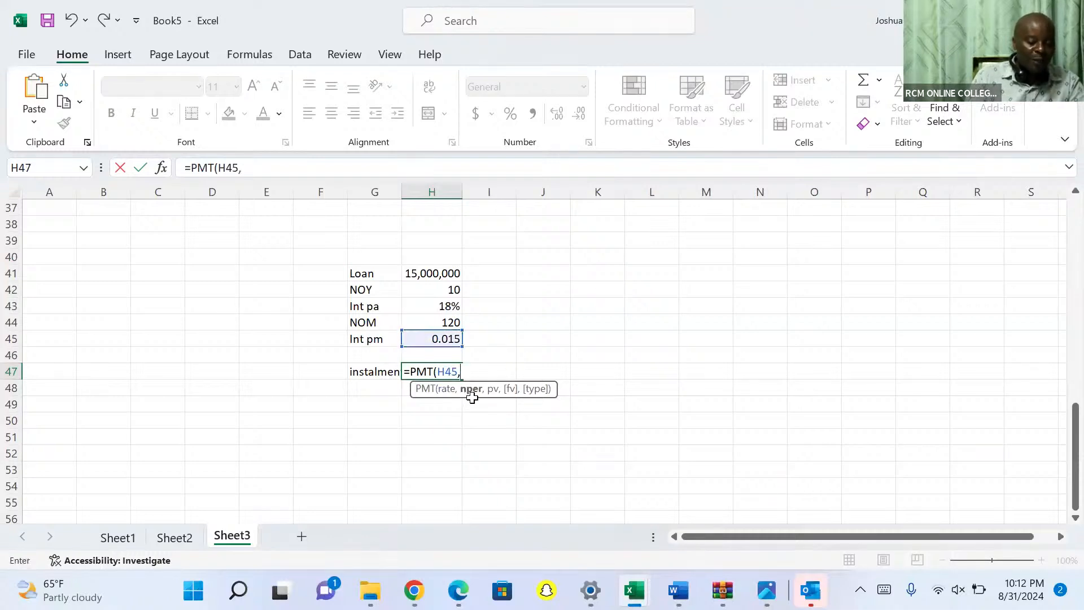
click(446, 321)
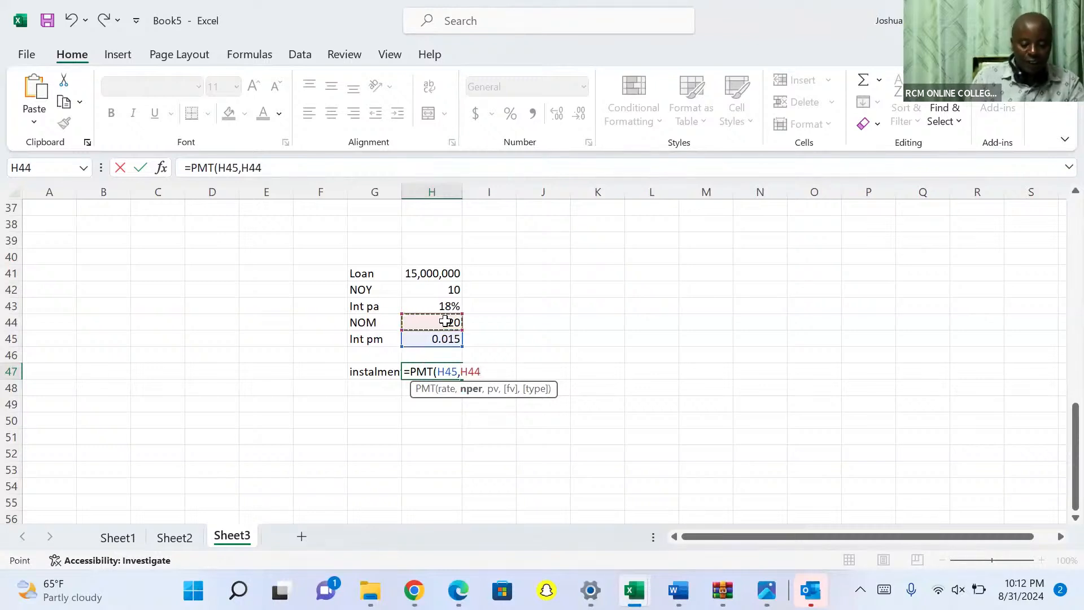
text(,-)
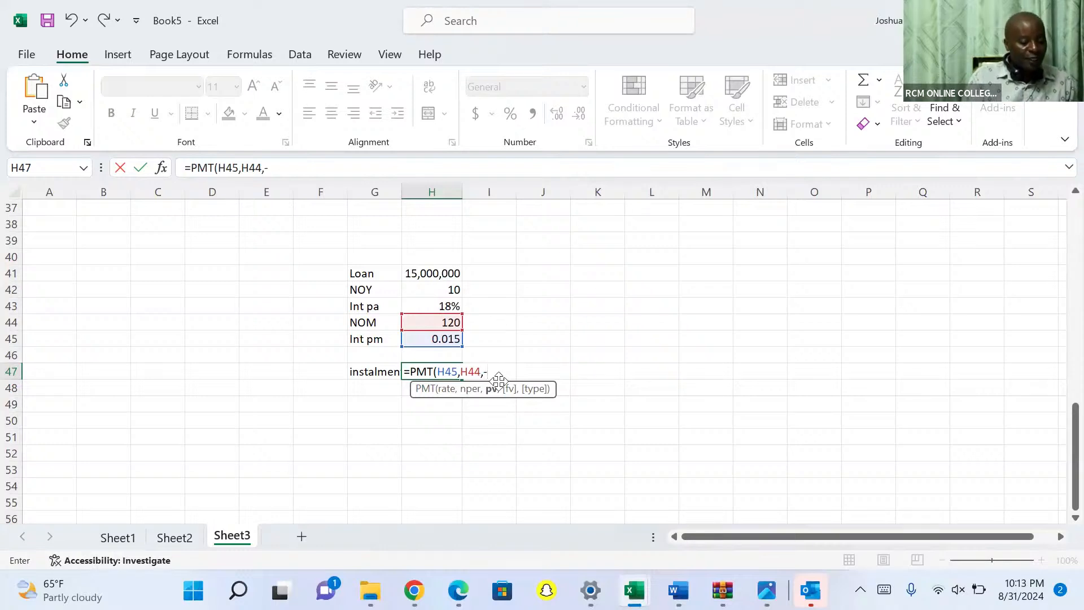
click(426, 273)
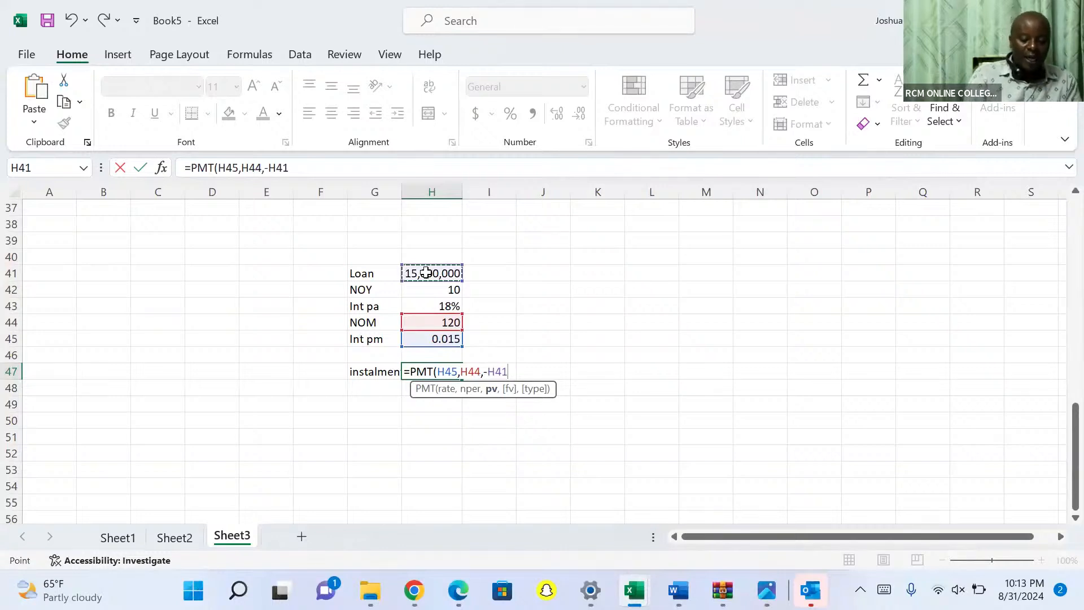
text())
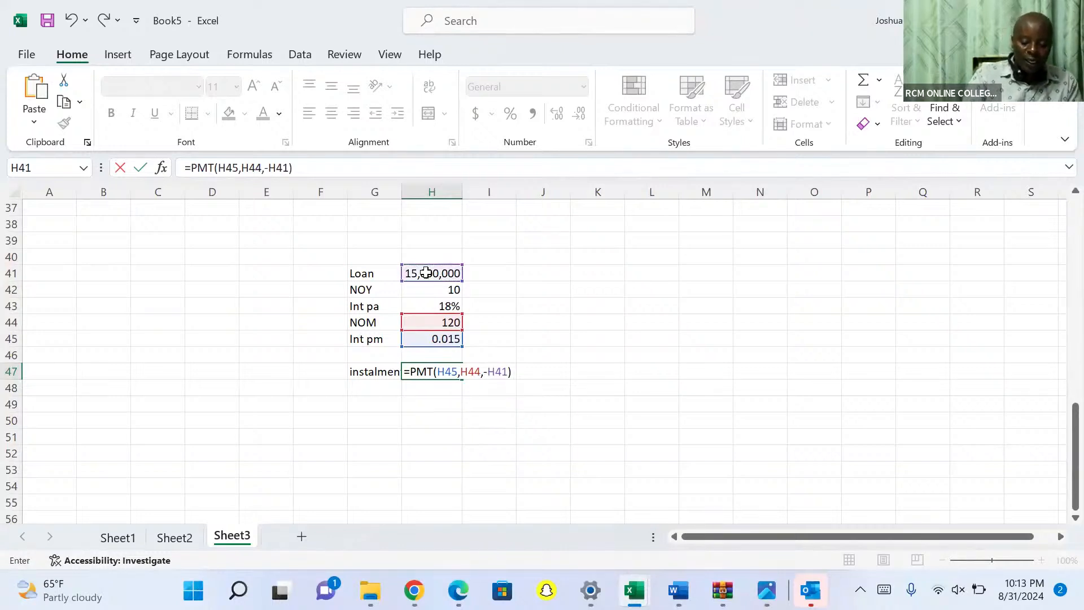
key(Return)
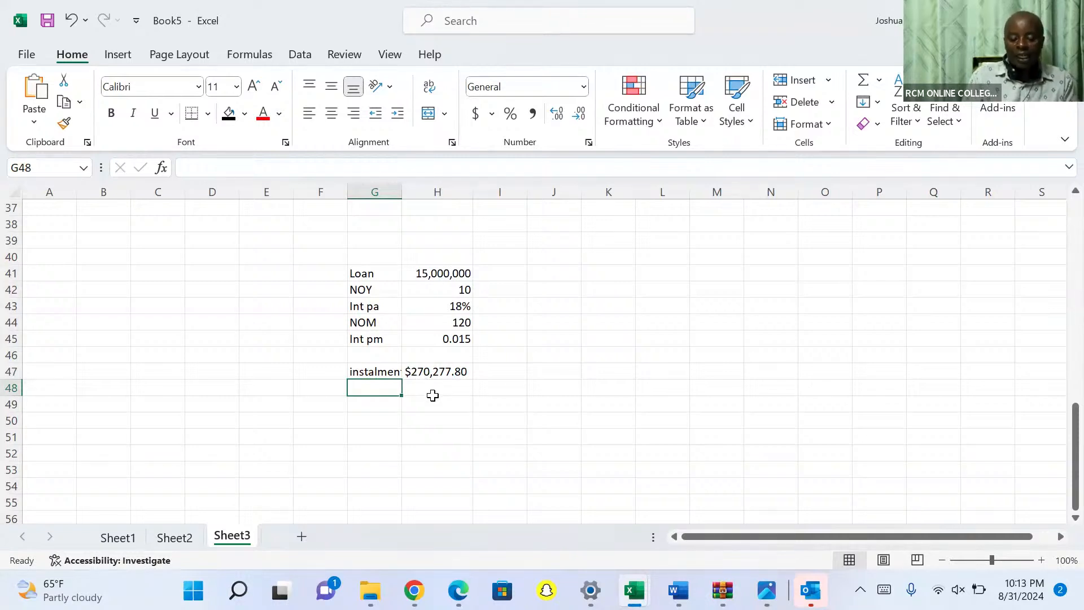
Step: Autofit the width of all columns in the sheet to their contents
click(15, 194)
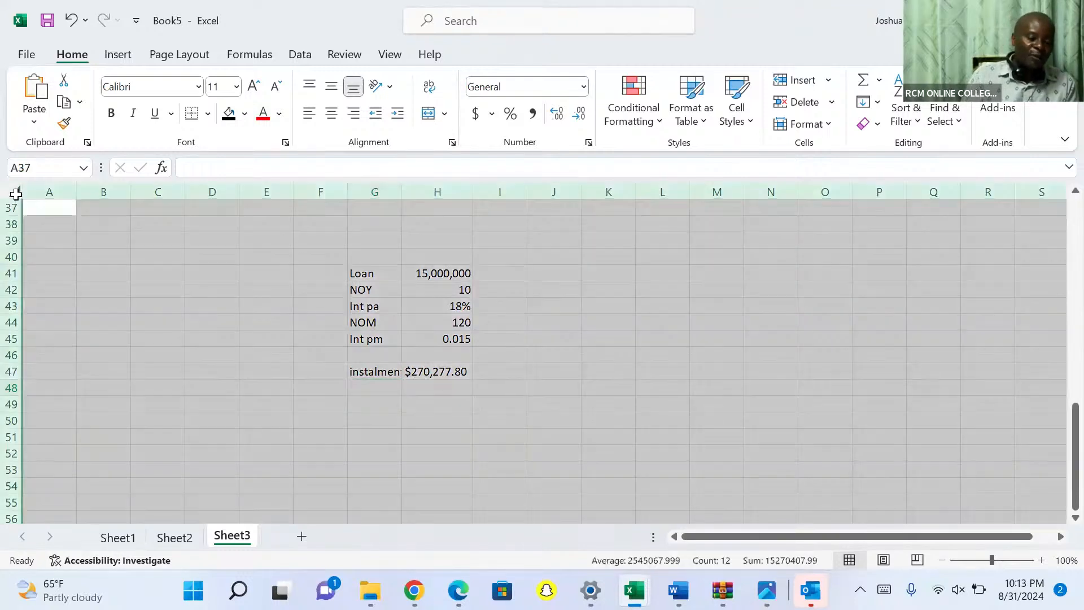
double_click(75, 193)
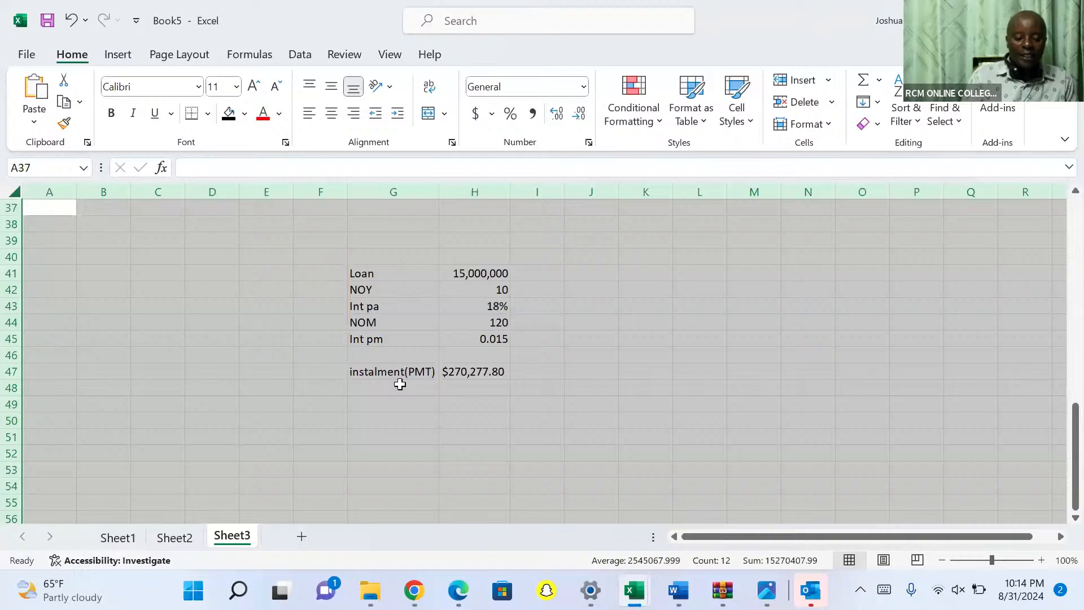
click(467, 450)
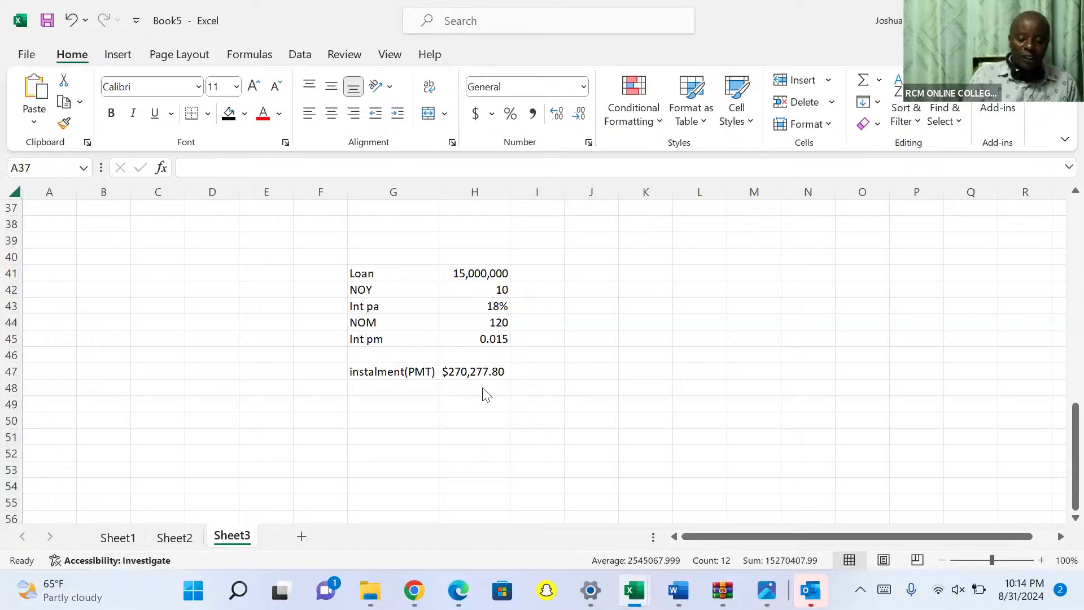
Step: Enter the heading "Loan armotization schedule" in H49, below the instalment row
click(472, 402)
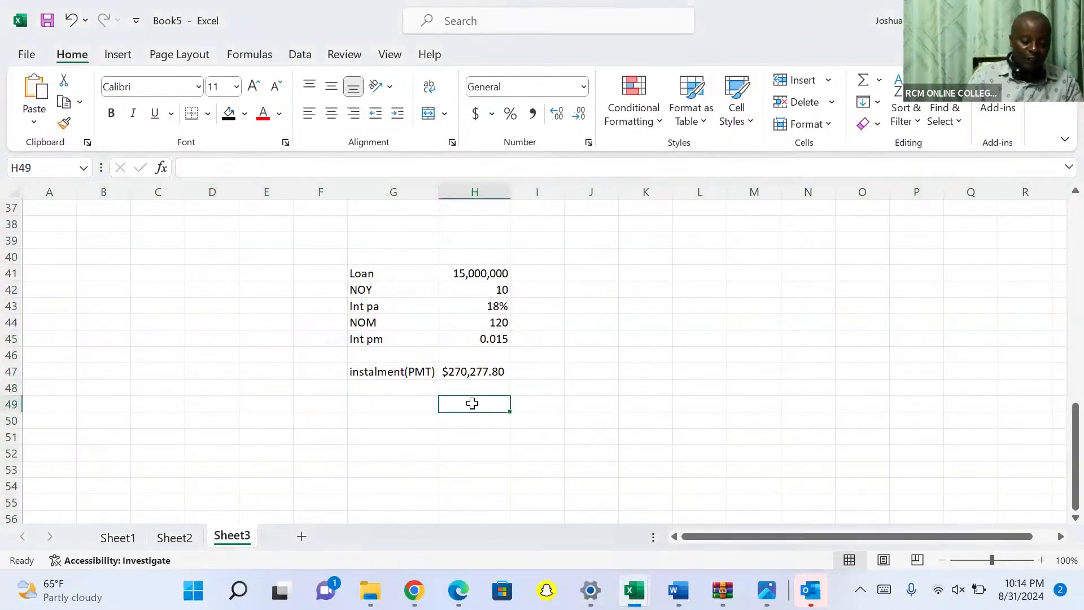
text(Loan)
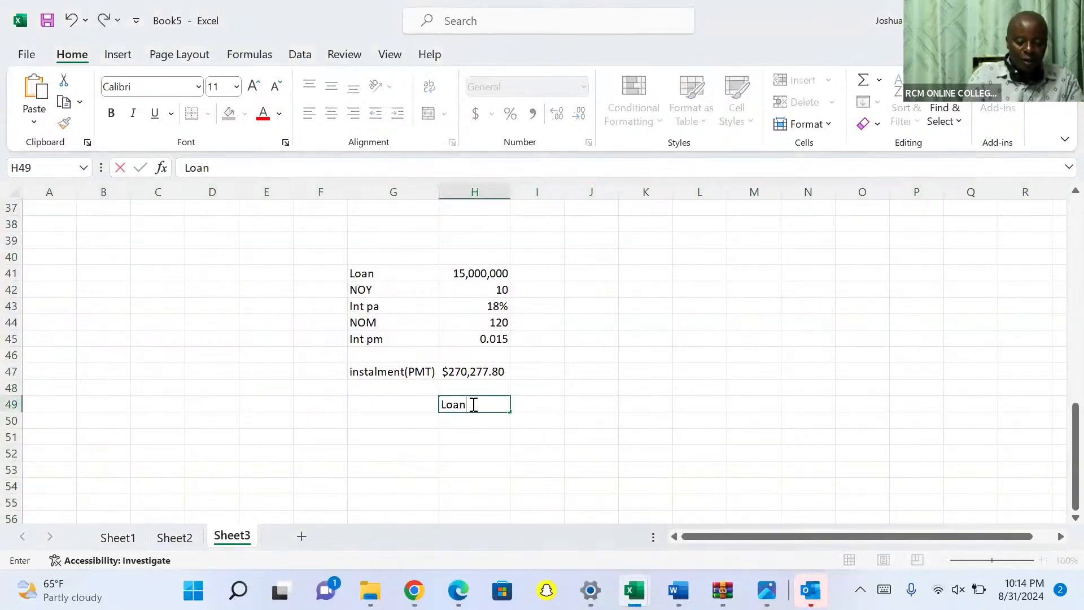
text( armot)
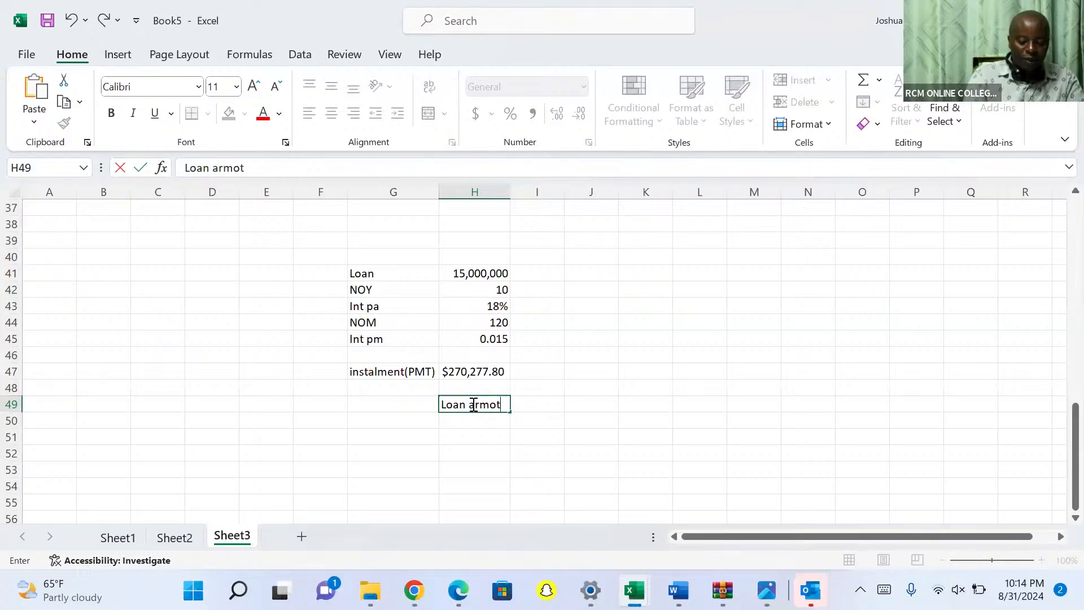
text(izatio)
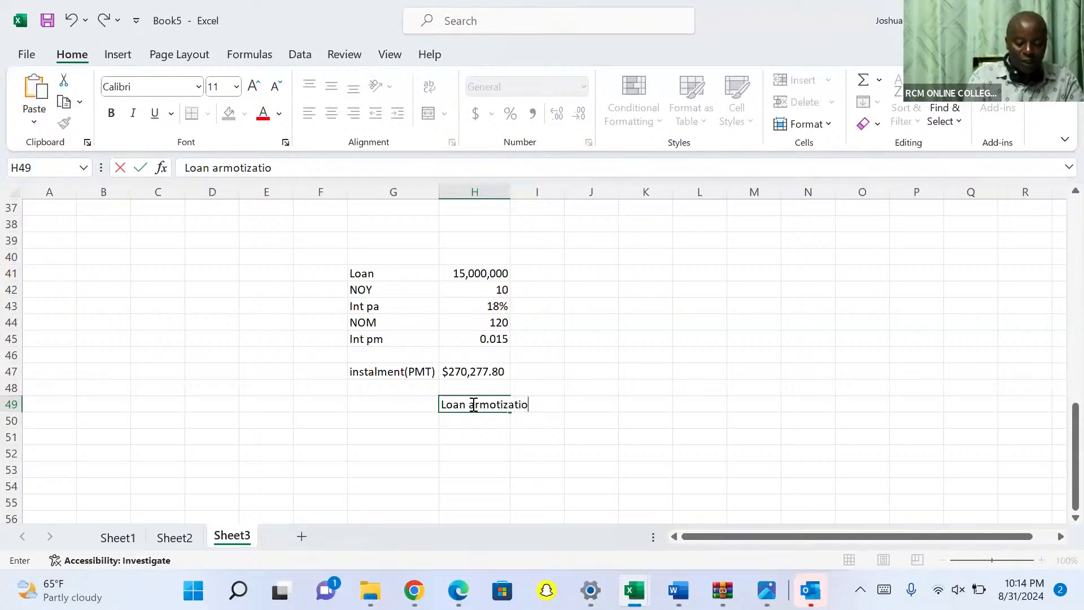
text(n sched)
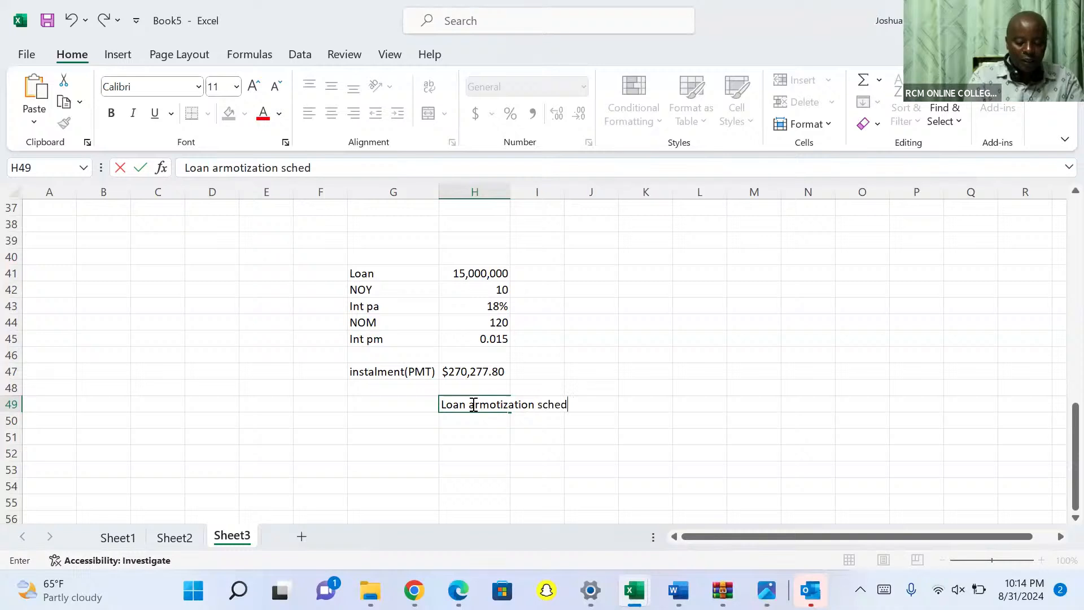
text(ule)
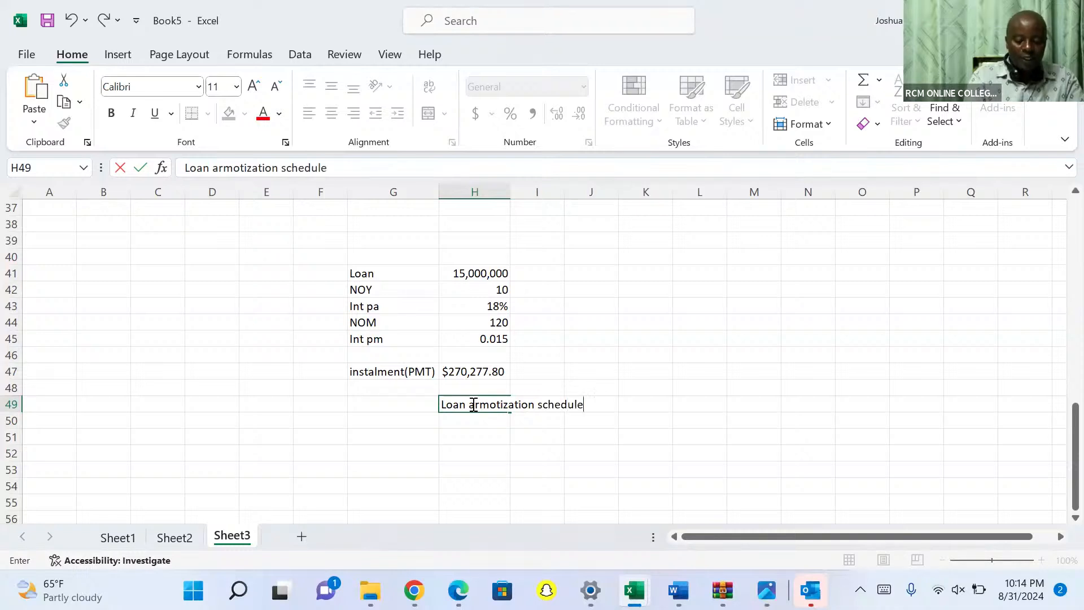
Step: Generate the schedule's month numbers from H51 downwards with the formula =SEQUENCE(120)
click(477, 436)
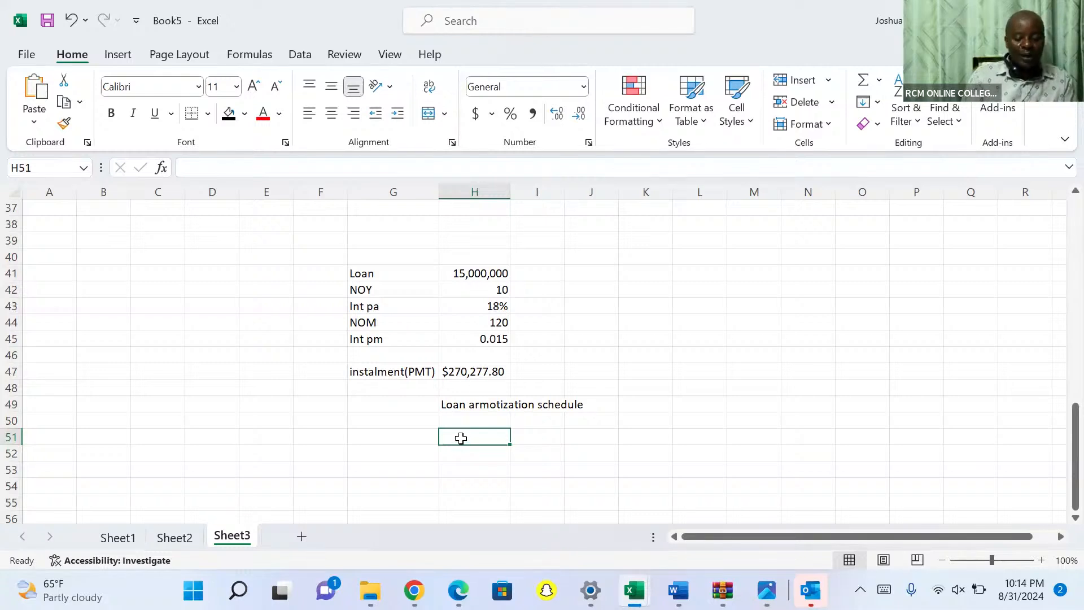
text(=)
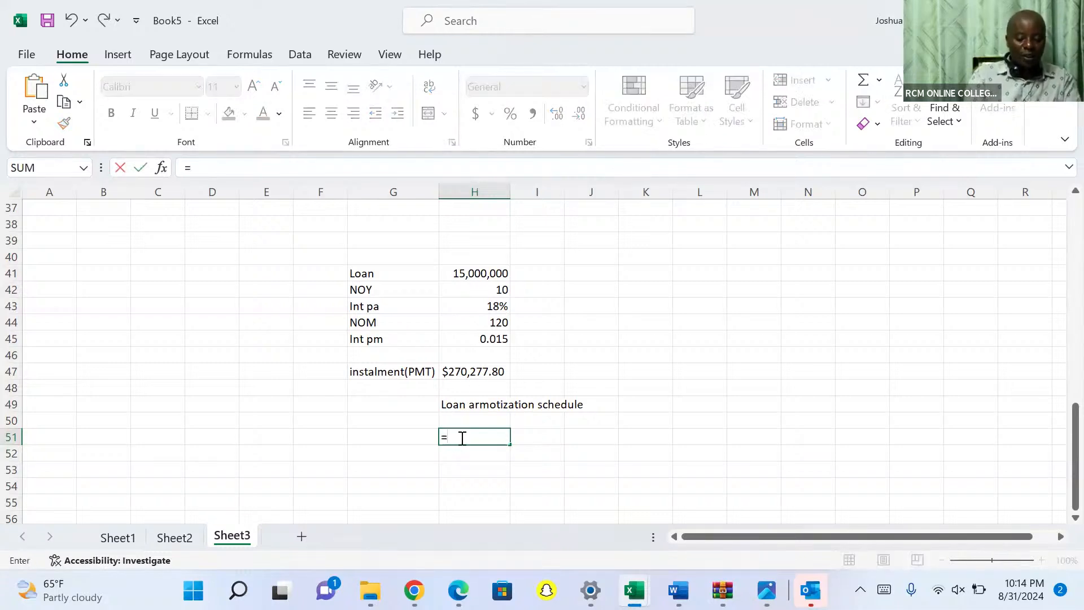
text(sequen)
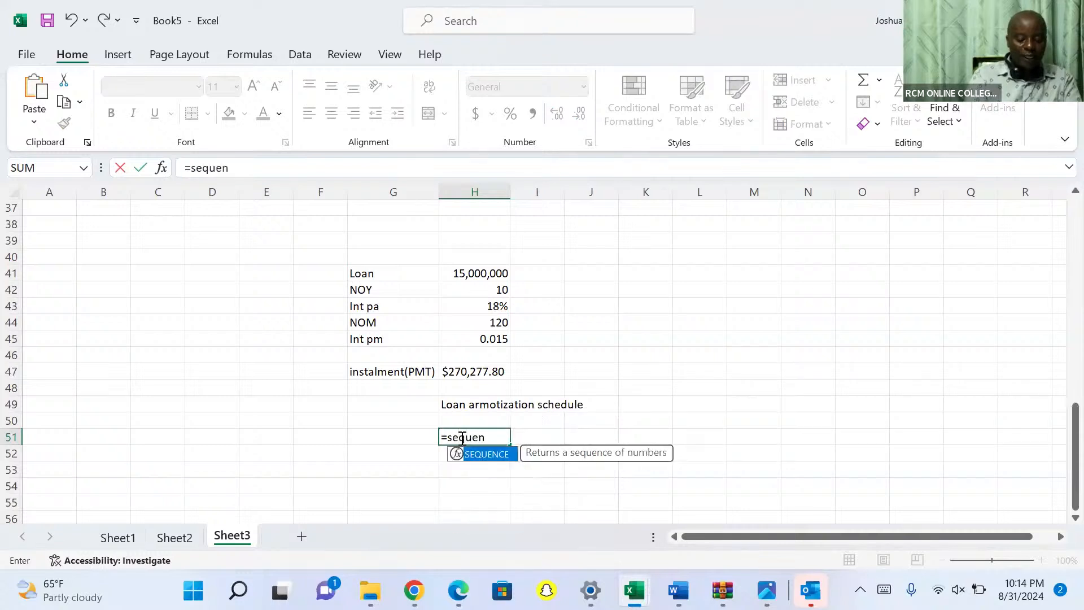
text(ce)
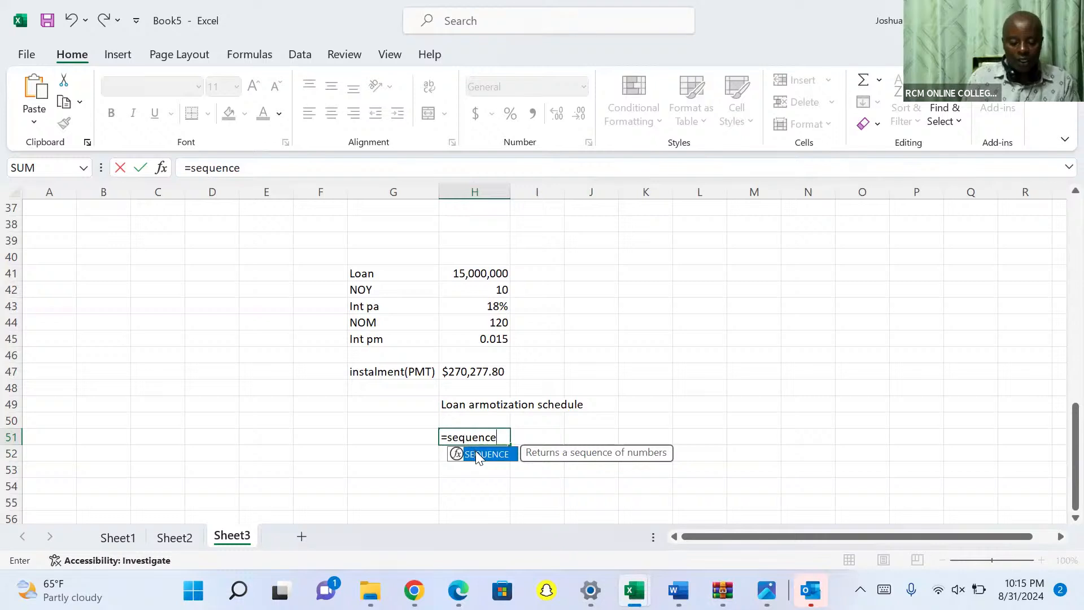
double_click(475, 453)
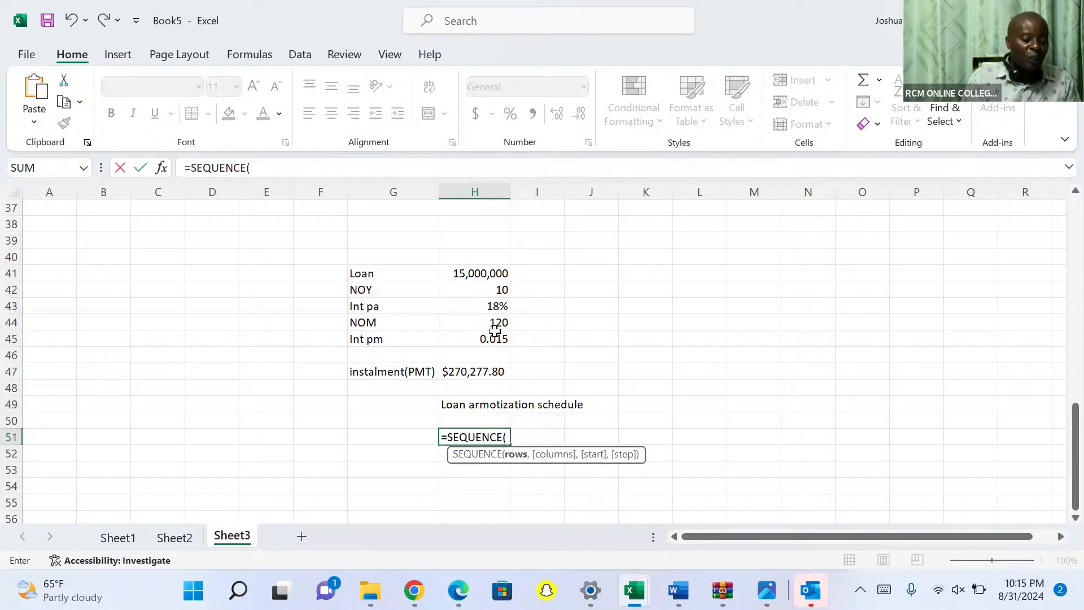
text(12)
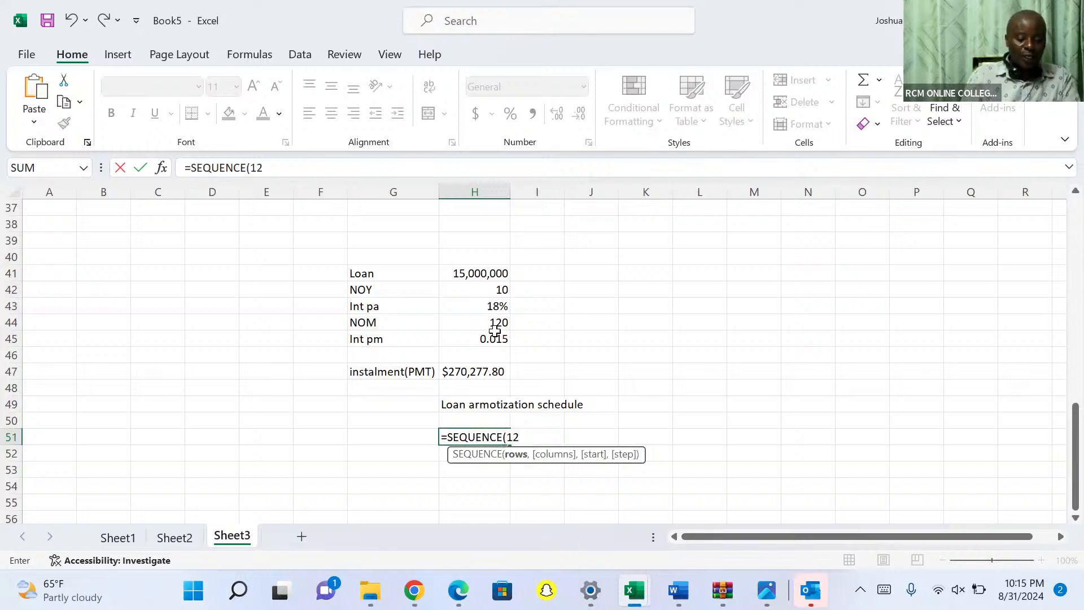
text(0)
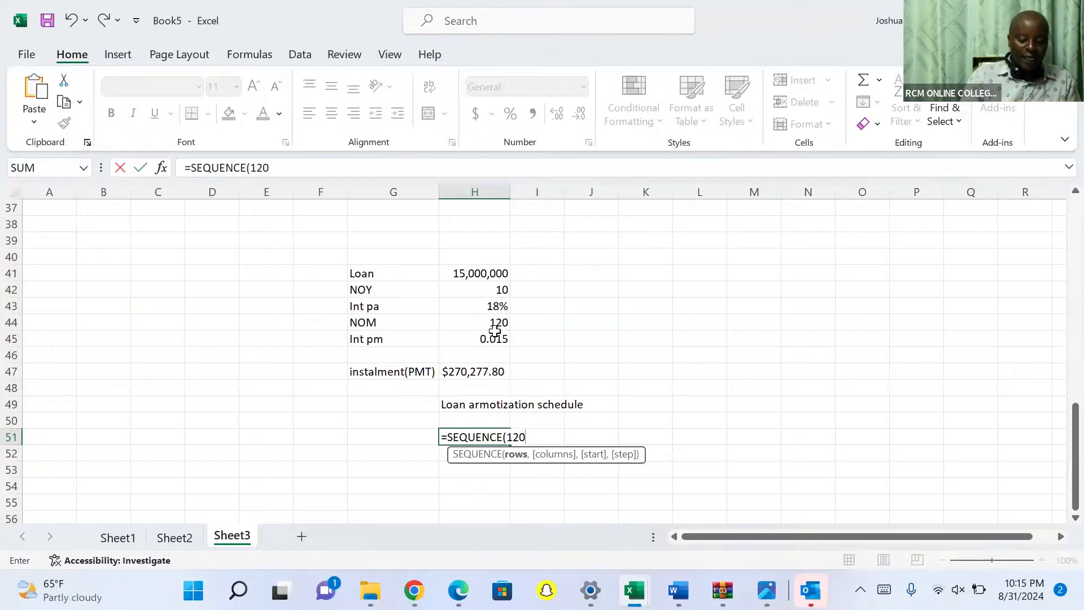
key(Return)
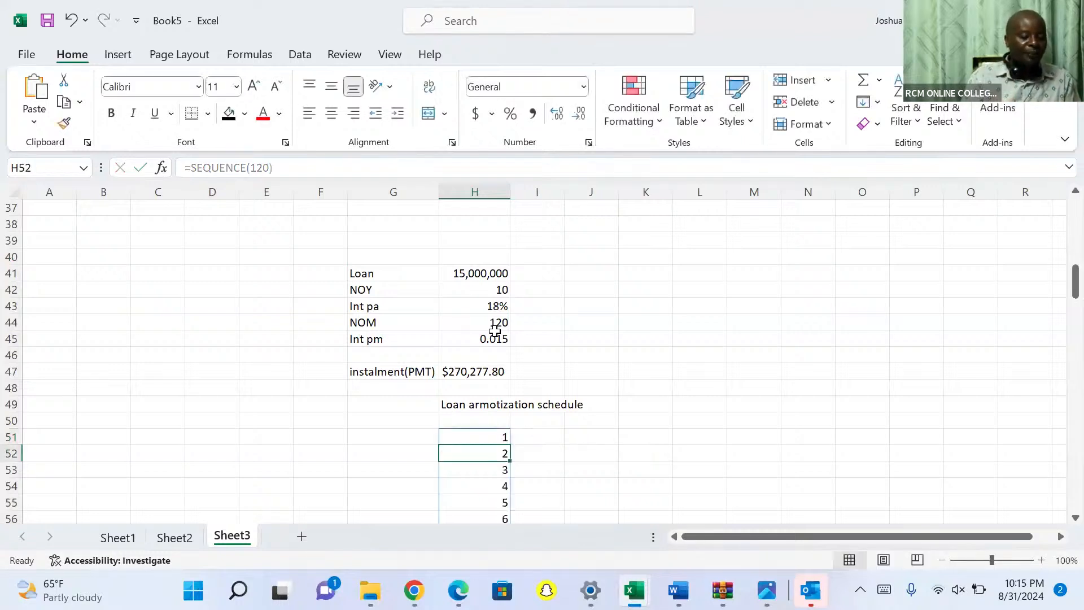
Step: Enter 0 in H50 above the first month number and check the sequence down to its last month
click(494, 419)
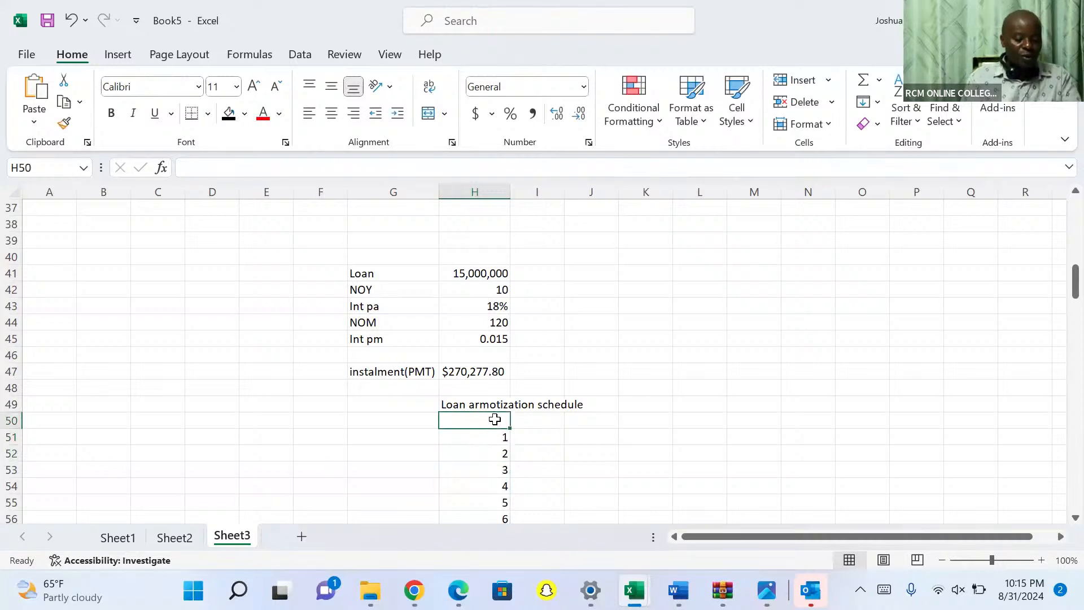
text(0)
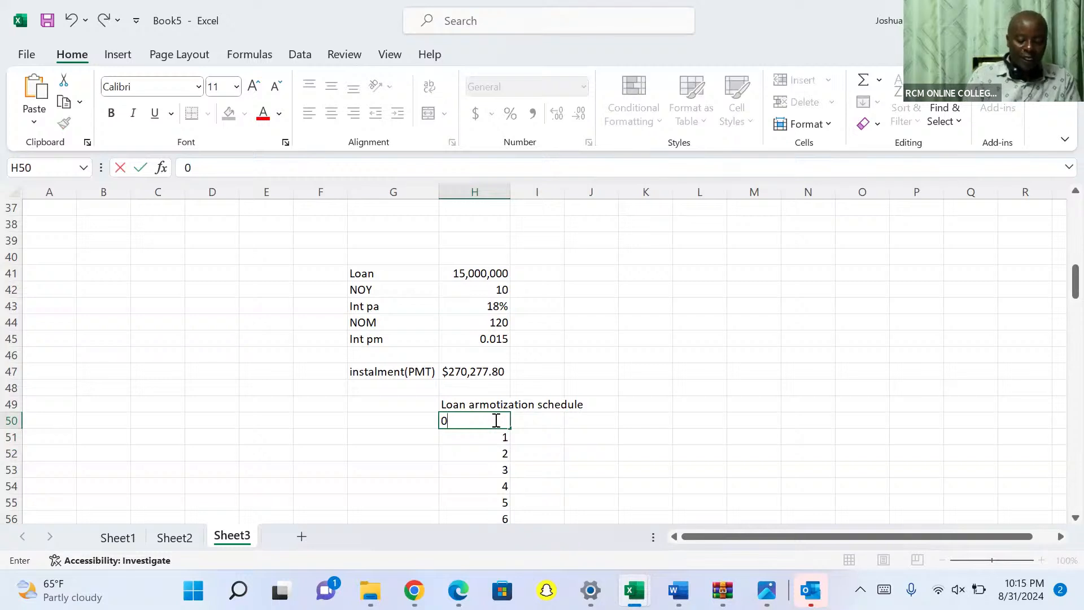
key(ctrl+Return)
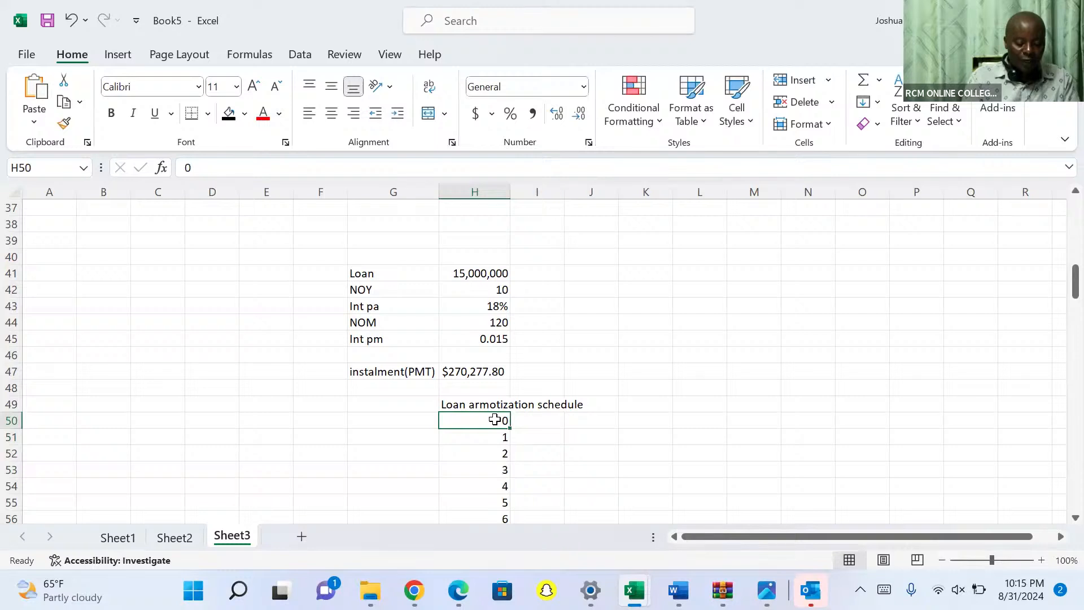
key(ctrl+Down)
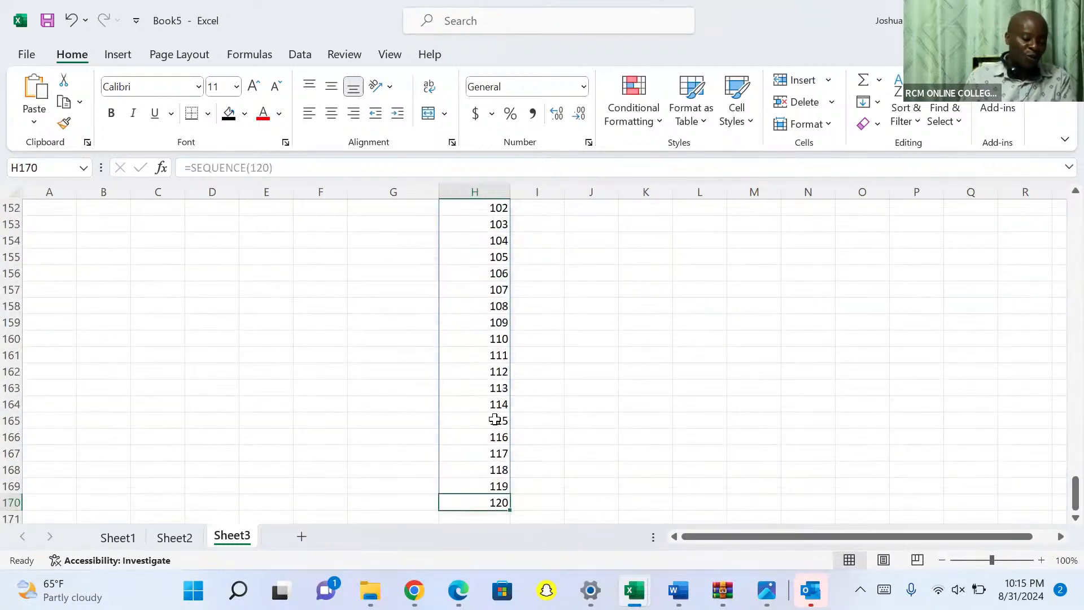
key(ctrl+Up)
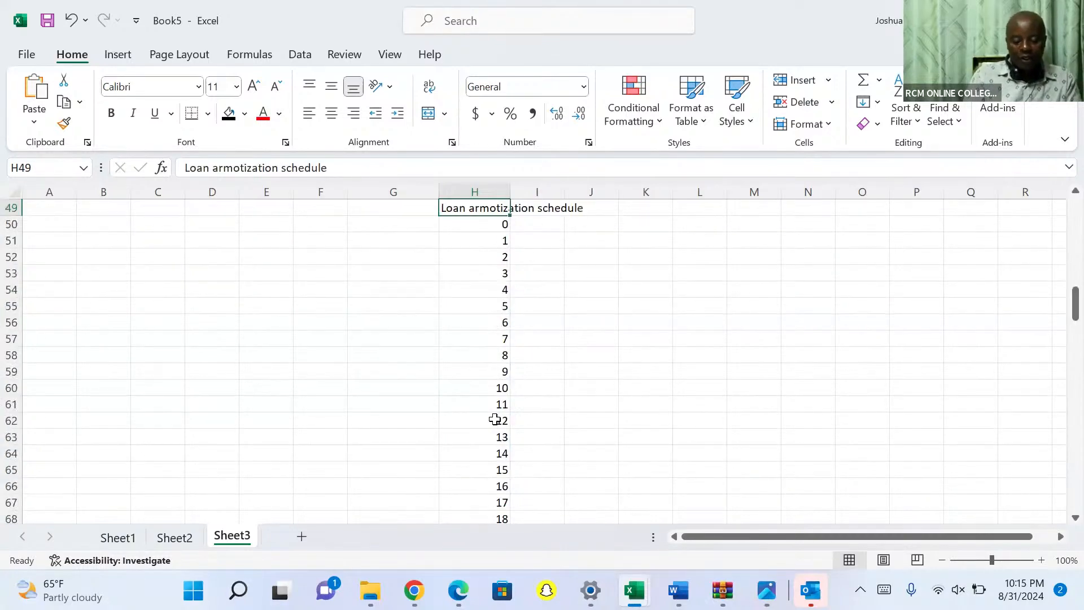
click(755, 401)
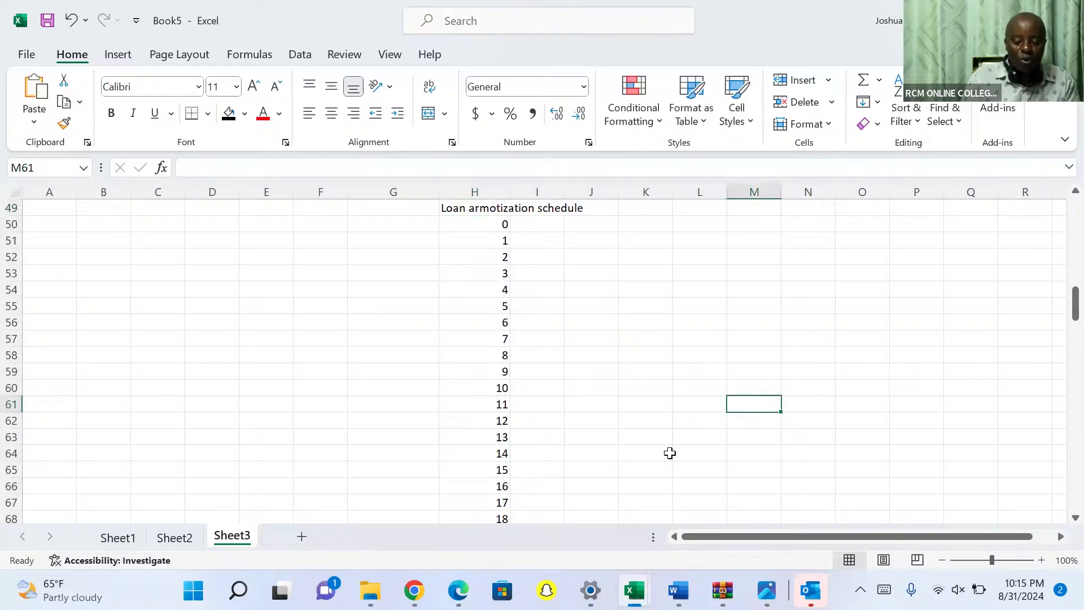
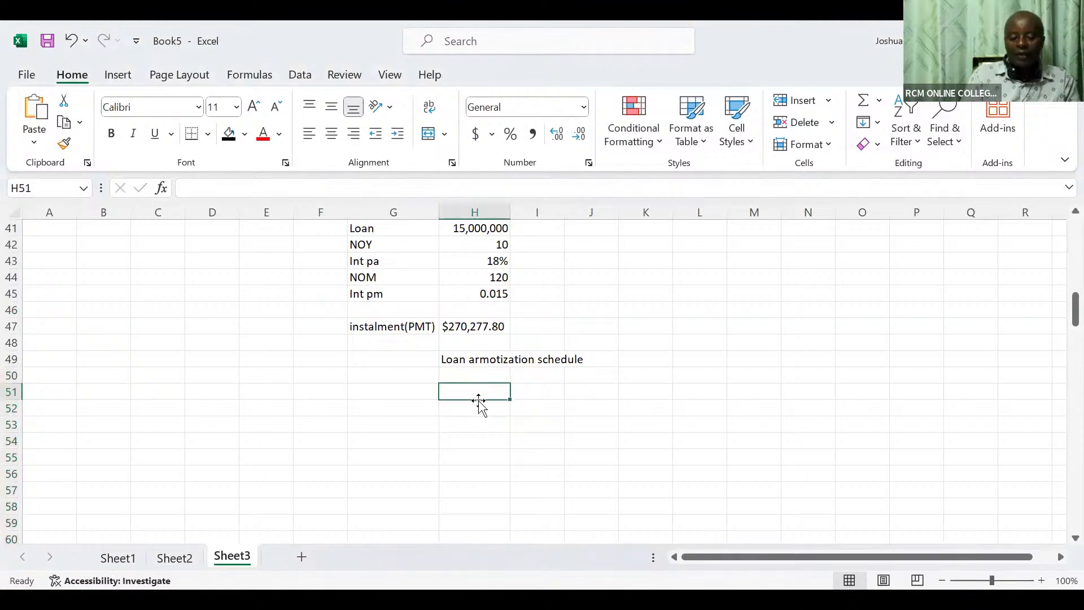
Step: Generate the schedule's month numbers from H52 downwards with the formula =SEQUENCE(120)
click(479, 406)
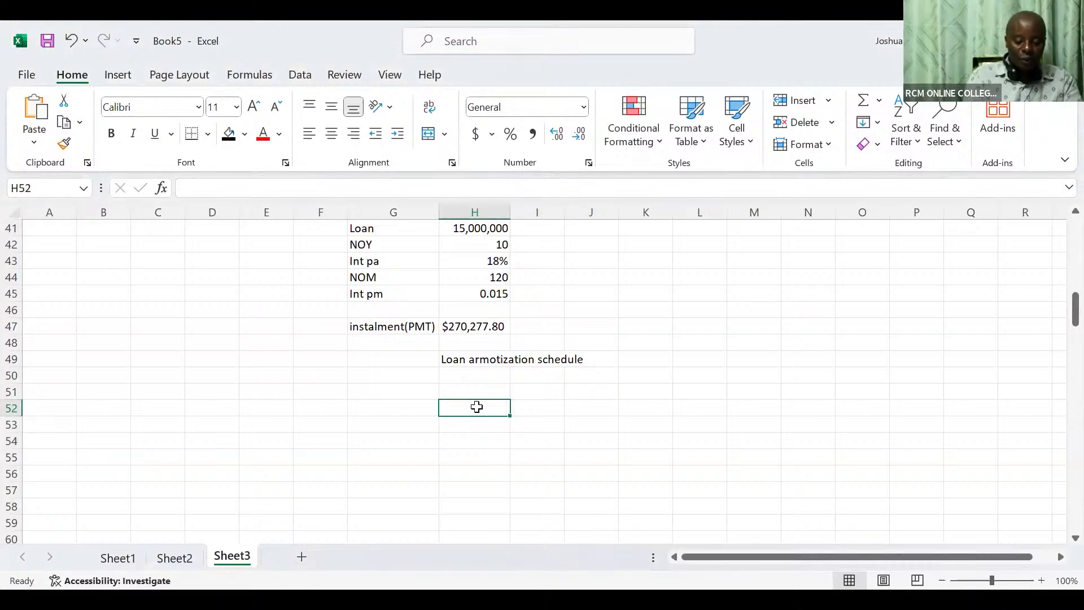
text(=)
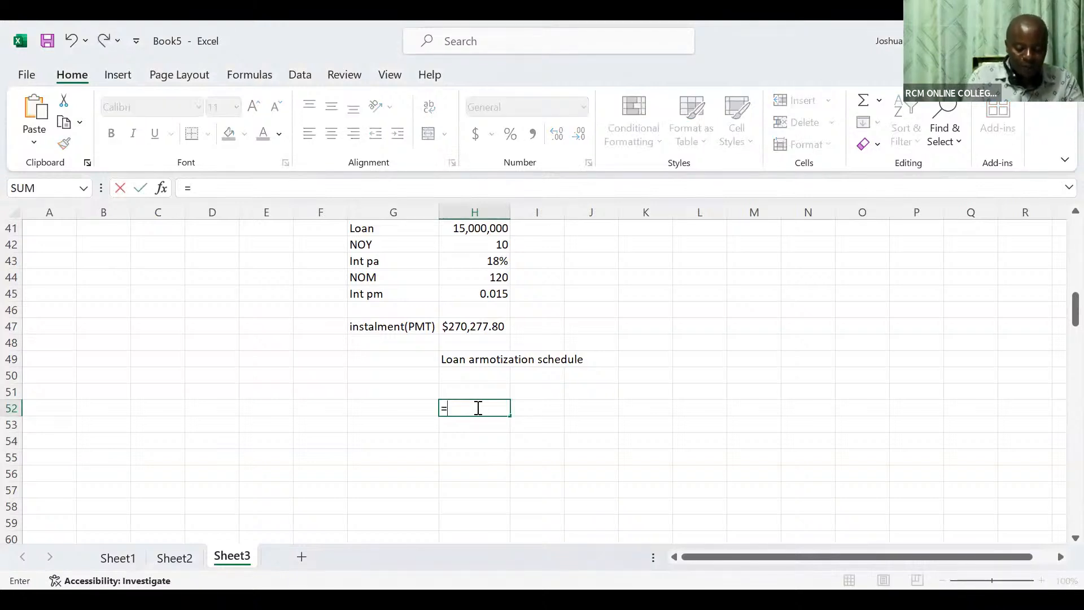
text(sequence)
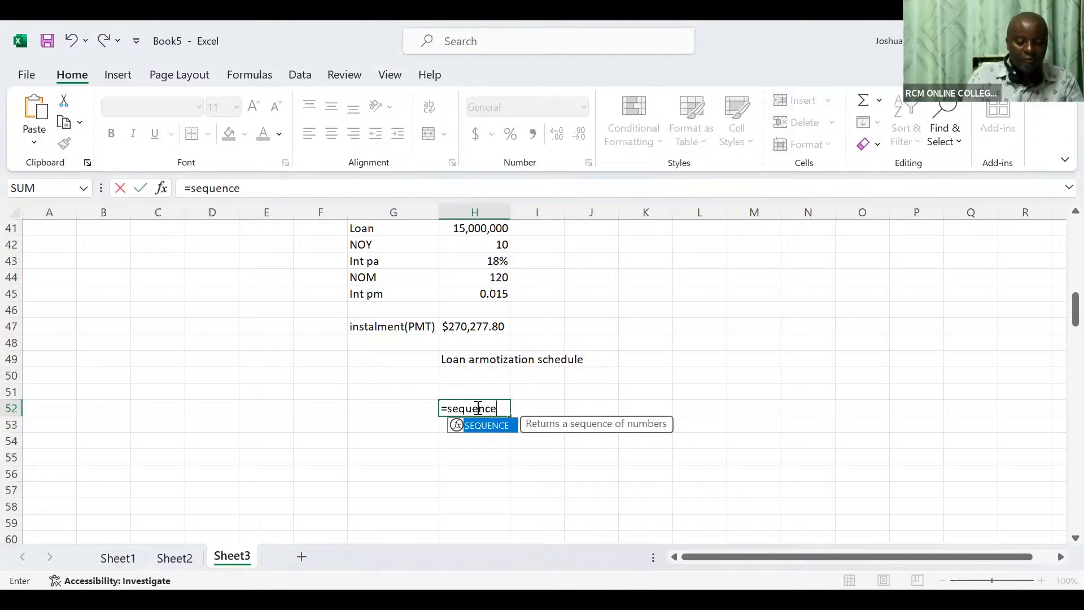
key(Tab)
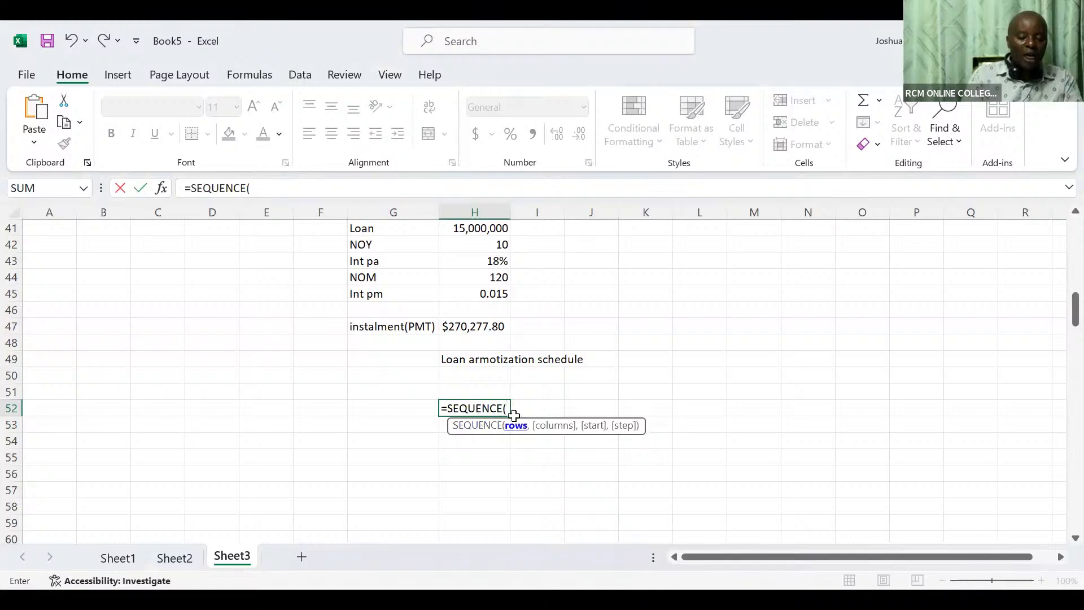
text(120)
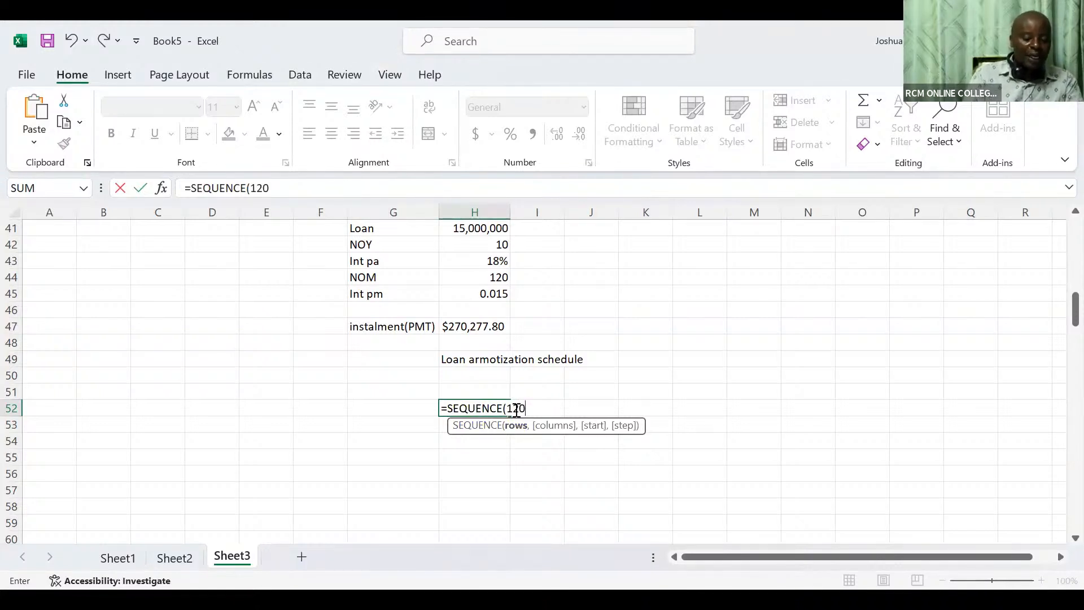
key(Return)
Step: Enter 0 as the starting period in H51, directly above the first month number
click(487, 392)
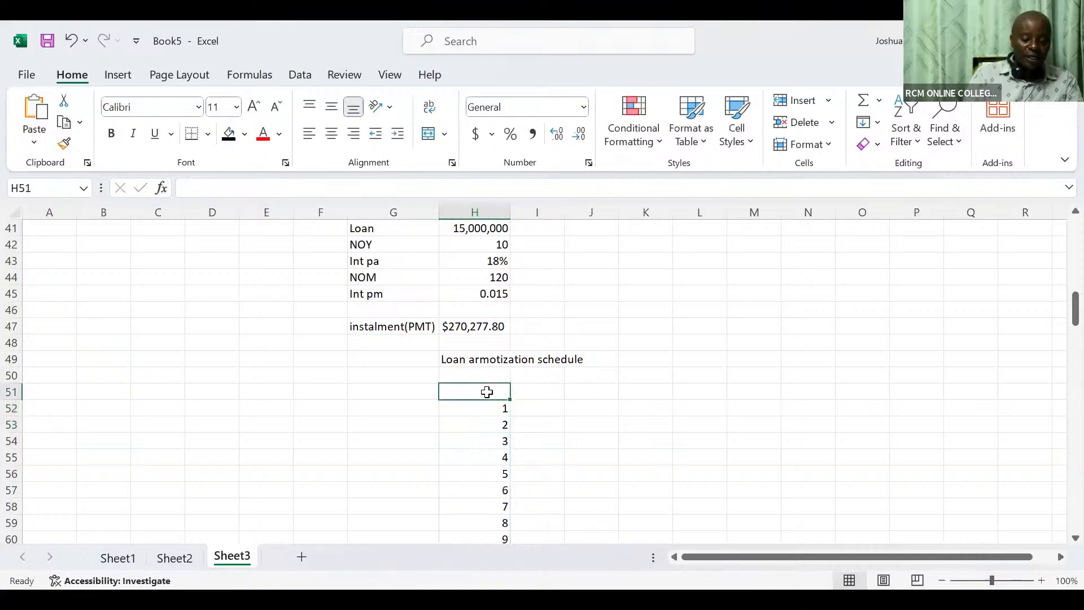
text(0)
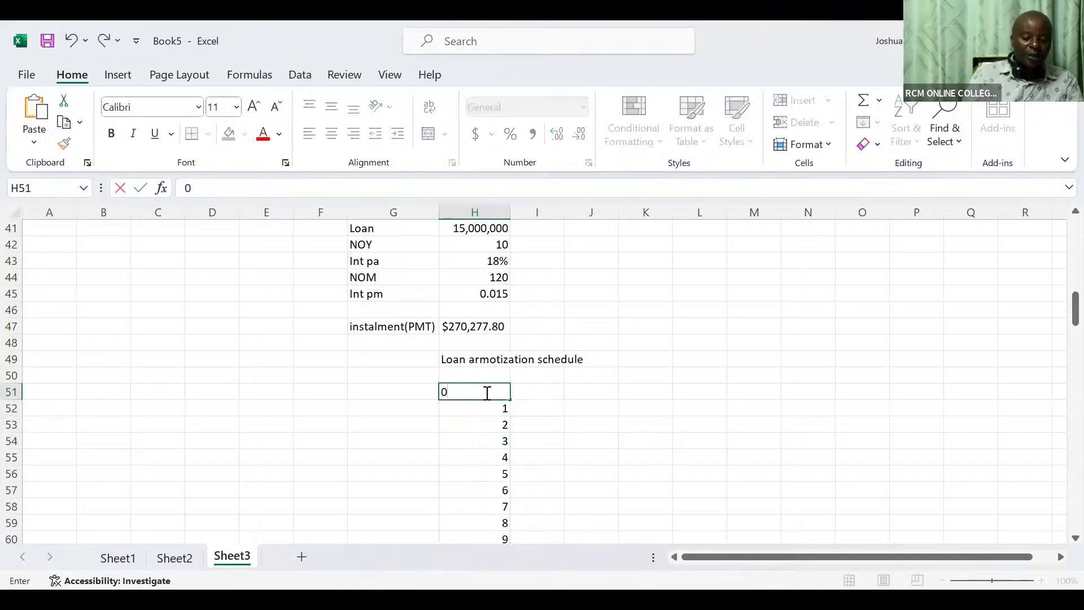
click(462, 374)
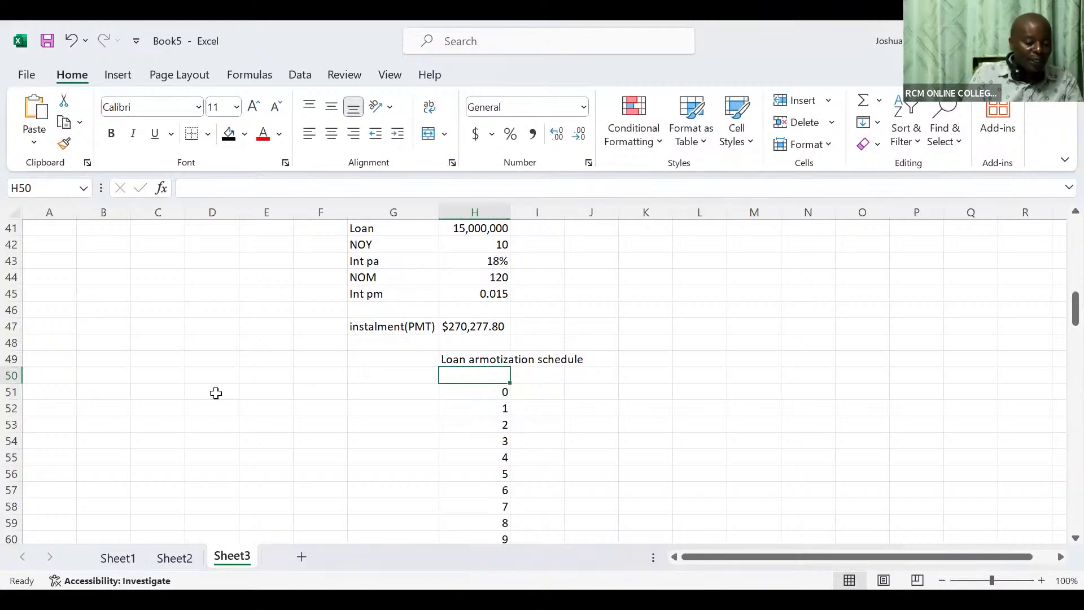
Step: Insert two blank rows at row 51, above the schedule's starting period 0
click(12, 391)
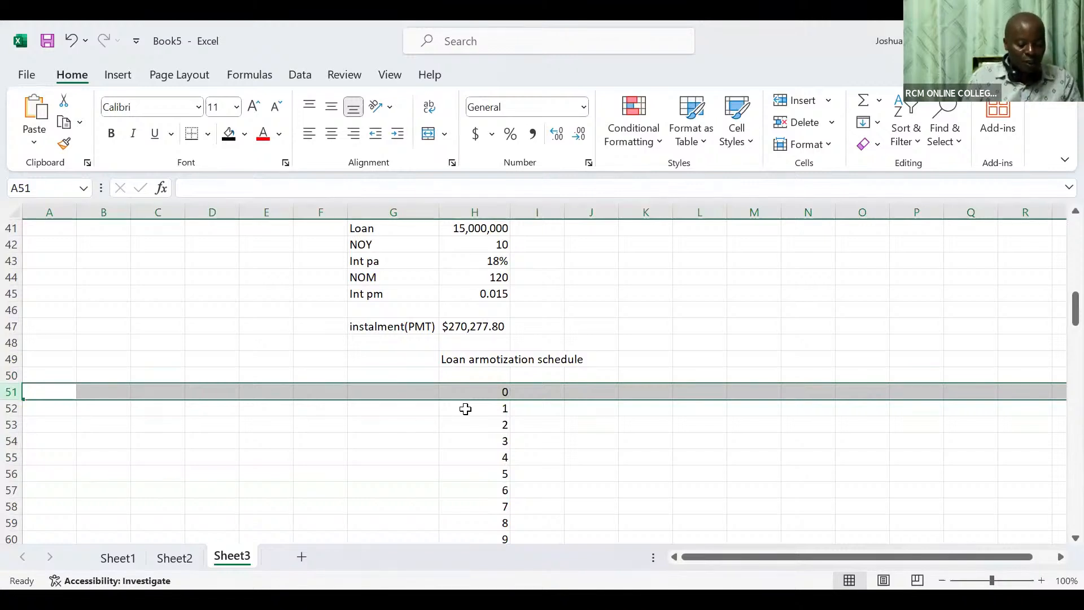
key(ctrl+shift+plus)
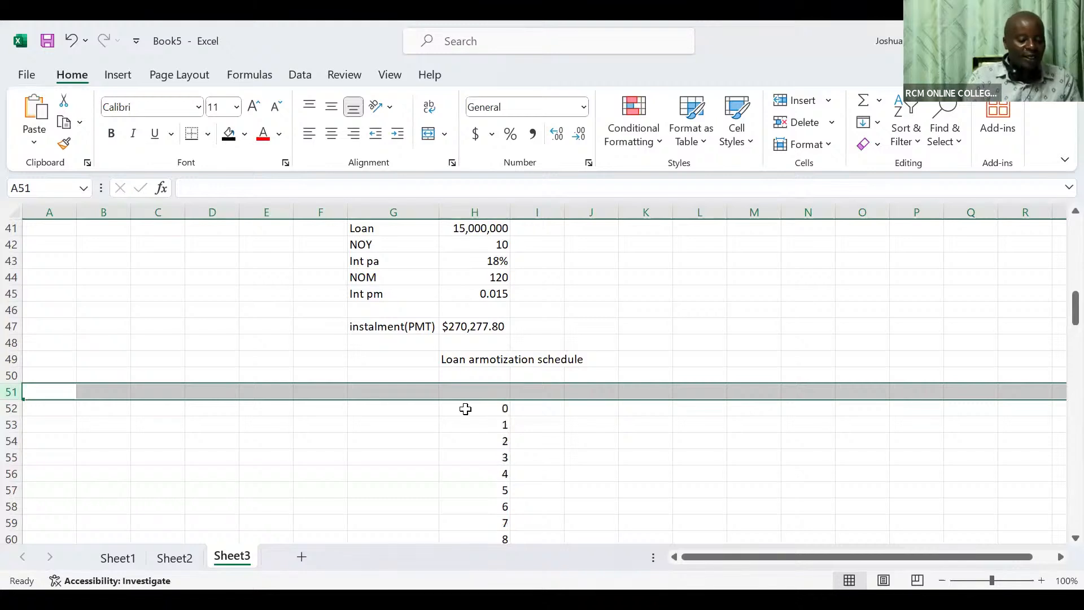
key(ctrl+shift+plus)
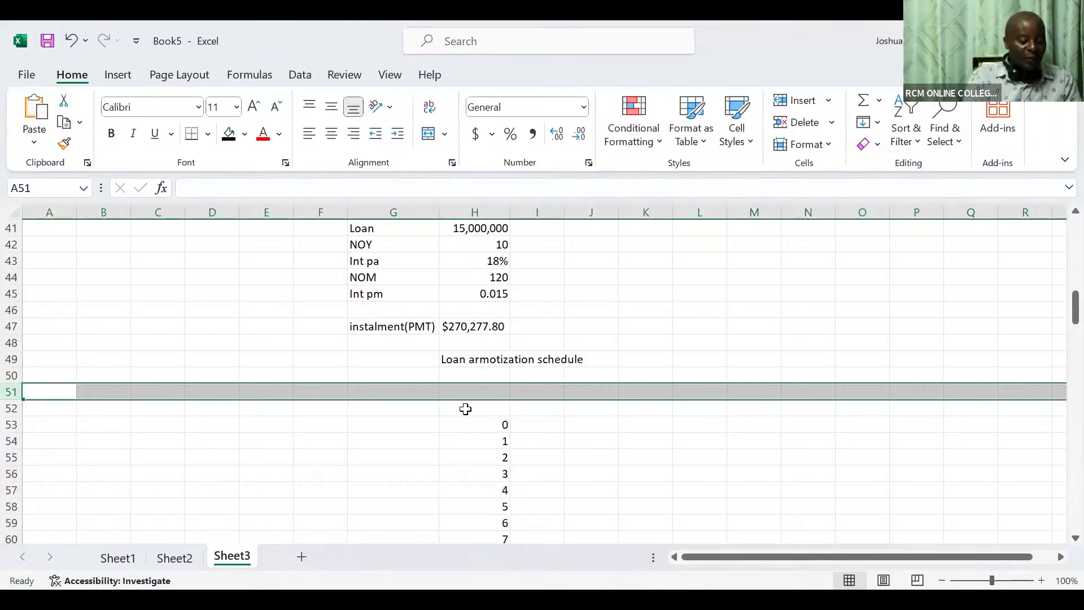
Step: Enter the note "control shift + to add a row or a column" in M53, beside the schedule
click(759, 423)
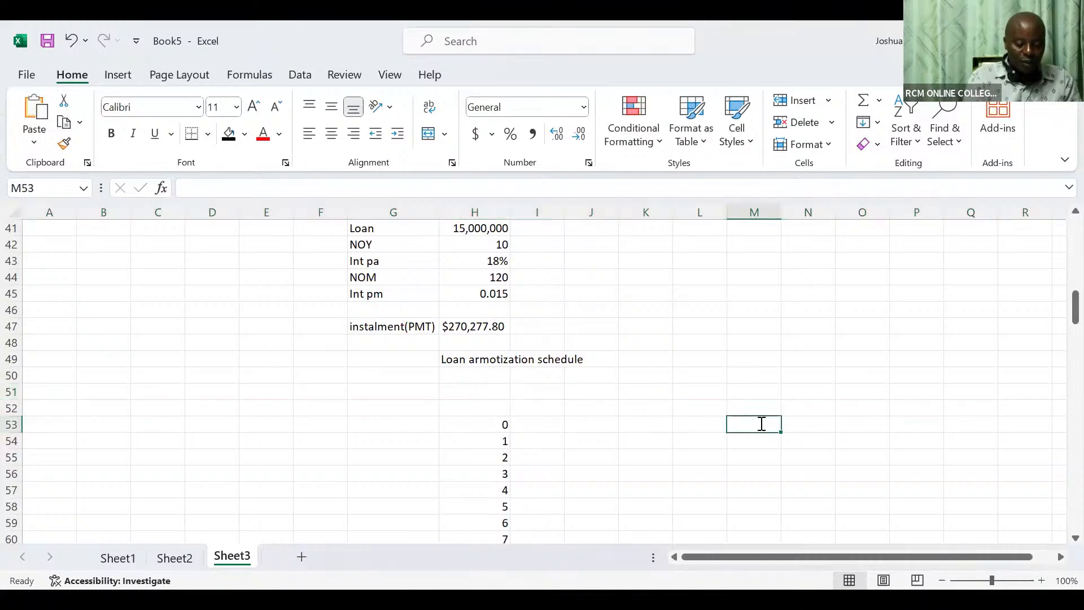
text(contro)
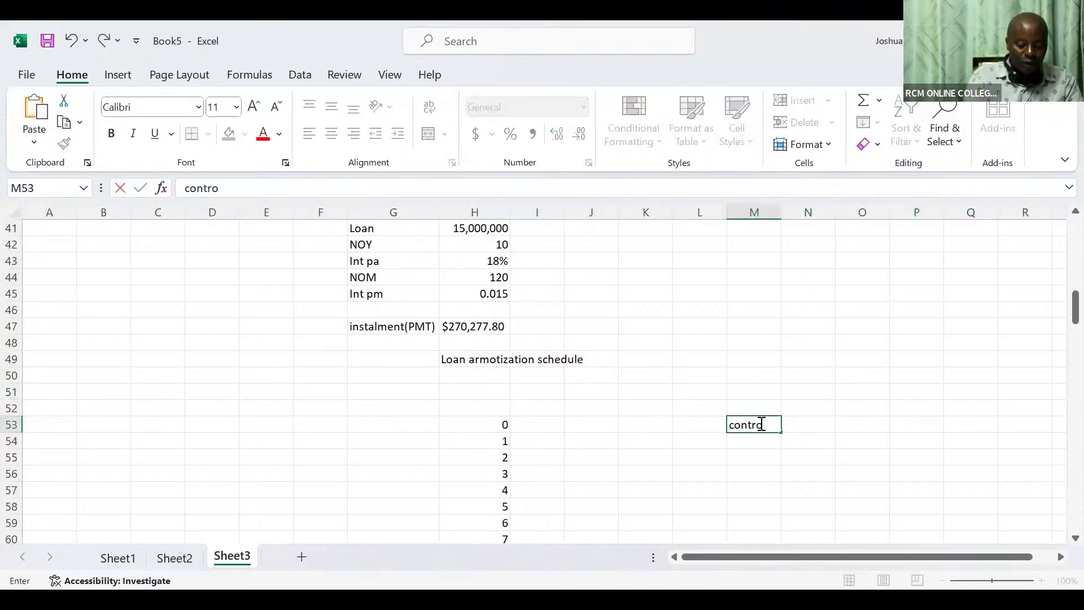
text(l sh)
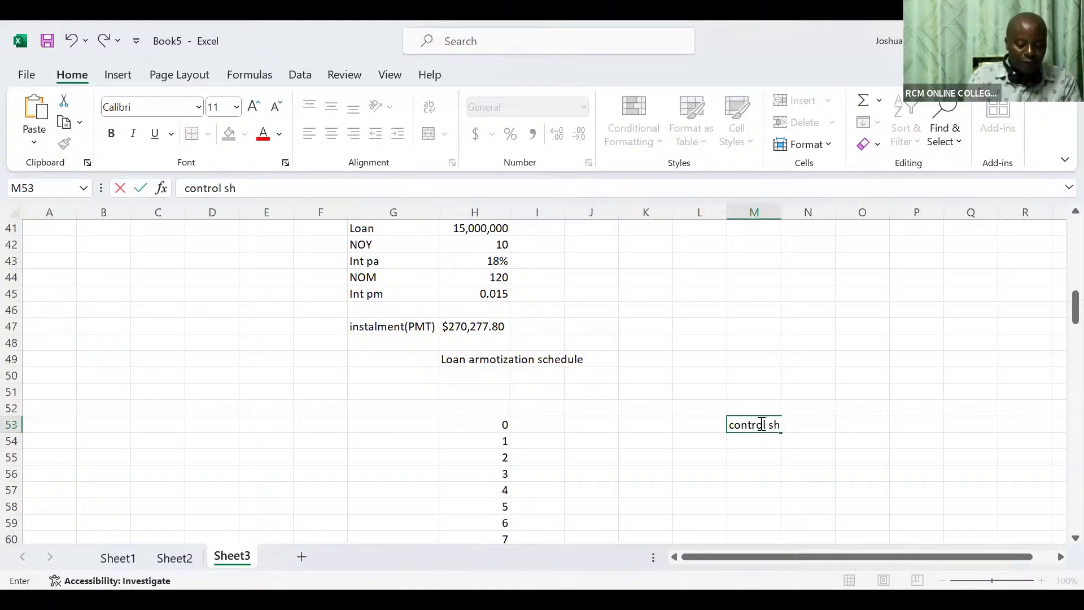
text(ift +)
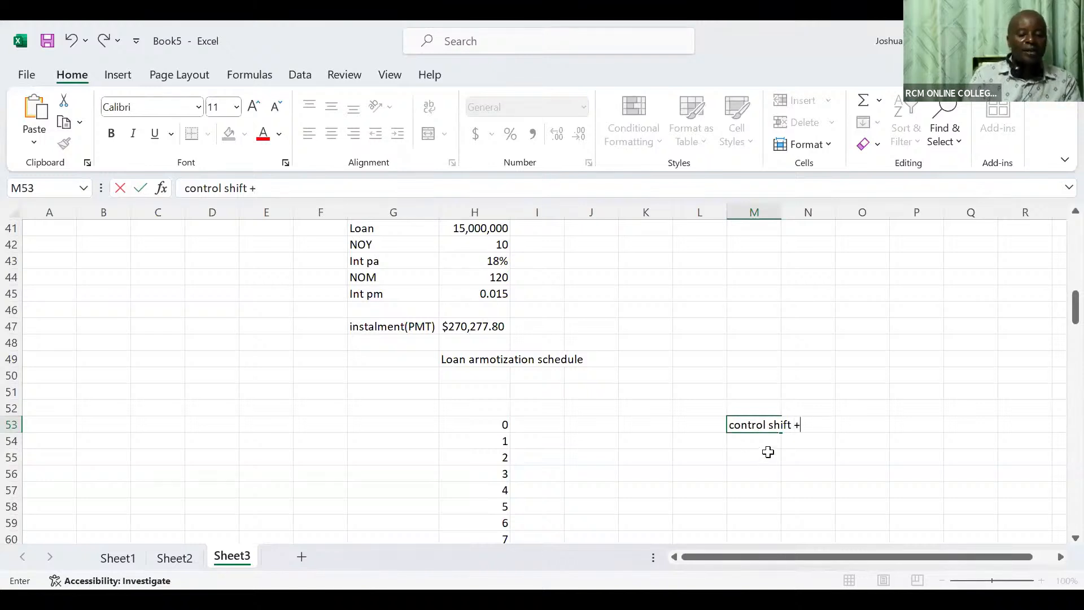
text( to )
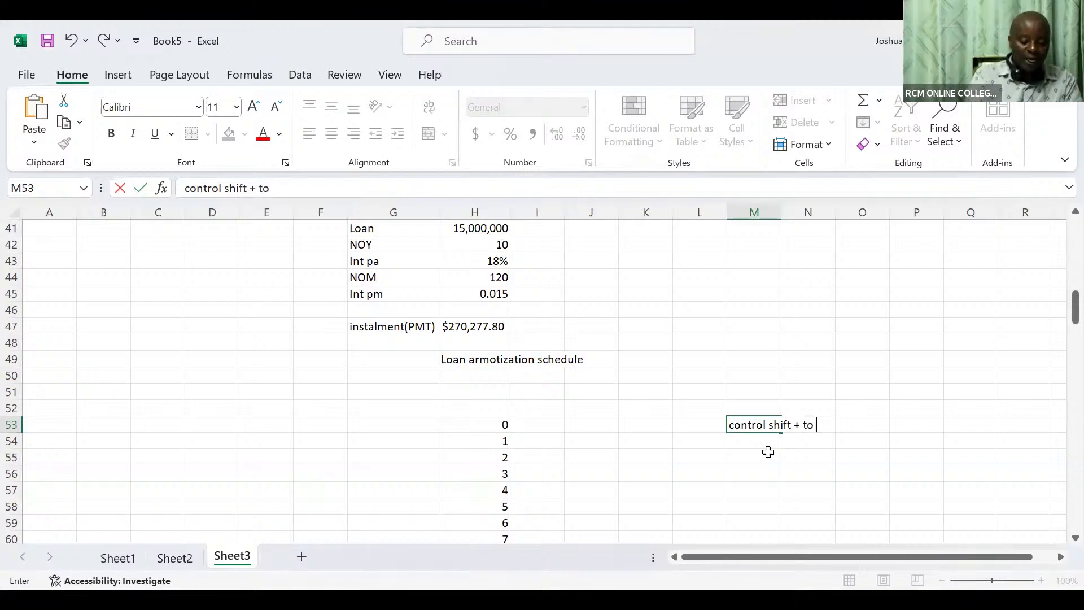
text(add a r)
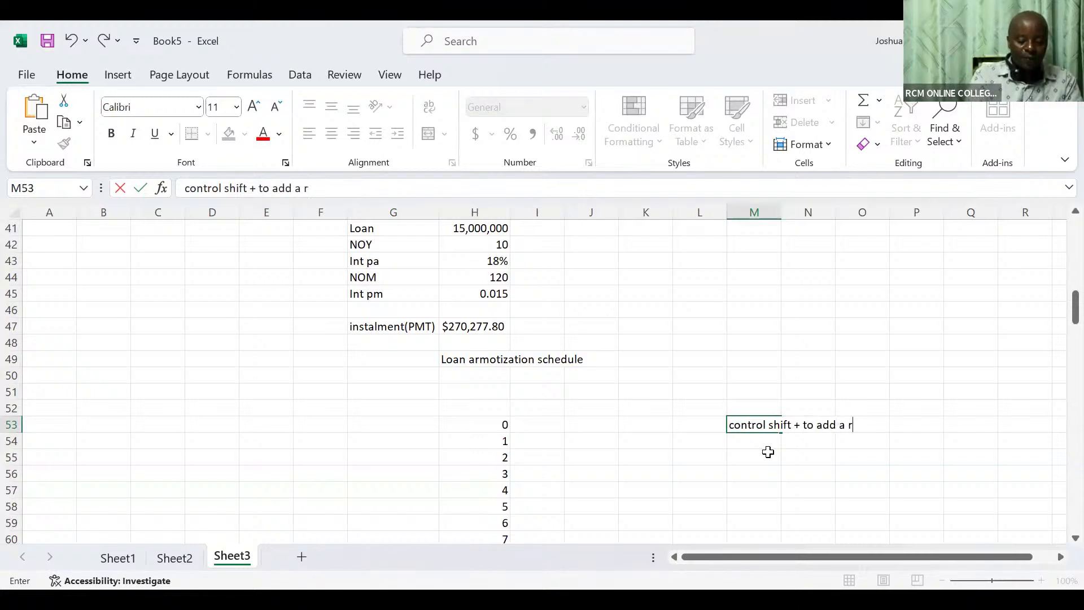
text(ow or a colu)
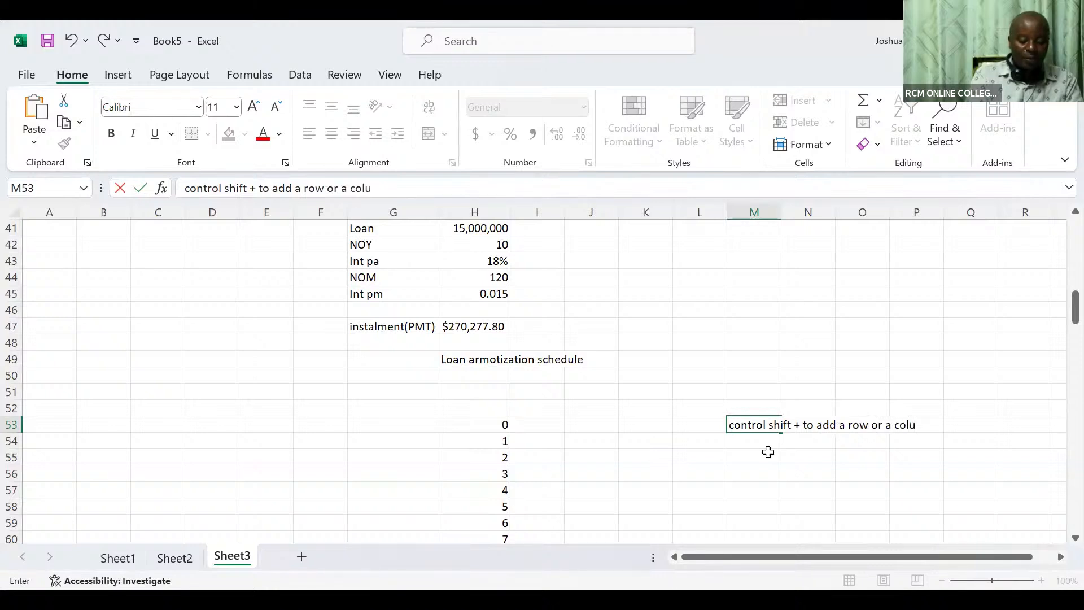
text(mn)
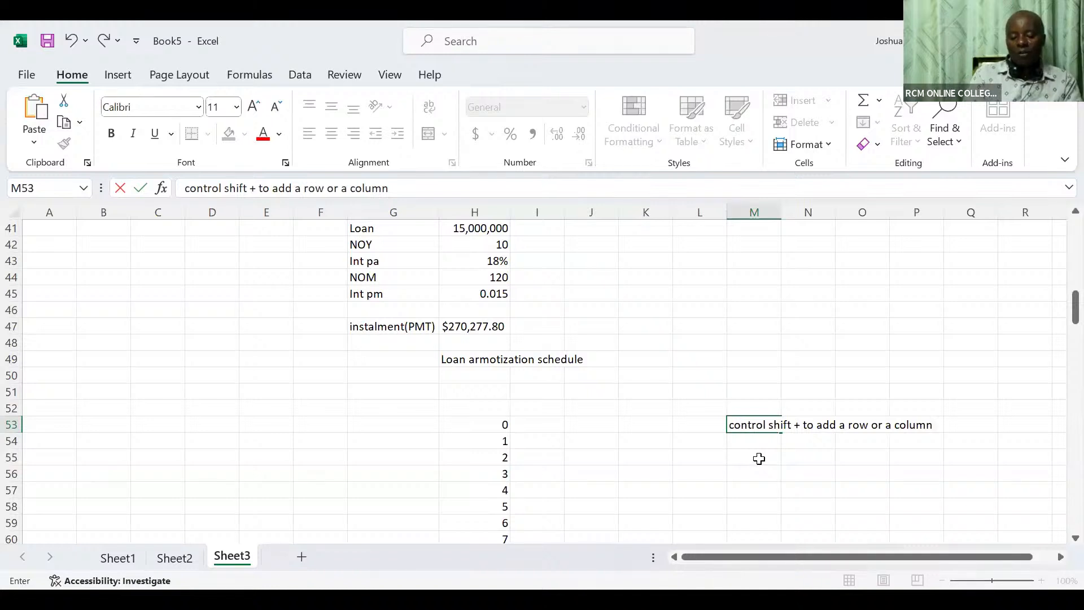
click(506, 408)
Step: Undo the note in M53 and both row insertions above the starting period
key(ctrl+z)
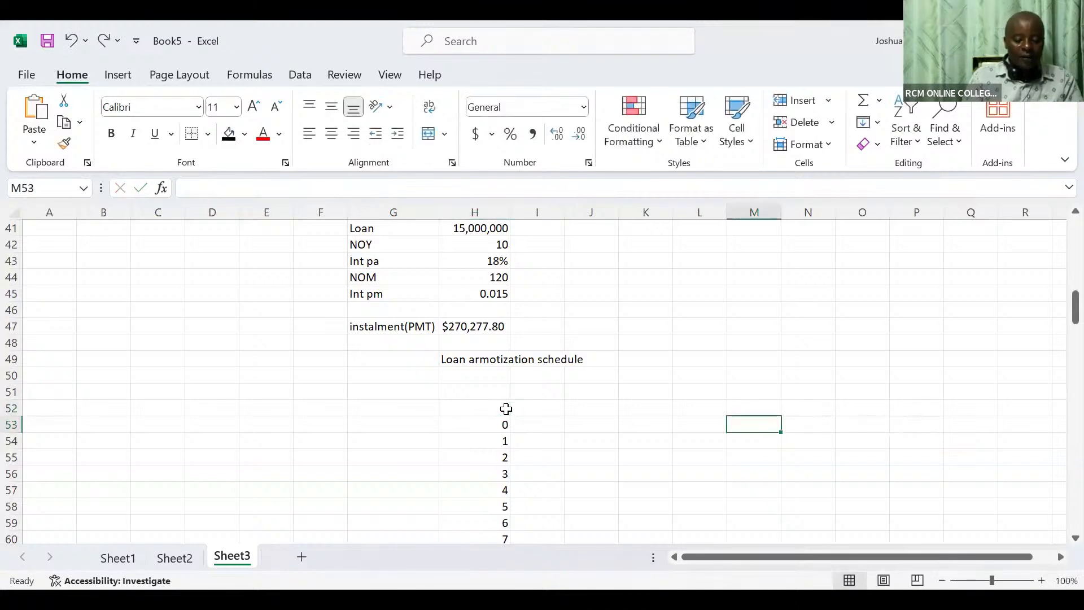
click(506, 408)
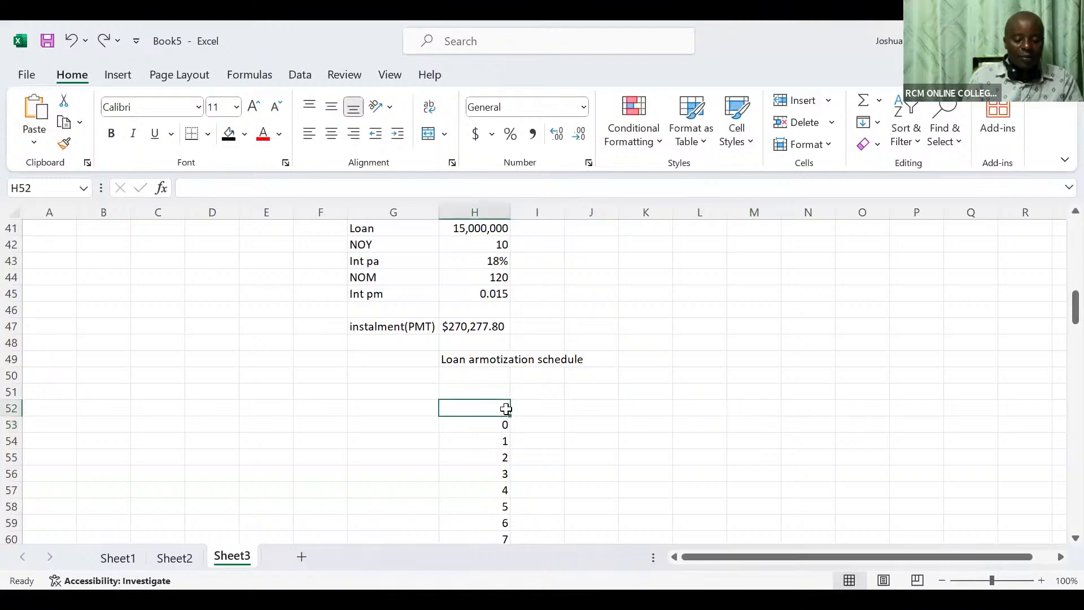
key(ctrl+z)
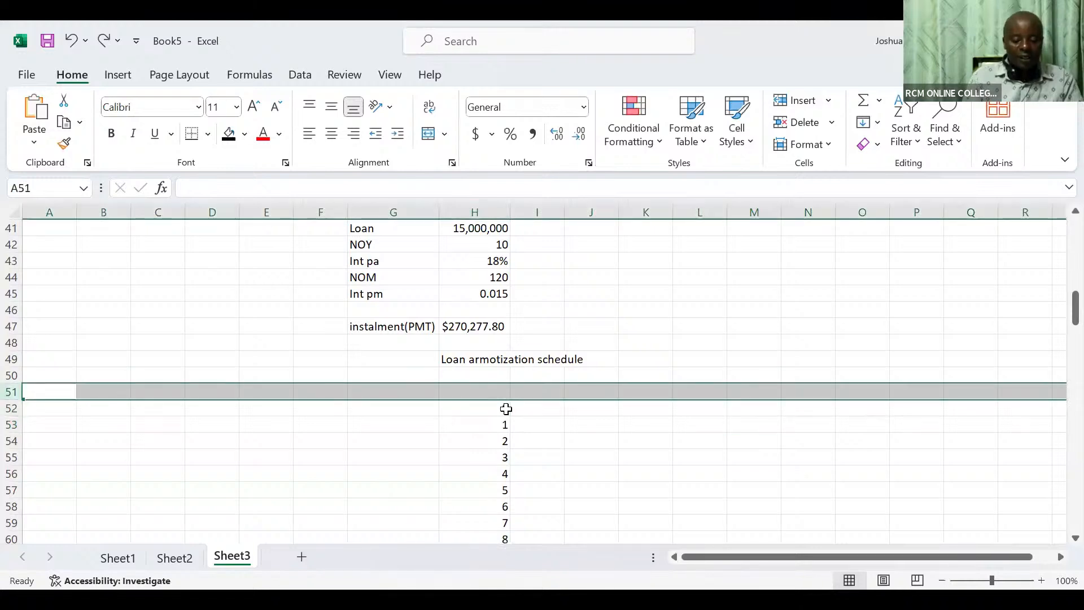
key(ctrl+z)
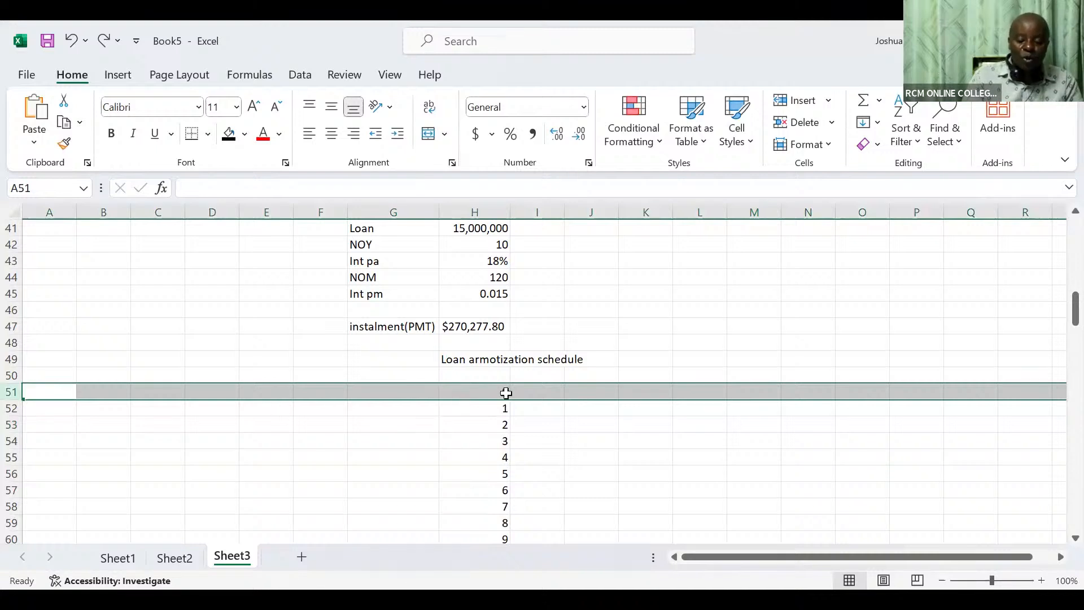
Step: Insert a single blank row at row 51, above the schedule's starting period 0
click(46, 414)
click(11, 391)
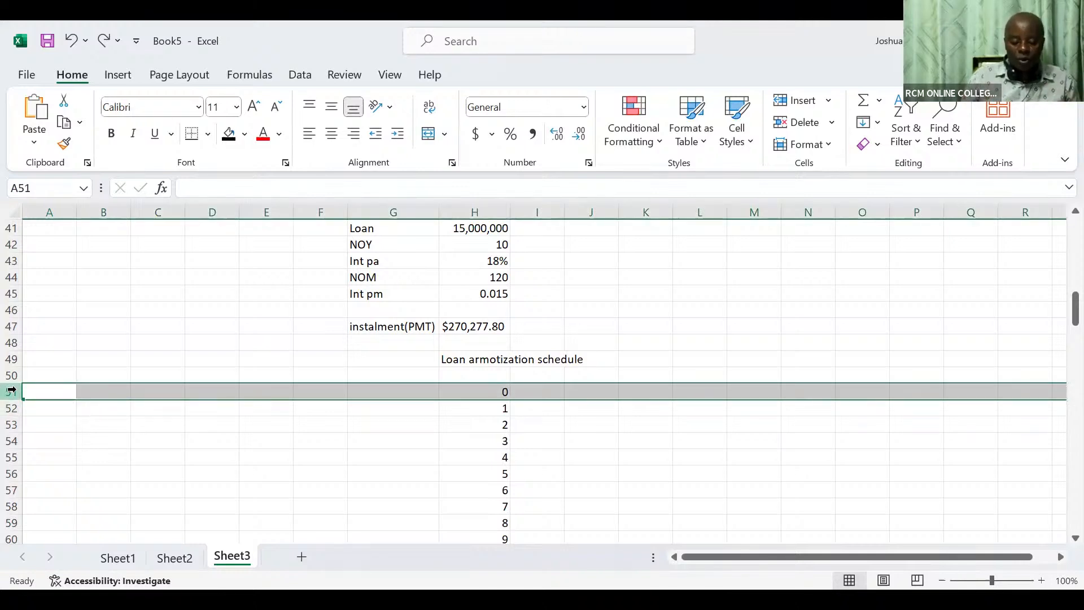
key(ctrl+shift+plus)
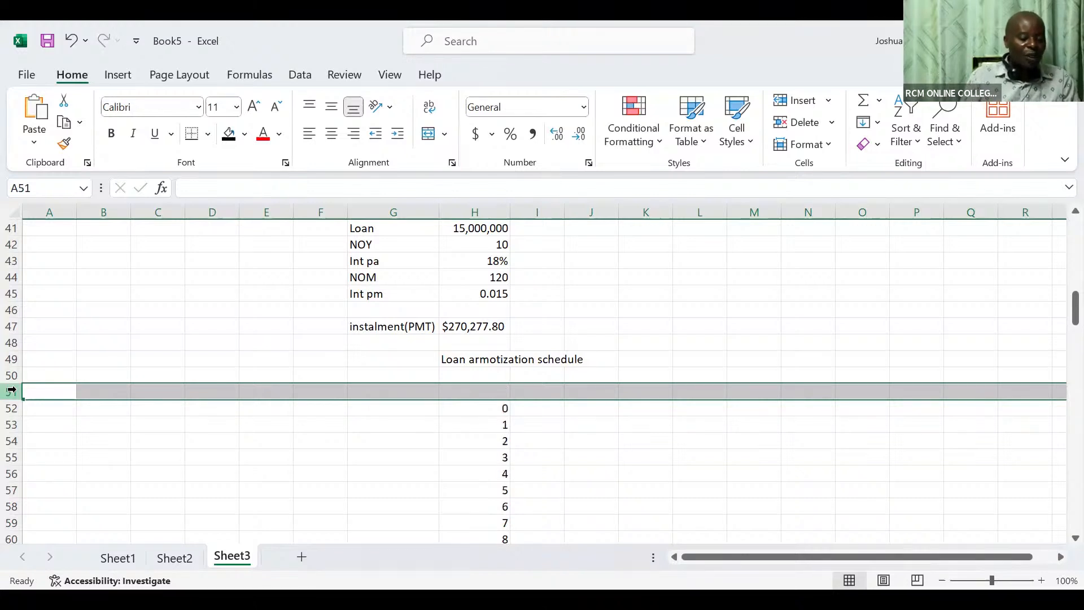
Step: Enter the schedule's column headers "Time" in H51 and "Opening balance" in I51
click(483, 395)
text(T)
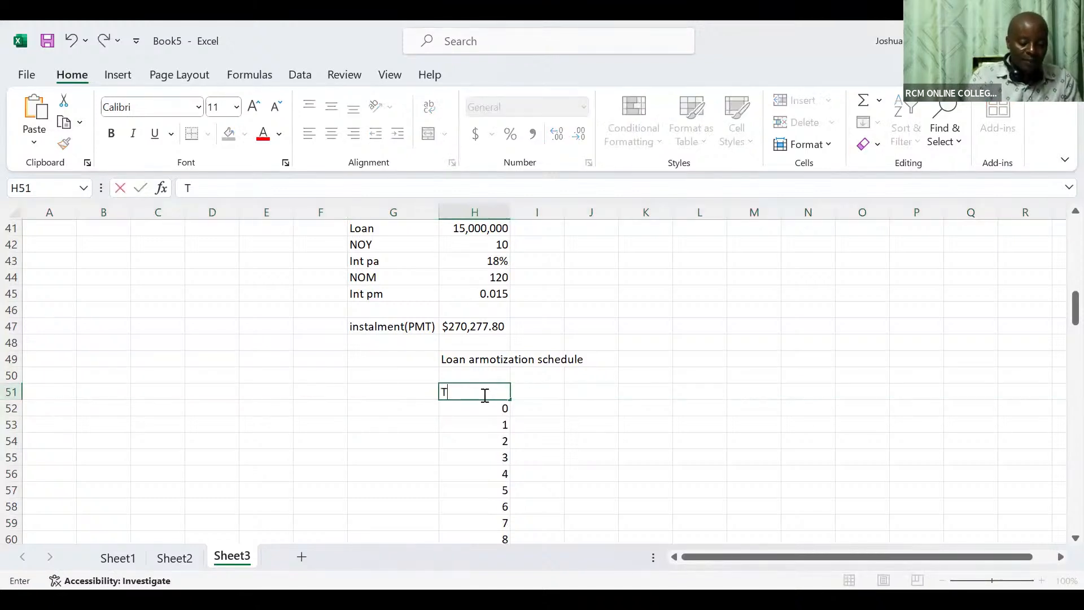
text(ime)
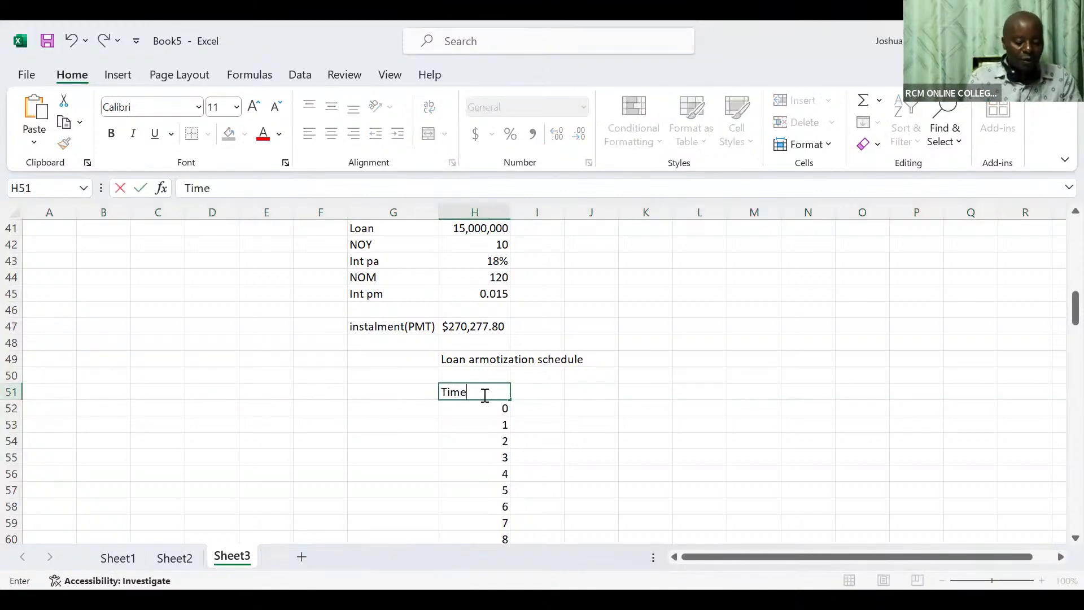
key(Tab)
text(Openin)
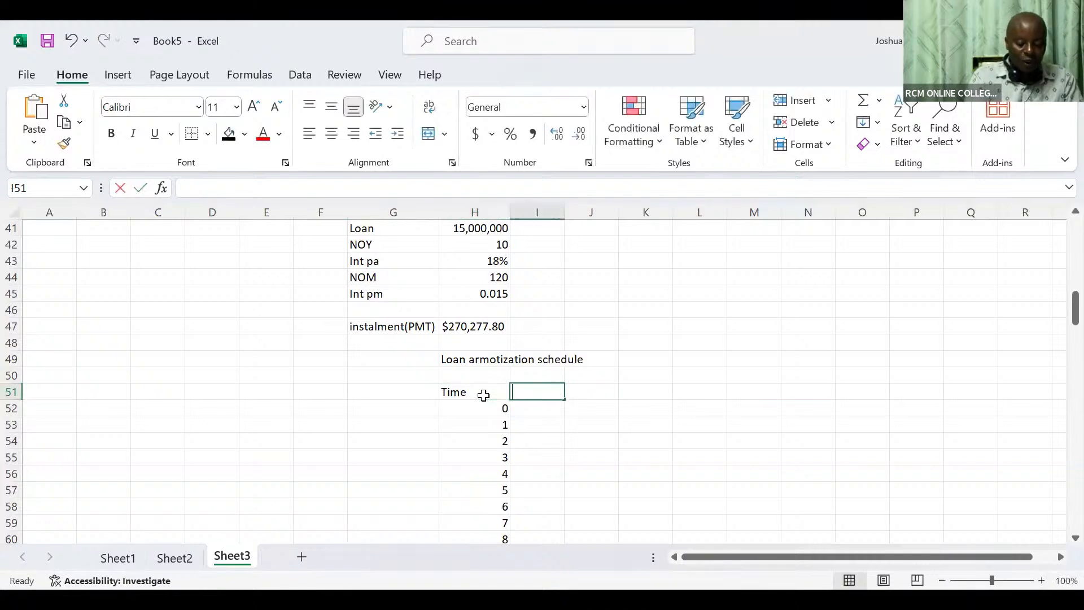
text(g )
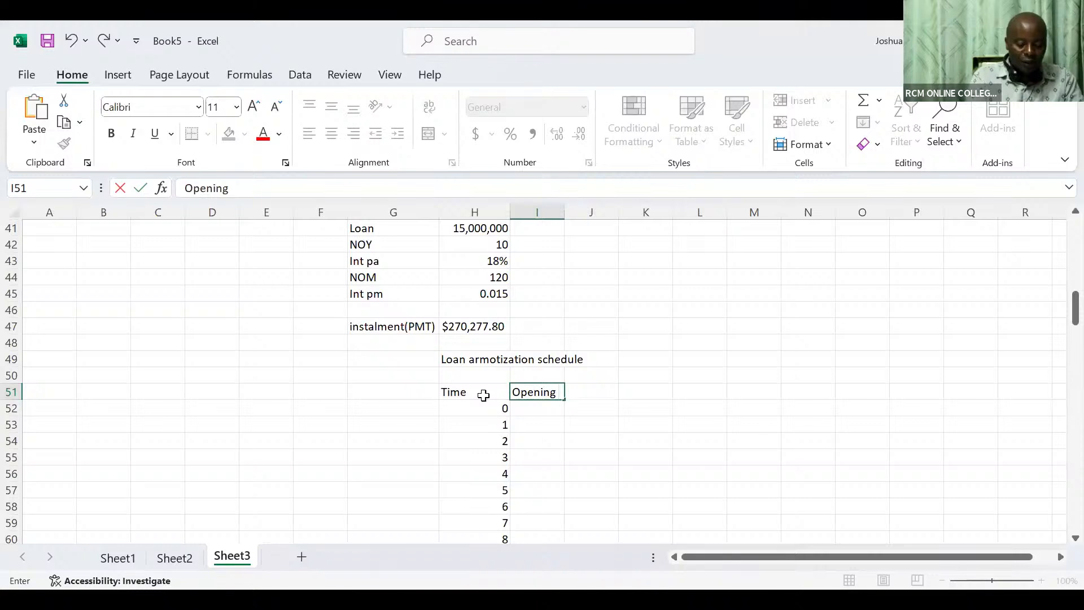
text(balan)
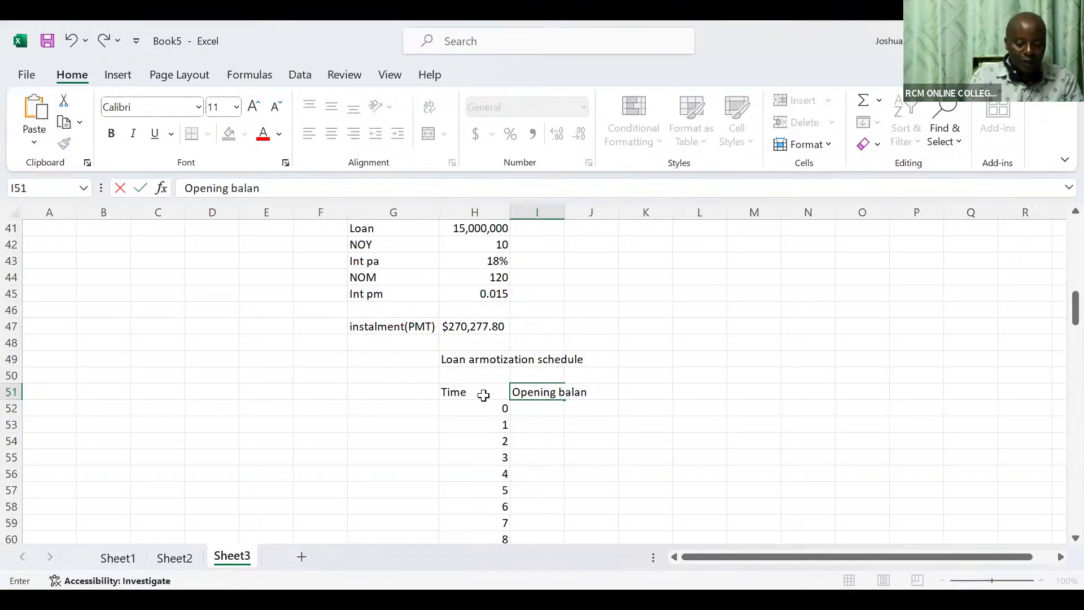
text(ce)
key(Tab)
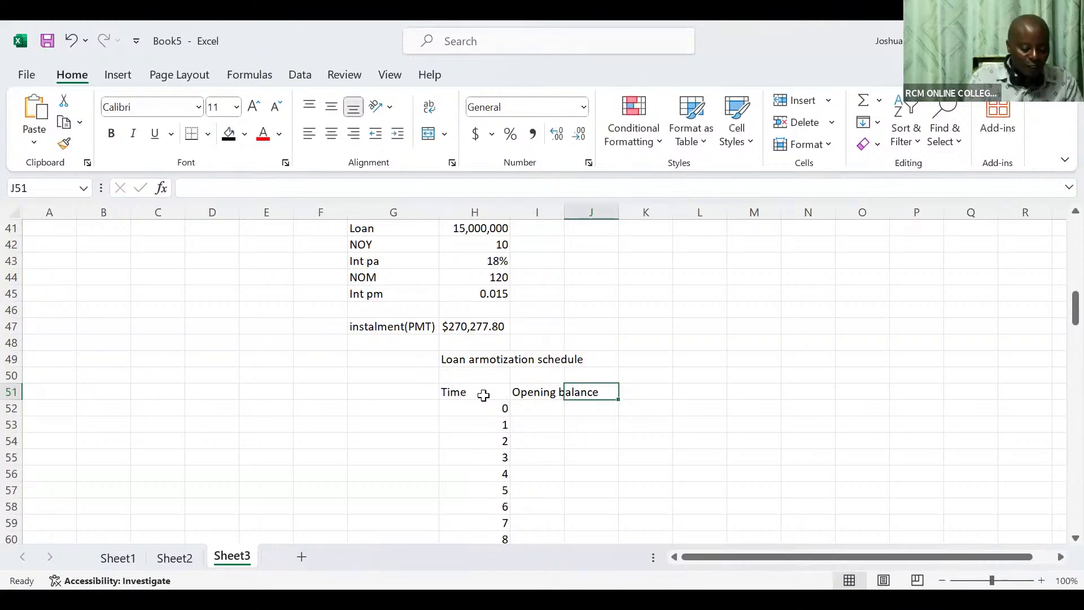
Step: Add the column headers "PMT", "Interest" and "Principal" in J51, K51 and L51
text(PMT)
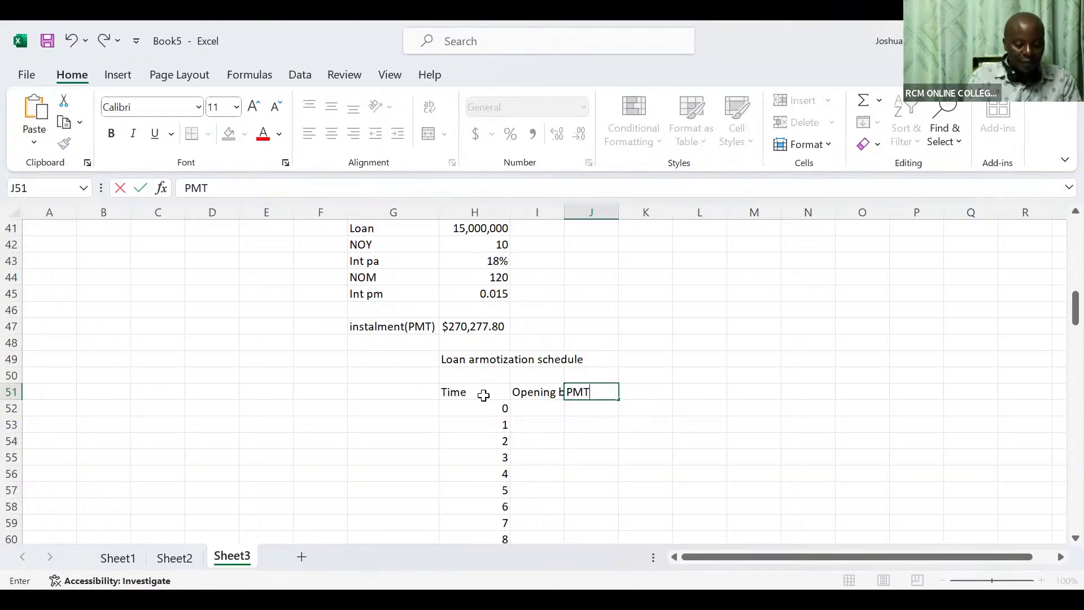
key(Tab)
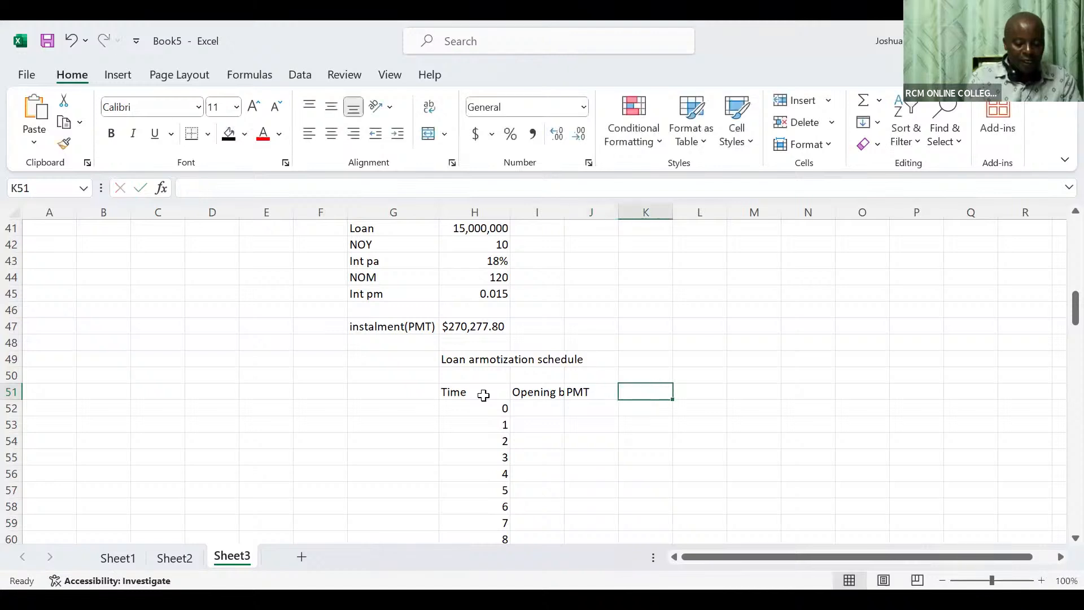
text(Int)
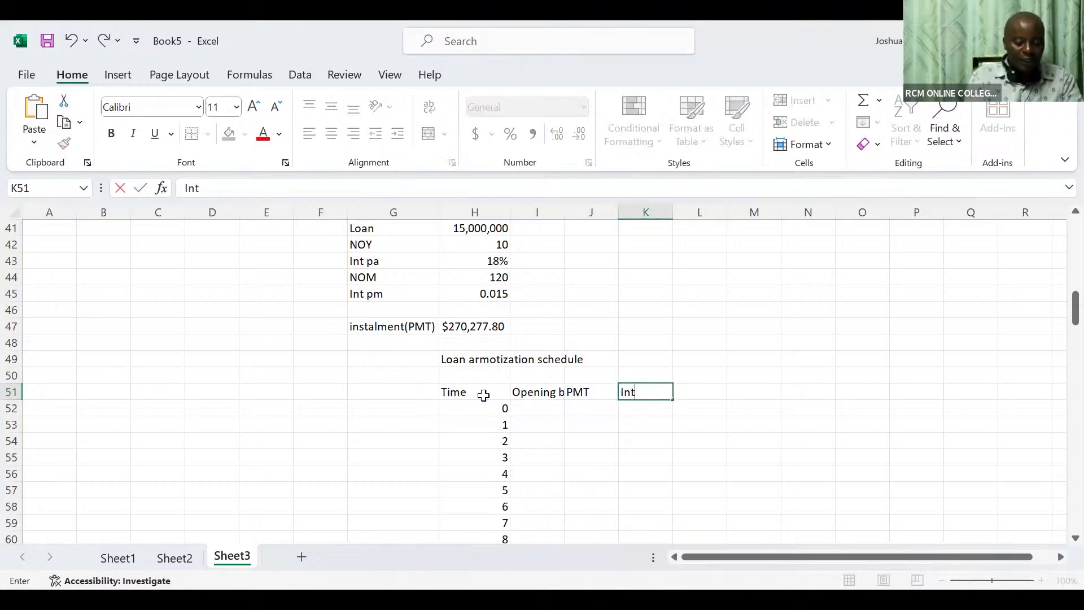
text(eres)
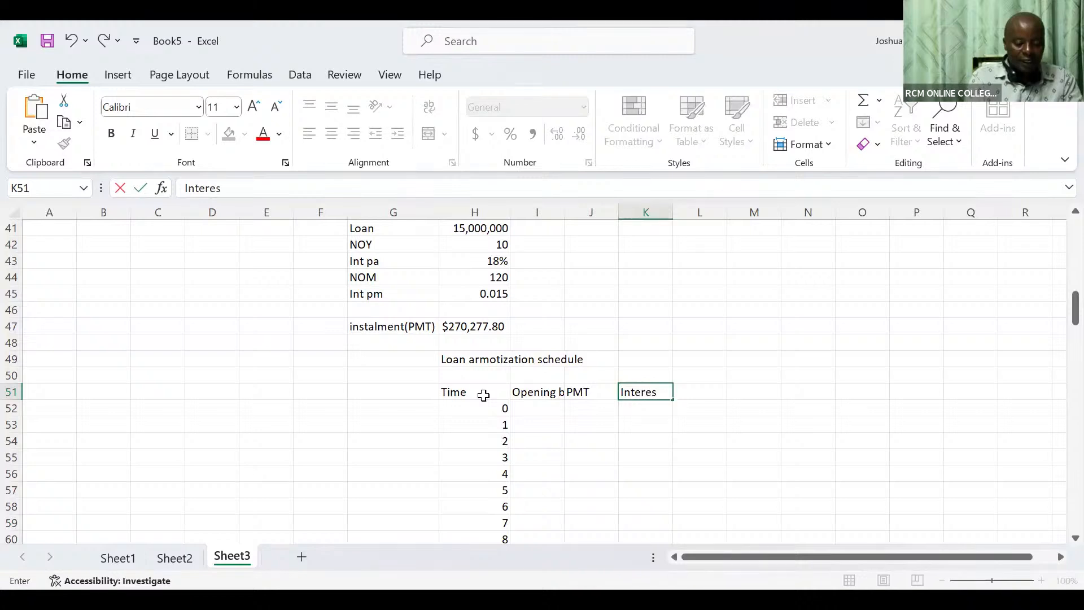
text(t)
key(Tab)
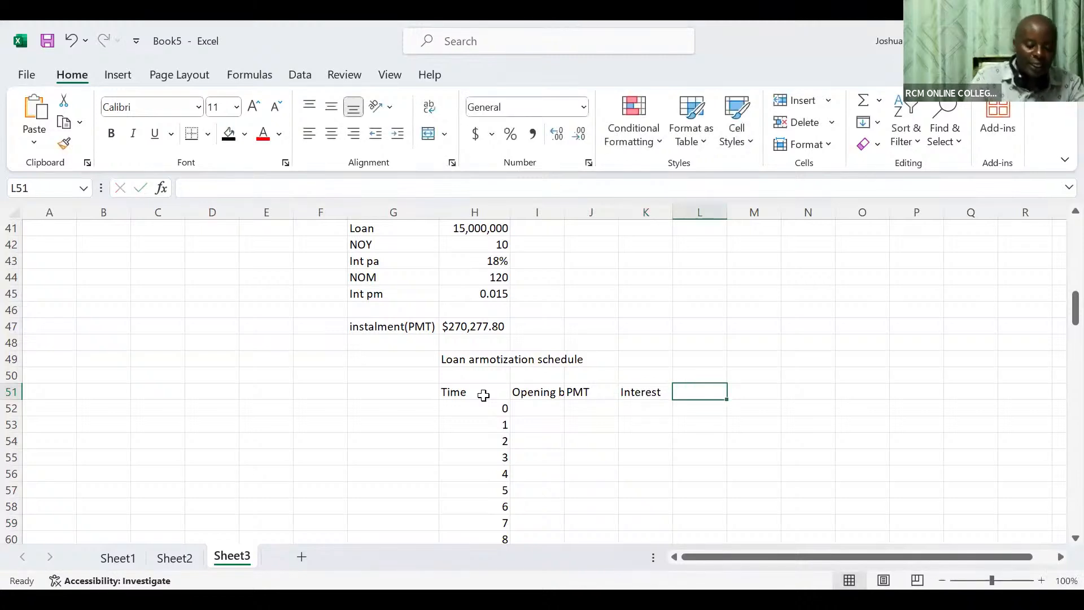
text(Pr)
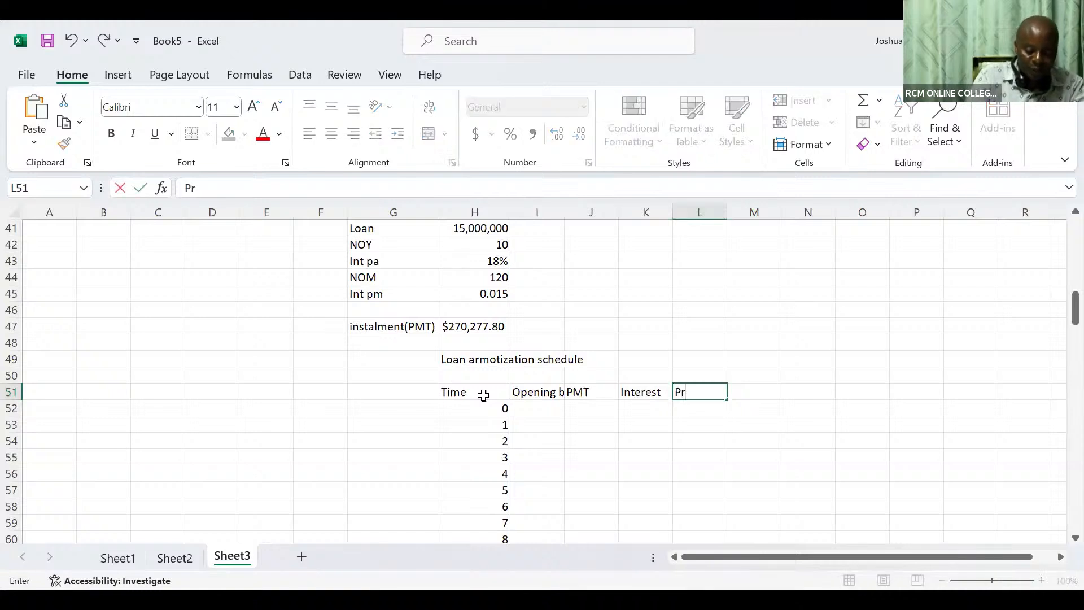
text(incipal)
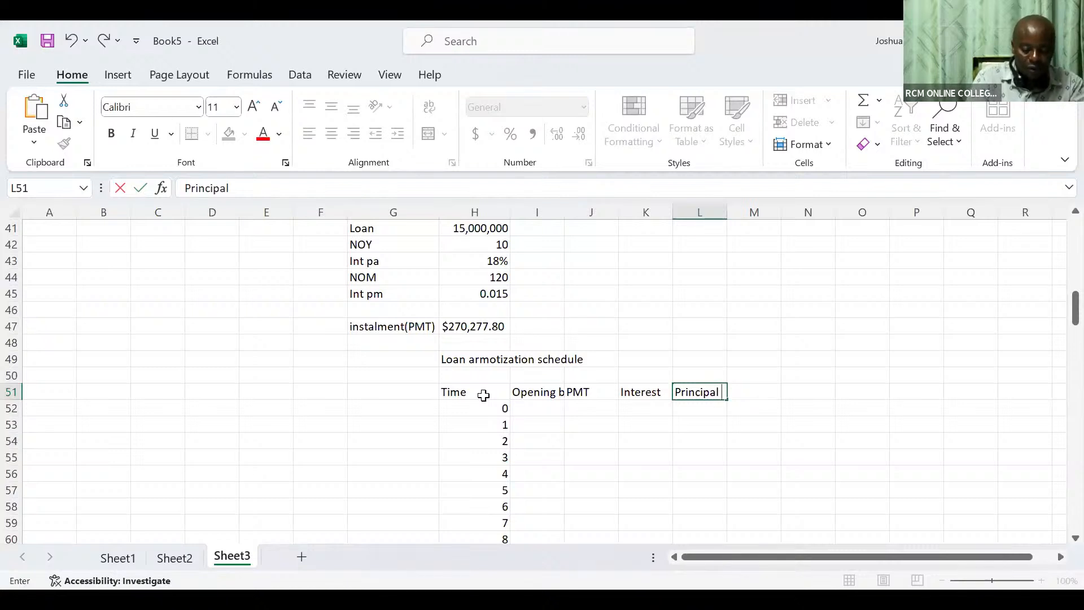
key(Tab)
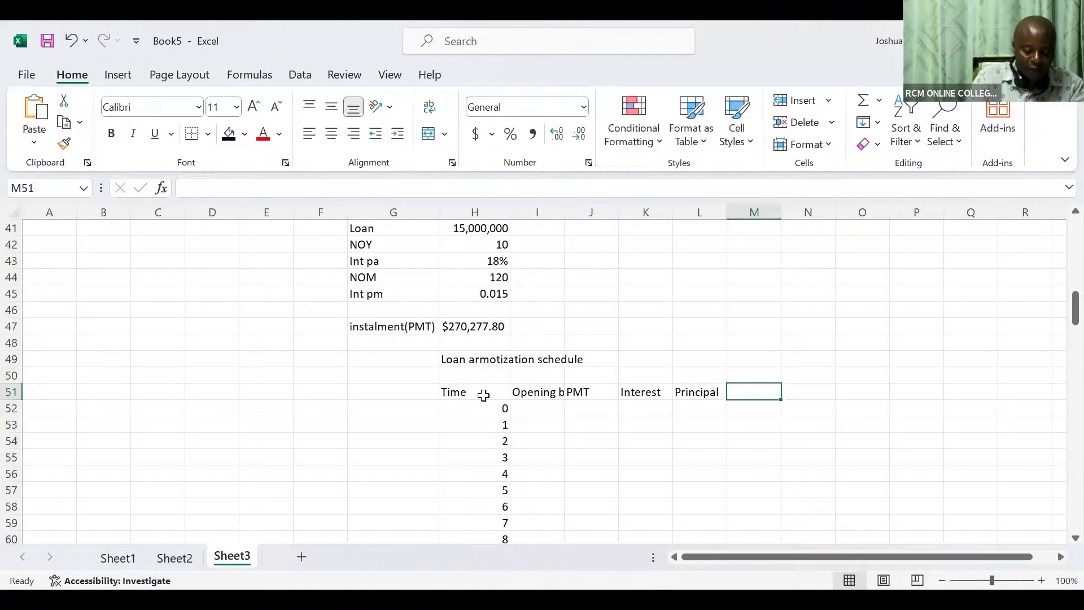
Step: Enter the final column header "closing balance" in M51
text(clow)
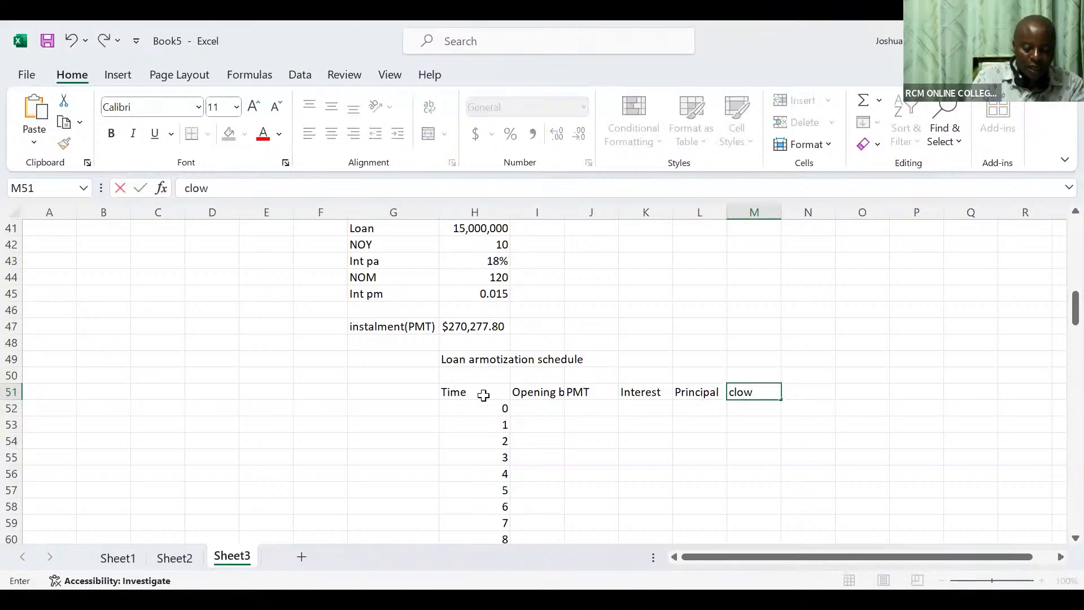
key(BackSpace)
text(sing)
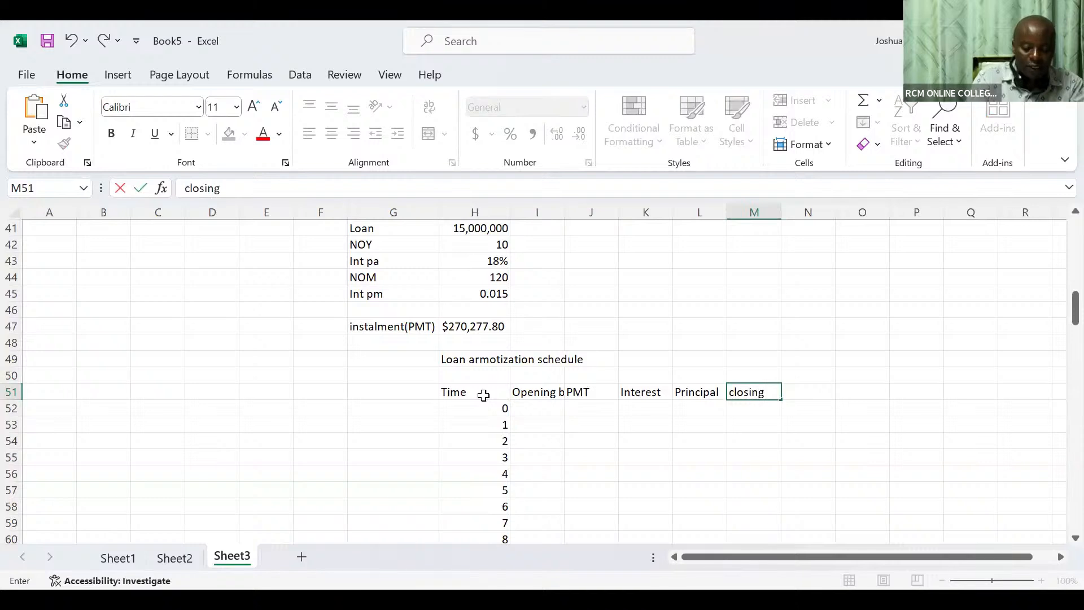
text( bala)
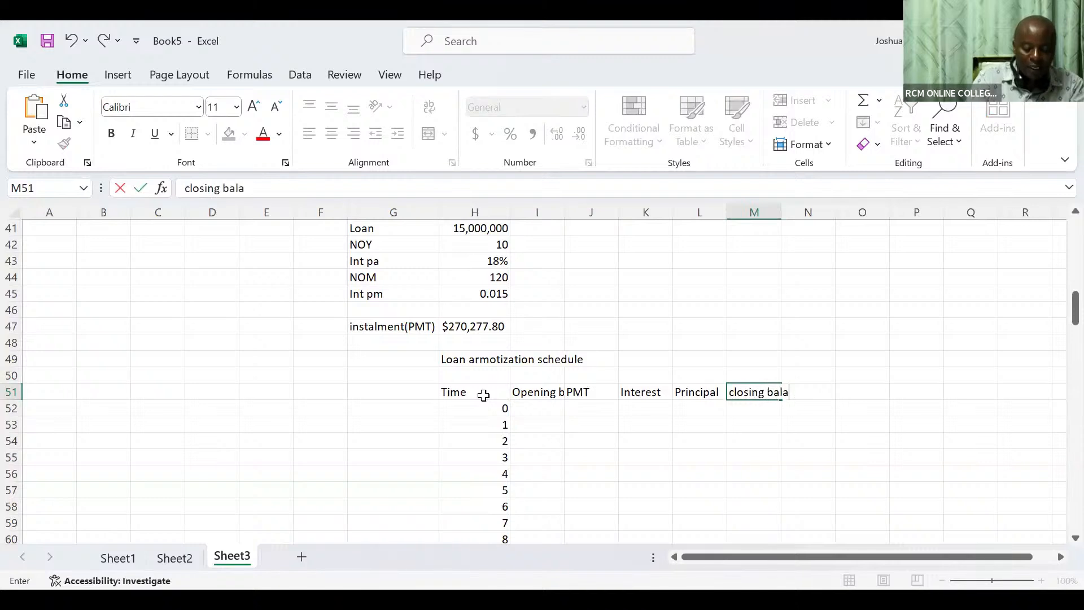
text(nce)
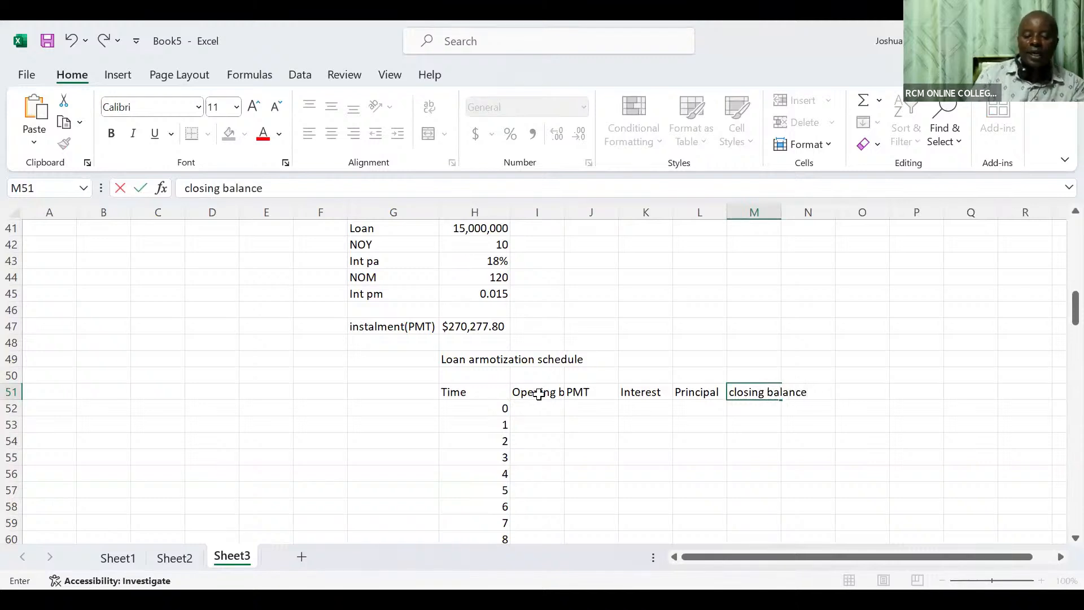
Step: Auto-fit the width of all the sheet's columns and right-align the Time header in H51
click(15, 213)
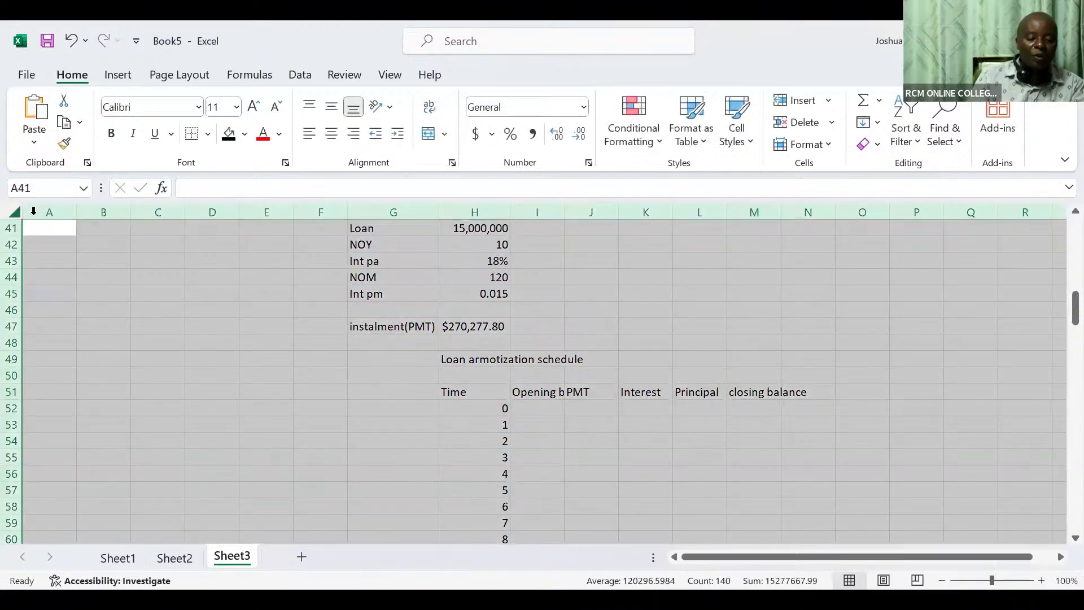
double_click(77, 213)
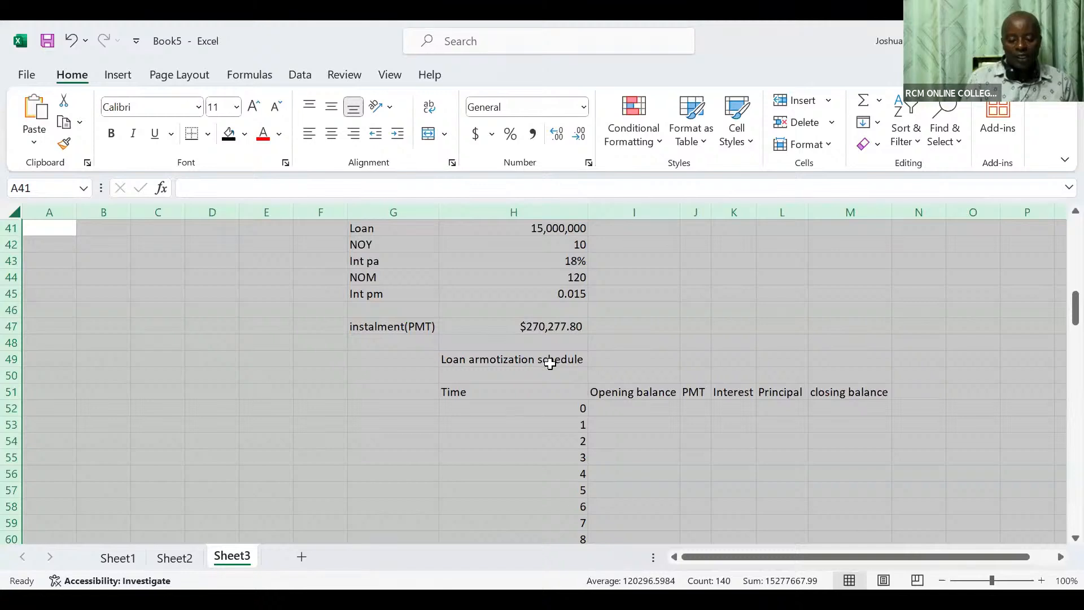
click(460, 391)
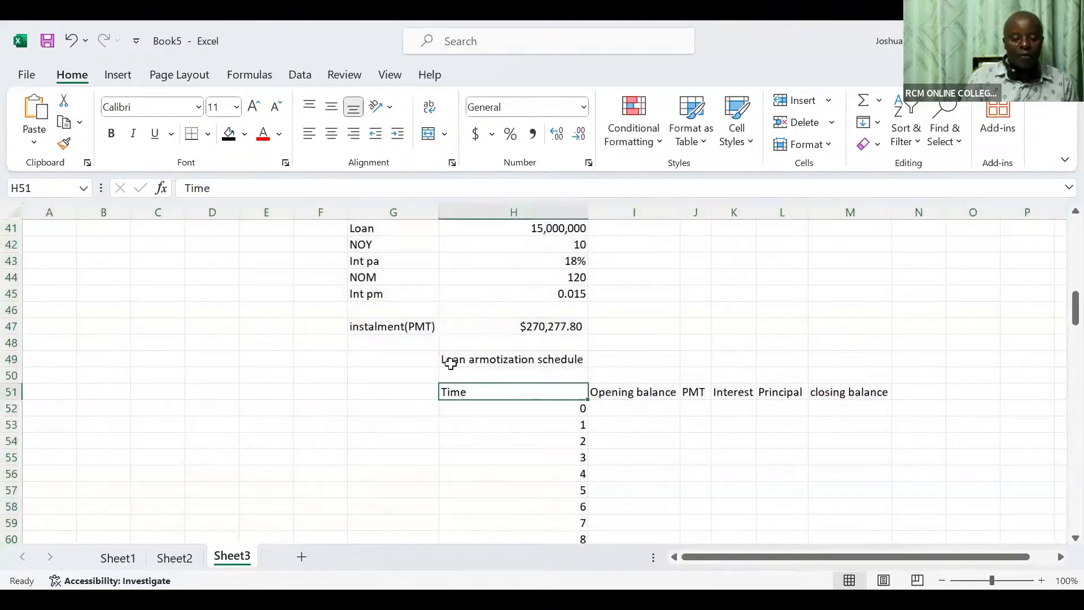
click(353, 133)
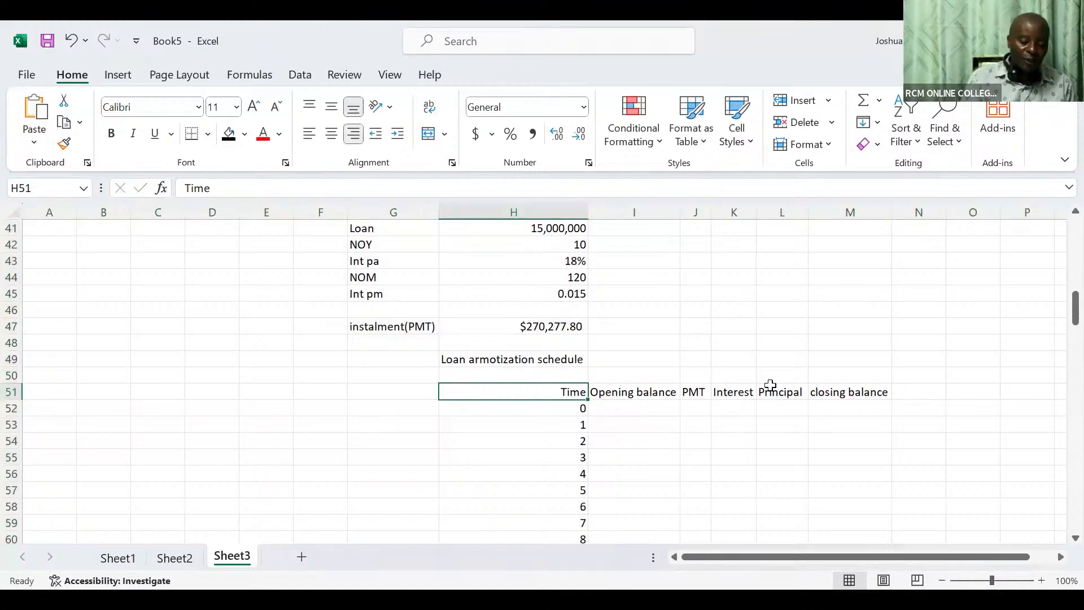
click(951, 428)
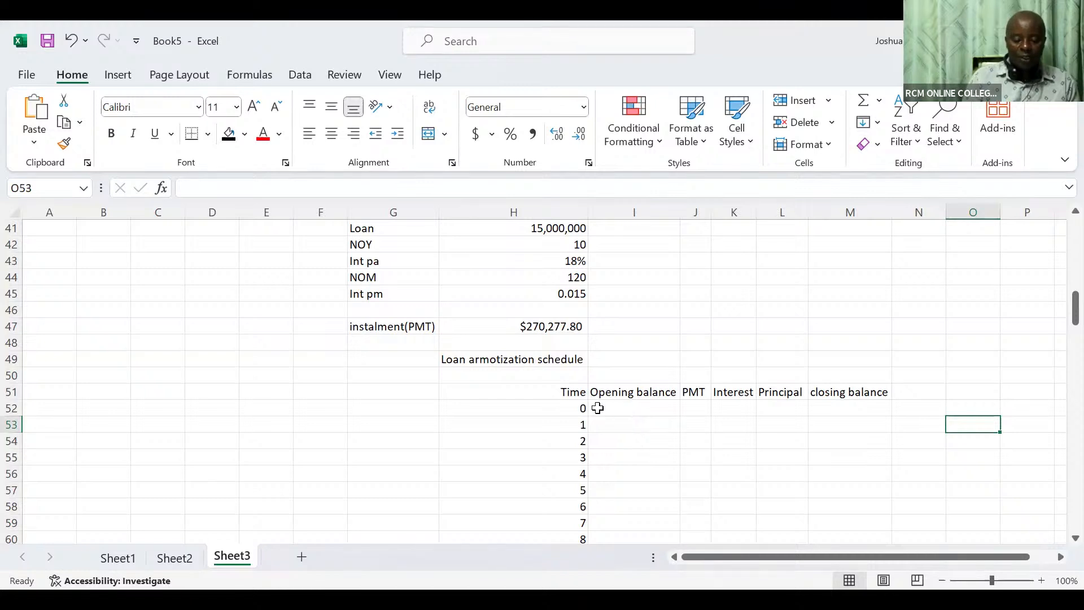
Step: Link the period 0 closing balance in M52 to the loan amount with =H41
click(825, 409)
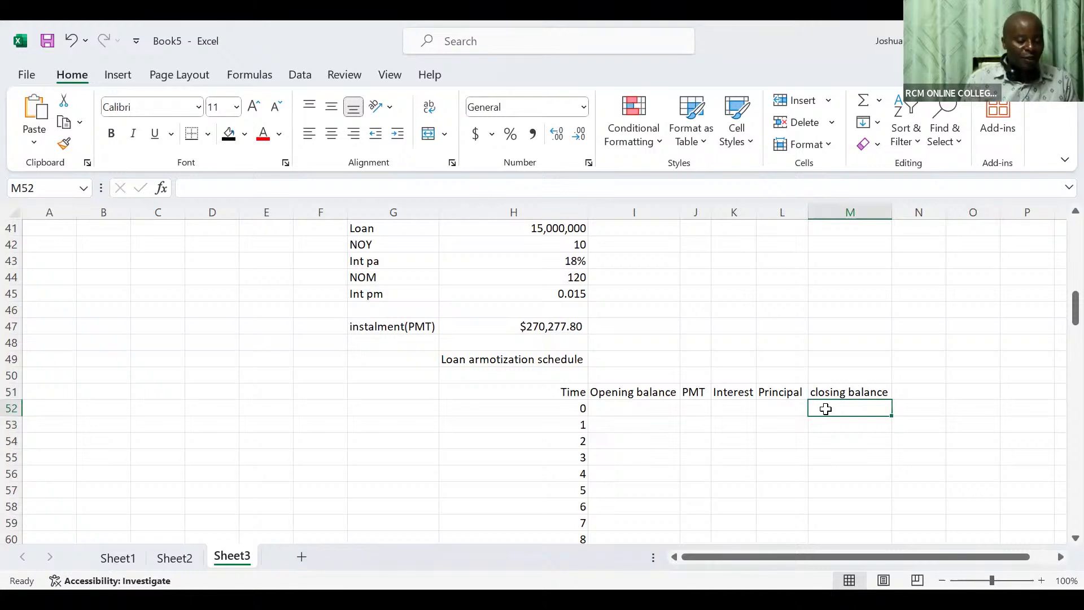
text(=)
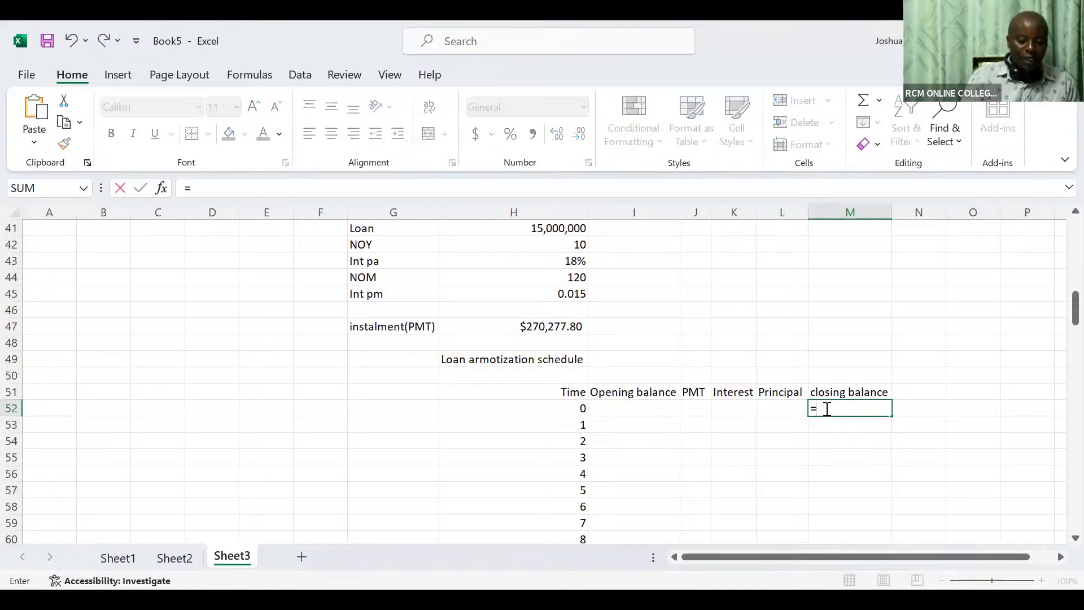
click(543, 232)
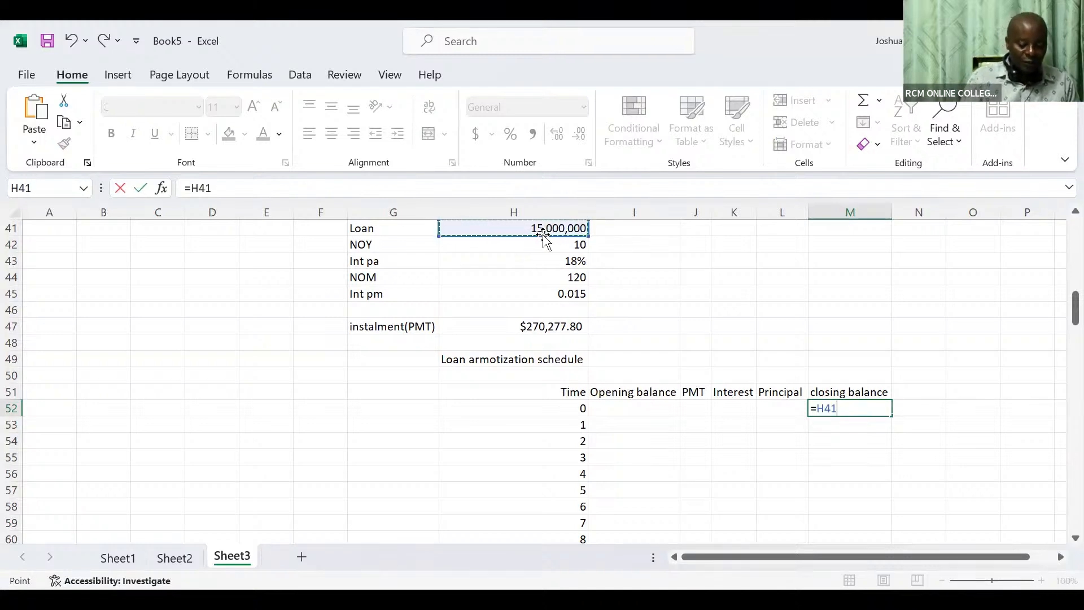
key(Return)
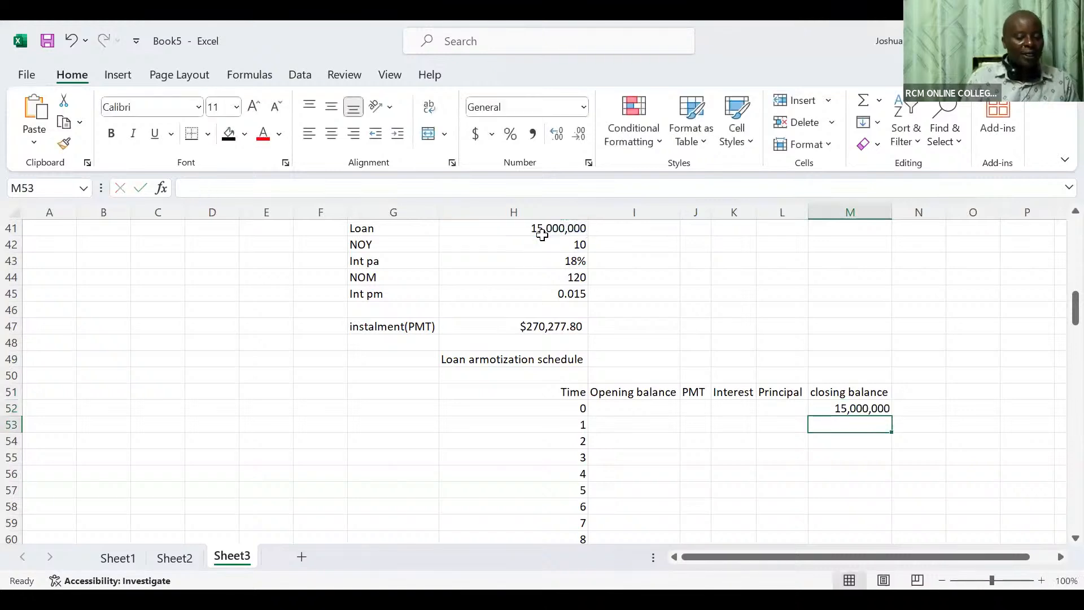
Step: Link the period 1 opening balance in I53 to the period 0 closing balance with =M52
click(614, 425)
text(=)
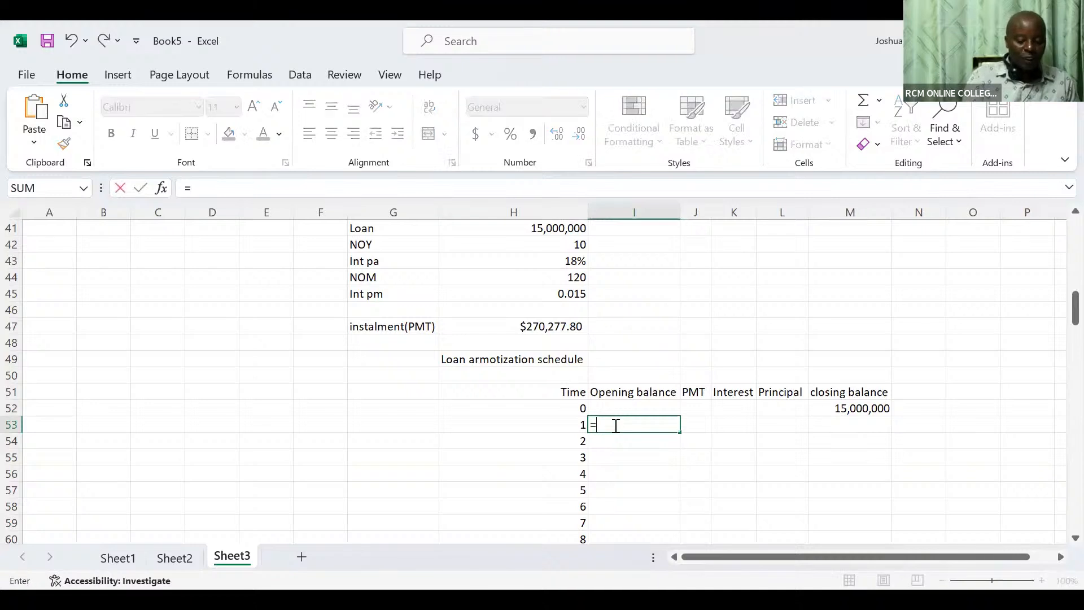
click(847, 405)
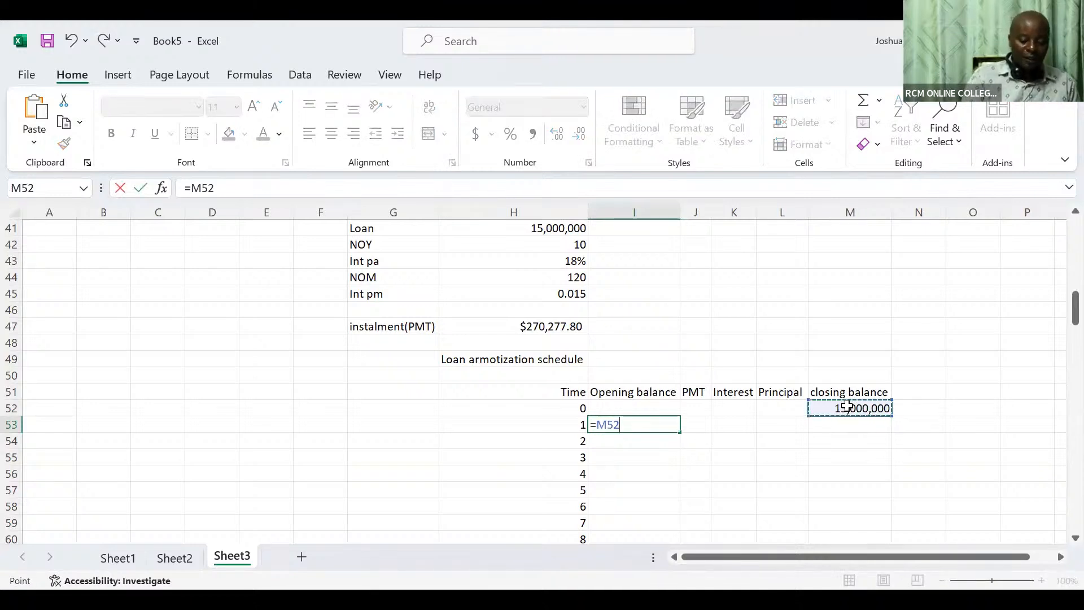
key(Return)
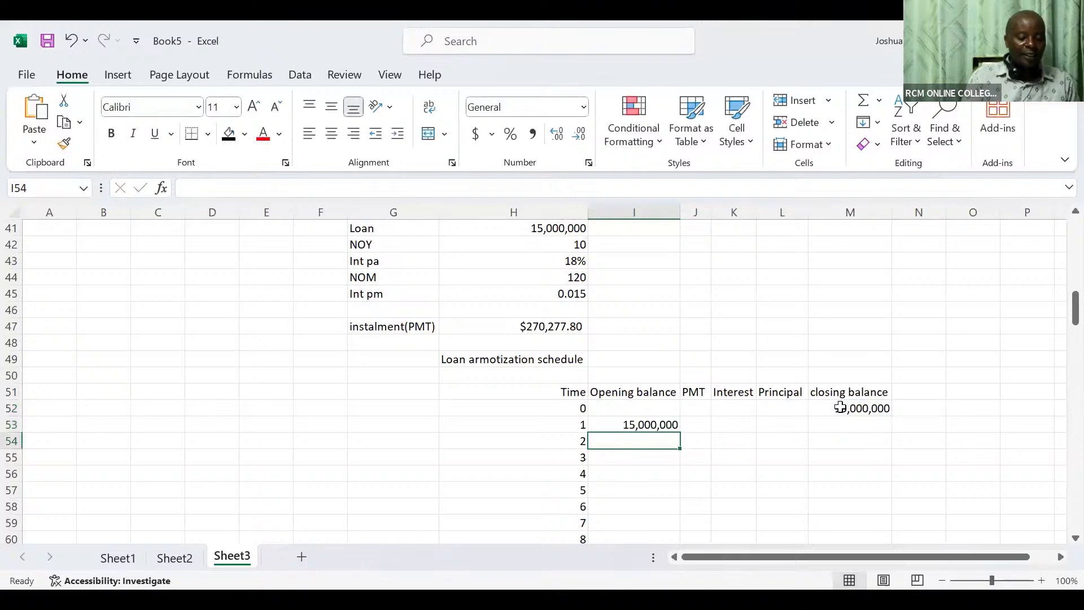
Step: Set the period 1 PMT in J53 to the instalment with the absolute reference =$H$47
click(690, 424)
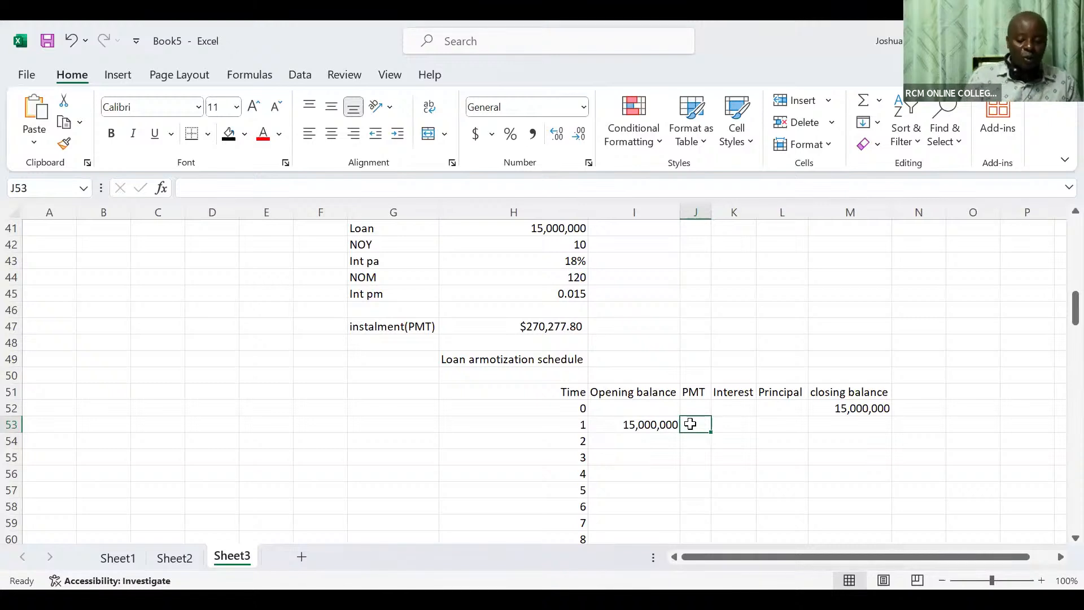
text(=)
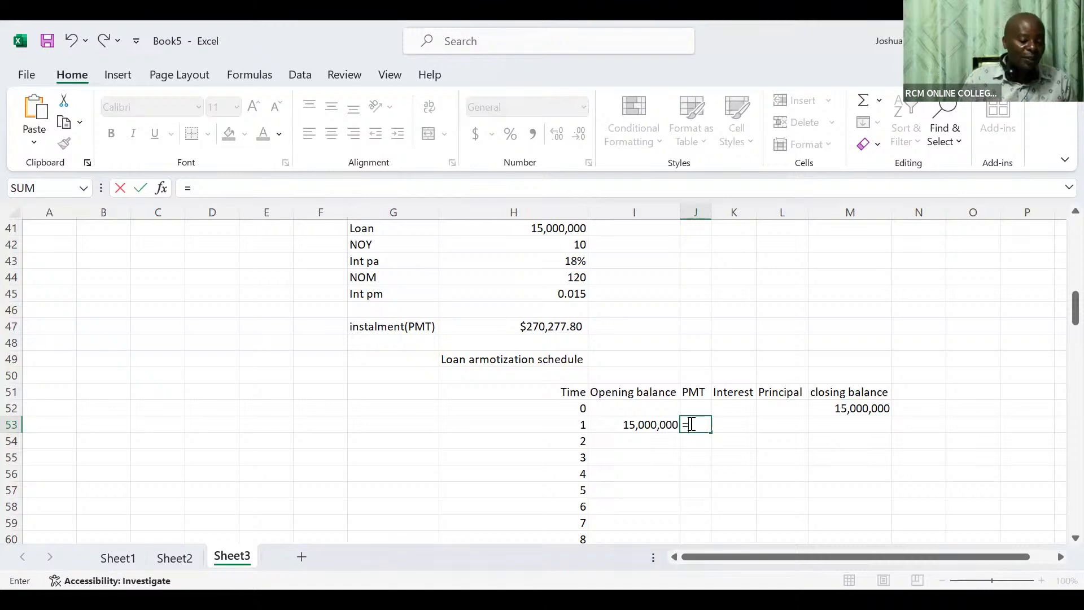
click(544, 330)
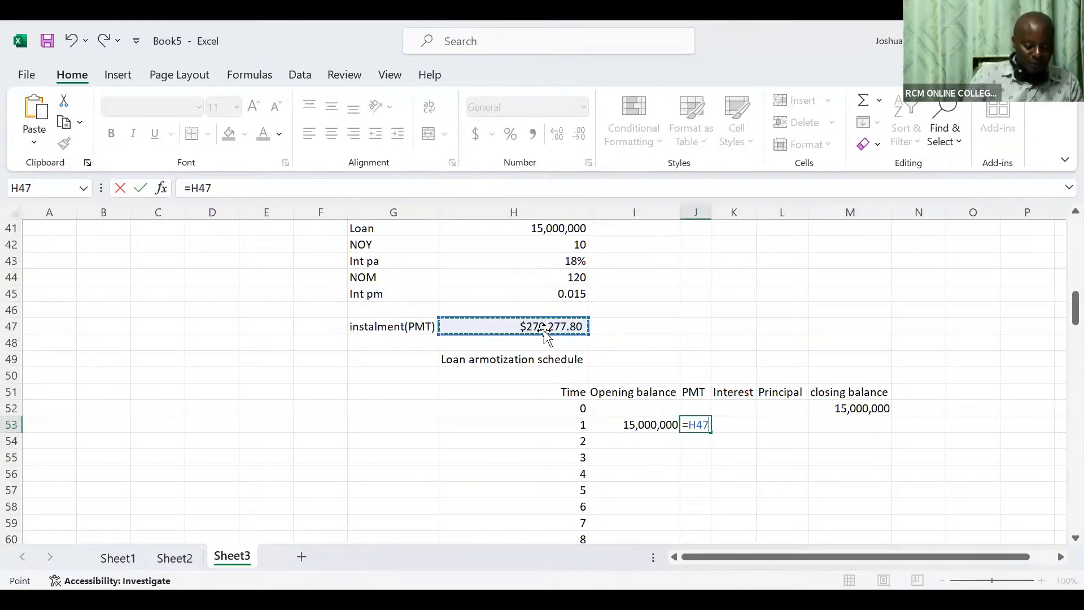
key(F4)
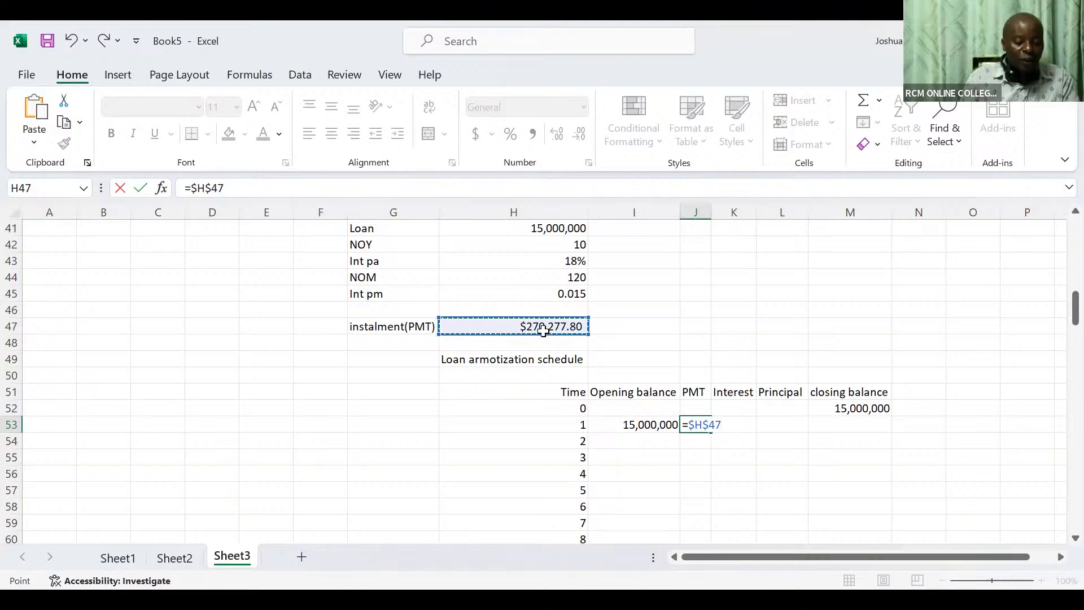
key(Tab)
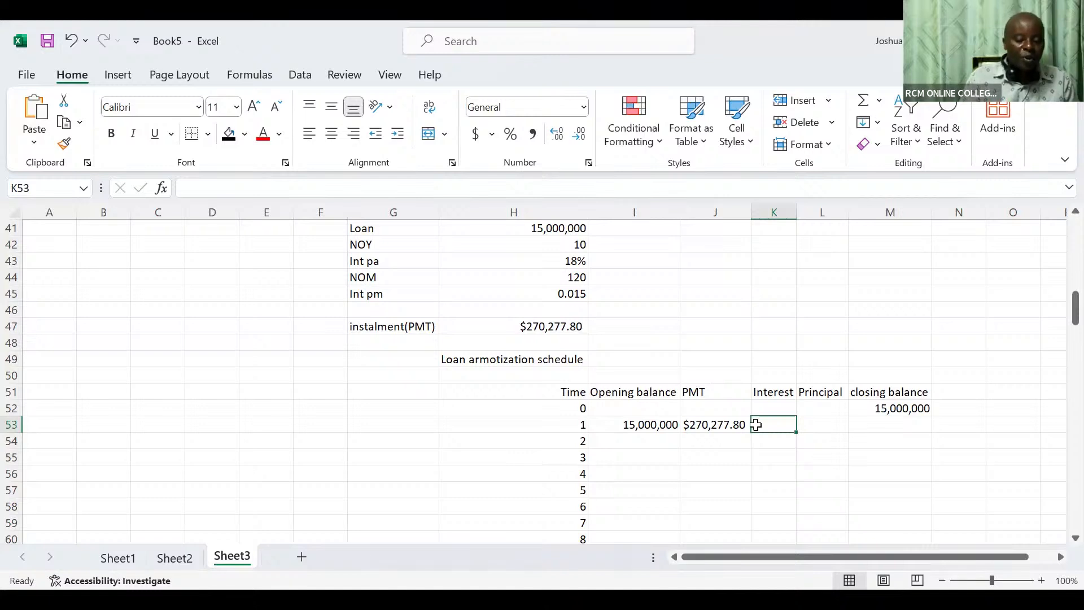
Step: Calculate the period 1 interest in K53 with =I53*$H$45, keeping the monthly rate reference absolute
text(=)
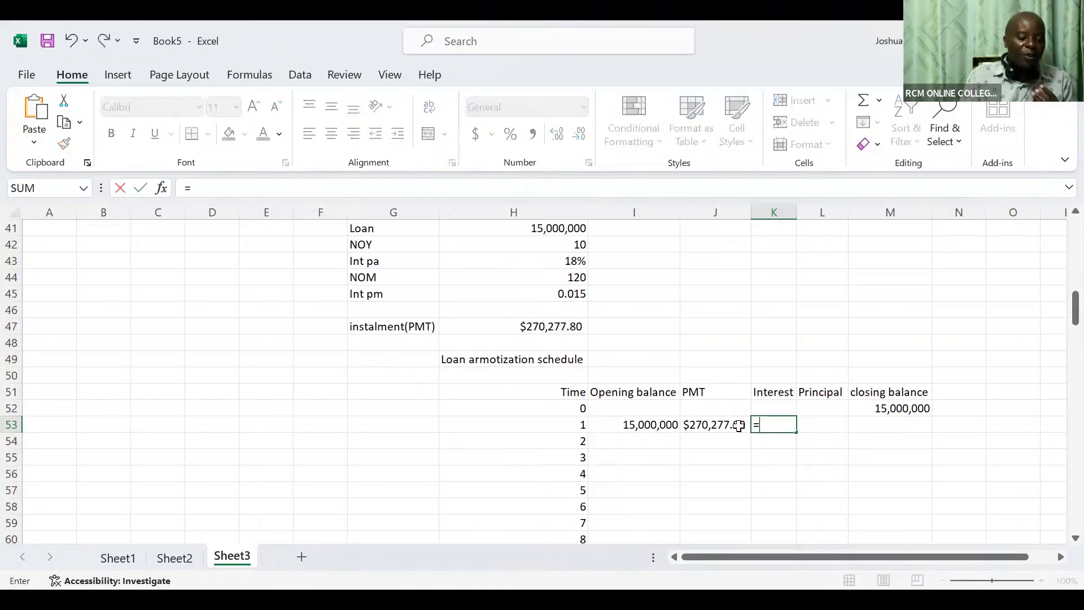
click(645, 423)
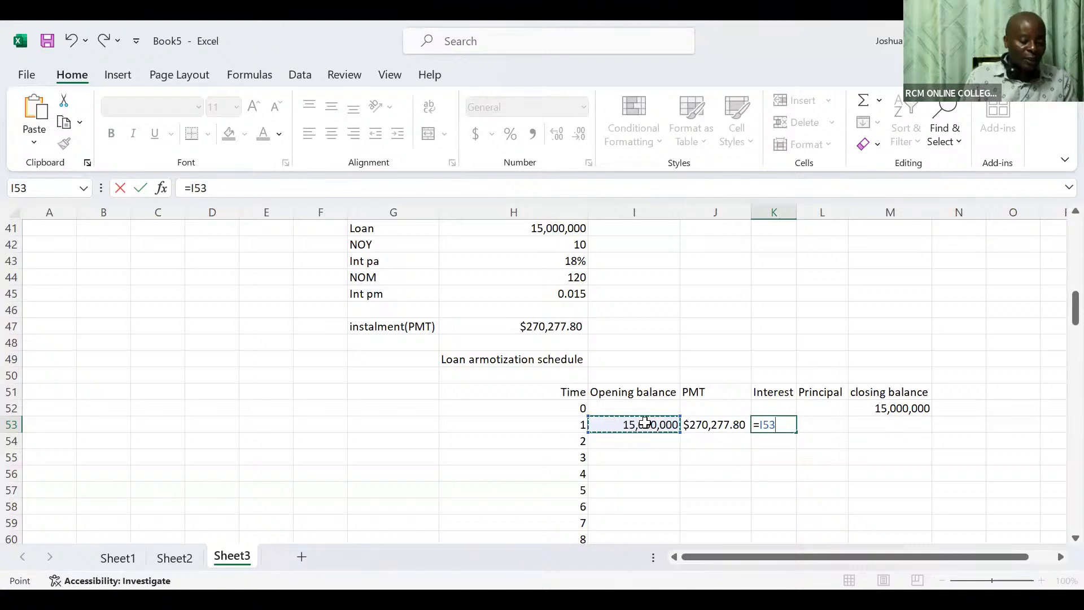
text(*)
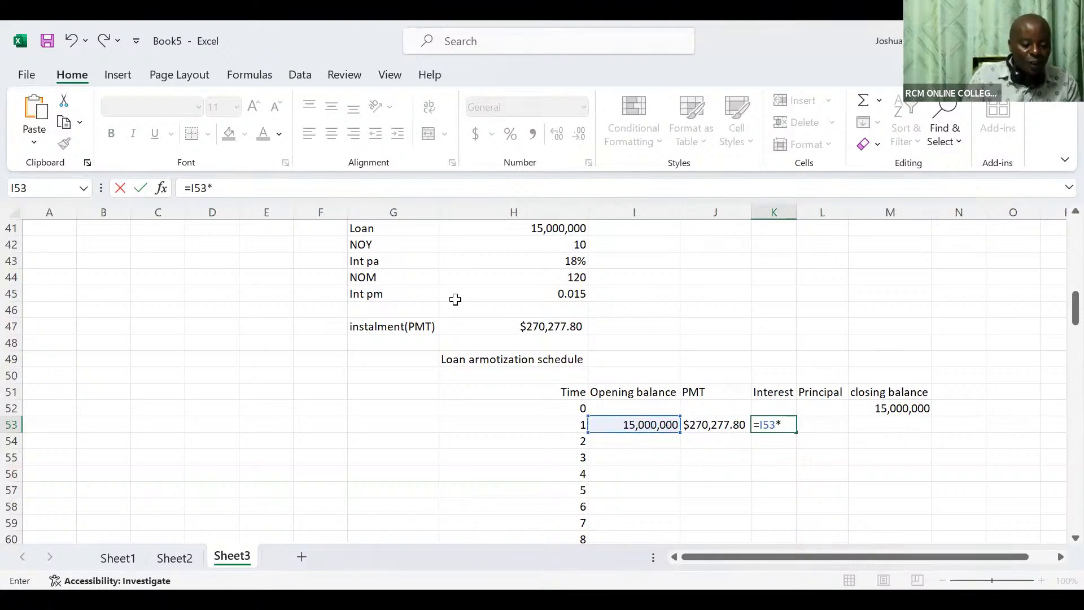
click(575, 294)
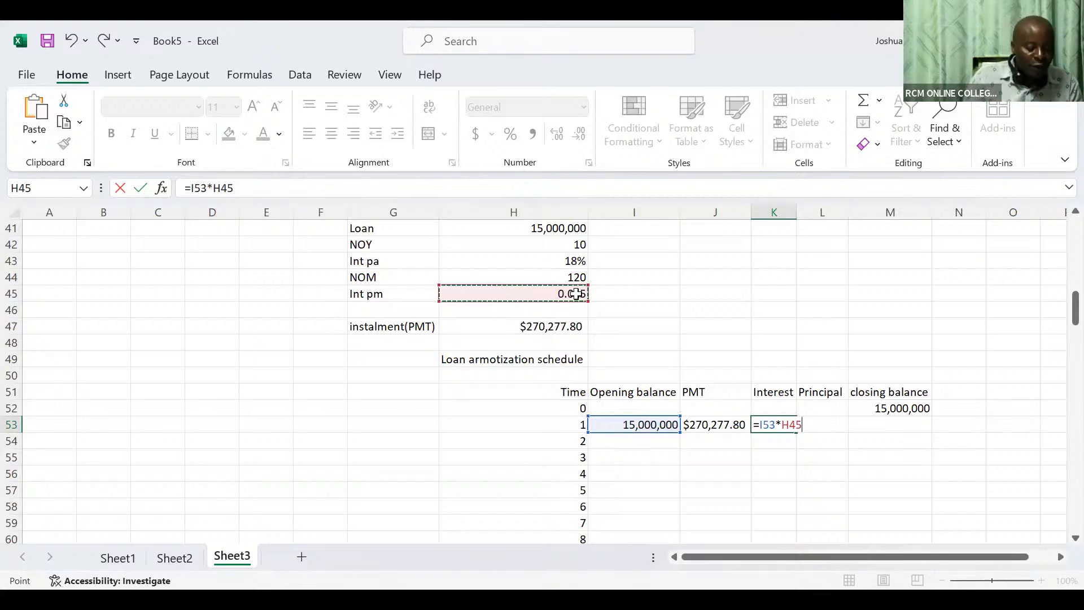
key(F4)
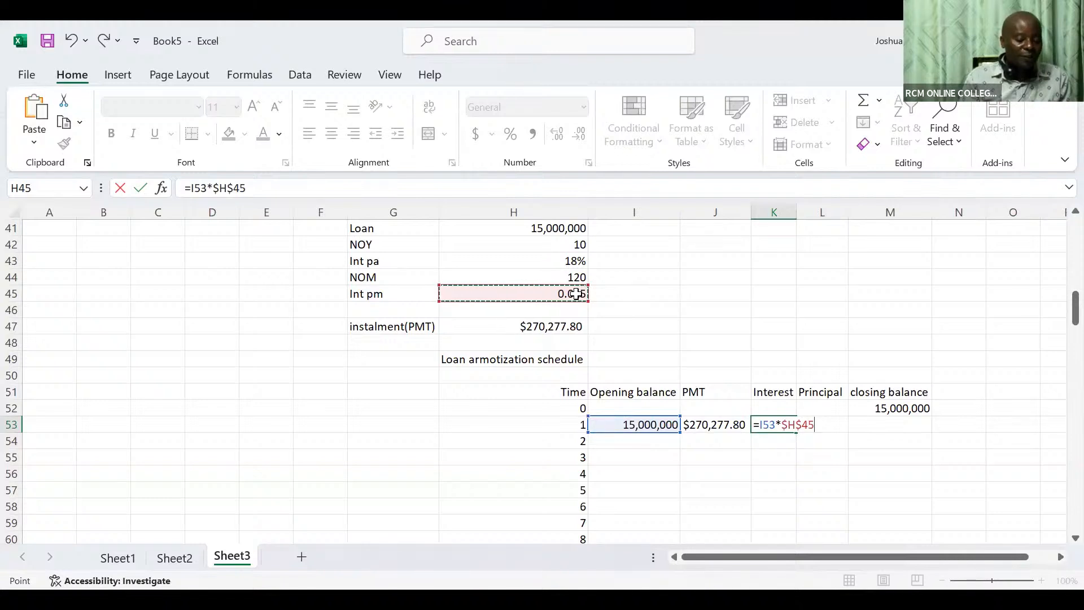
key(Tab)
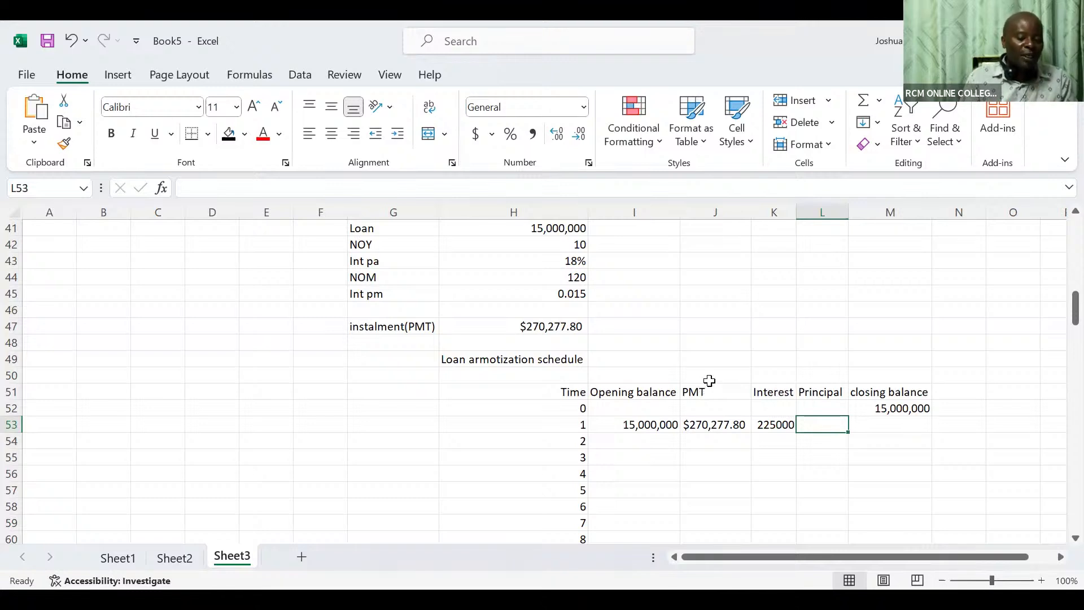
Step: Add the note "Principal=PMT-Interest" in cell J46 above the schedule
click(717, 311)
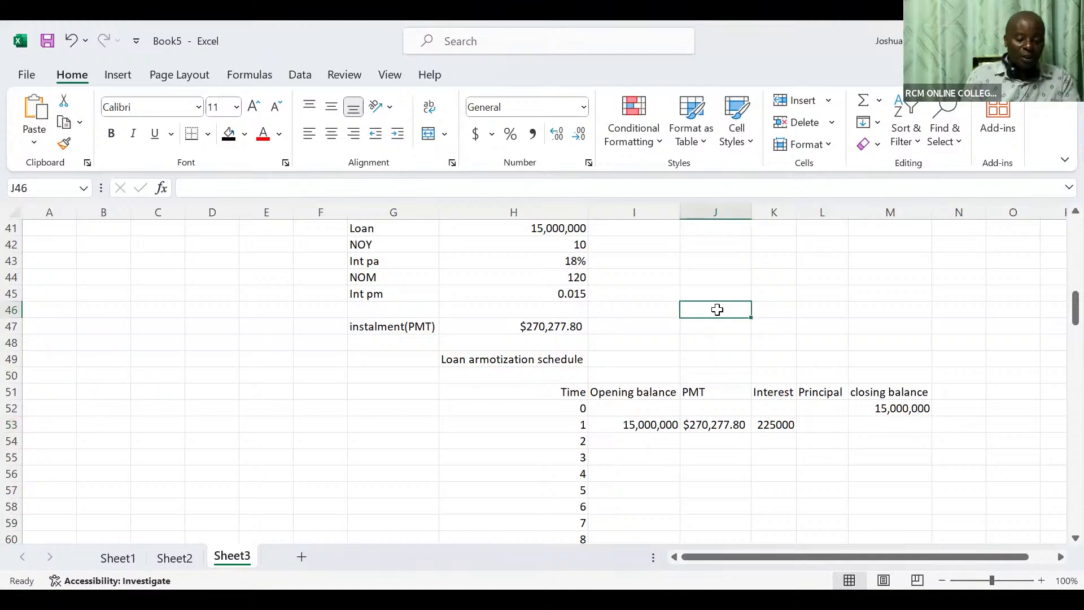
text(Pri)
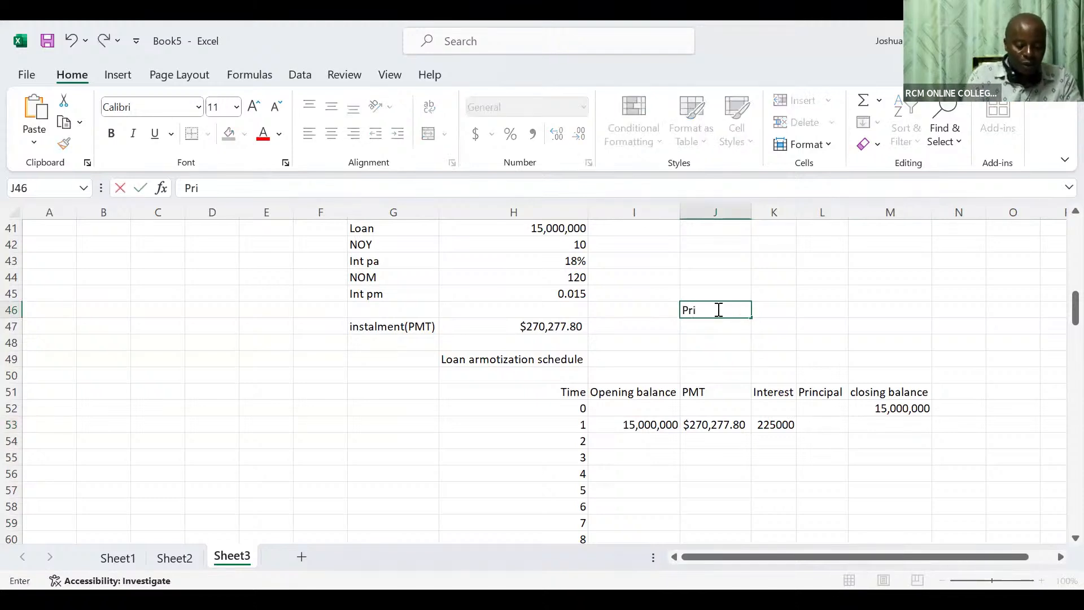
text(ncipal)
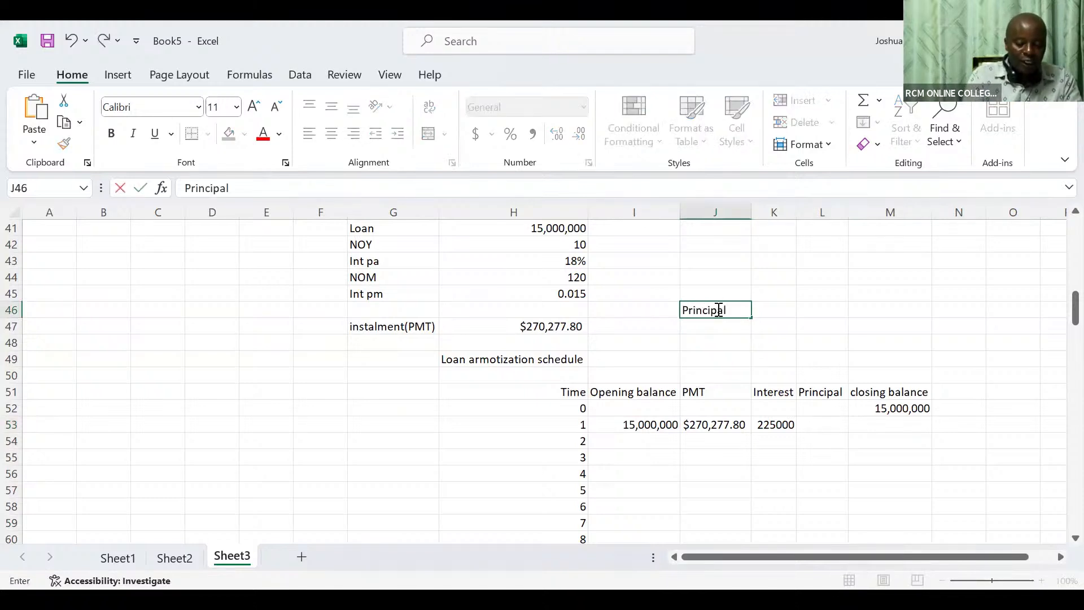
text(=)
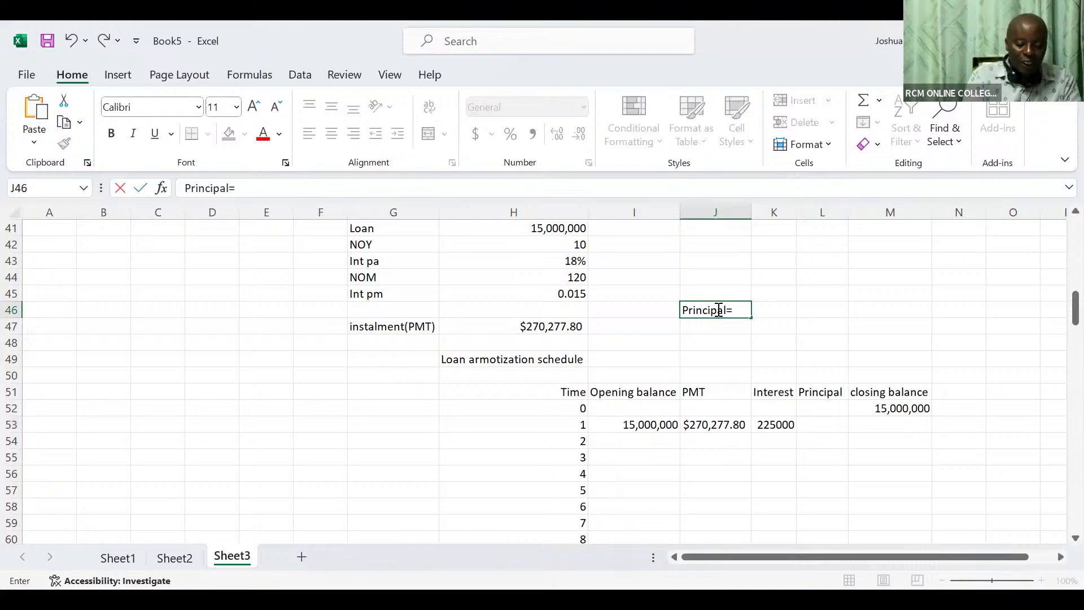
text(PMT)
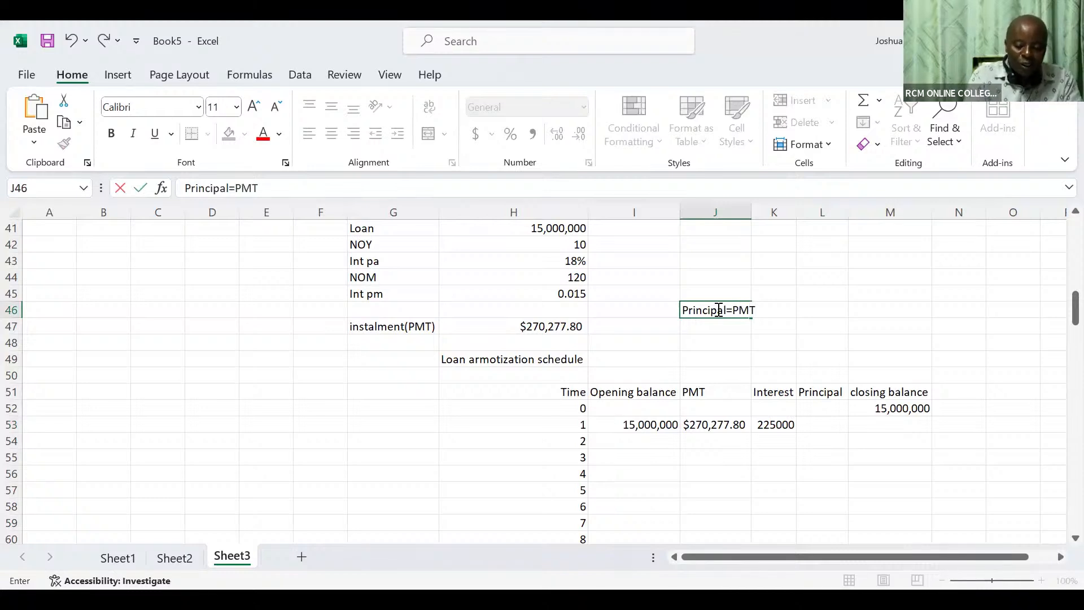
text(-In)
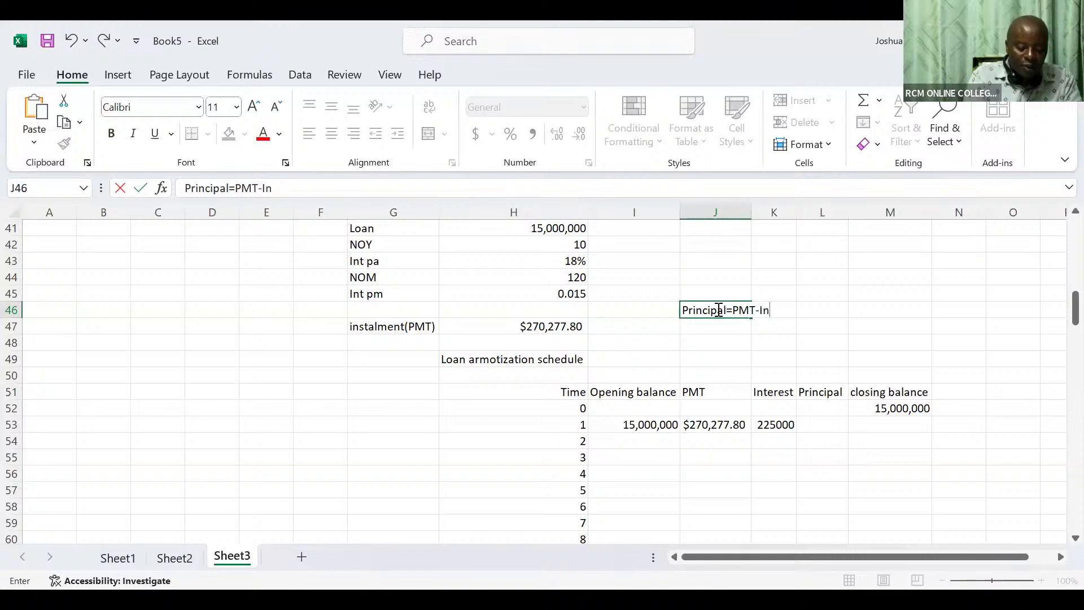
text(terest)
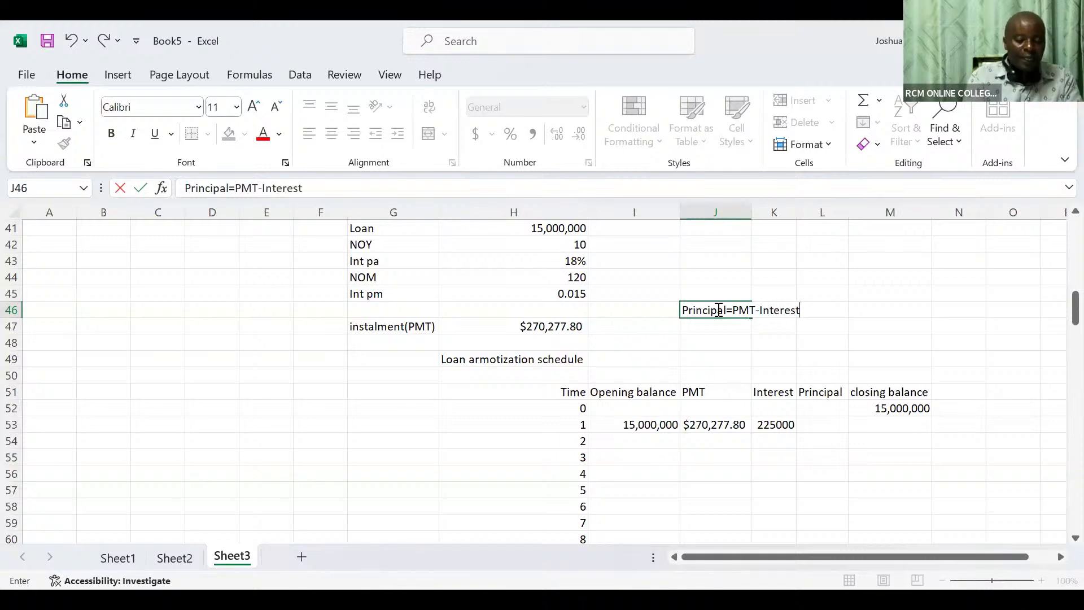
Step: Calculate the period 1 principal in L53 as PMT minus interest with =J53-K53
click(818, 427)
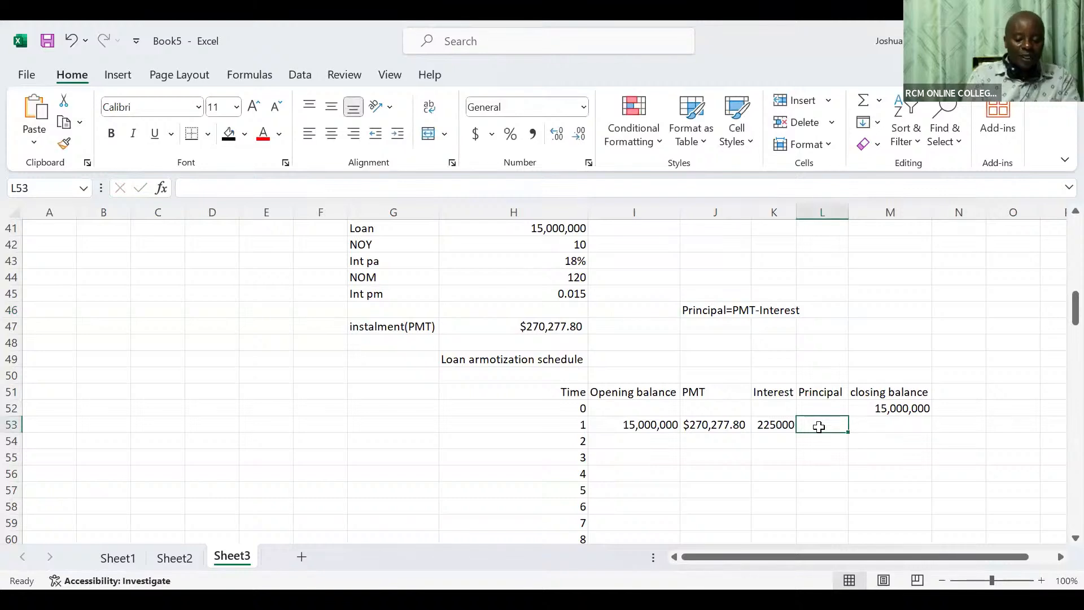
text(=)
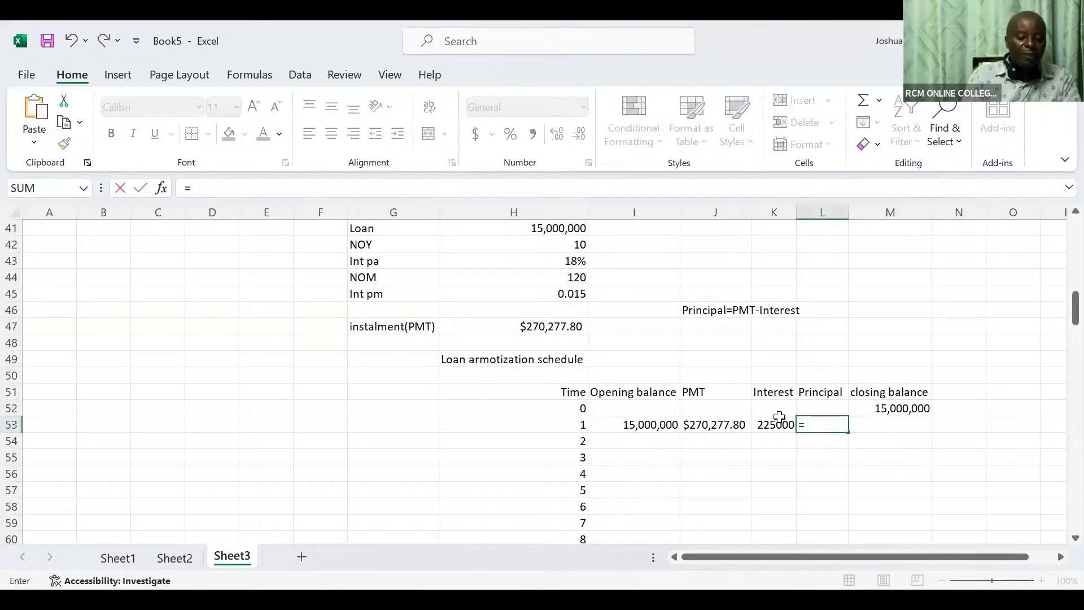
click(701, 422)
text(-)
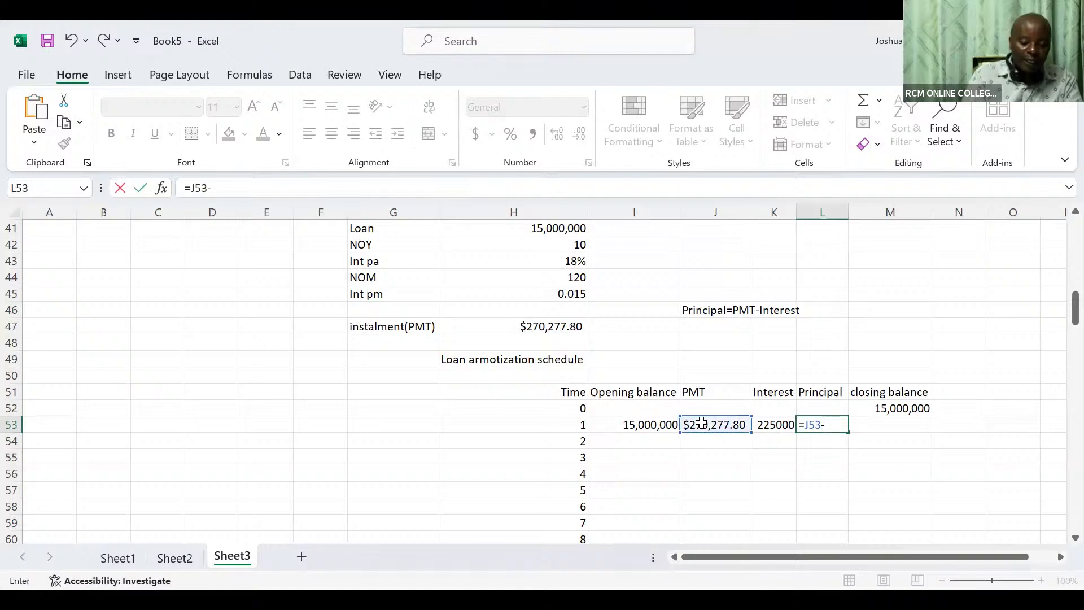
click(763, 425)
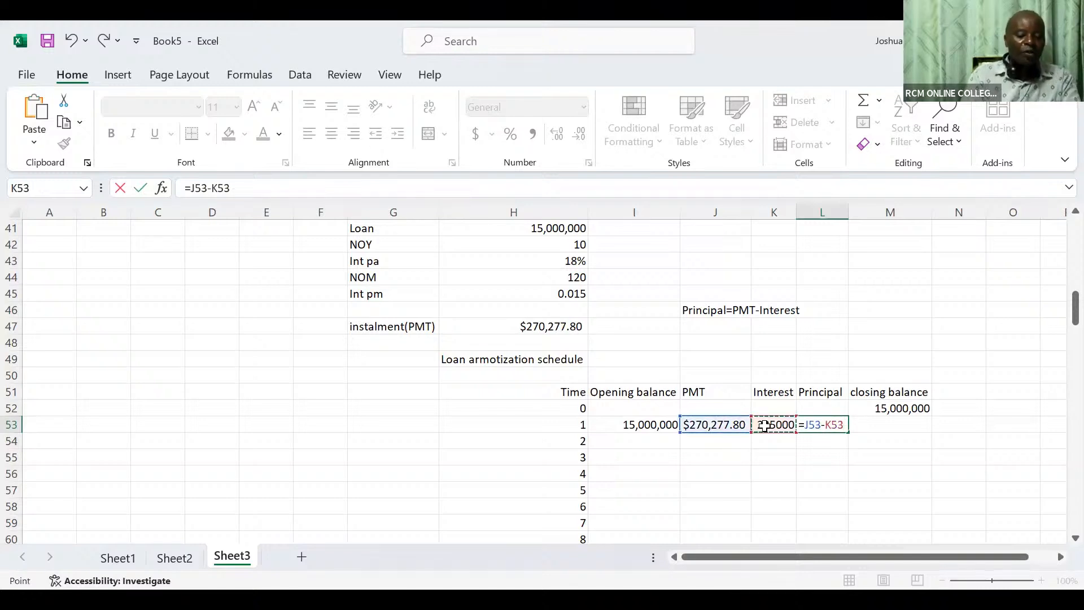
key(Tab)
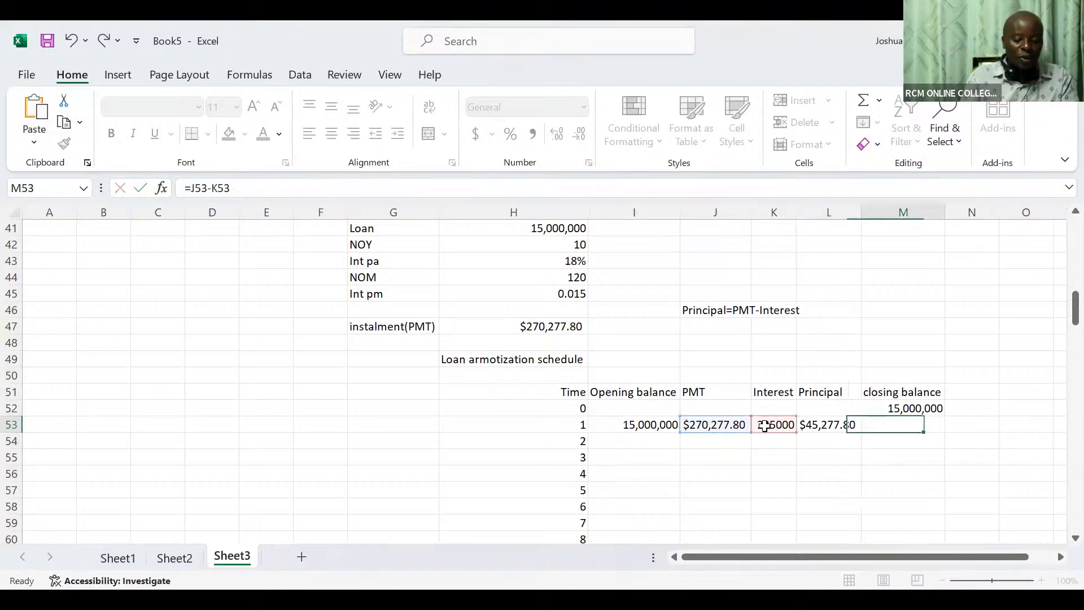
Step: Calculate the period 1 closing balance in M53 with =M52-L53
text(=)
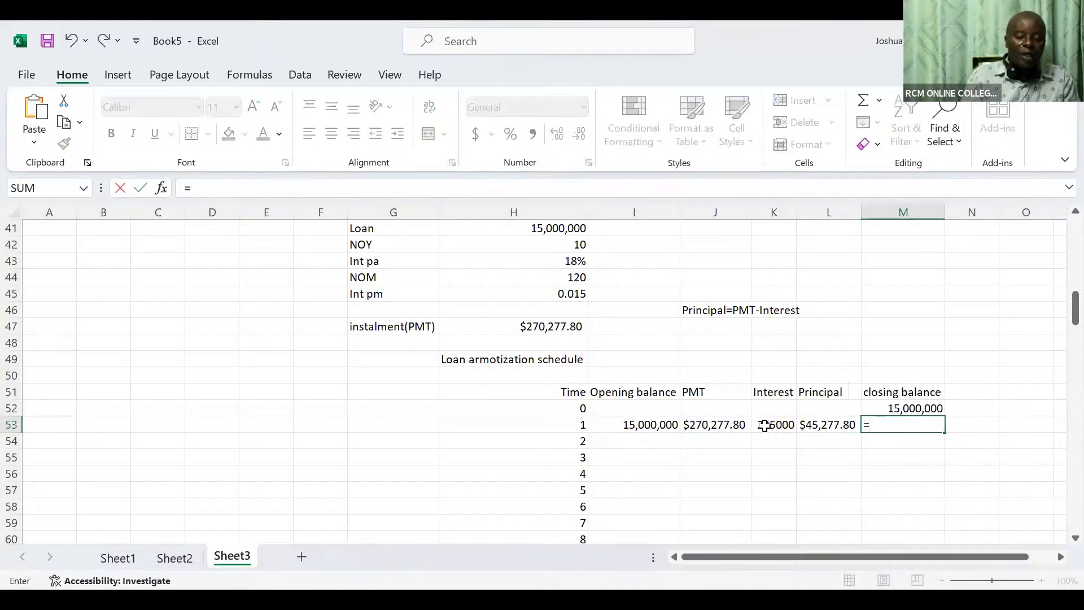
click(910, 407)
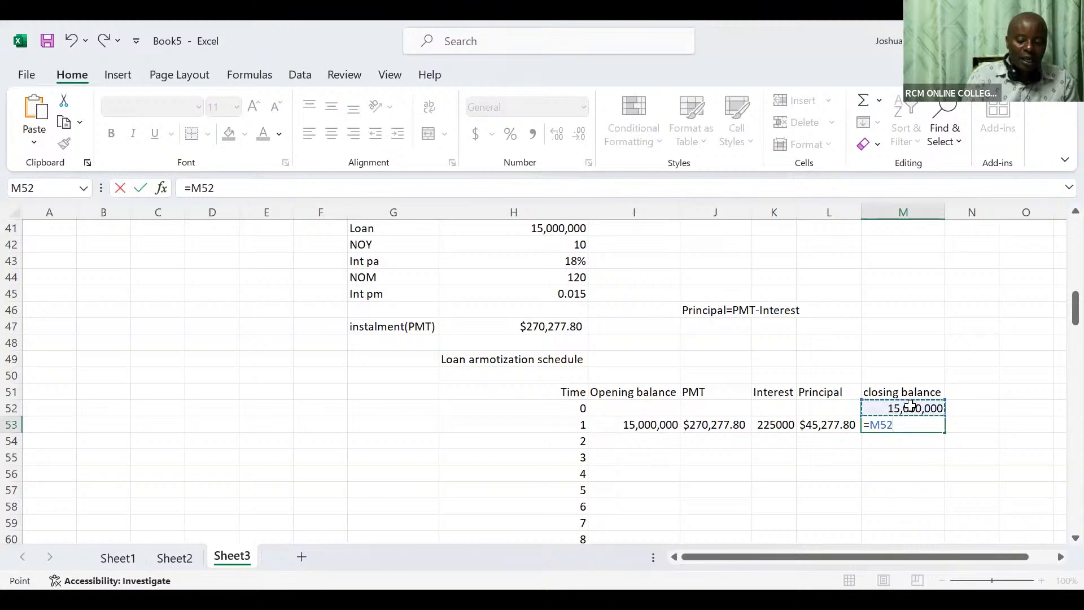
text(-)
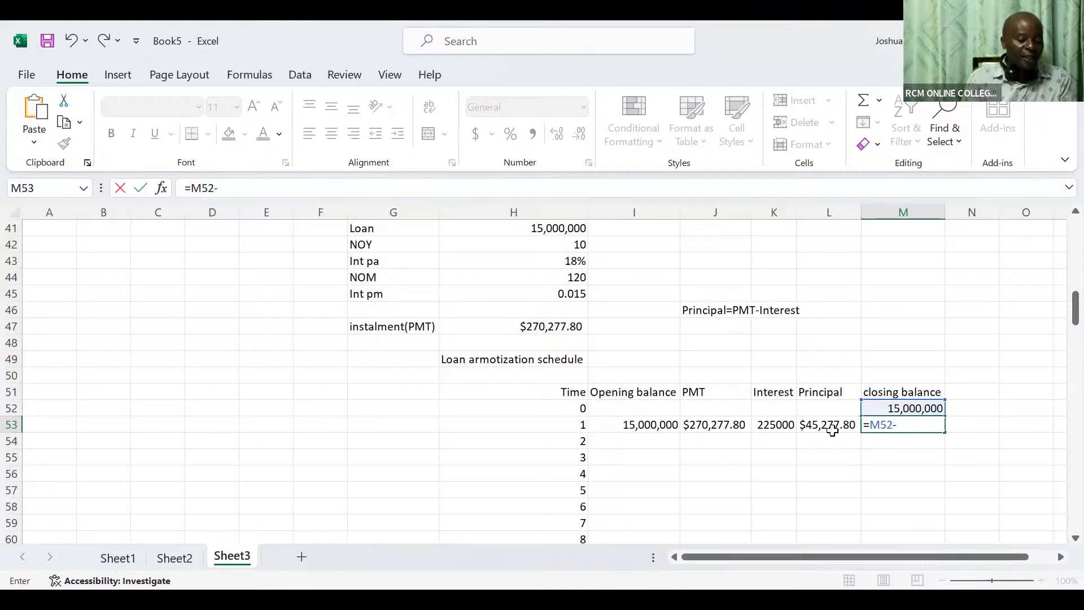
click(833, 432)
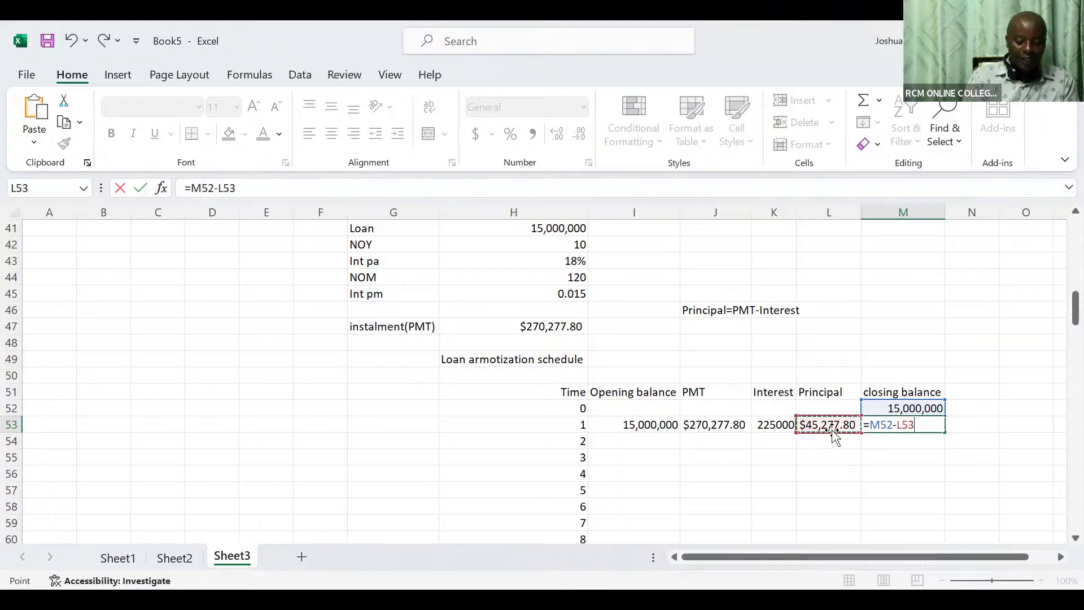
key(Return)
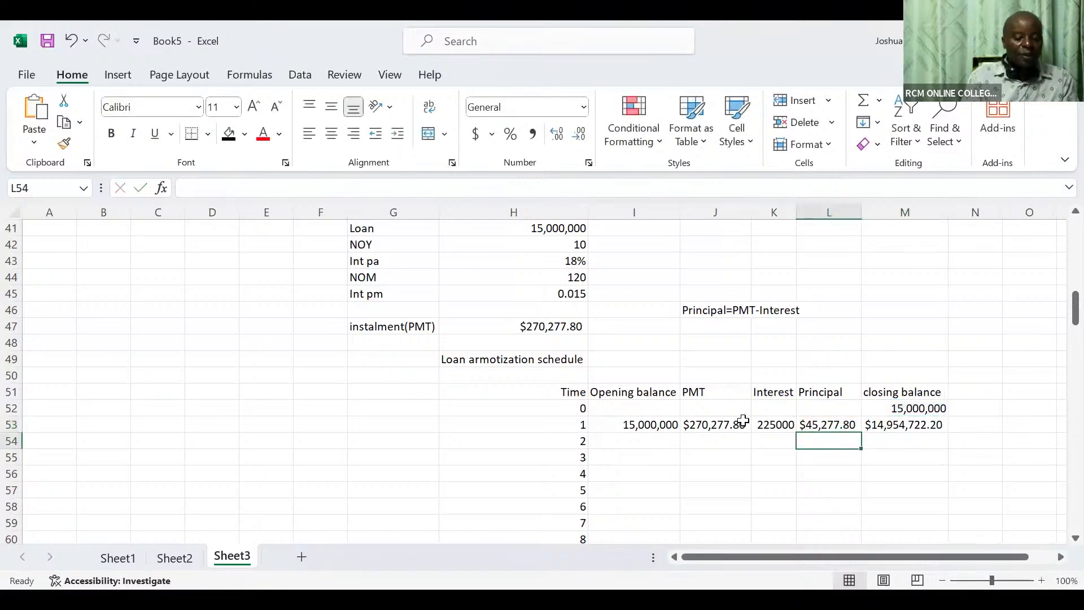
Step: Fill the period 1 formulas in I53:M53 down through period 120 and go to the final closing balance in M172
click(629, 425)
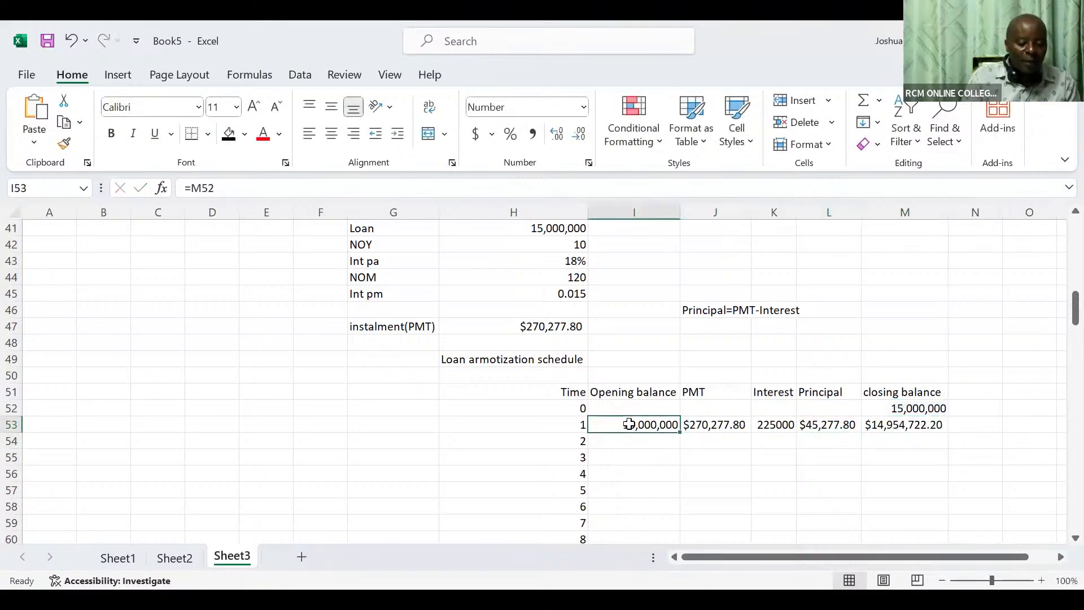
drag(734, 428, 886, 428)
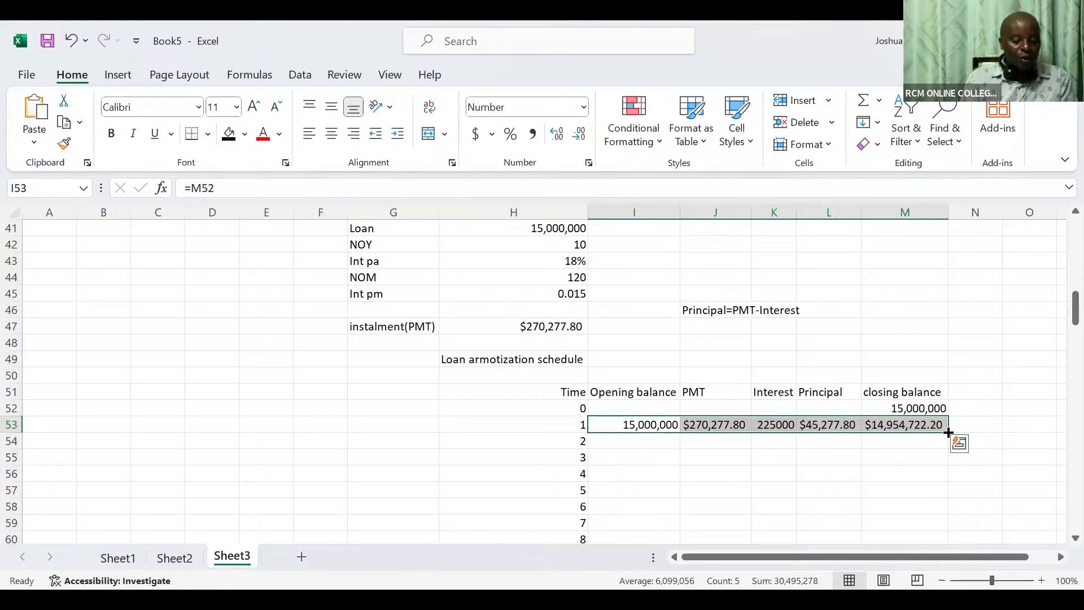
double_click(947, 432)
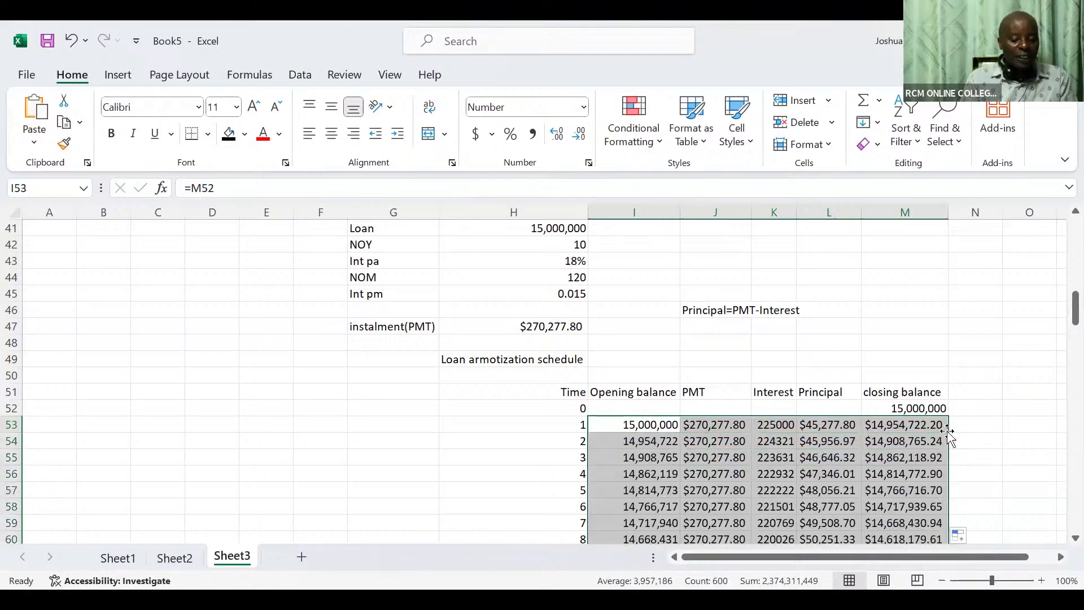
click(912, 468)
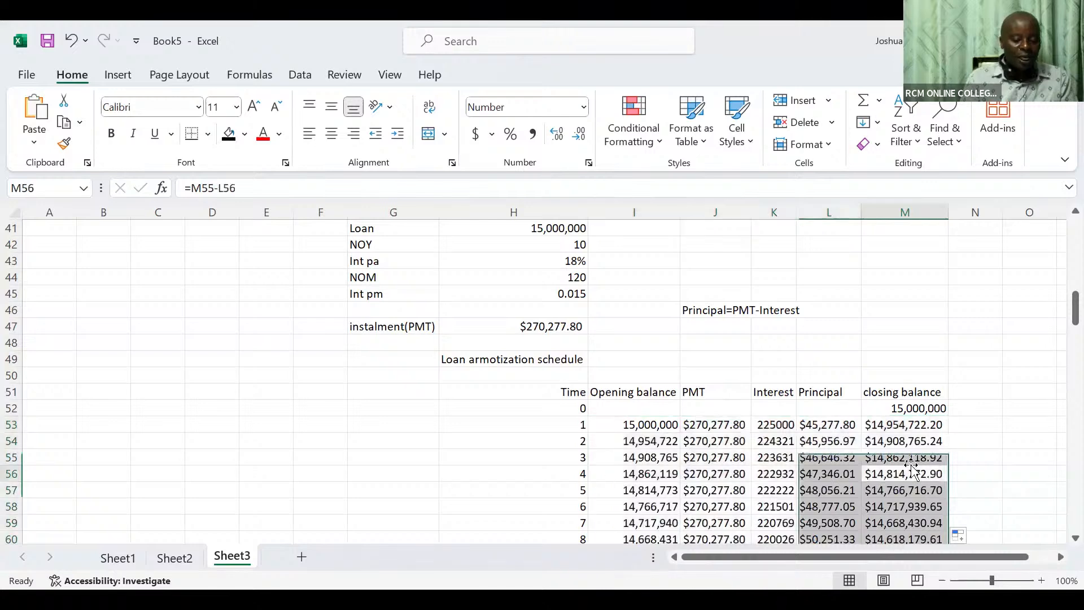
key(ctrl+Down)
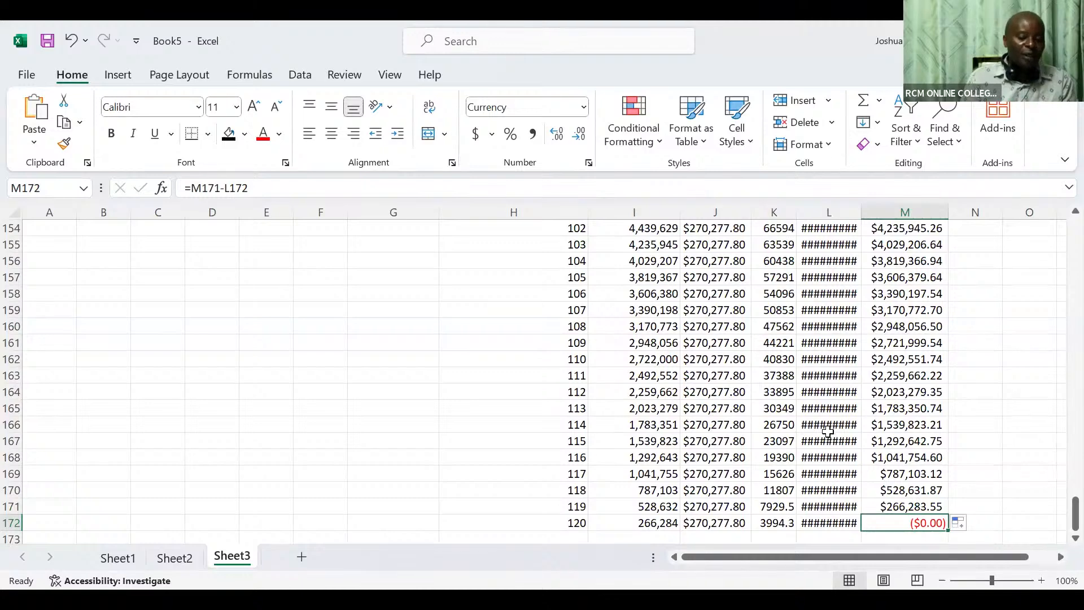
Step: Auto-fit all the sheet's columns so the Principal amounts display in full
mouse_move(828, 432)
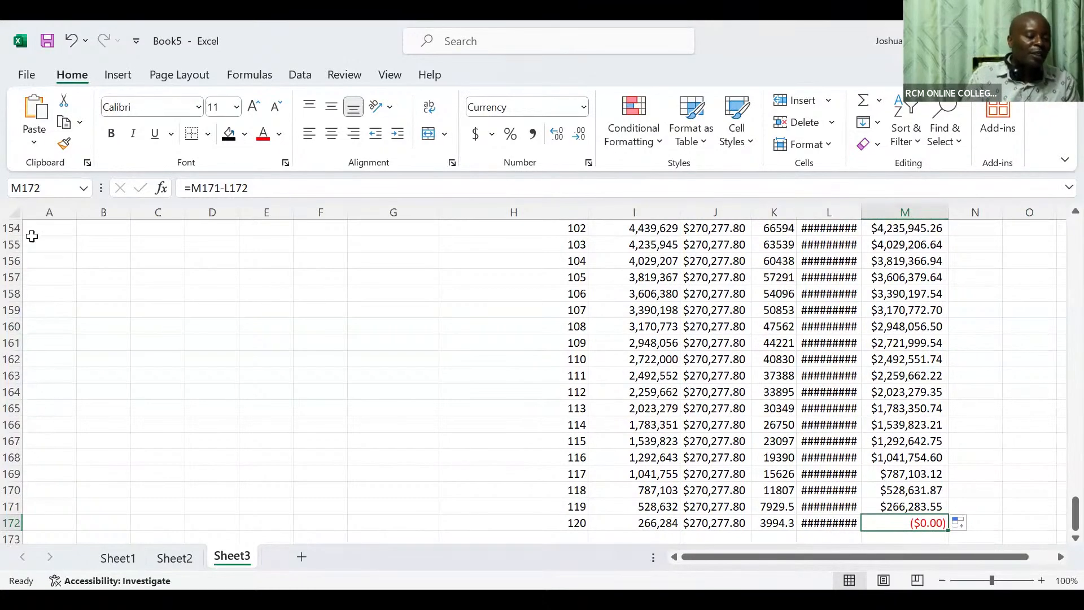
click(19, 216)
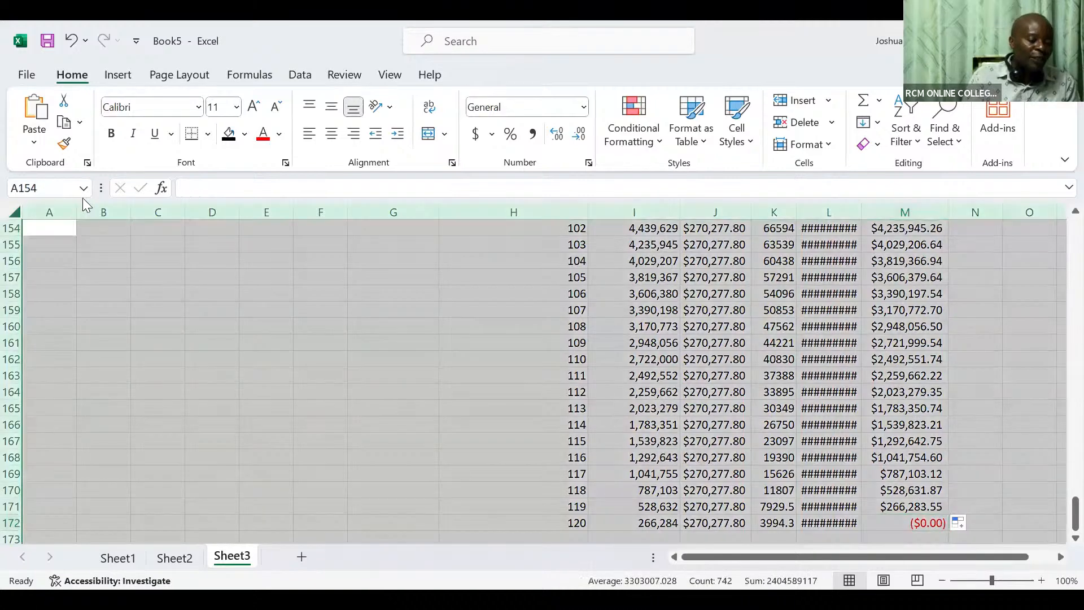
drag(131, 213, 132, 213)
double_click(132, 214)
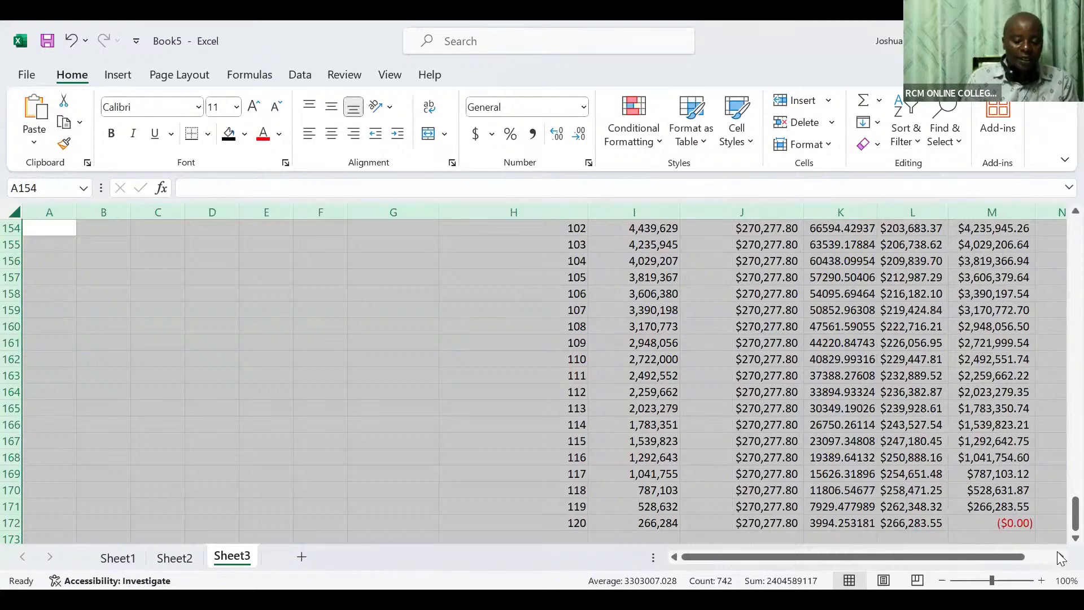
Step: Freeze the panes above row 52 so the schedule's column headings in row 51 stay in view
click(1057, 554)
click(1057, 557)
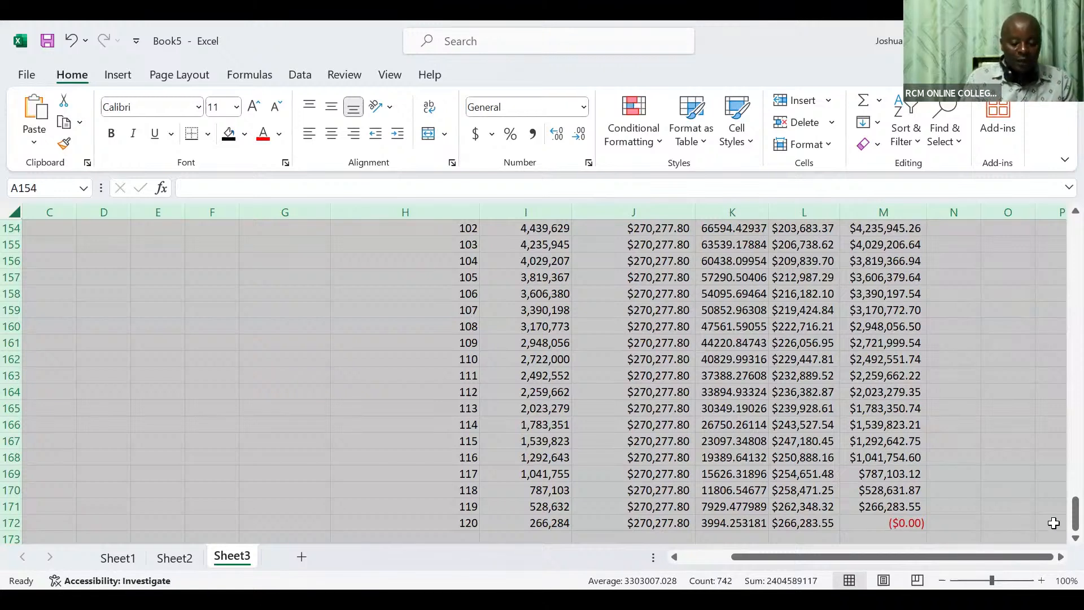
drag(1059, 531, 1059, 325)
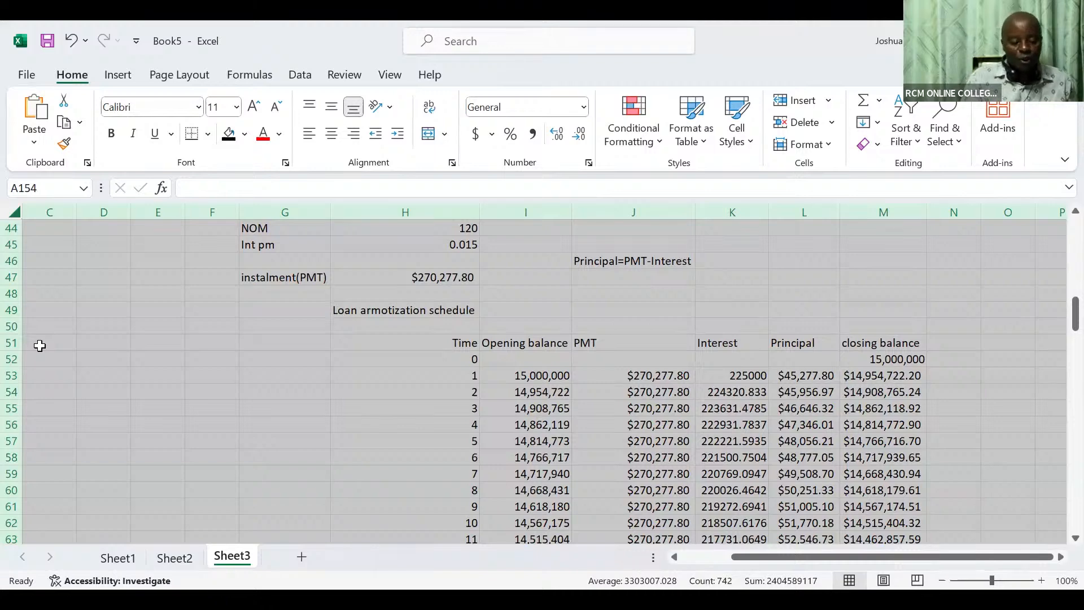
click(12, 359)
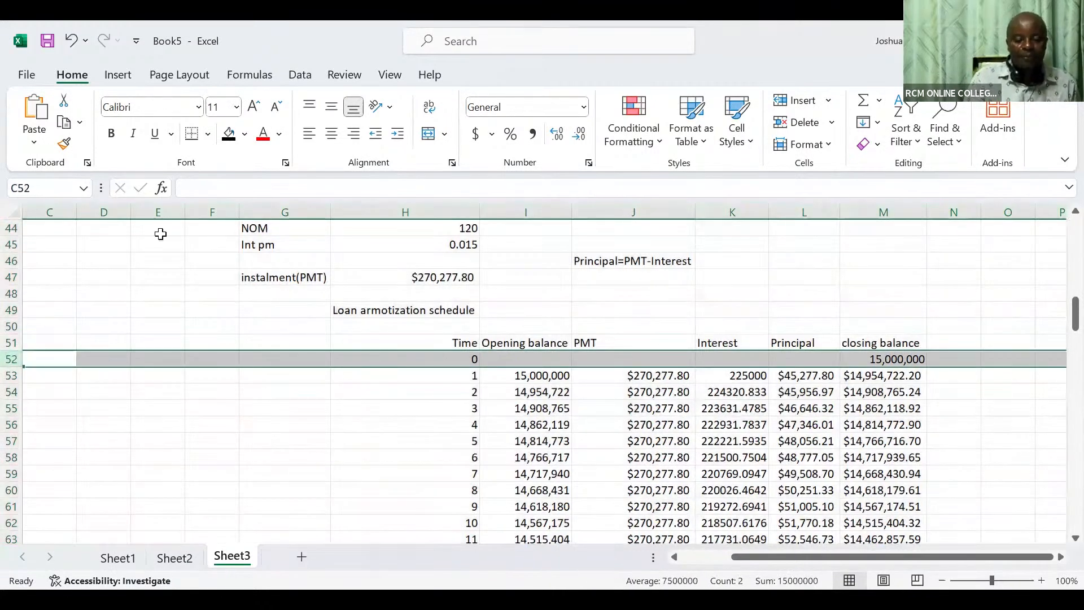
click(391, 75)
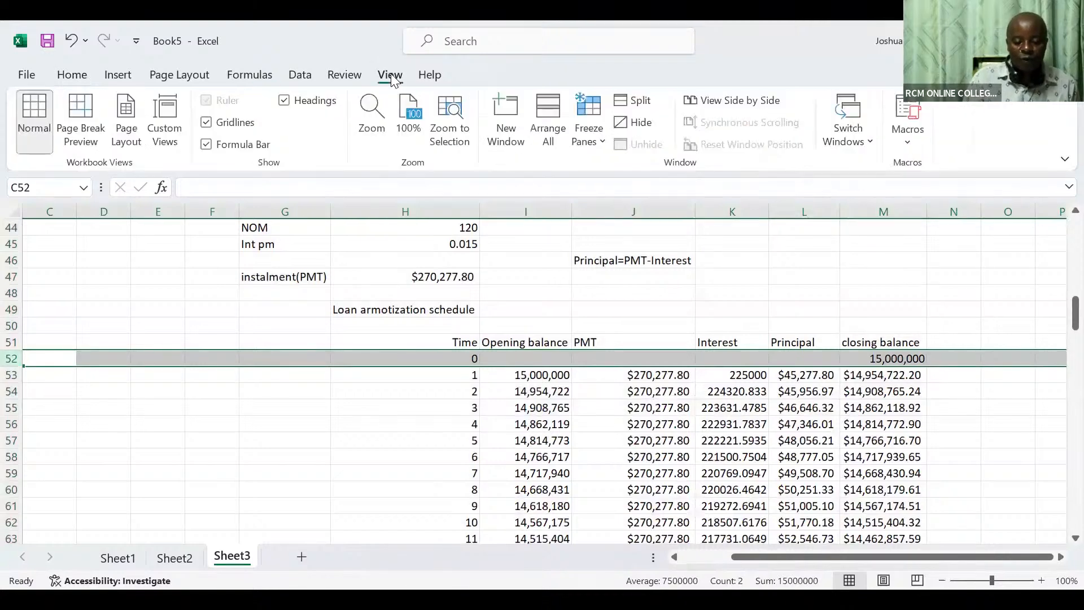
click(587, 114)
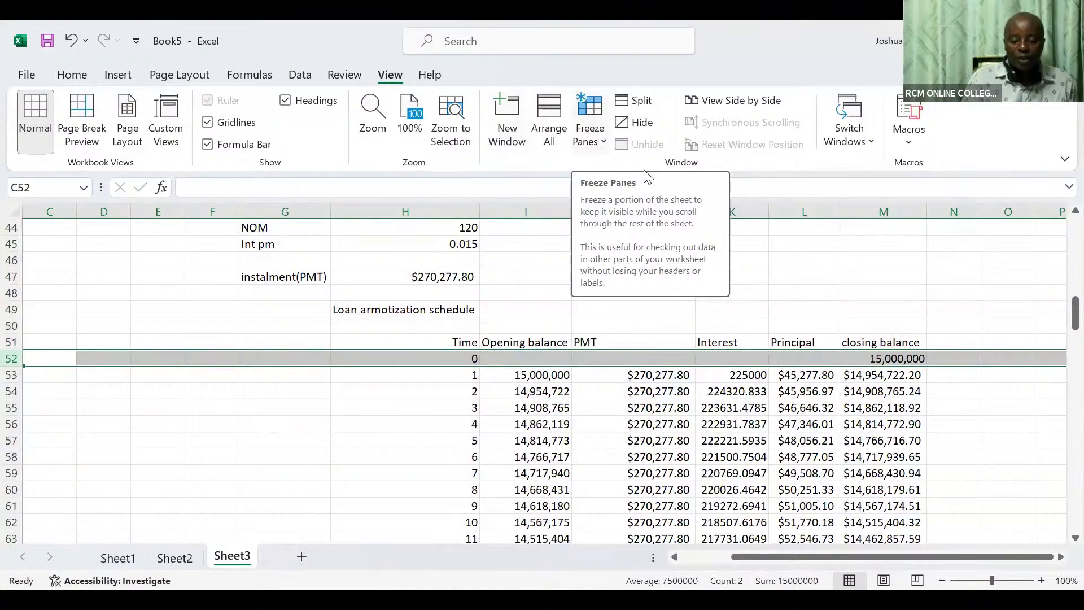
click(643, 169)
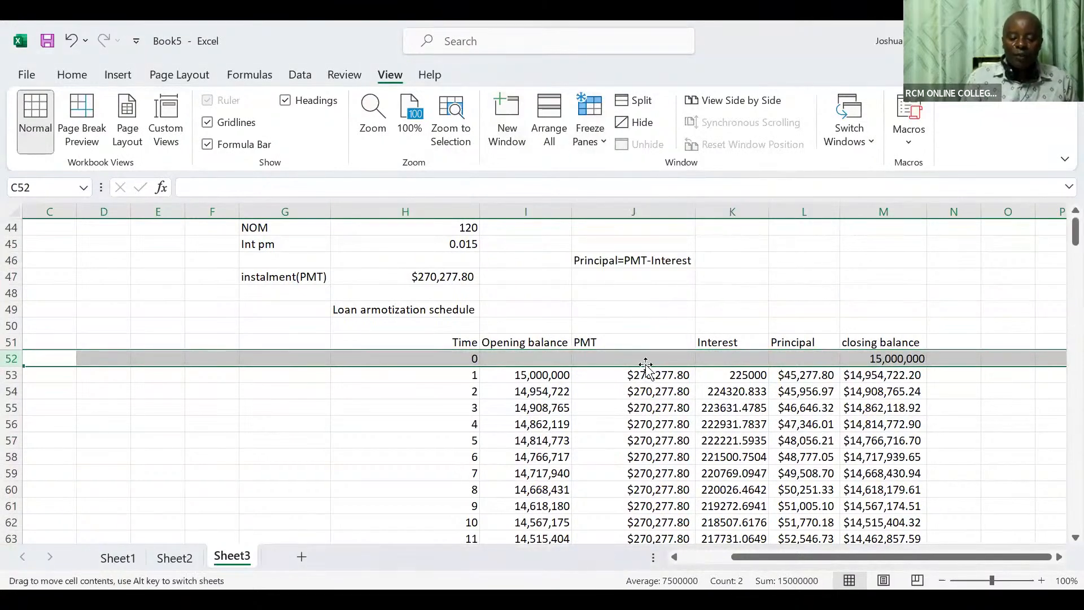
Step: Move down through the amortization schedule to examine its rows beneath the frozen headings
key(Down)
key(Down)
key(Down)
key(Down)
key(Down)
key(Down)
key(Down)
key(Down)
key(Down)
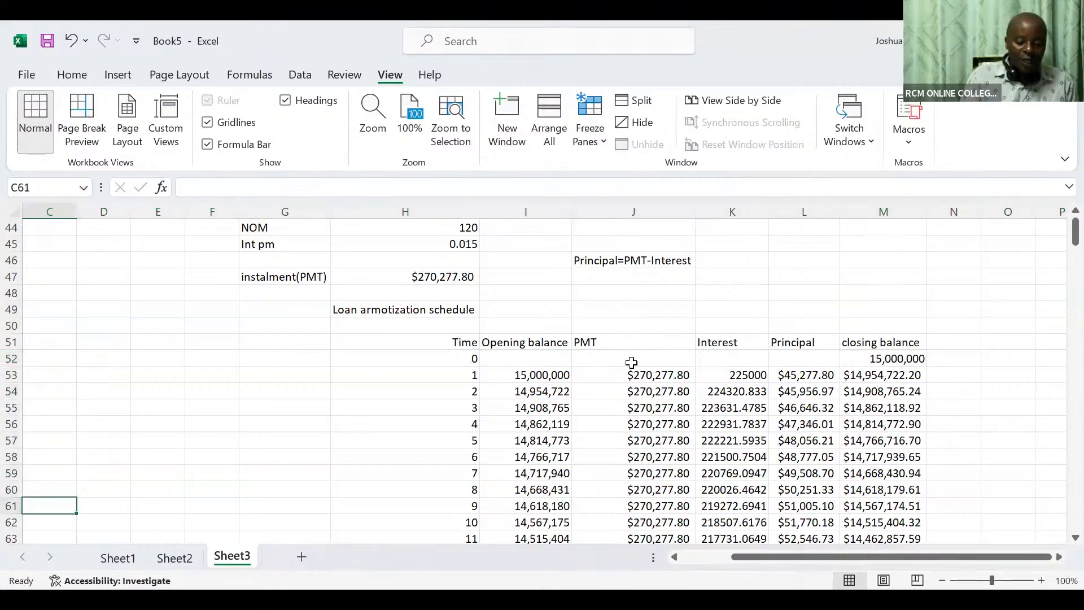
key(Down)
key(Down)
key(Down)
key(Down)
key(Down)
key(Down)
key(Down)
key(Down)
key(Down)
key(Down)
key(Down)
key(Down)
key(Down)
key(Down)
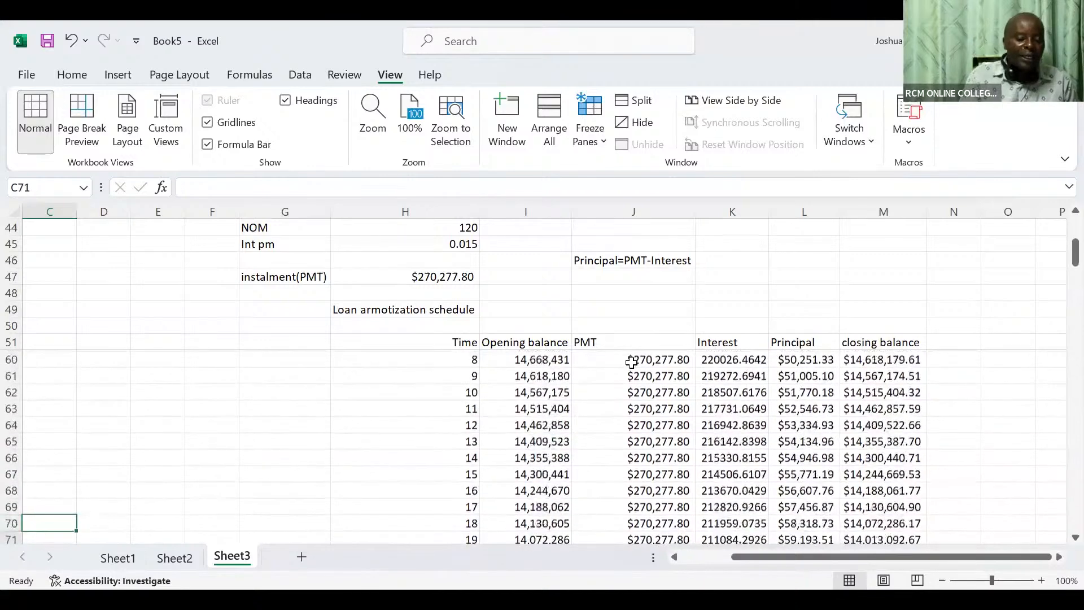
Step: Total the PMT, Interest and Principal columns with AutoSum in J173:L173, directly below period 120
click(501, 343)
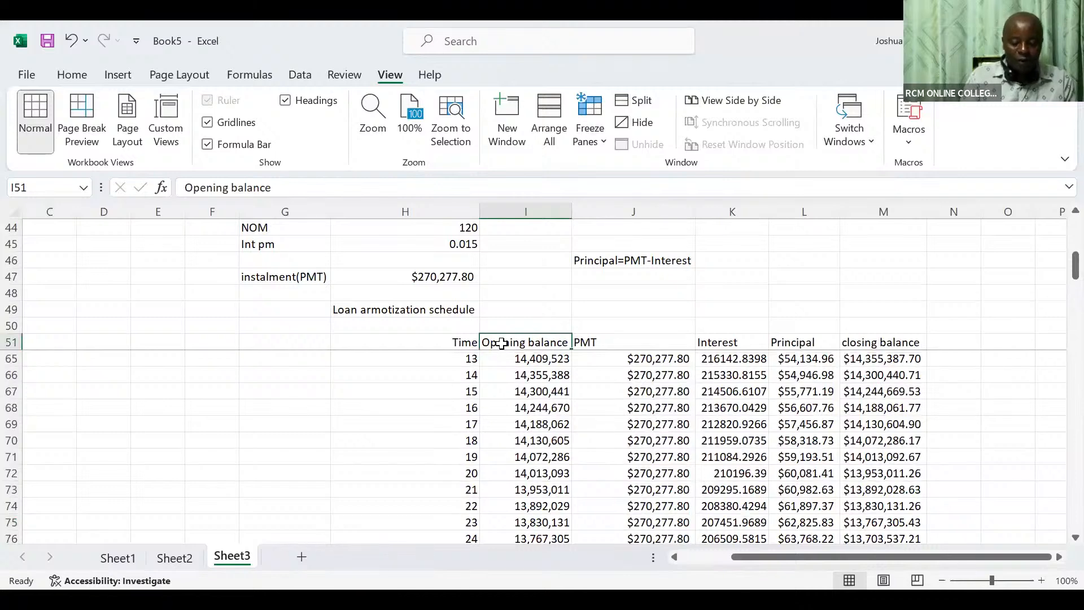
key(ctrl+Down)
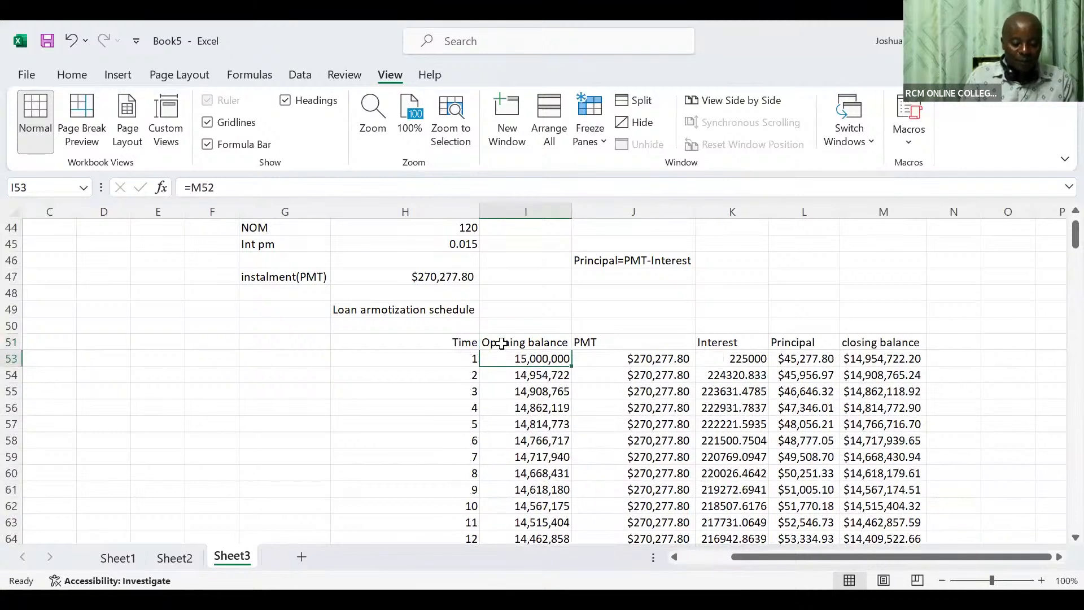
key(ctrl+Down)
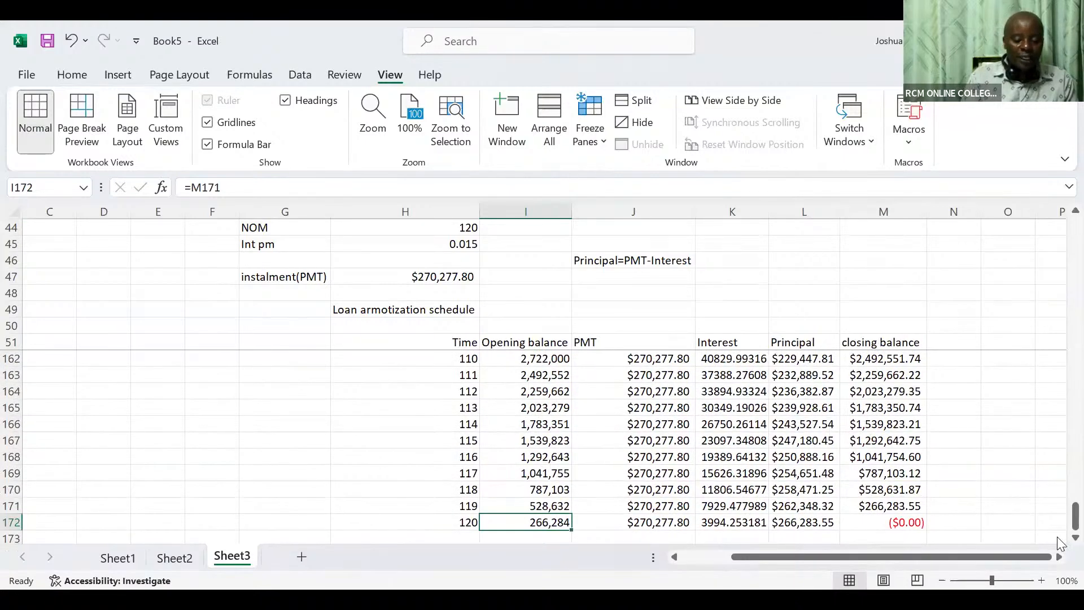
scroll(1058, 540, down, 1)
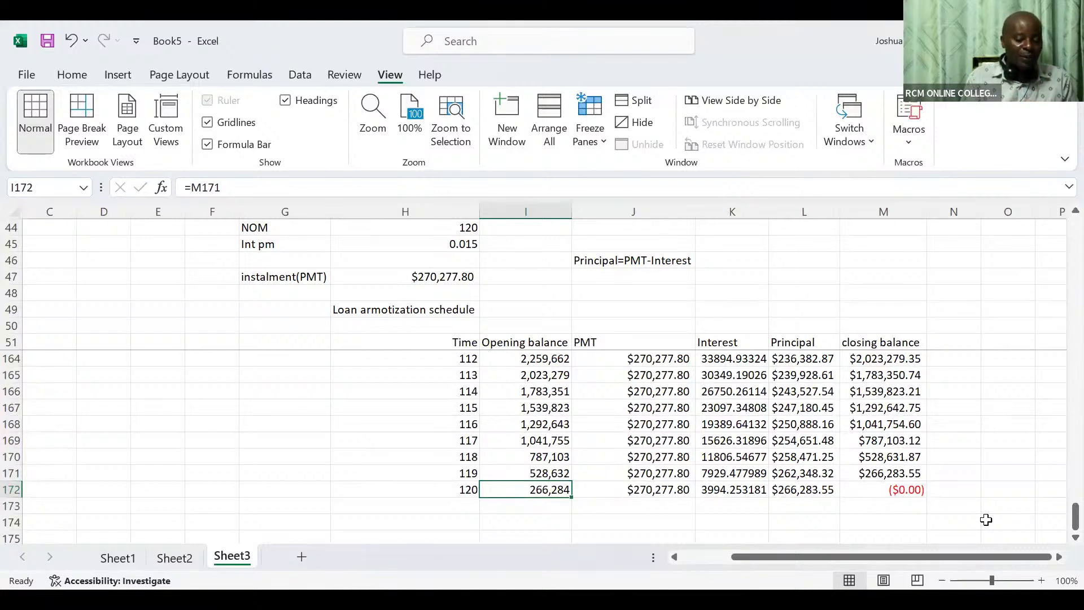
key(Down)
key(Right)
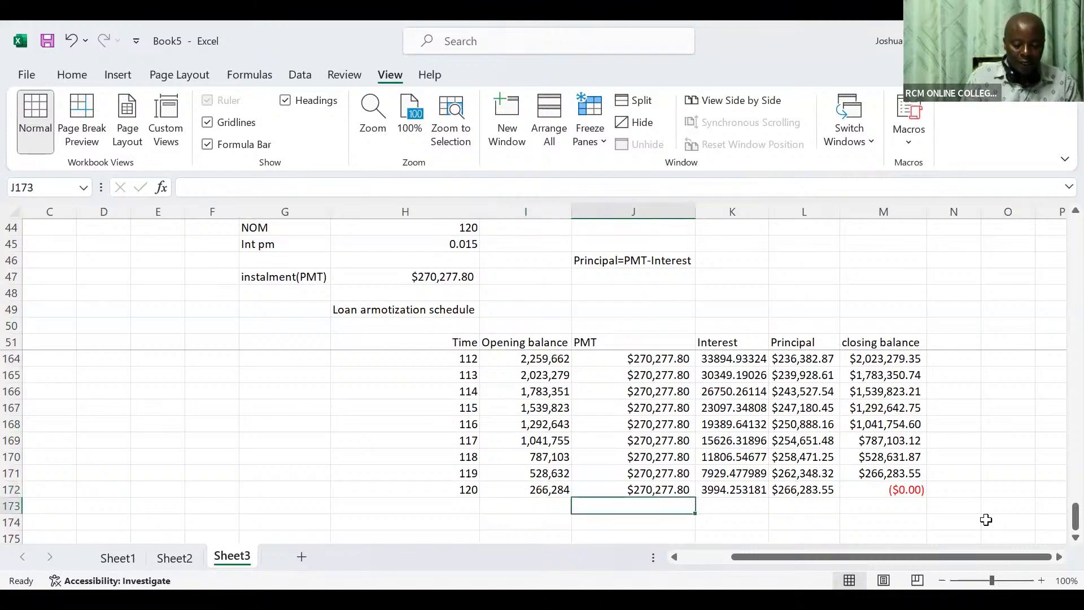
key(shift+Right)
key(shift+Down)
key(shift+Up)
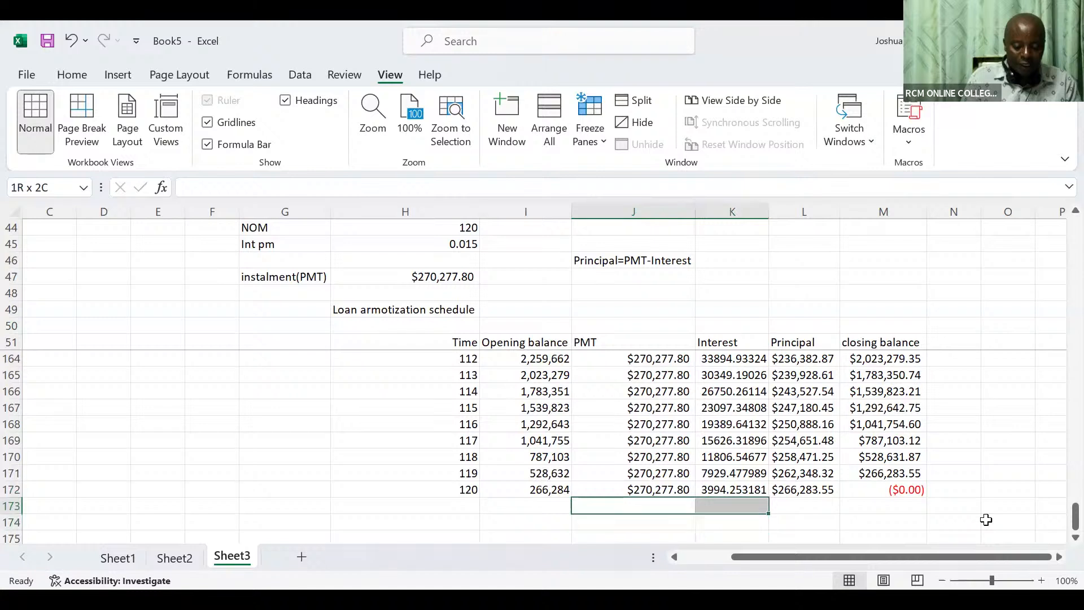
key(shift+Right)
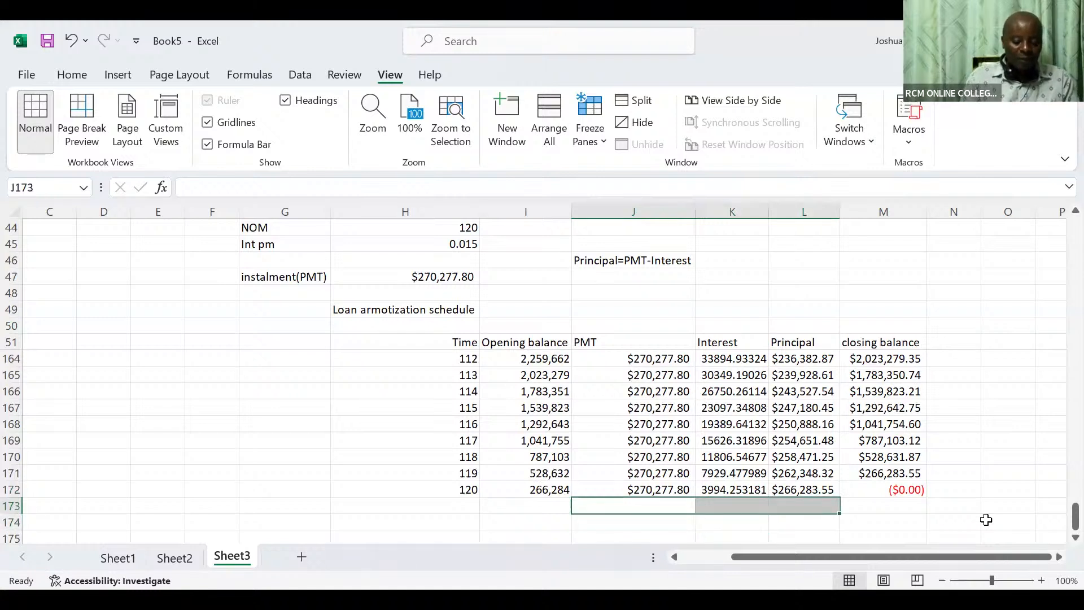
key(alt+equal)
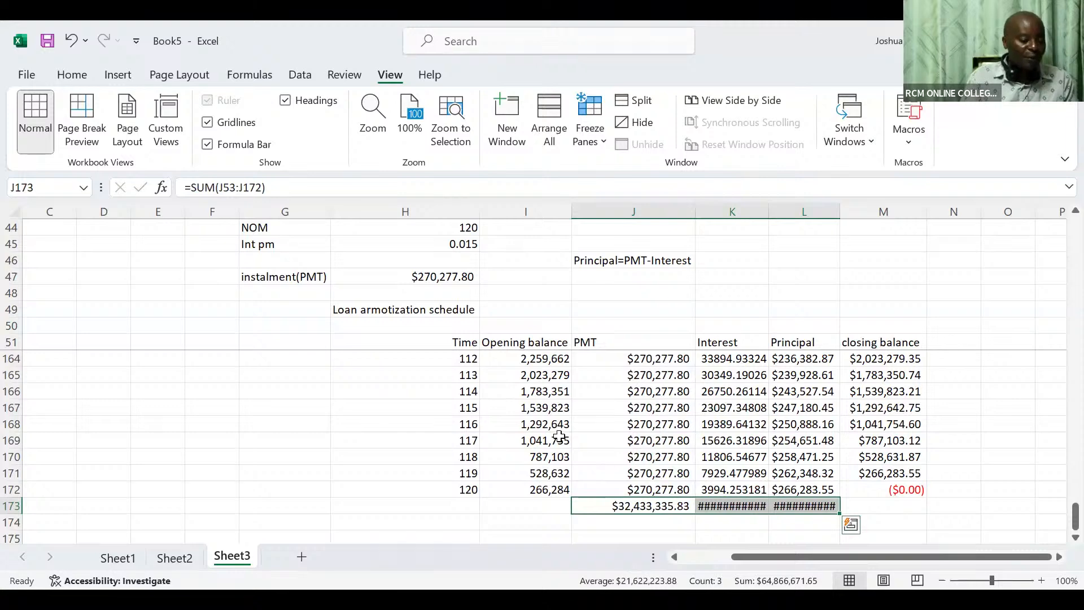
Step: Auto-fit all columns so the Interest and Principal totals in row 173 display in full
click(17, 214)
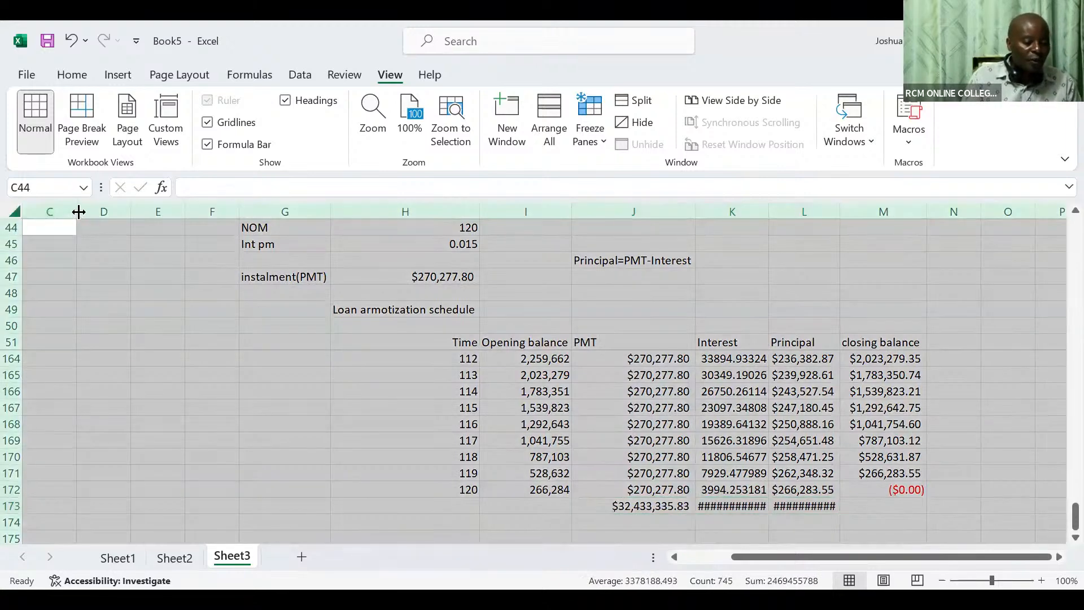
drag(129, 209, 129, 209)
double_click(130, 209)
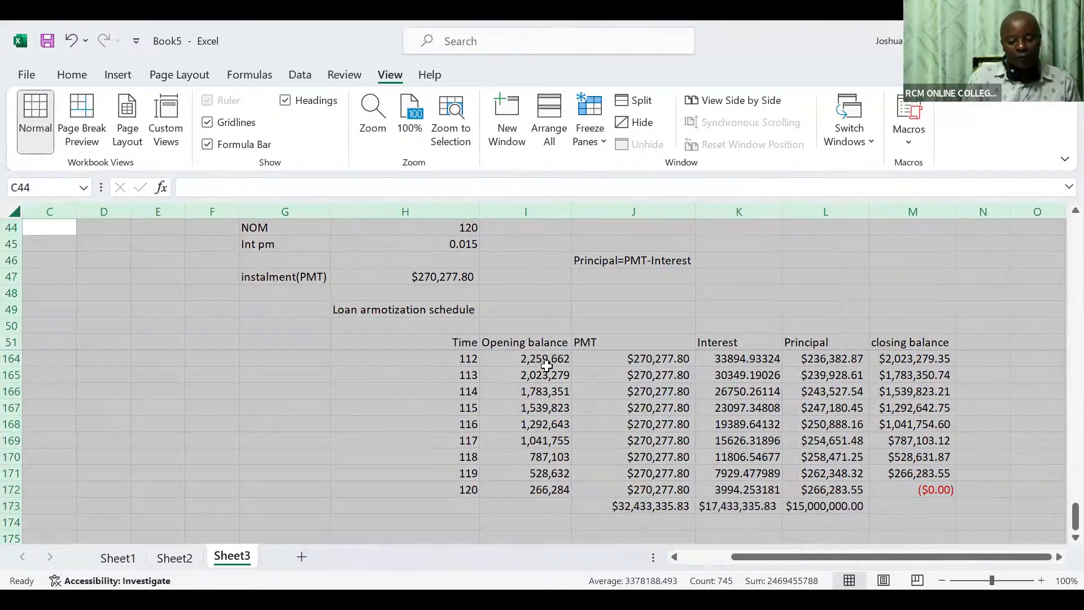
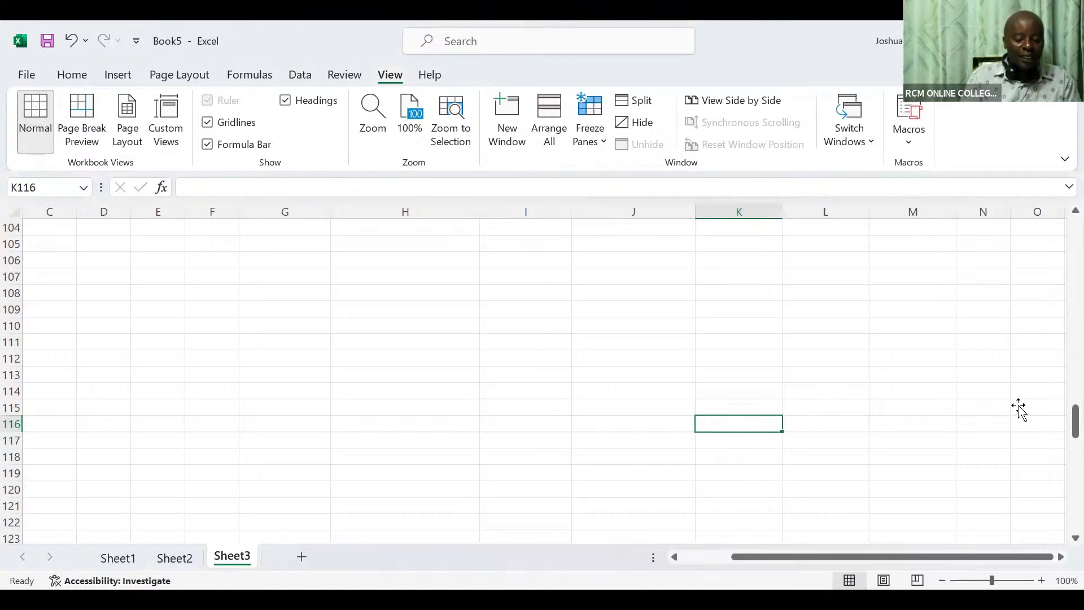
Step: Add a new worksheet and enter the label Loan in C2 with the amount 5000000 in D2
drag(1072, 429, 1061, 163)
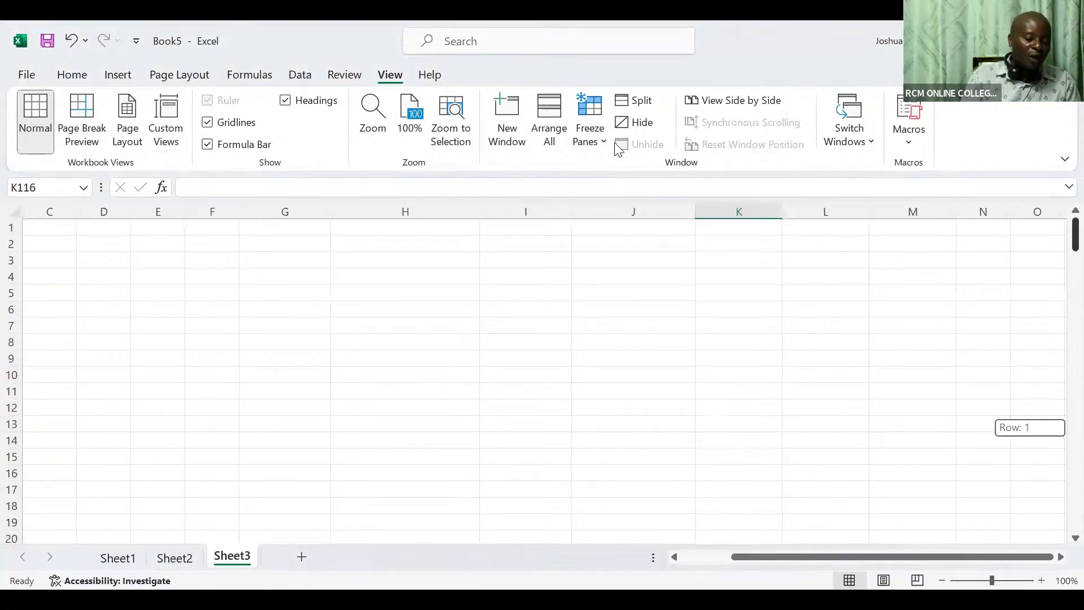
drag(619, 149, 620, 150)
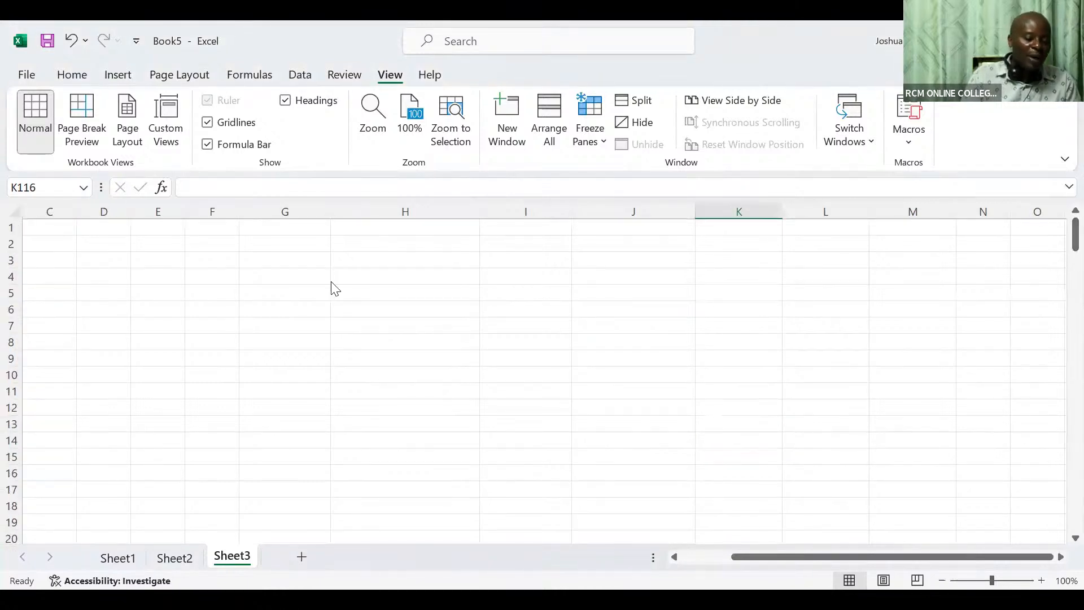
click(300, 559)
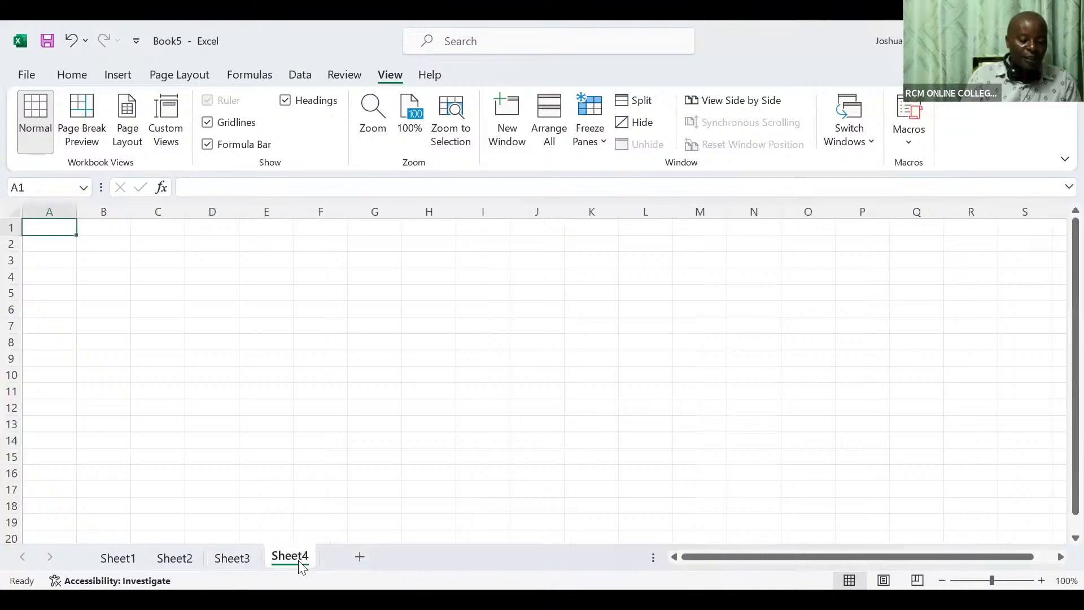
click(156, 244)
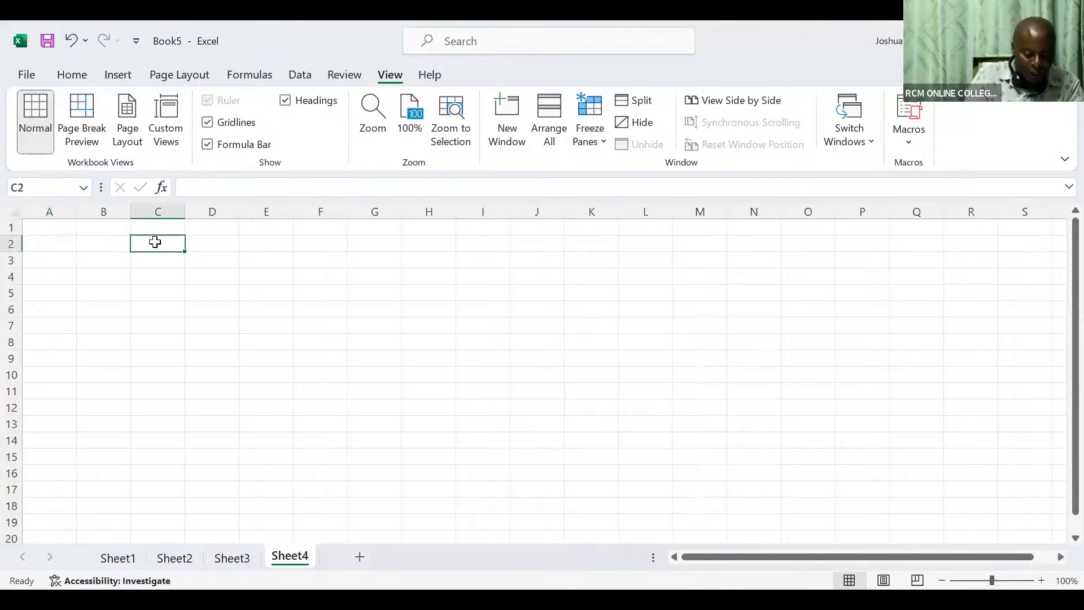
text(Loan)
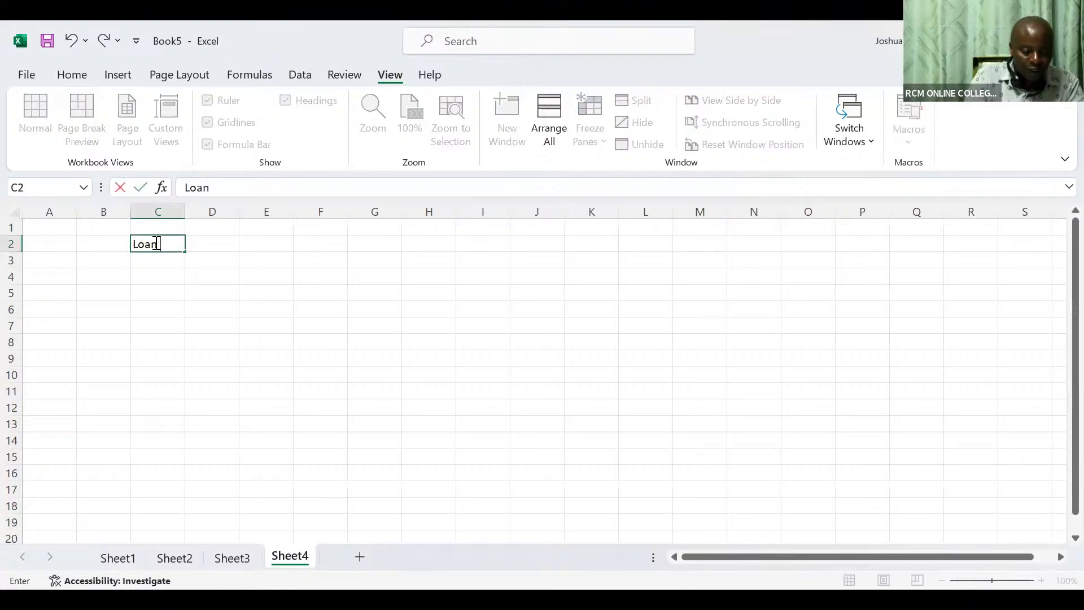
key(Tab)
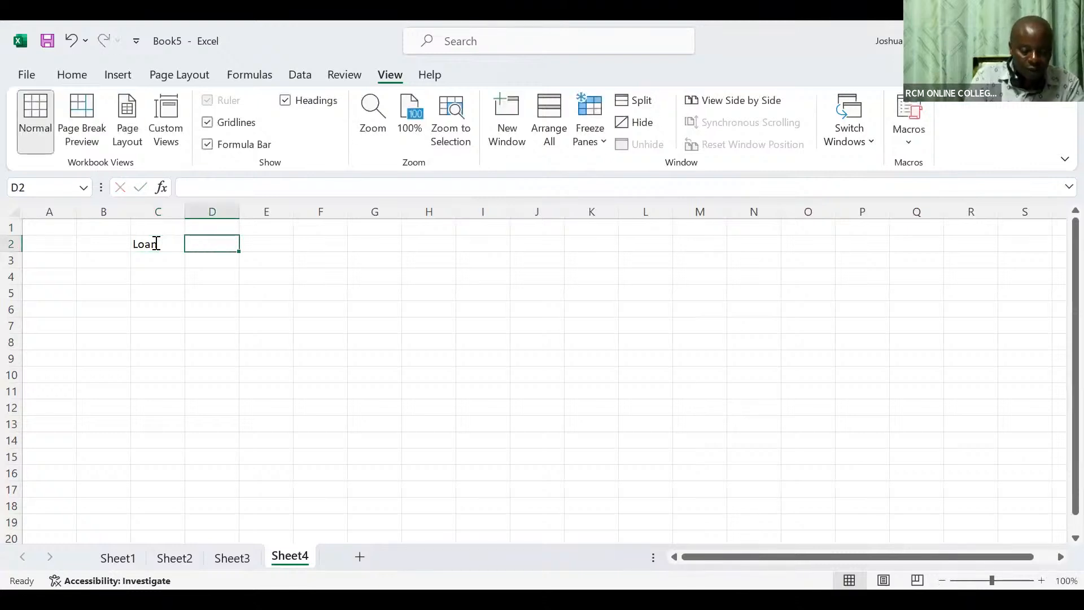
text(5000)
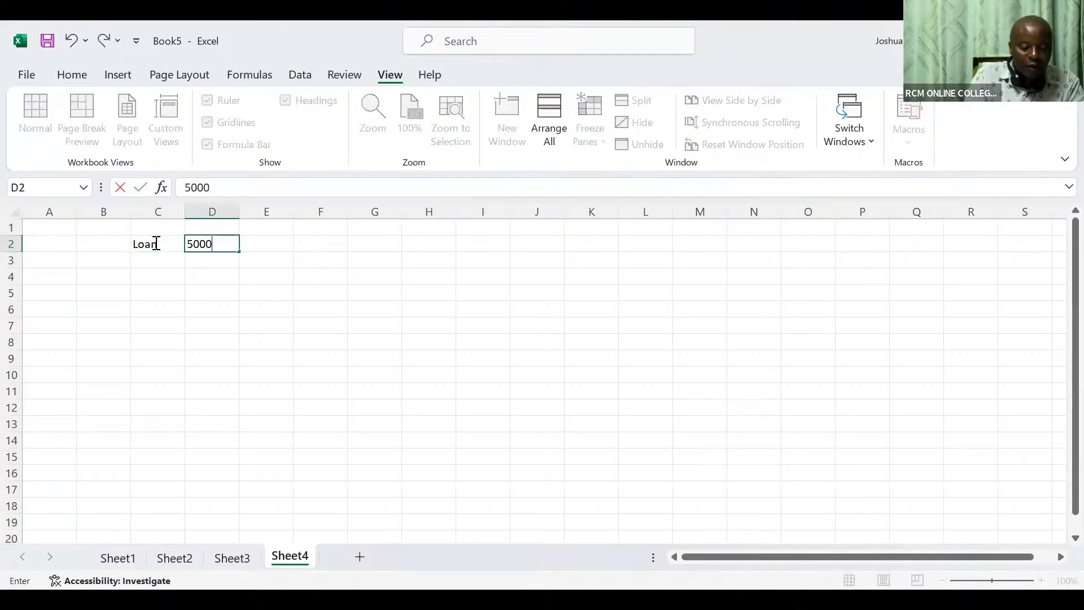
text(000)
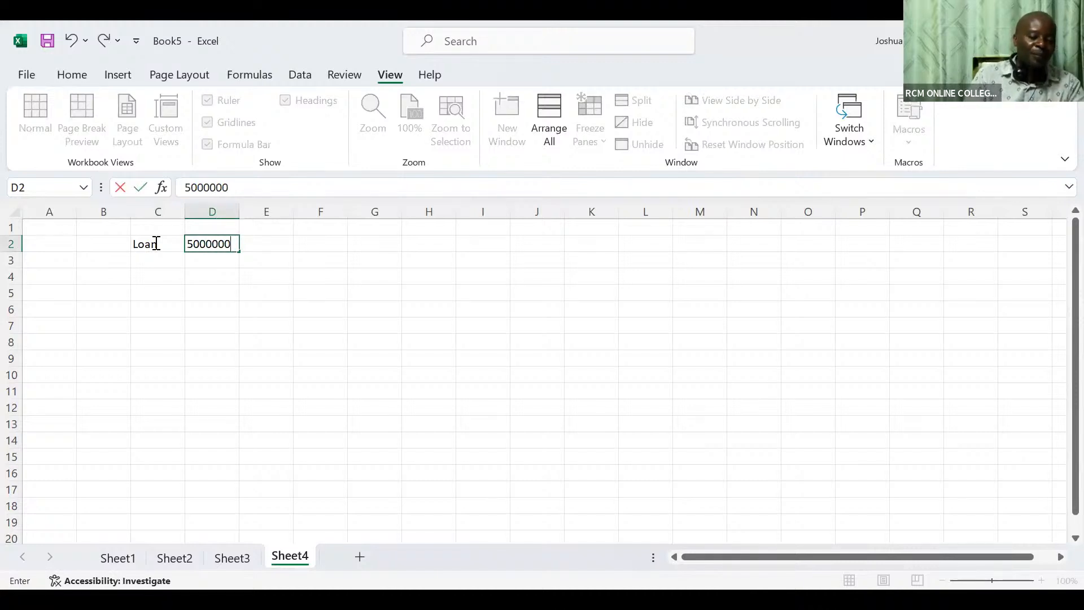
Step: Enter the label NOY in C3 and the number of years, 5, in D3
click(145, 257)
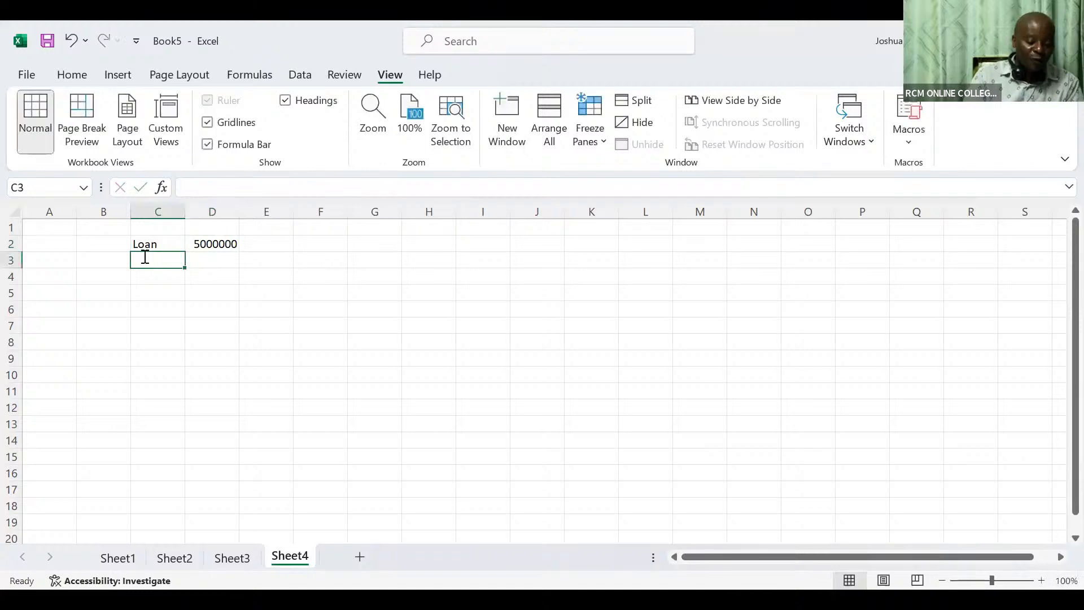
text(NOY)
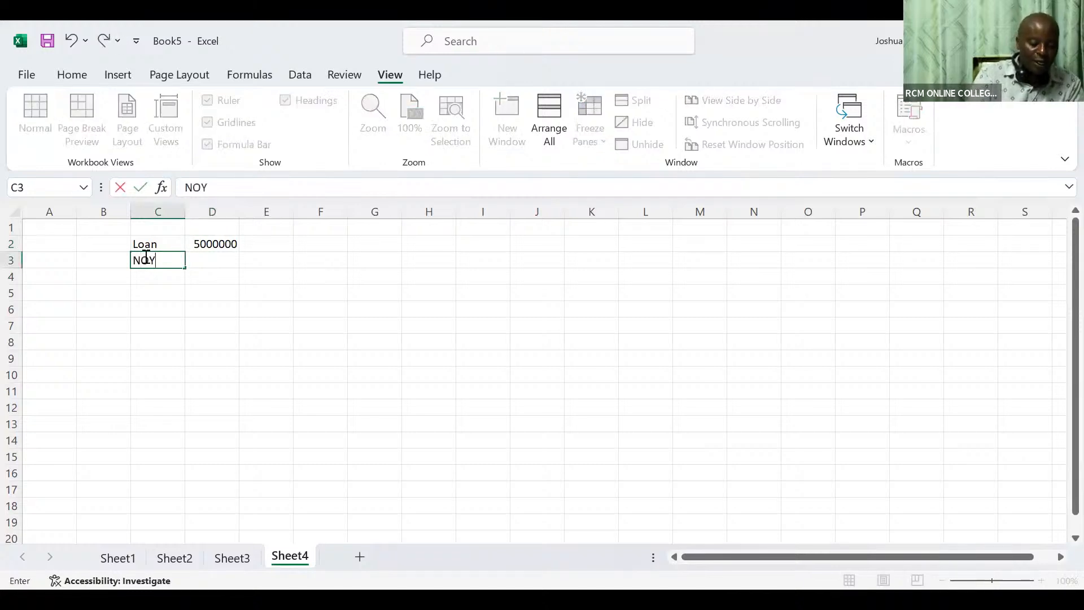
key(Tab)
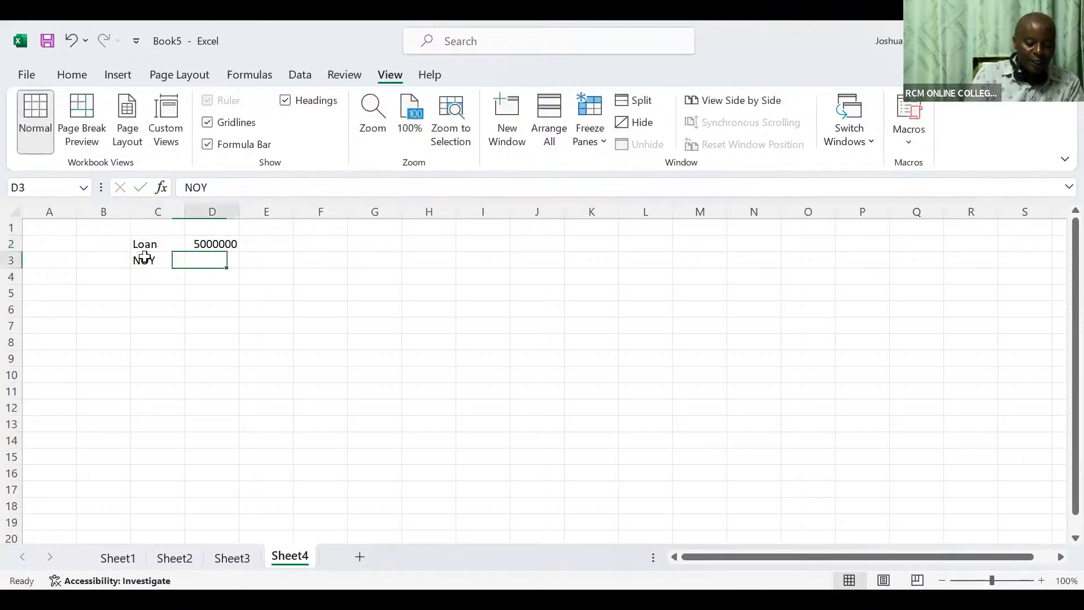
text(5)
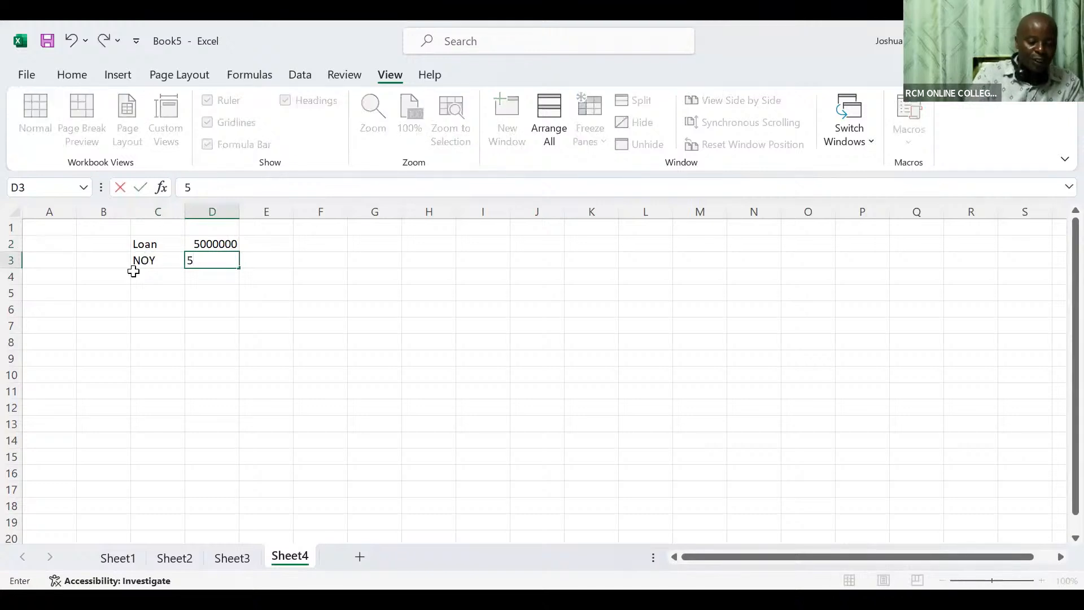
Step: Enter the label Int pa in C4 with the annual interest rate 18% in D4
click(139, 273)
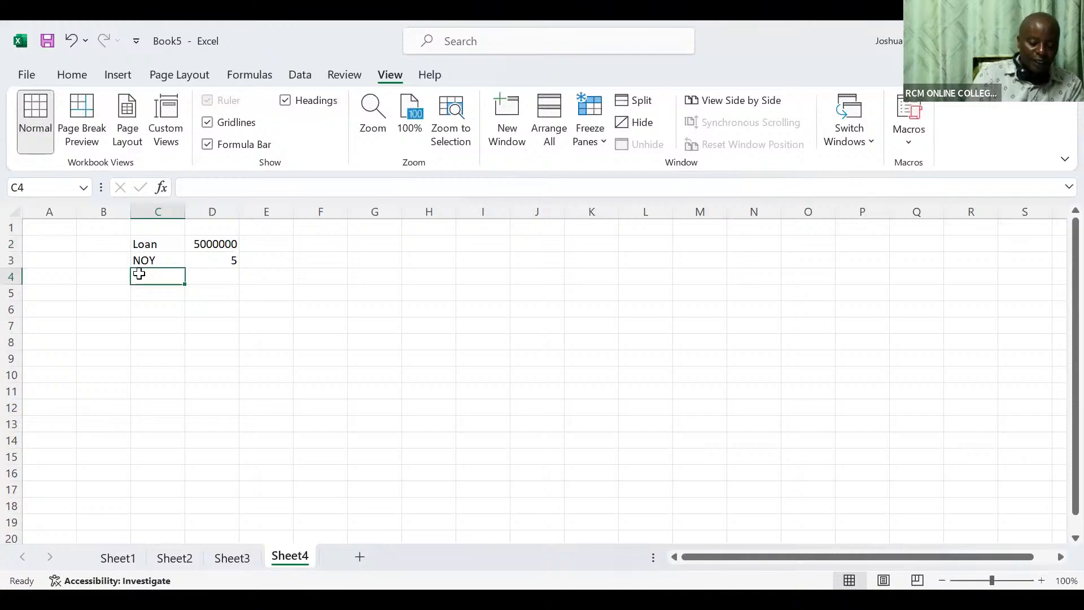
text(Int)
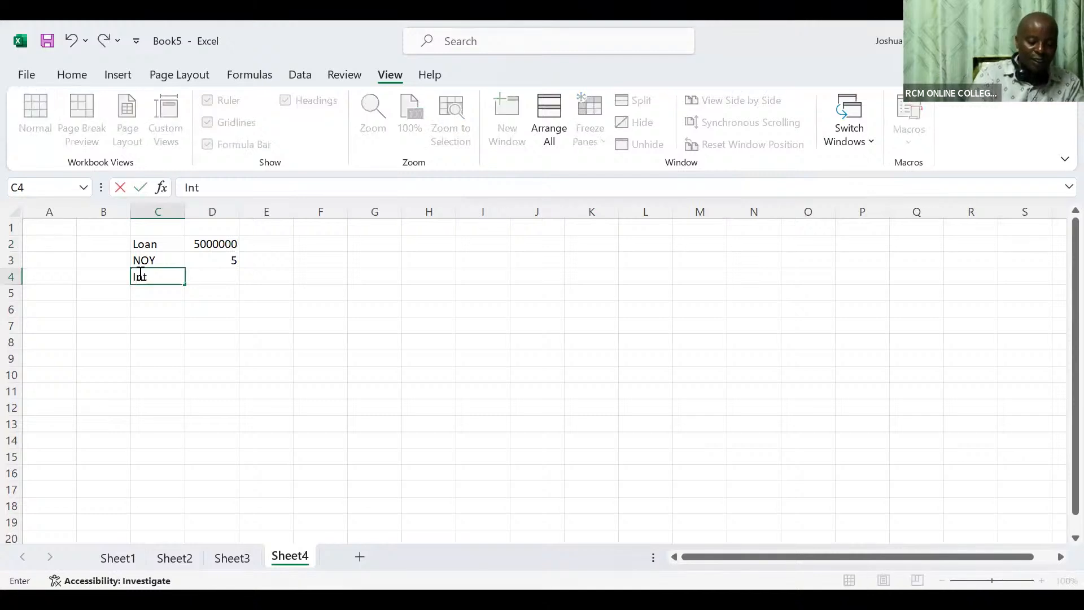
text( pa)
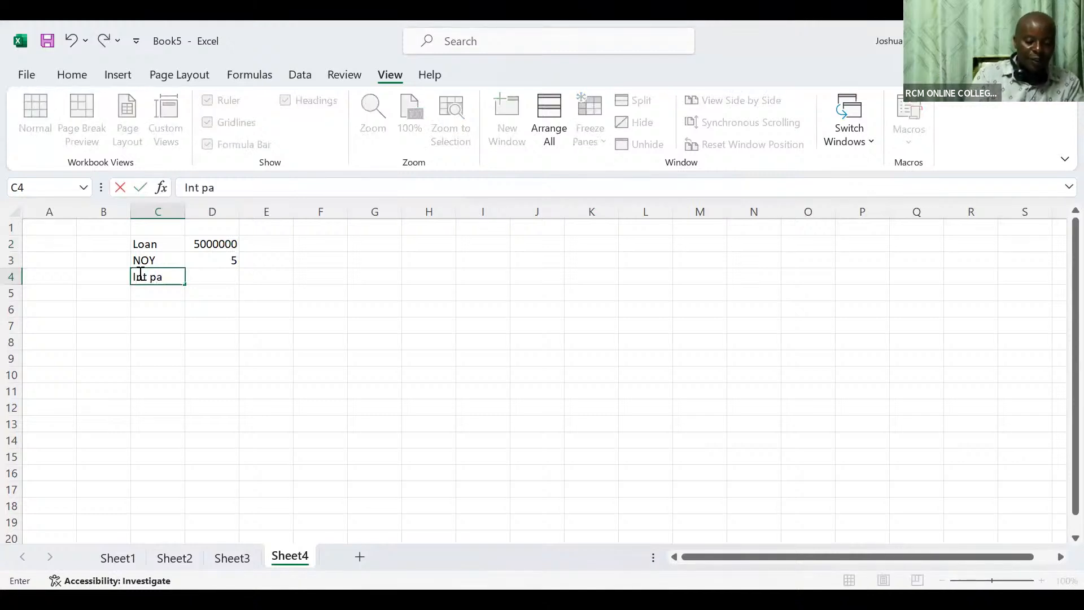
click(226, 275)
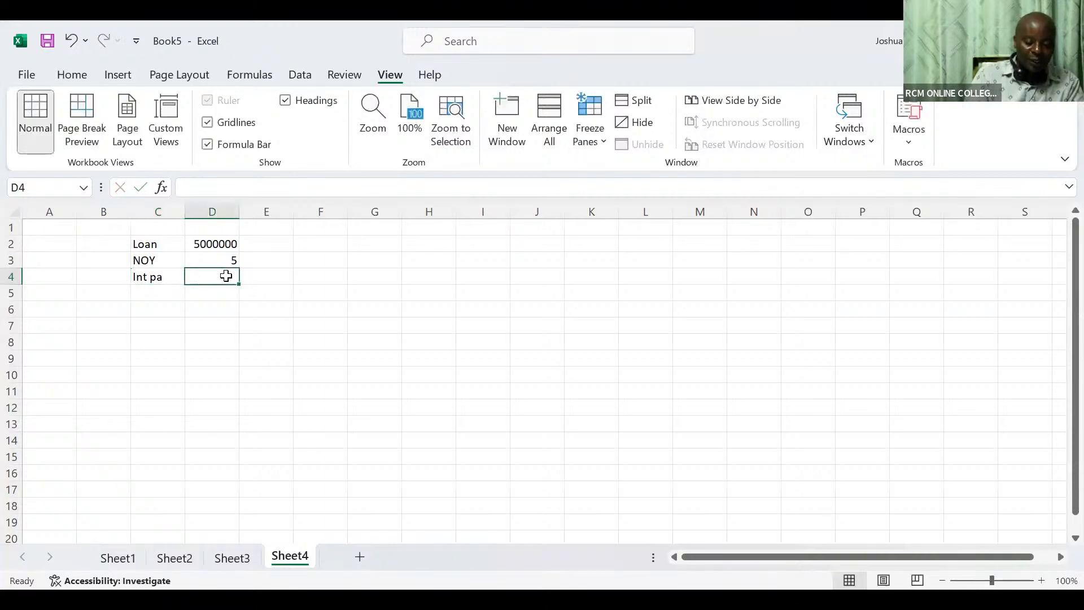
text(18)
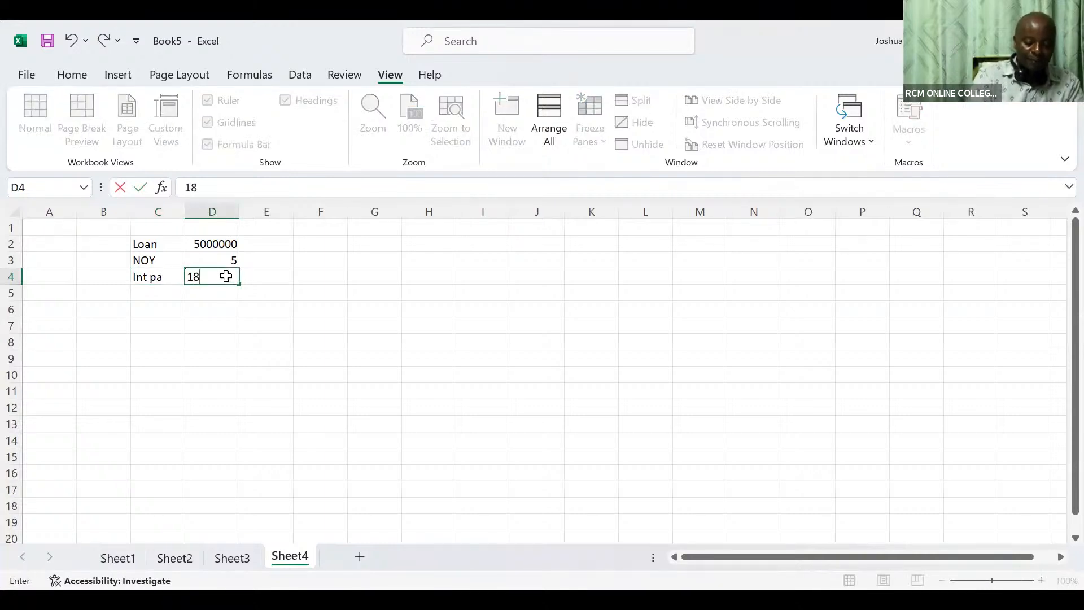
text(%)
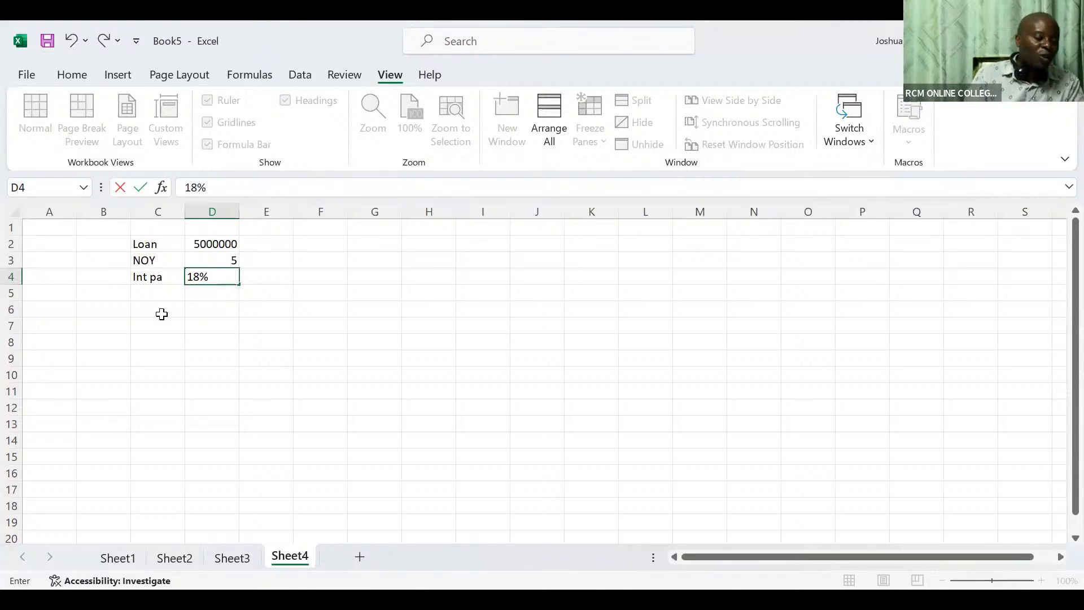
Step: Enter the label NOM in C5 and calculate the number of months in D5 with =D3*12
click(156, 293)
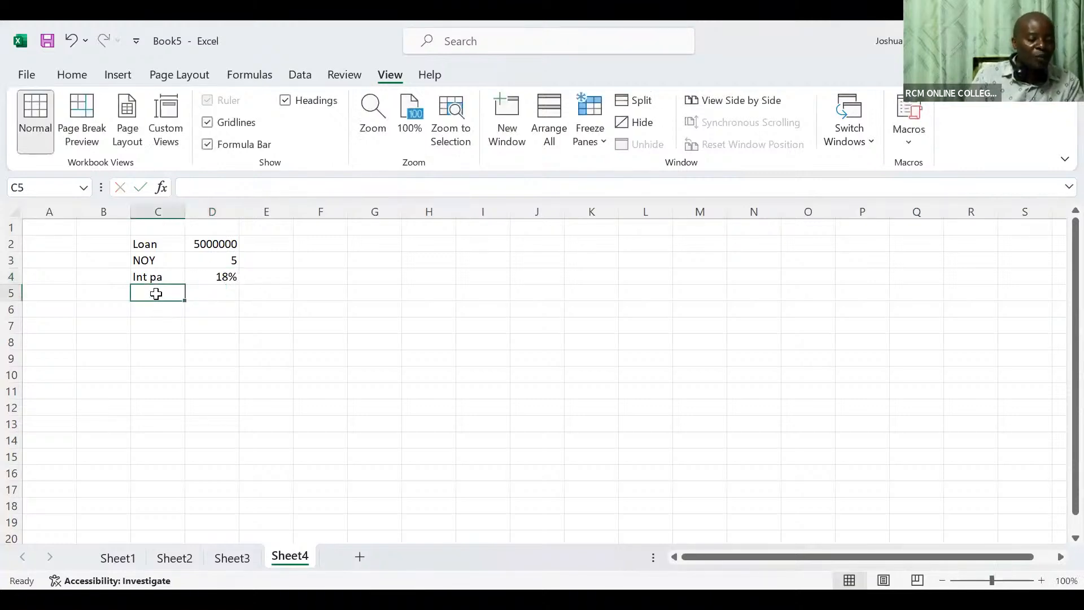
text(NOM)
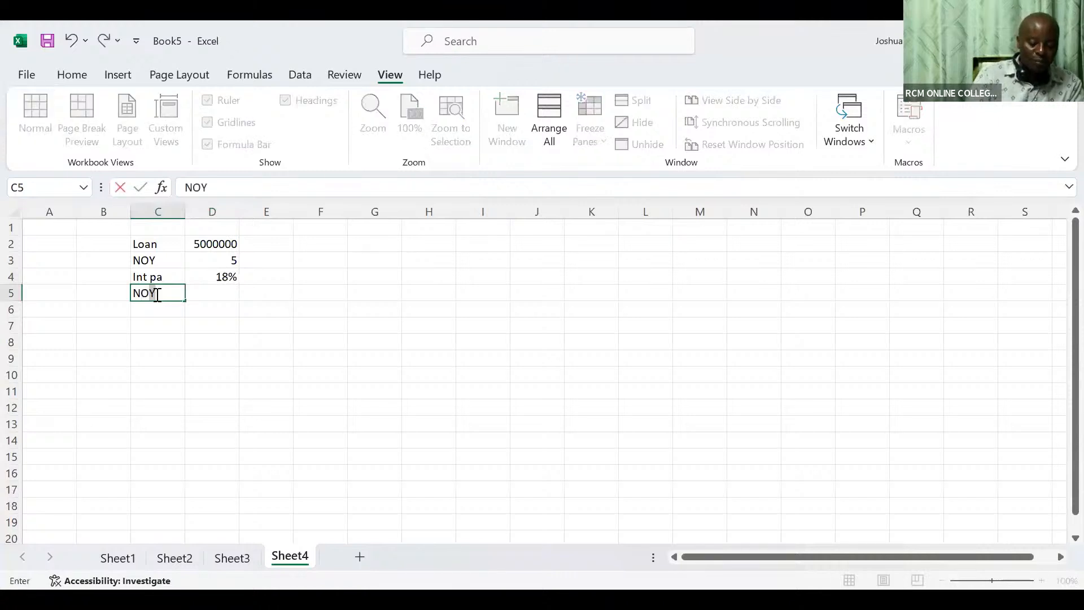
click(216, 292)
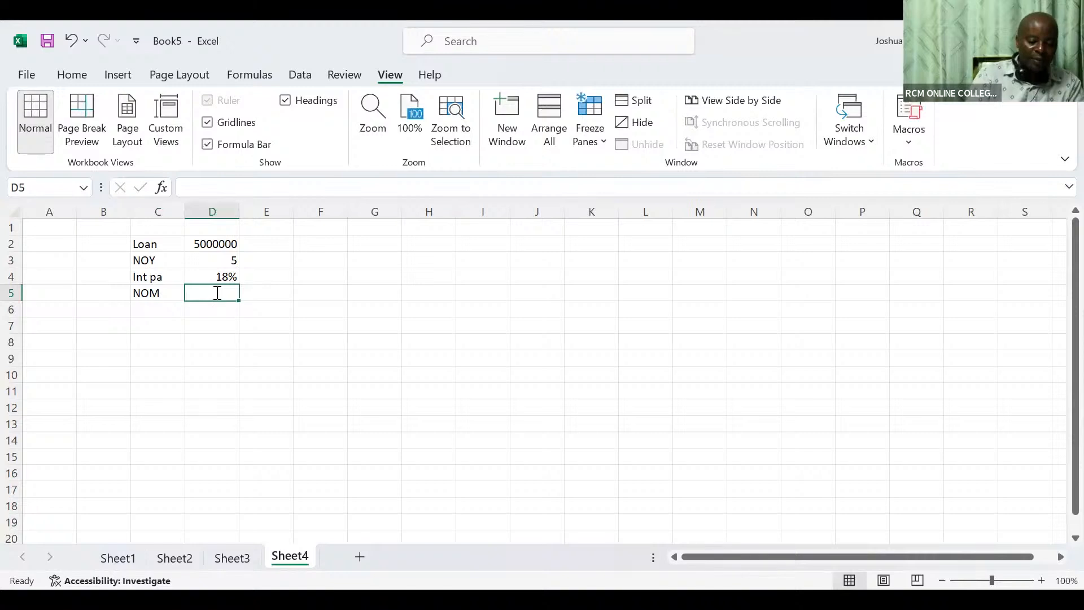
text(=)
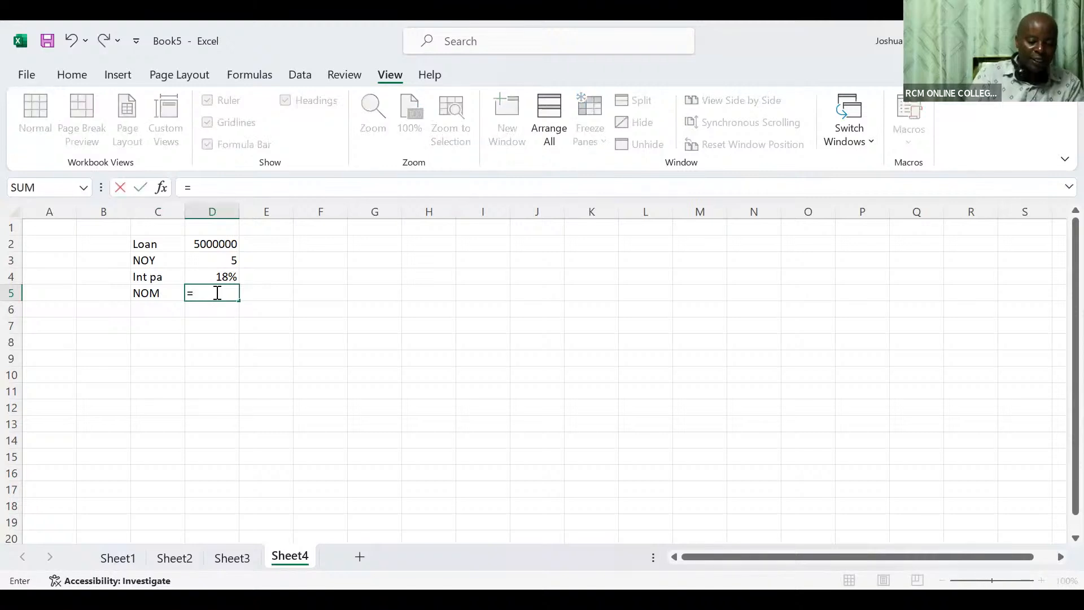
click(231, 259)
text(*)
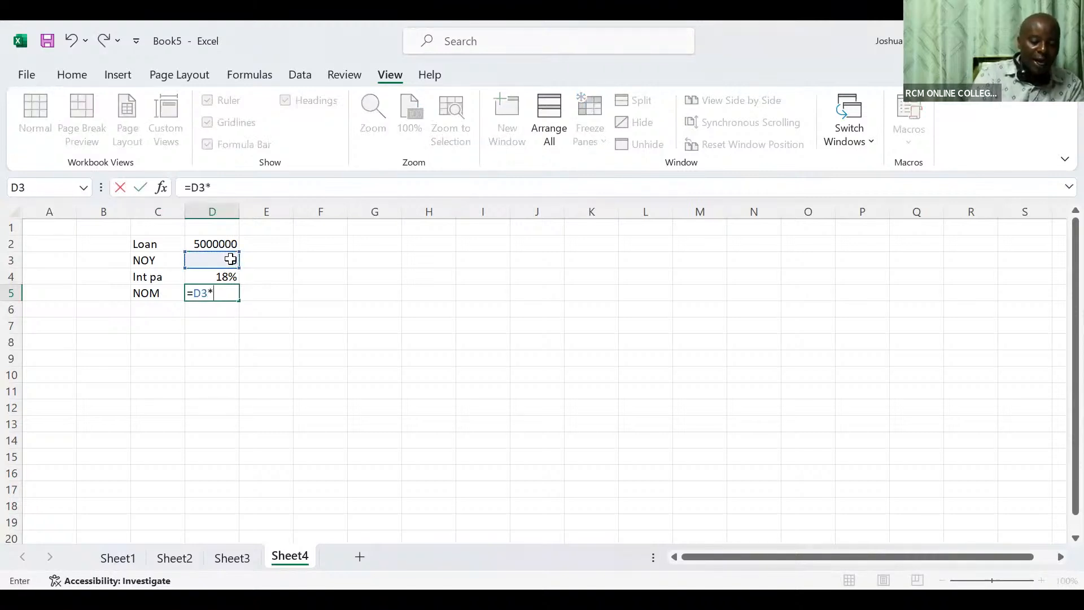
text(12)
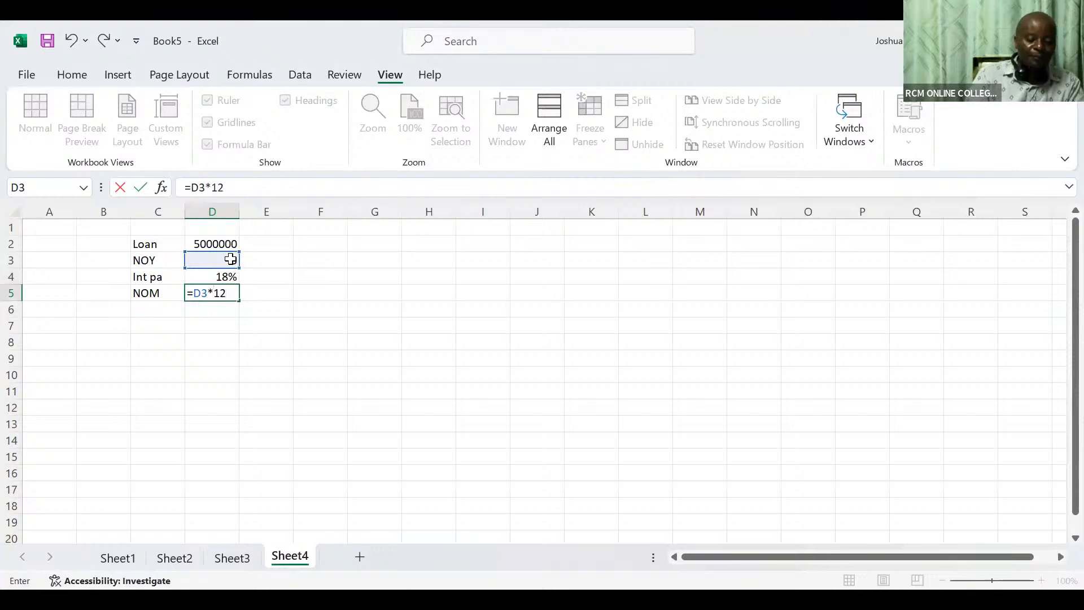
key(Return)
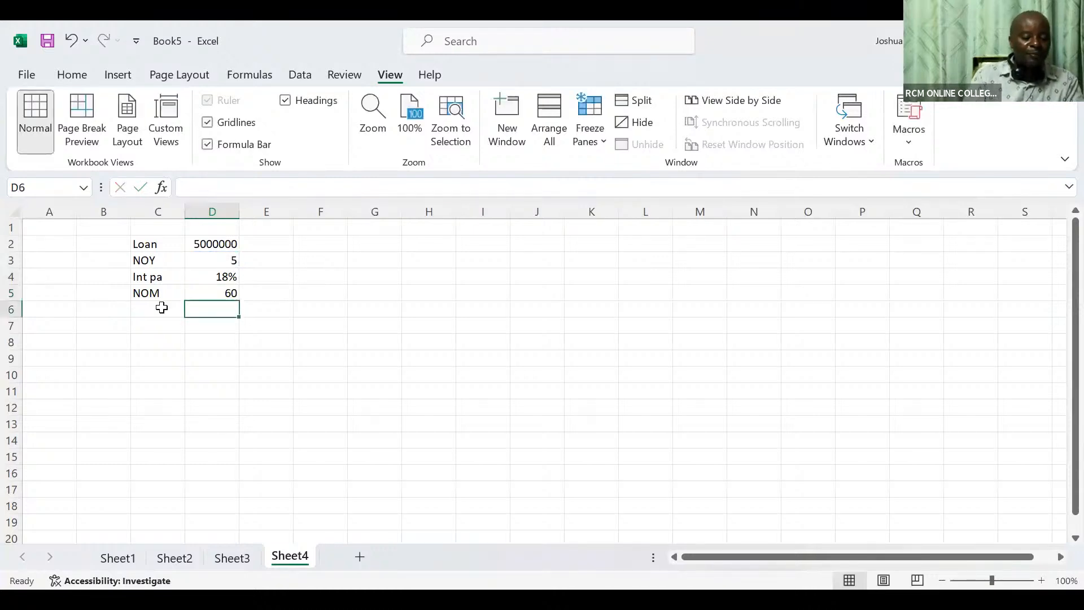
Step: Enter the label Int pm in C6 and calculate the monthly interest rate in D6 with =D4/12
click(162, 307)
text(In)
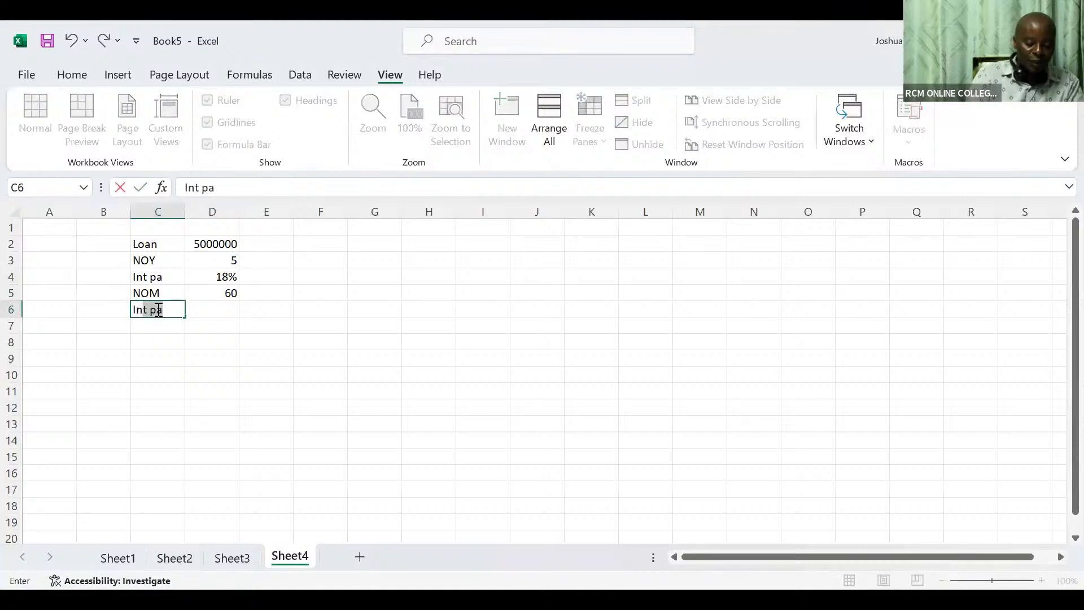
text(t )
text(pm)
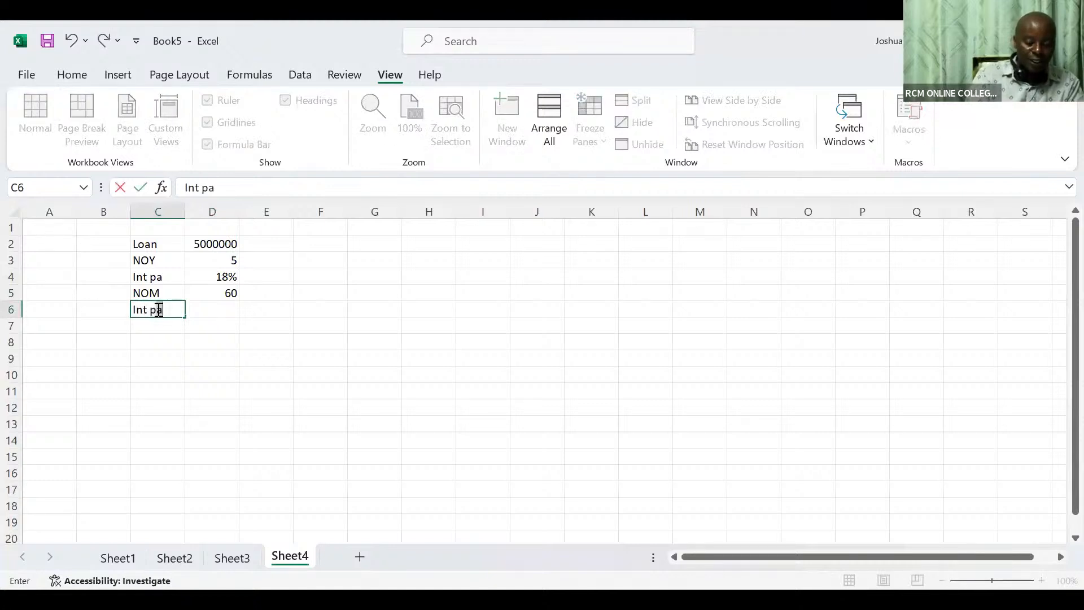
click(211, 309)
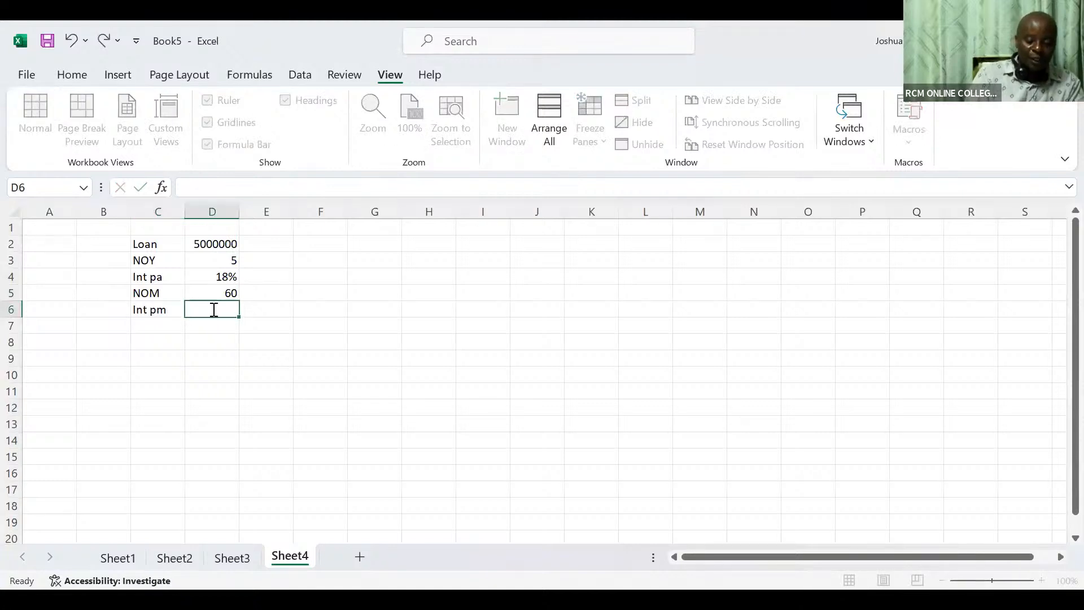
text(=)
click(226, 278)
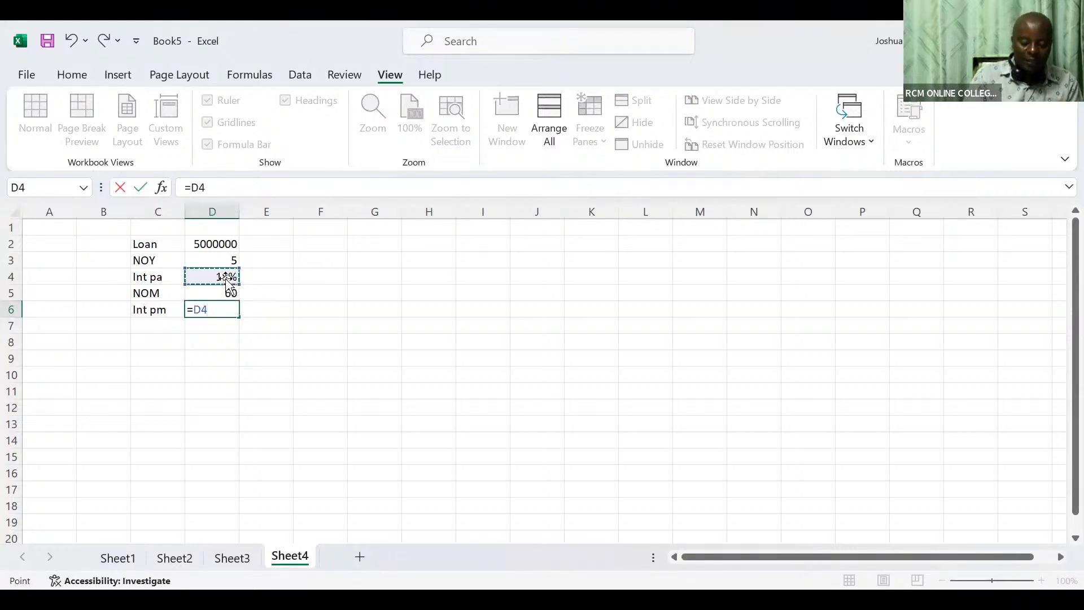
text(/12)
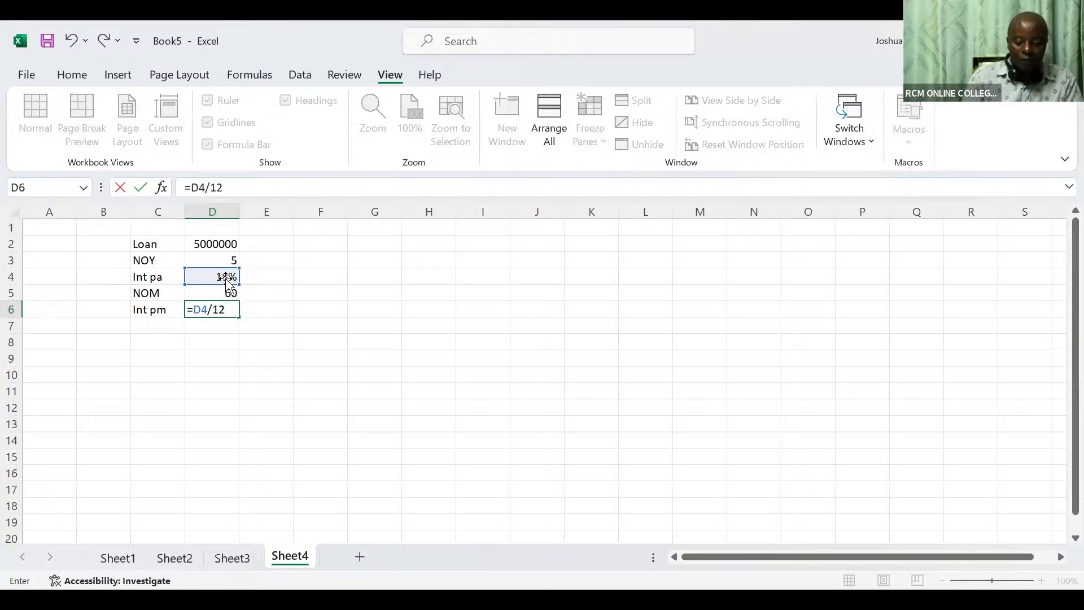
key(Return)
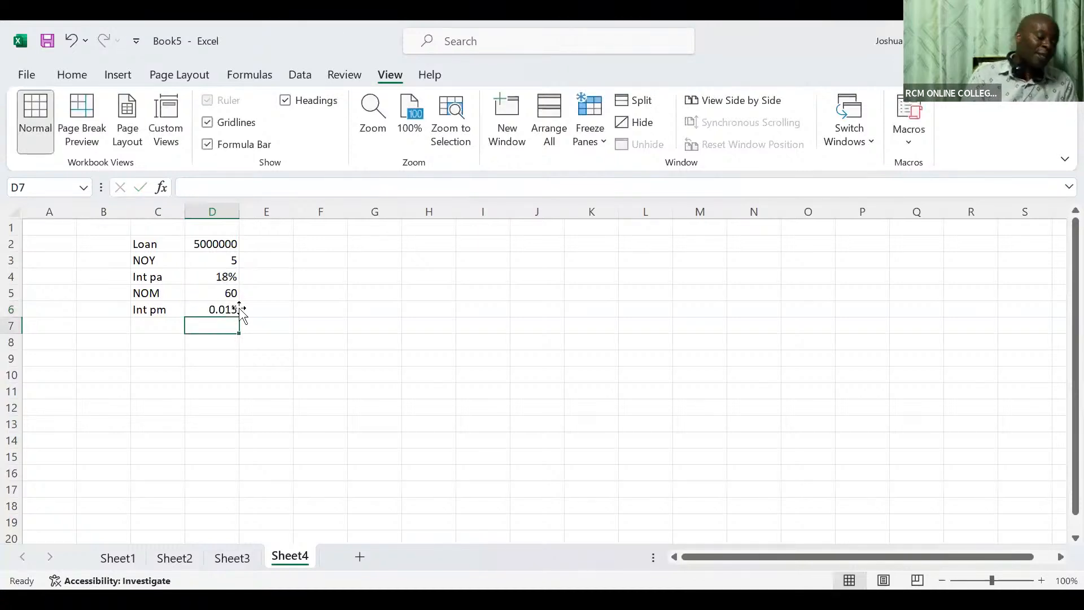
Step: Enter the schedule headings Time, Opening Balance, PMT and Interest across F7:I7
click(330, 326)
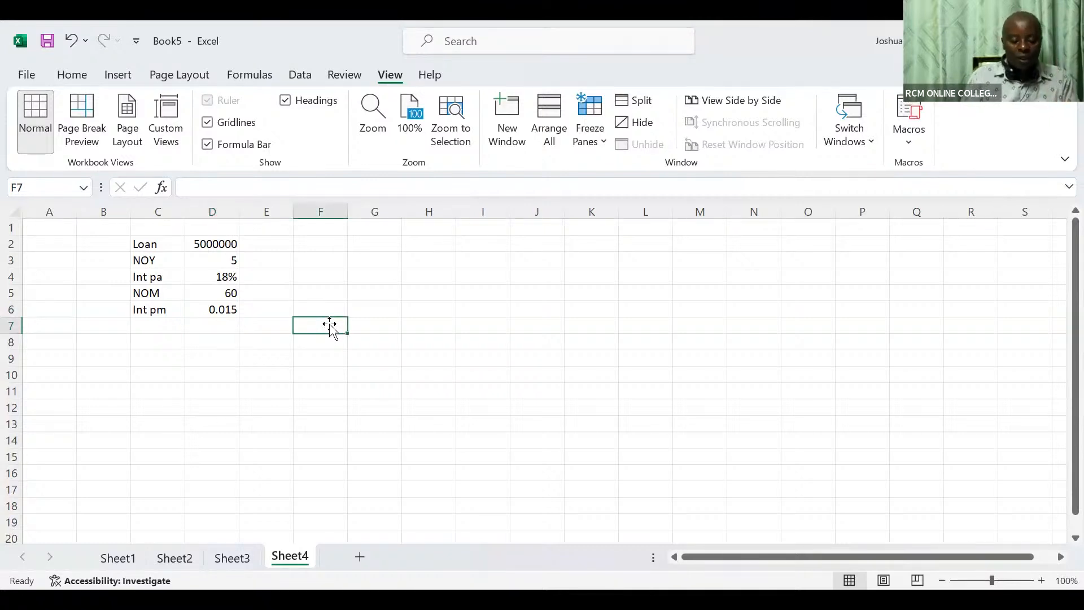
text(Time)
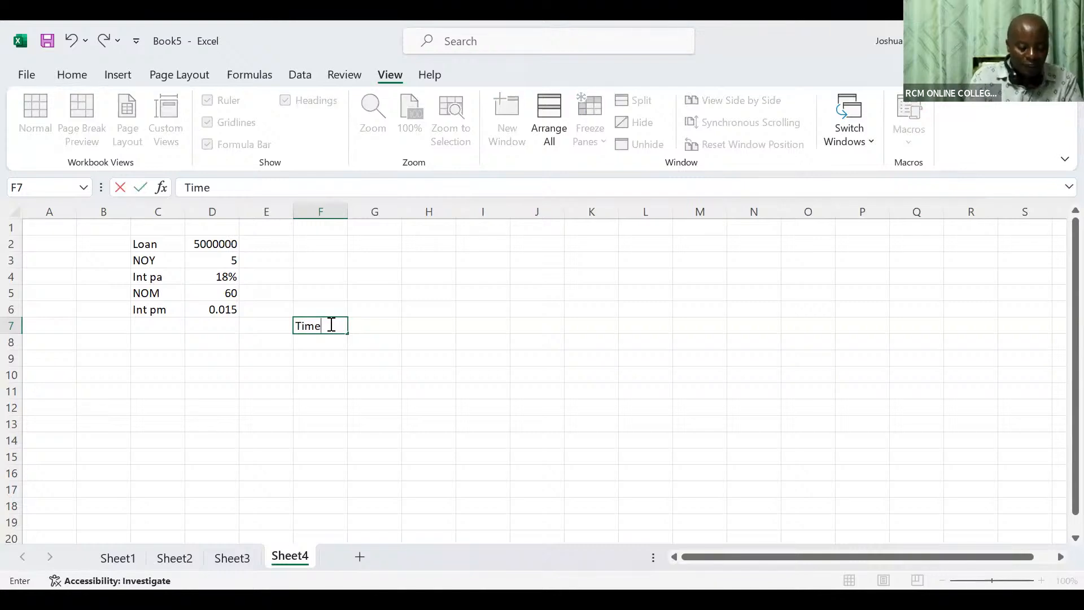
key(Tab)
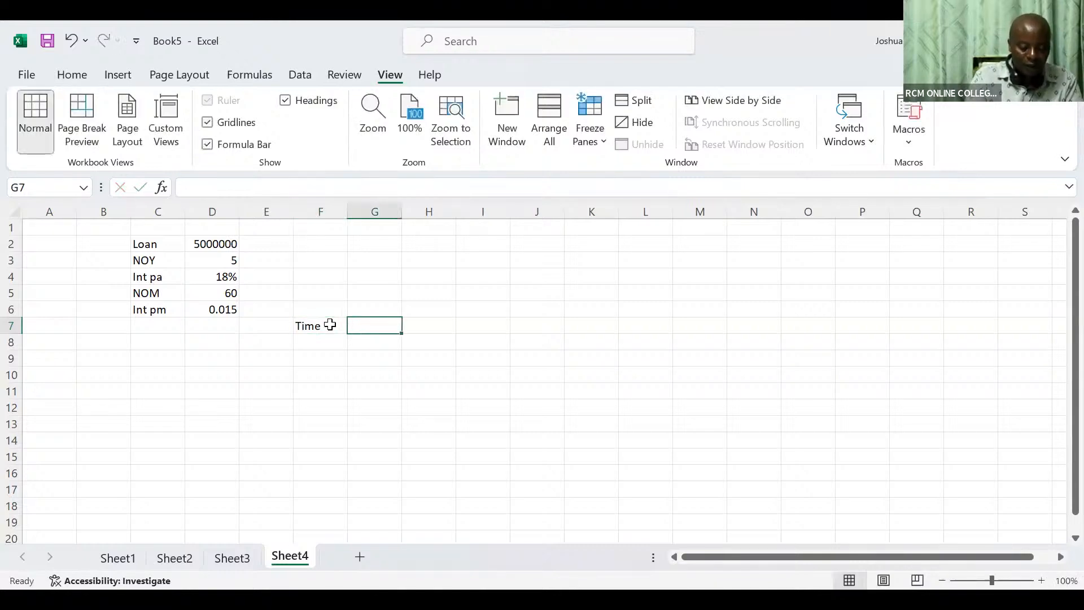
text(Opening)
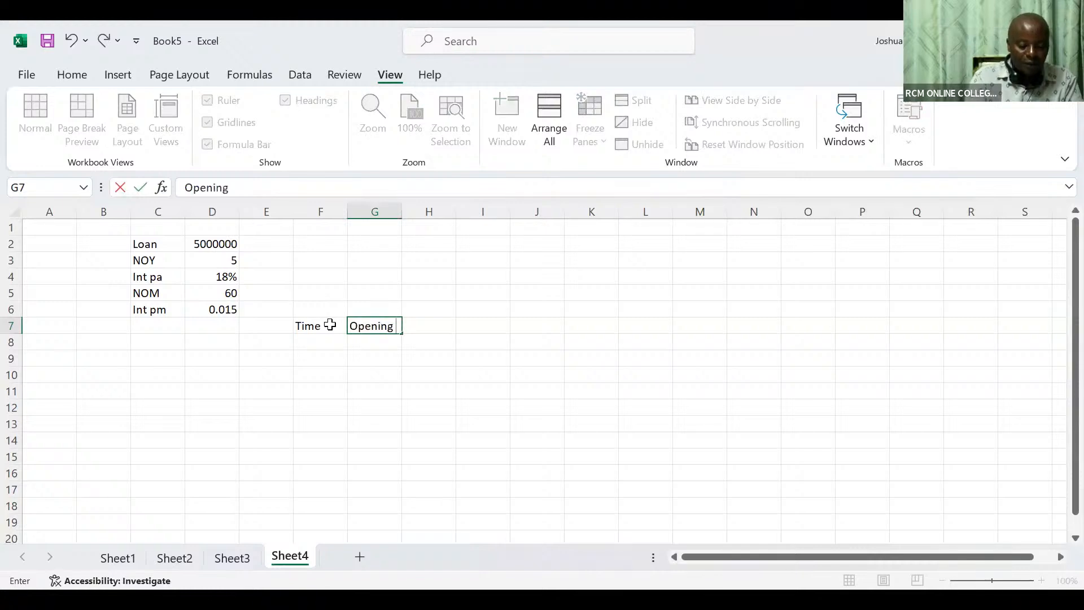
text( Balance)
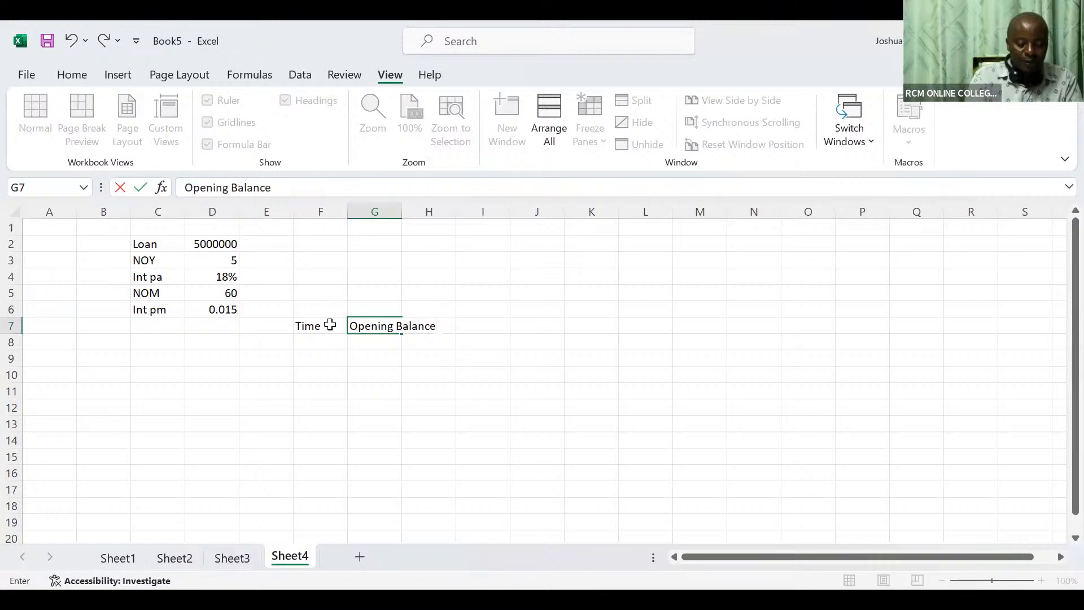
key(Tab)
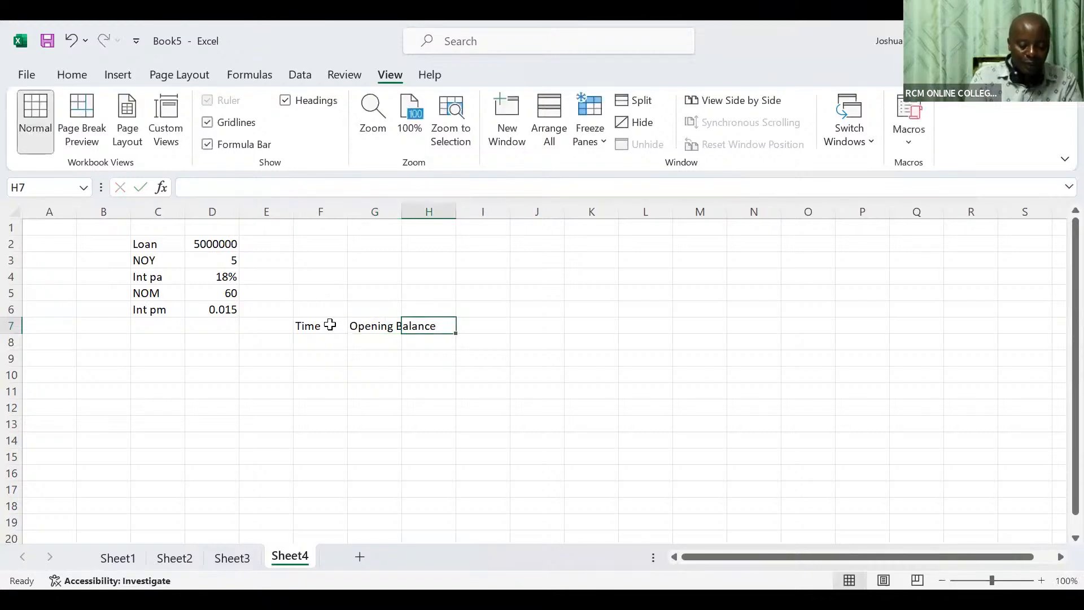
text(PMT)
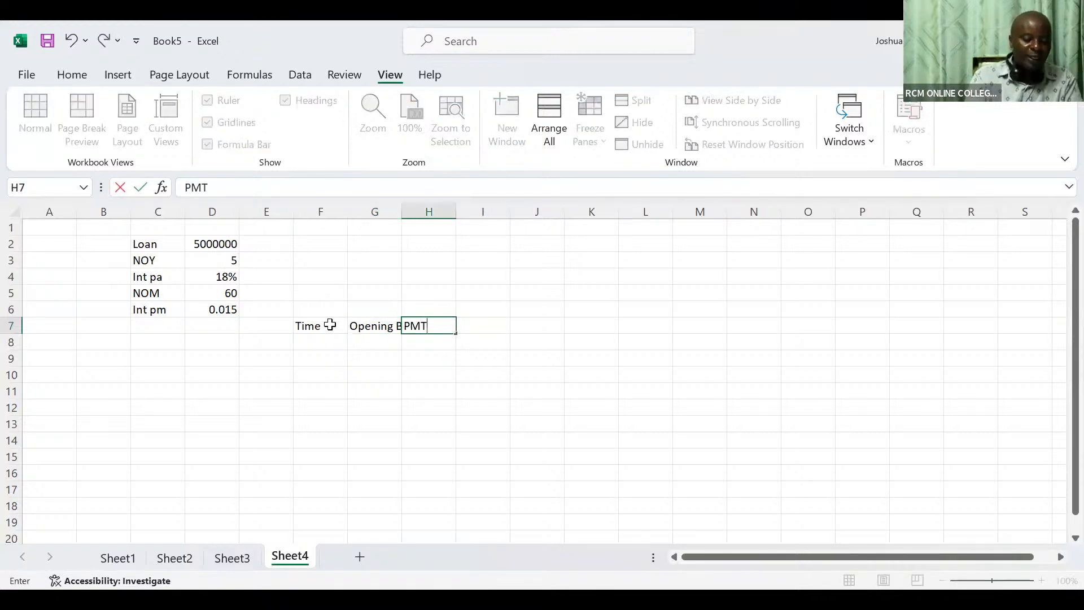
key(Tab)
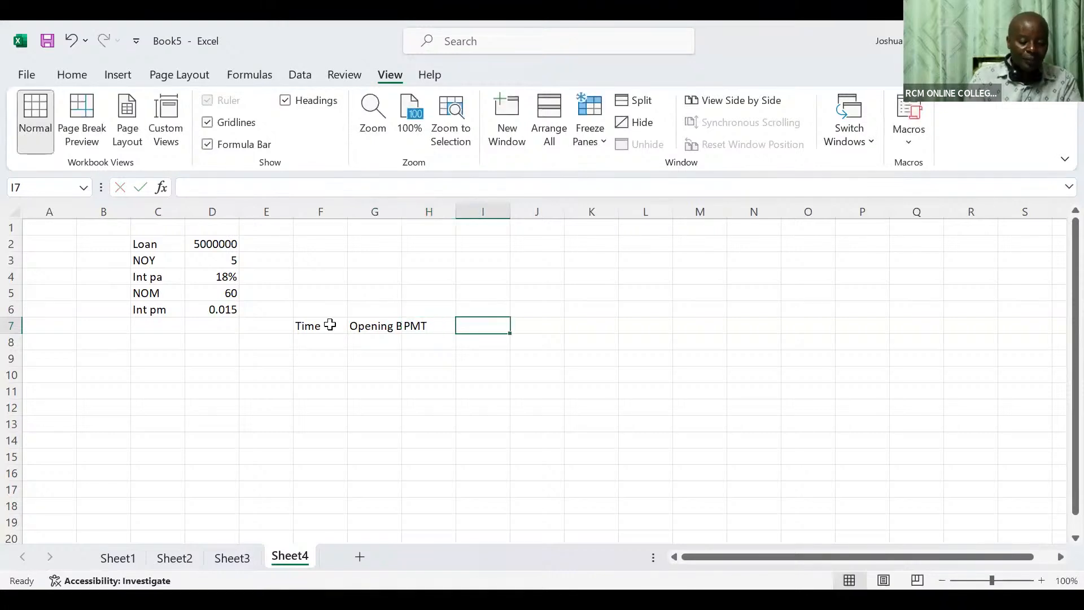
text(Inter)
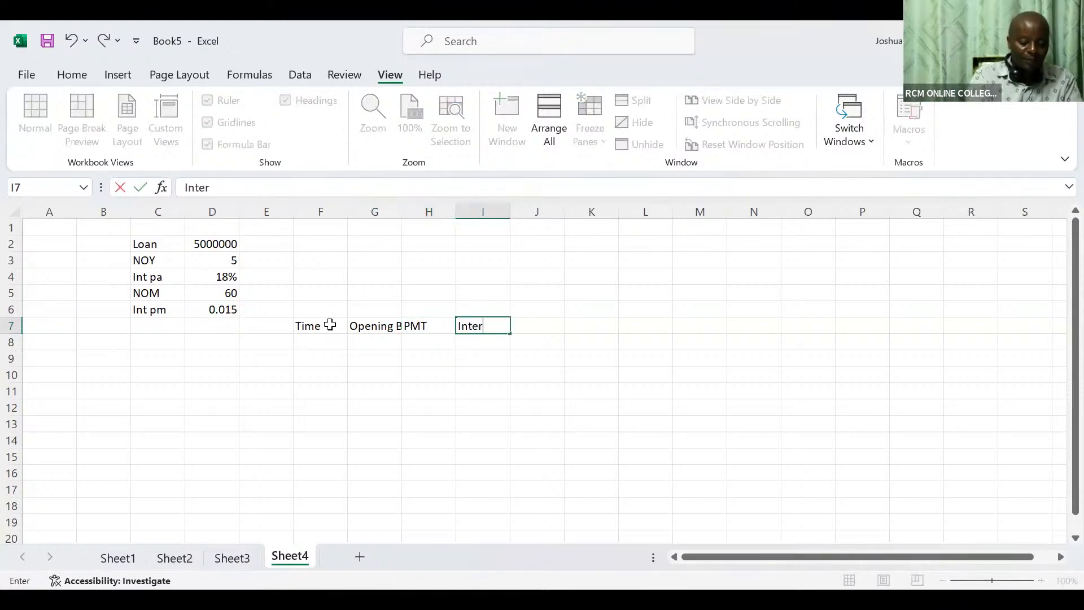
text(est)
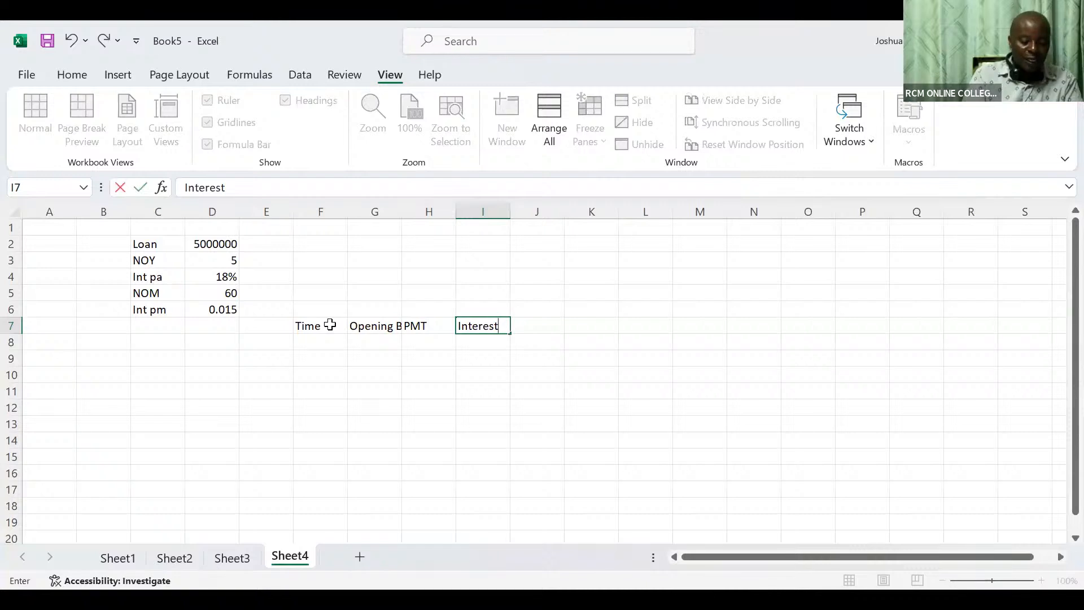
key(Tab)
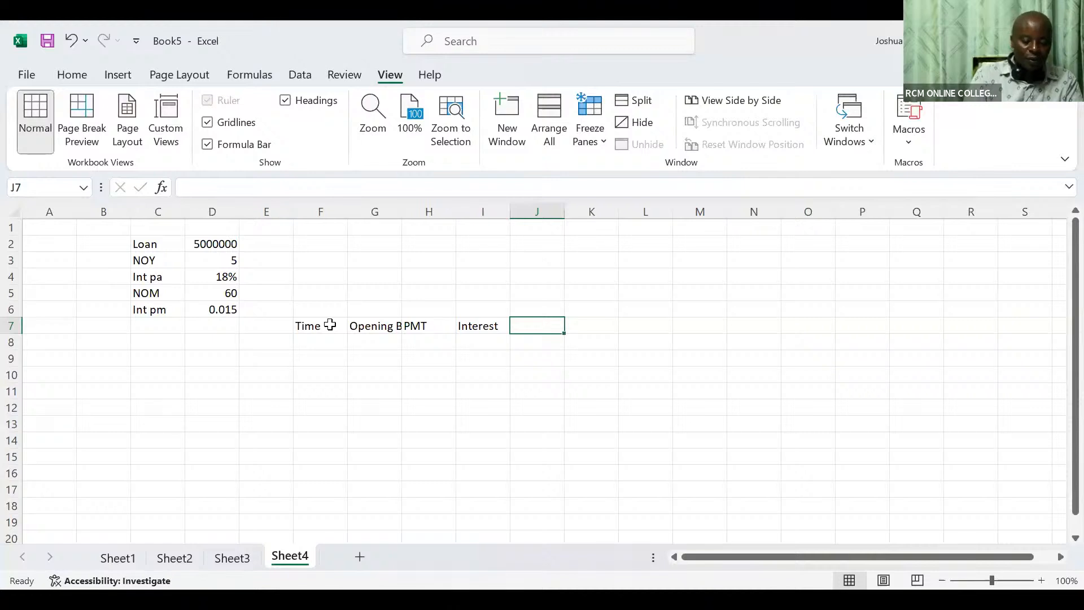
Step: Enter the schedule heading Principal in J7
text(Pricip)
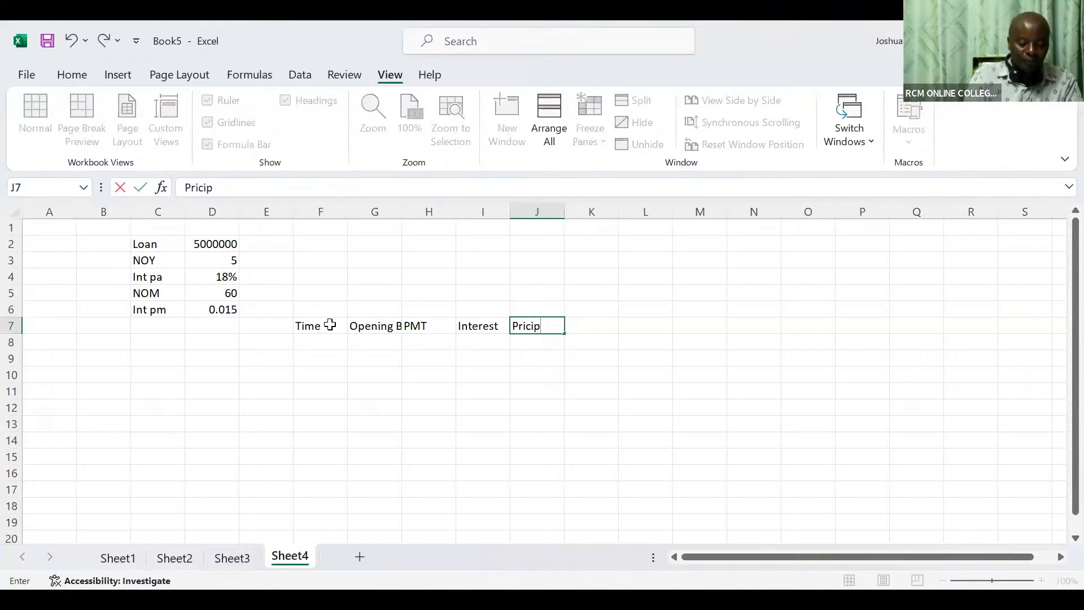
key(BackSpace)
text(ni)
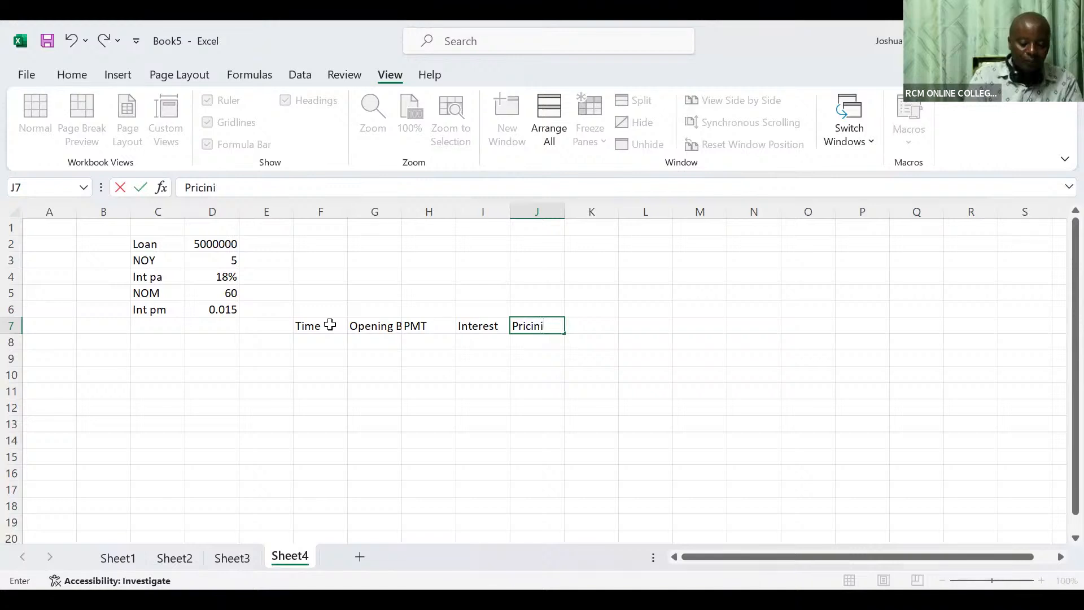
key(BackSpace)
text(cipa)
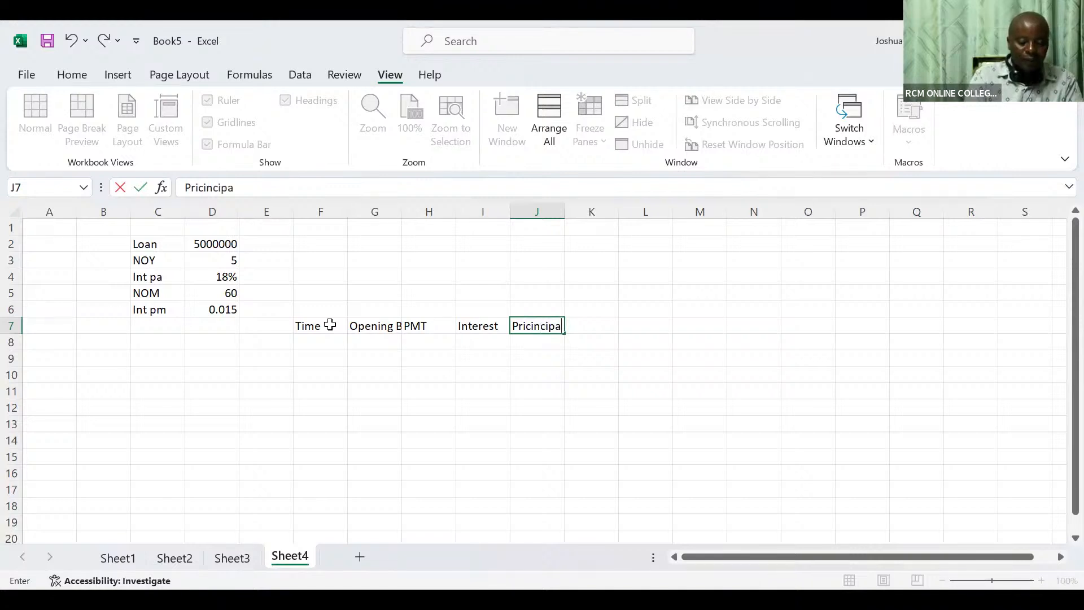
key(BackSpace)
key(BackSpace)
key(BackSpace)
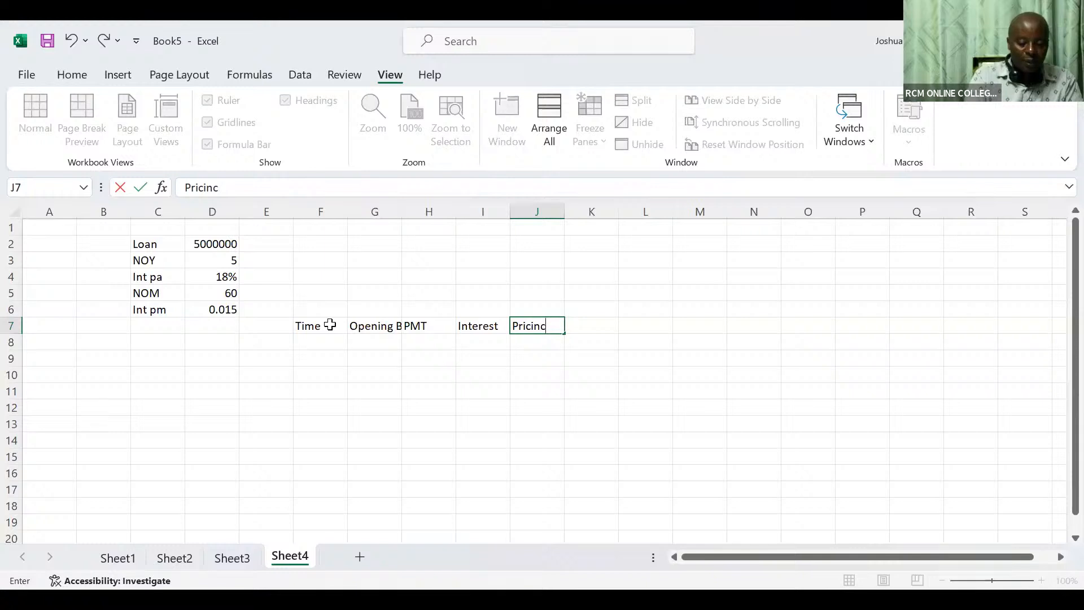
key(BackSpace)
key(BackSpace)
key(BackSpace)
key(BackSpace)
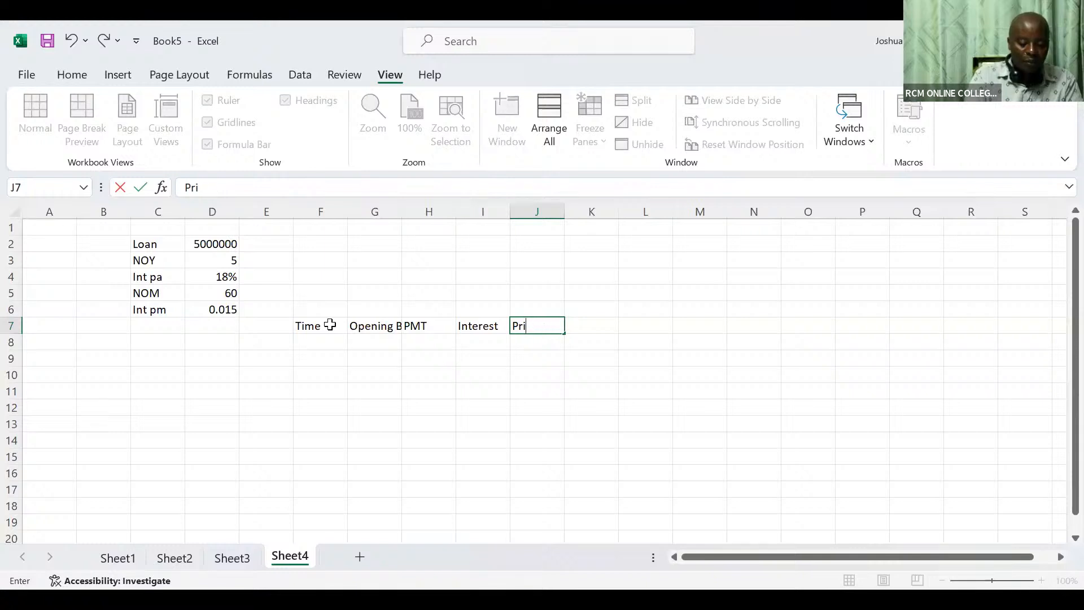
text(ncipal)
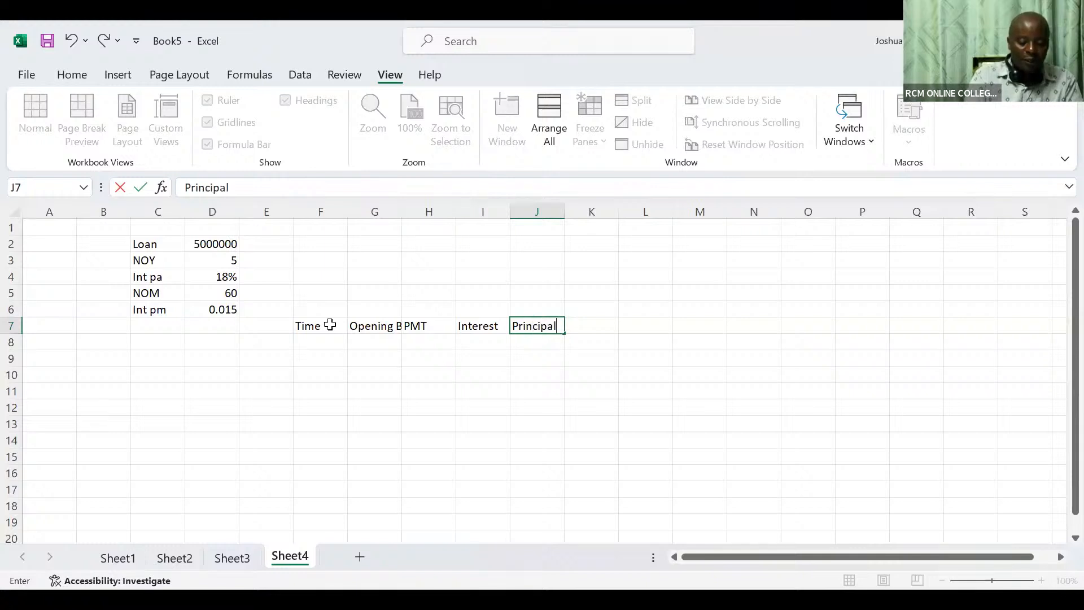
key(Tab)
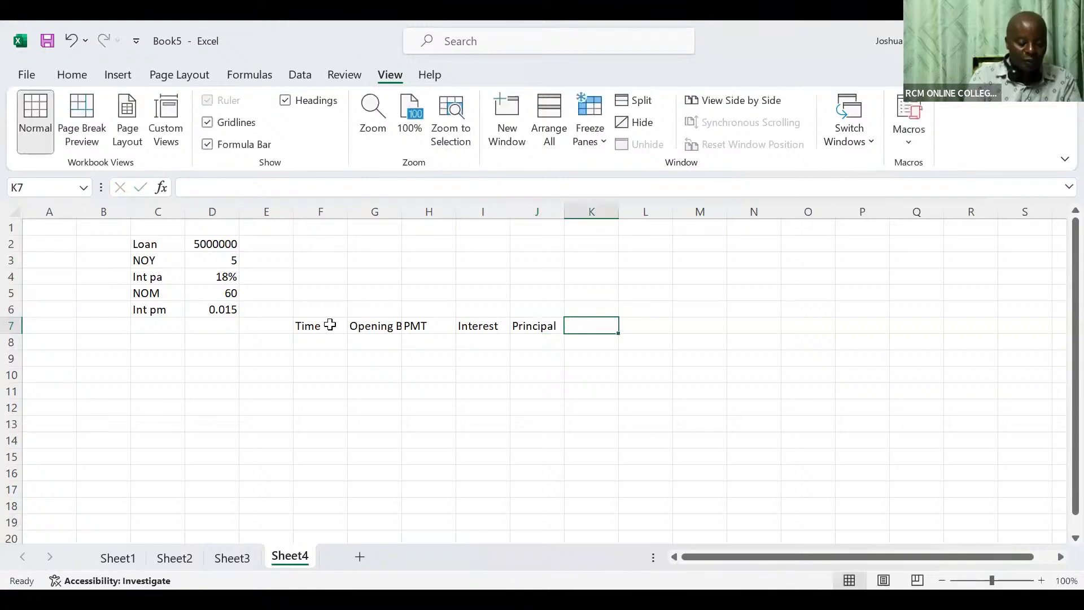
Step: Enter the schedule heading Closing Balance in K7
text(L)
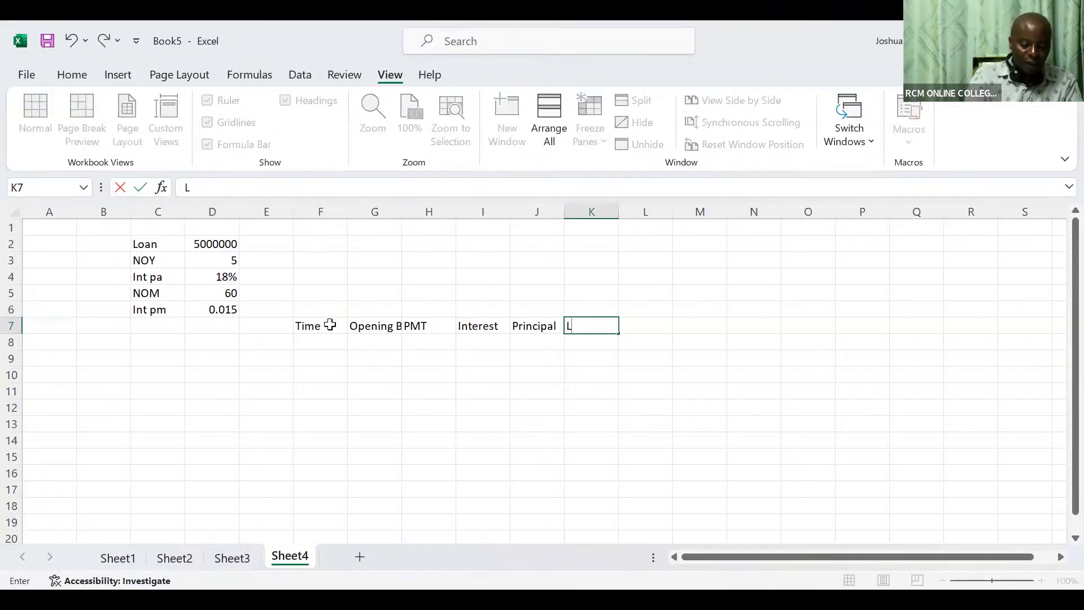
key(BackSpace)
text(Closing)
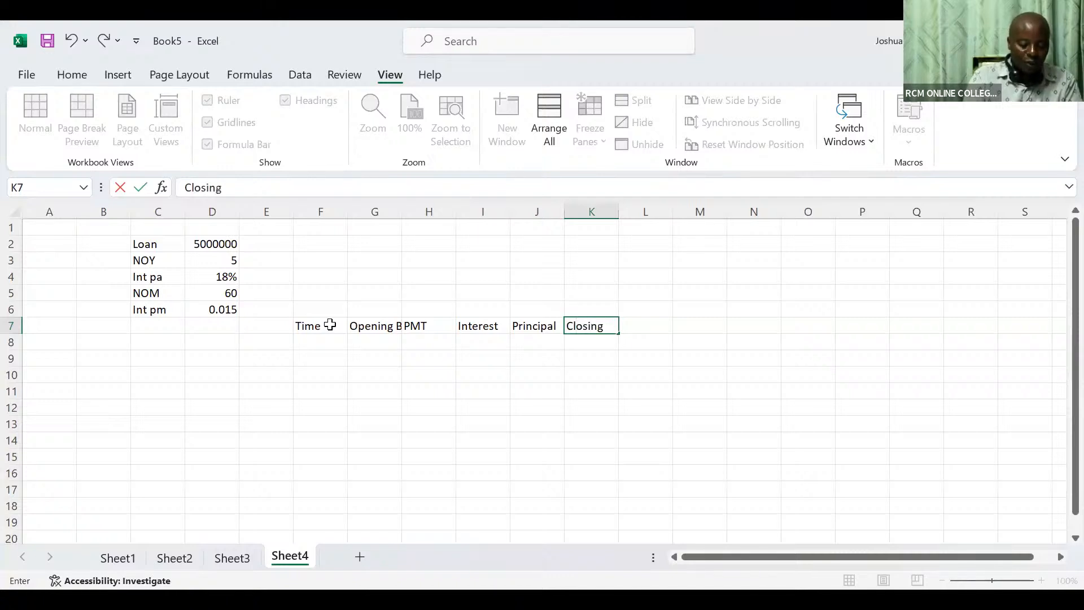
text( Balance)
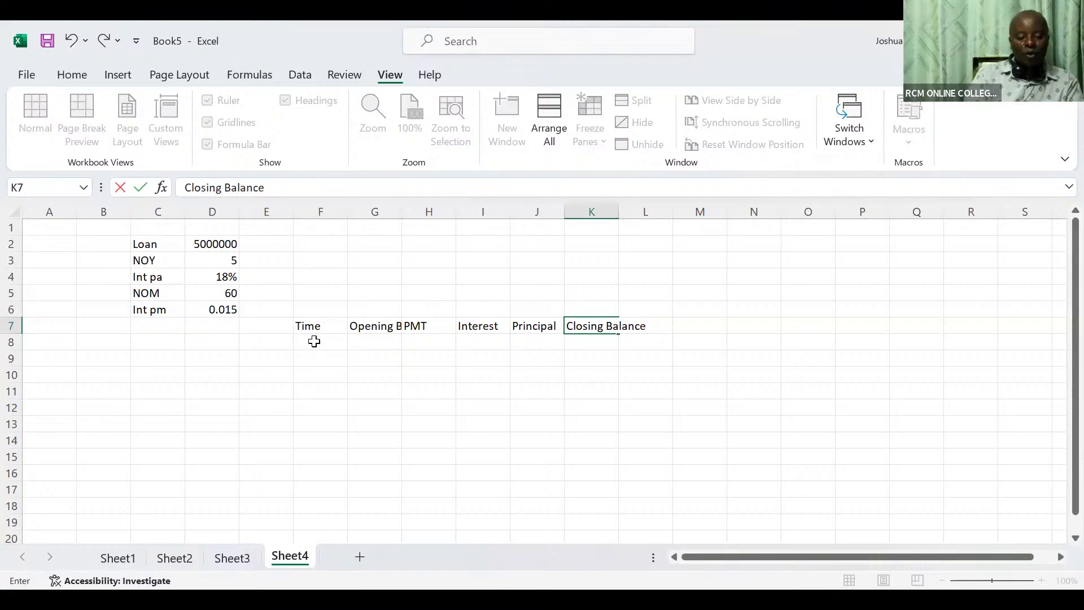
click(313, 341)
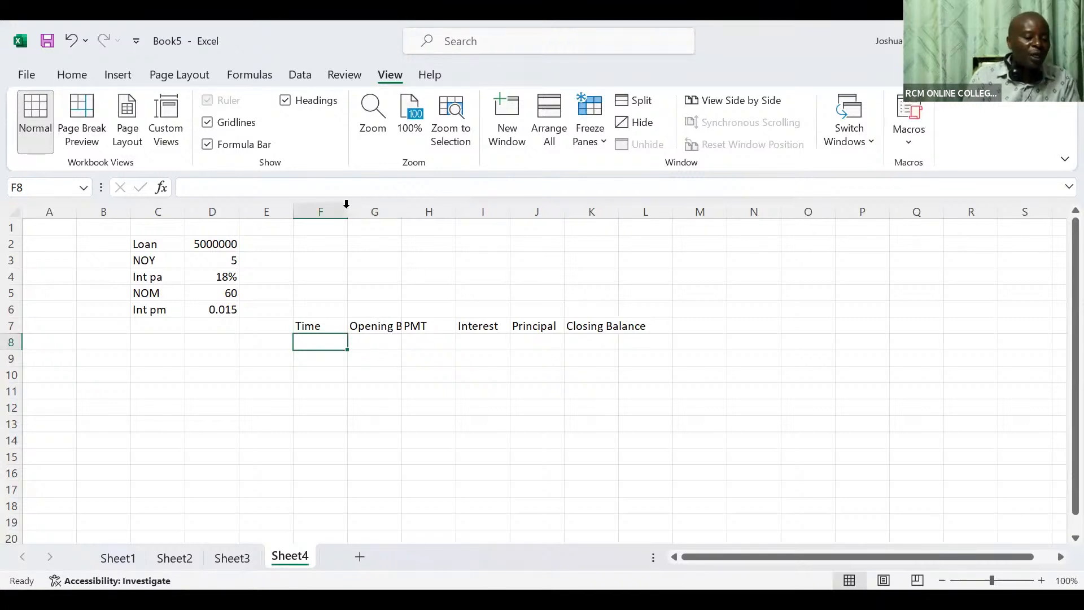
Step: AutoFit the widths of all columns on the sheet so the schedule headings fit
mouse_move(347, 204)
mouse_down()
mouse_move(413, 208)
mouse_move(346, 209)
mouse_up()
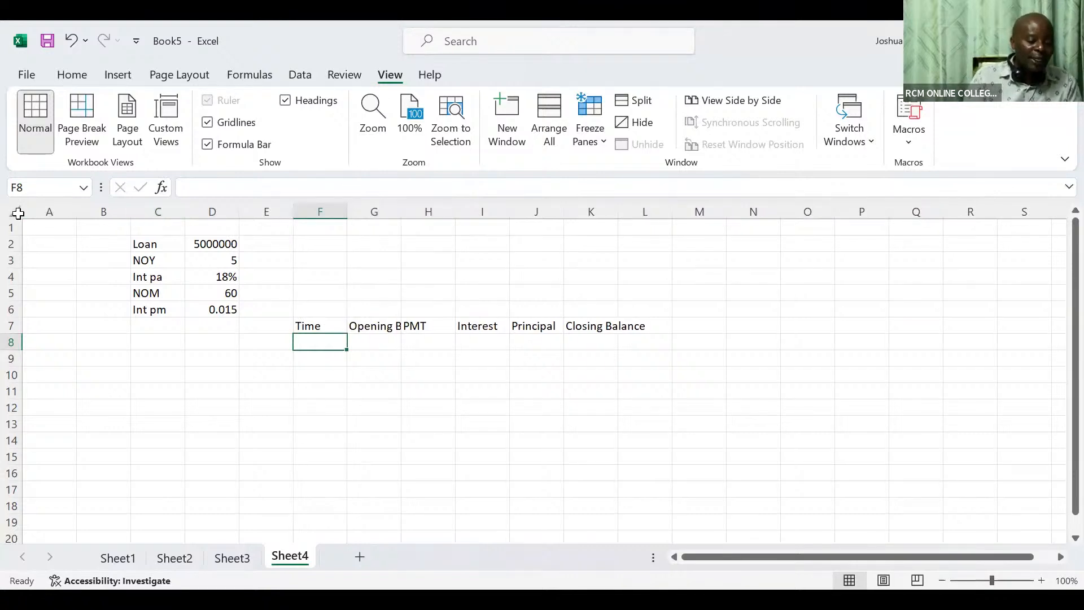
click(18, 213)
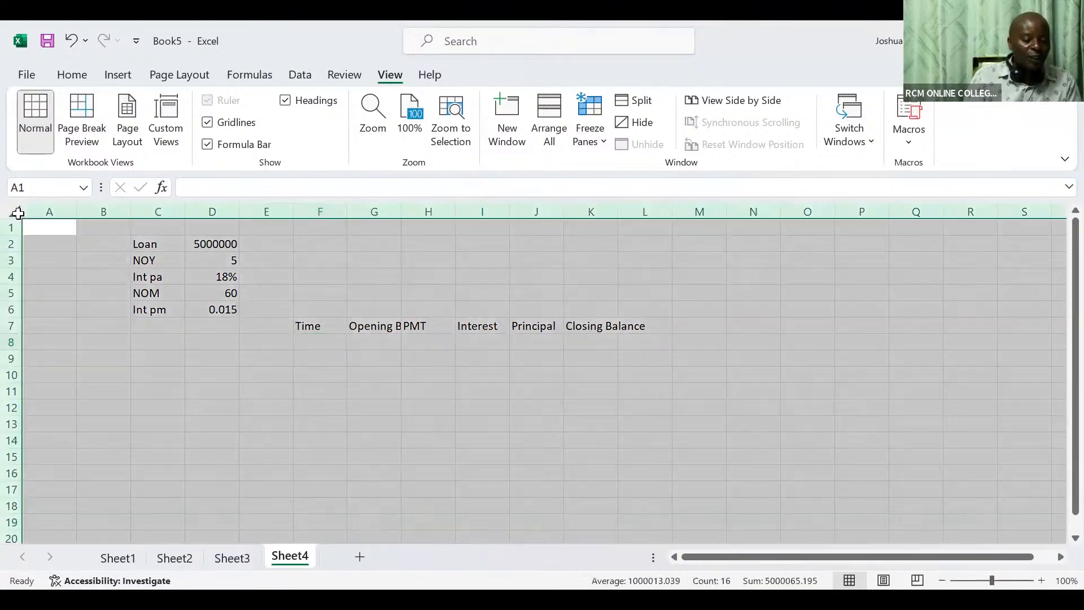
double_click(184, 211)
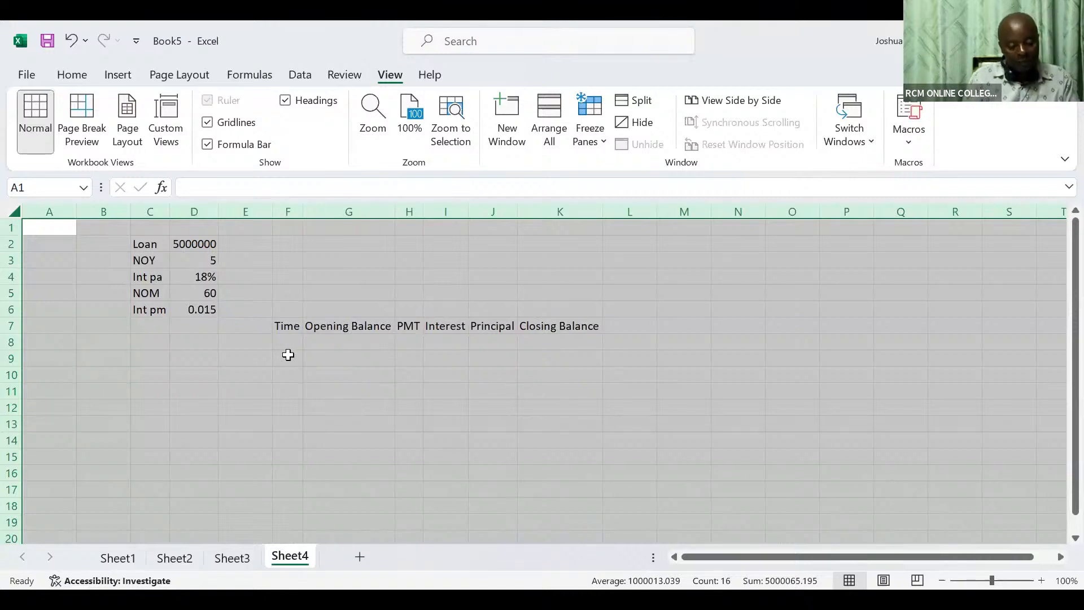
Step: Fill the Time column with the 60 monthly periods by entering =SEQUENCE(60) in F9
click(288, 355)
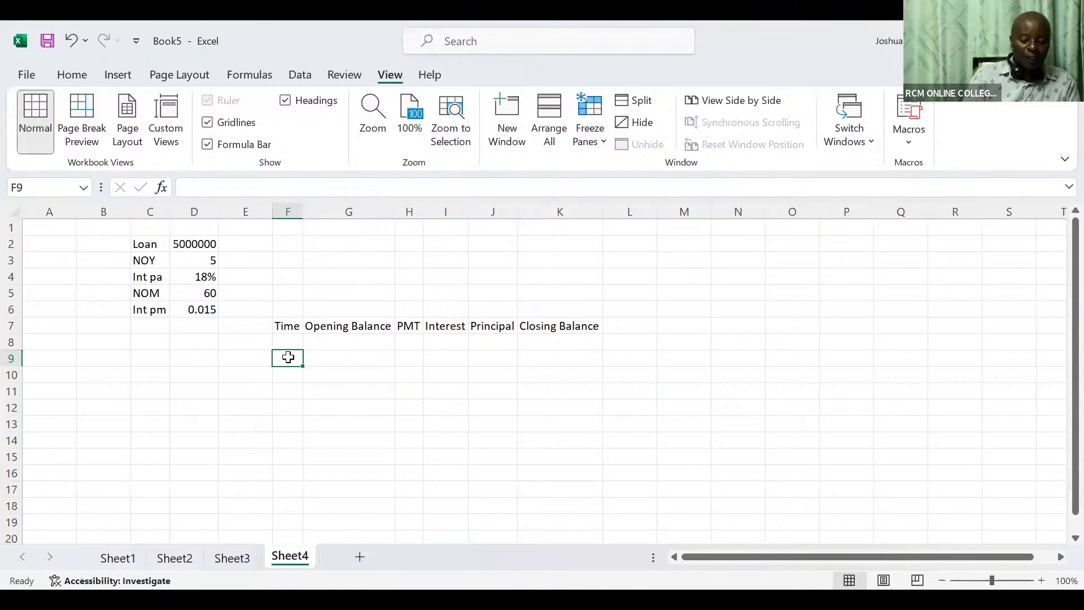
text(=)
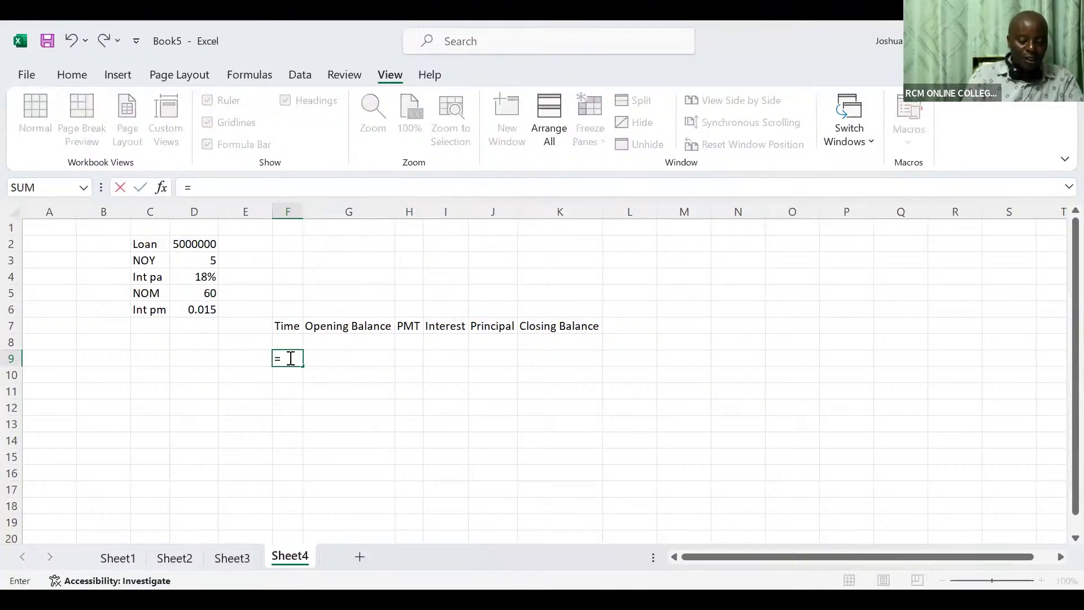
text(sequence)
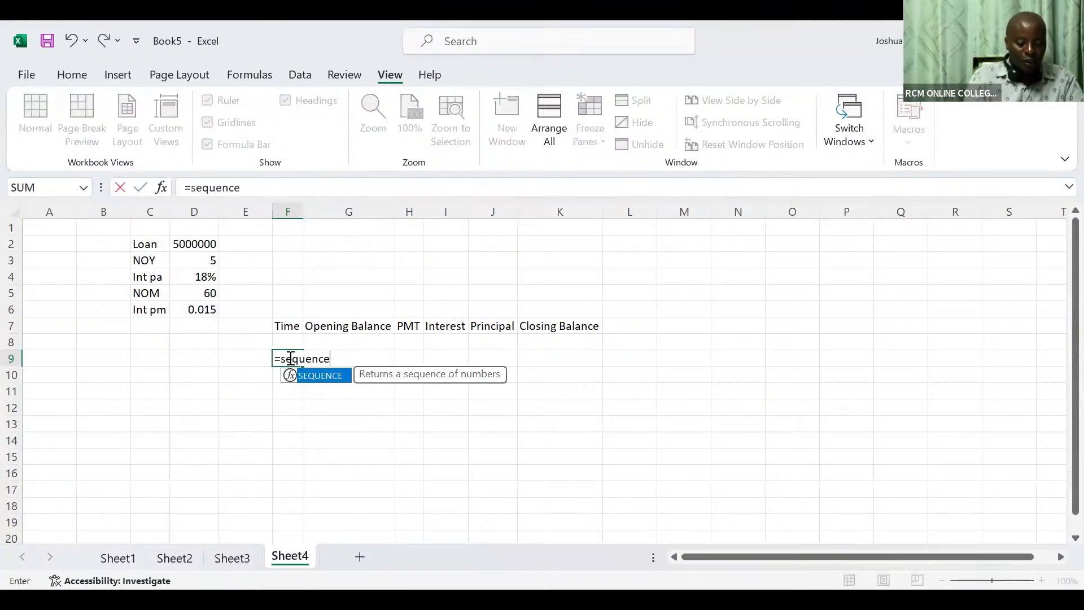
key(Tab)
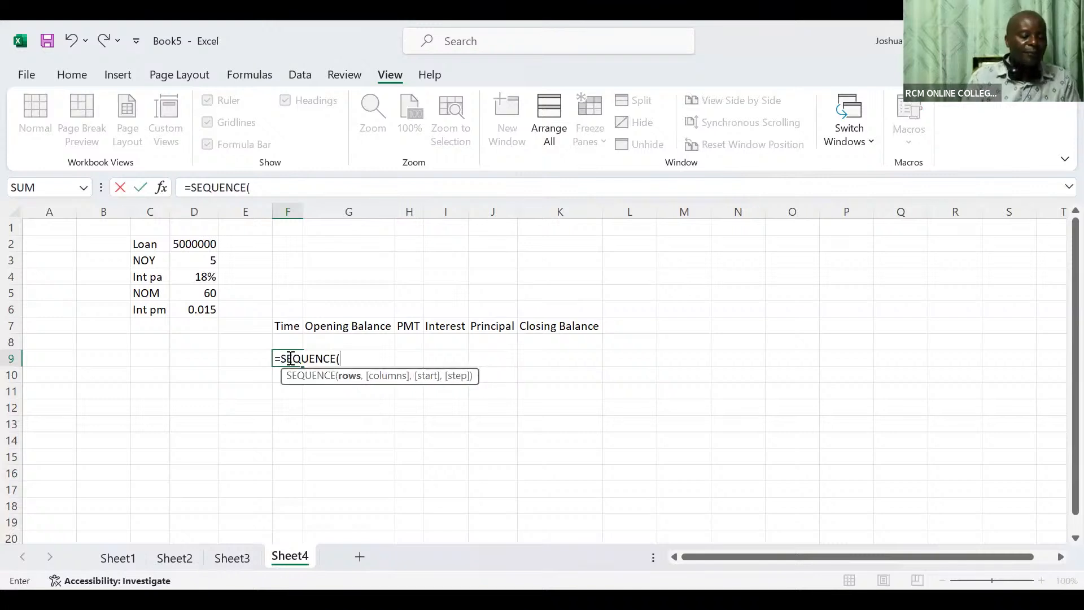
text(60)
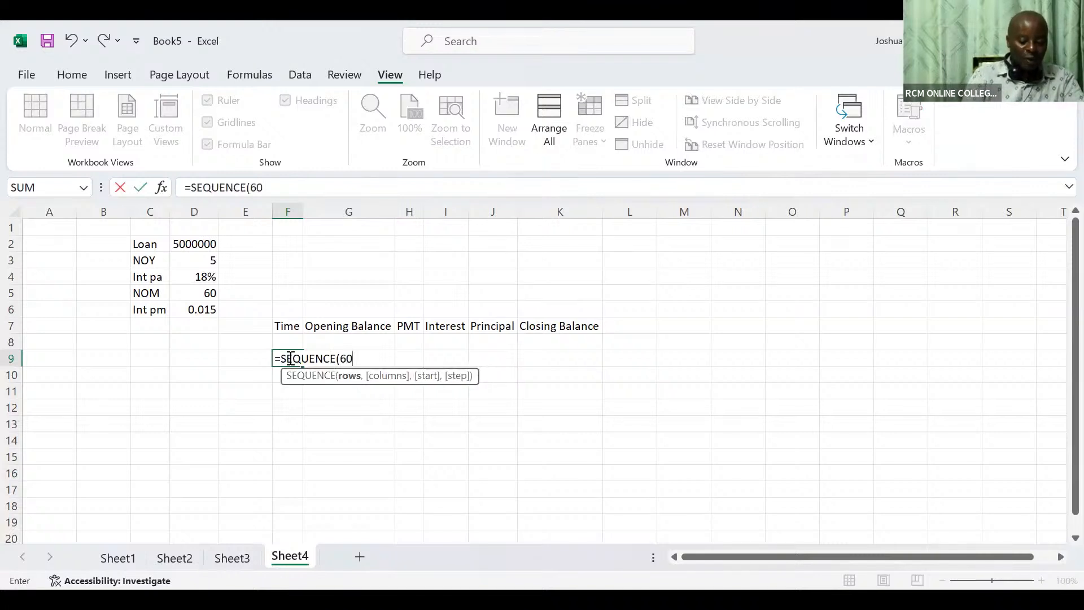
key(Return)
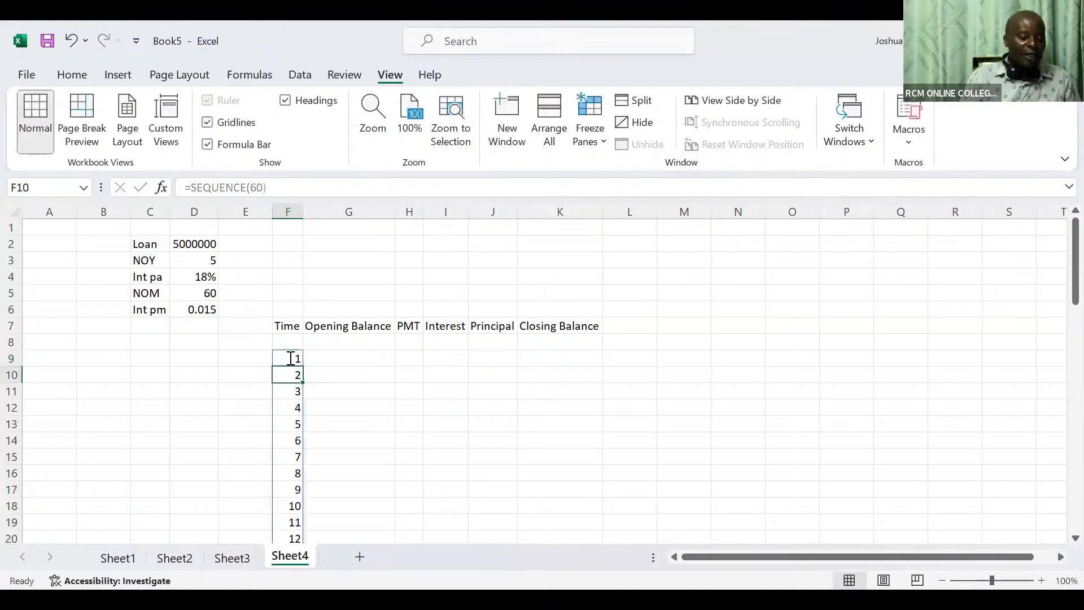
Step: Enter 0 in F8 as the starting period above the Time sequence
key(Up)
key(Up)
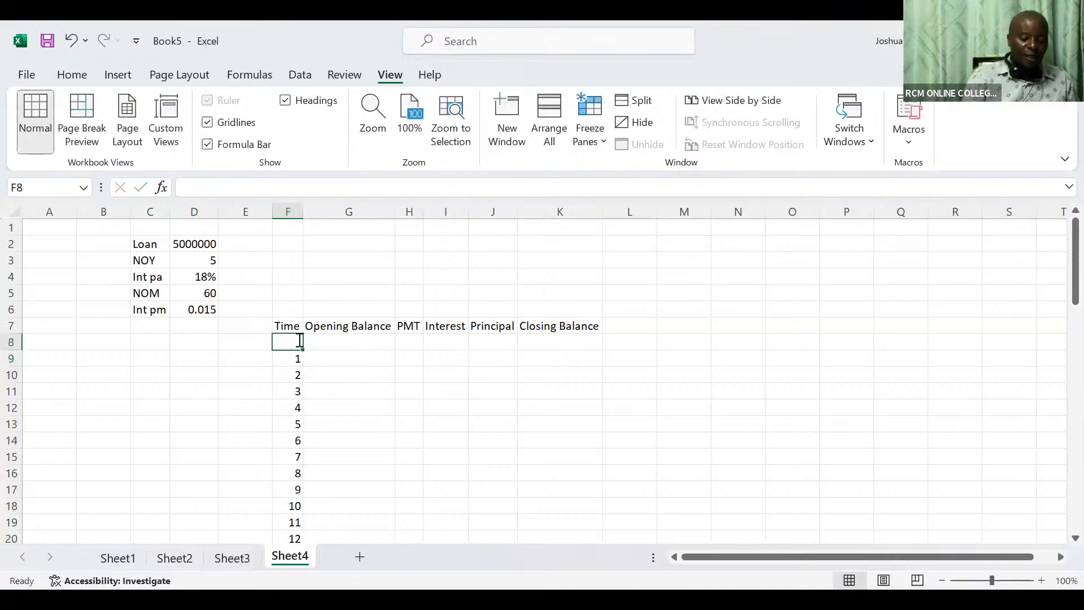
text(0)
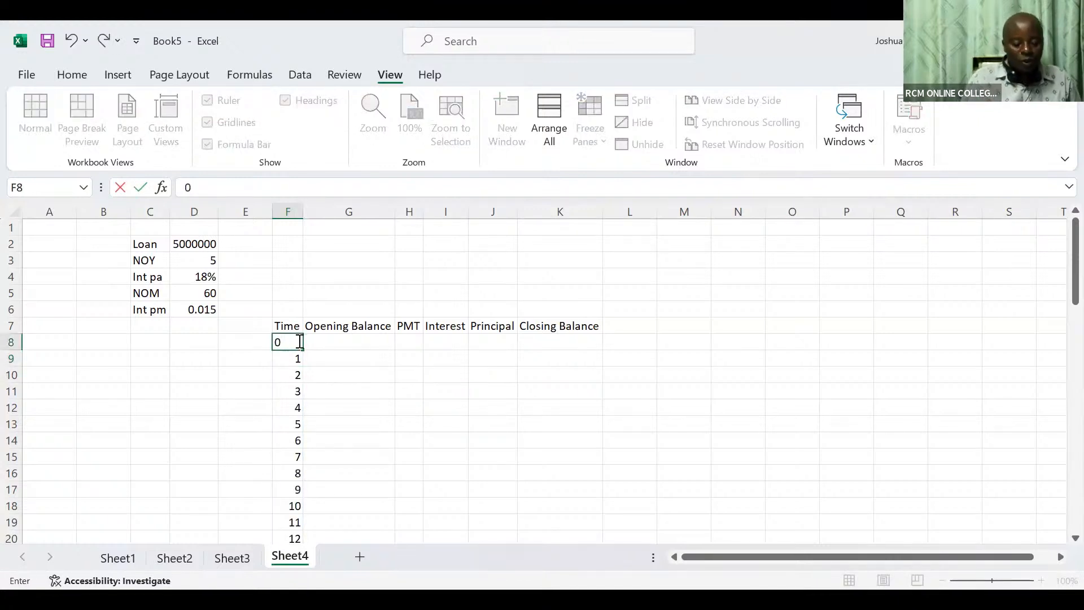
click(241, 374)
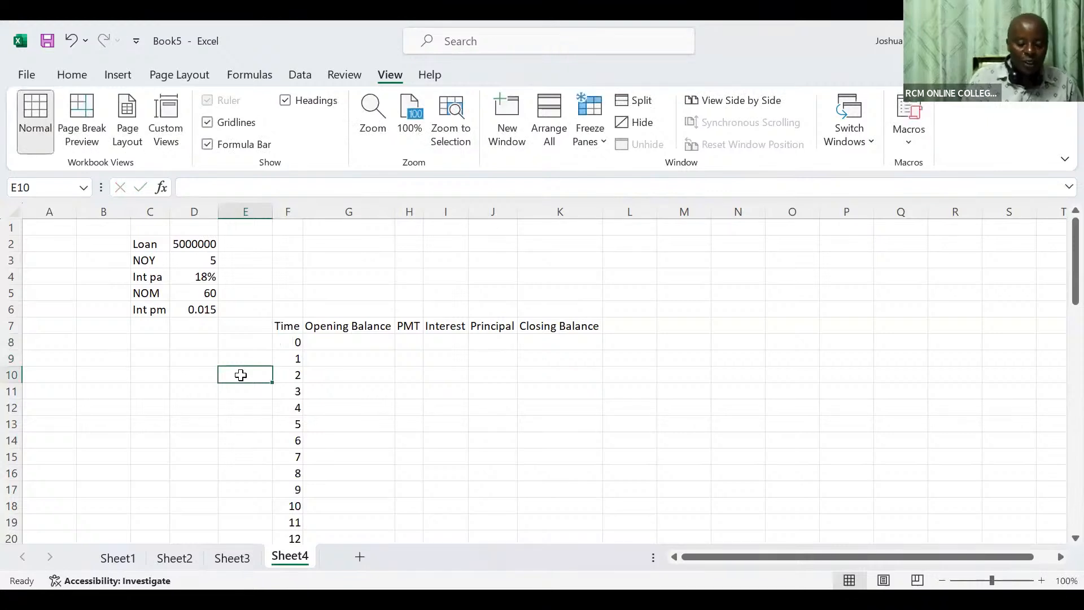
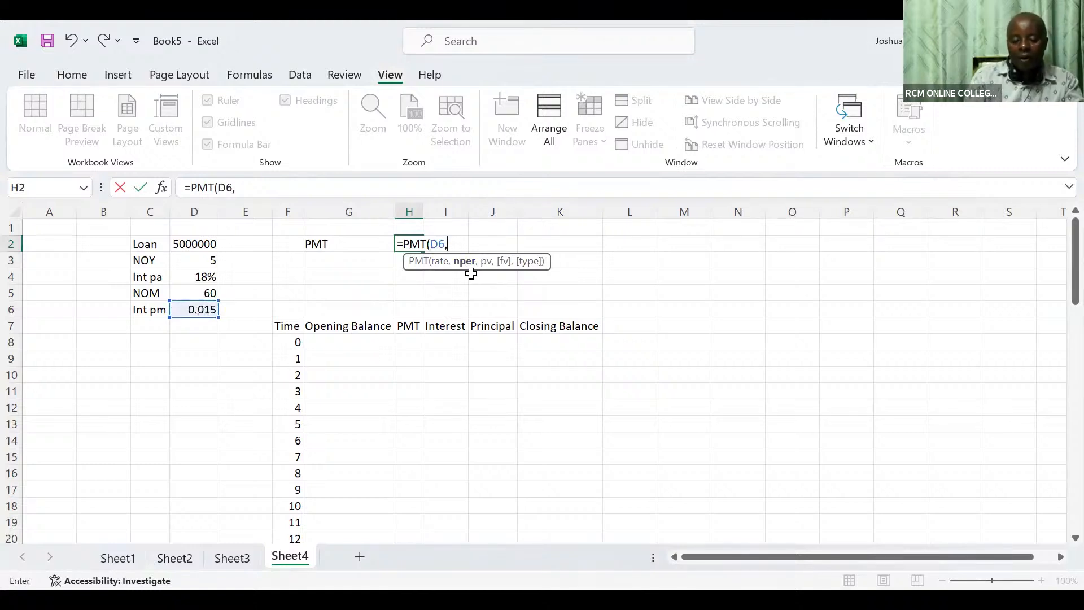
Step: Complete the payment formula in H2 as =PMT(D6,D5,-D2), using the number of months and the negative loan amount
click(202, 294)
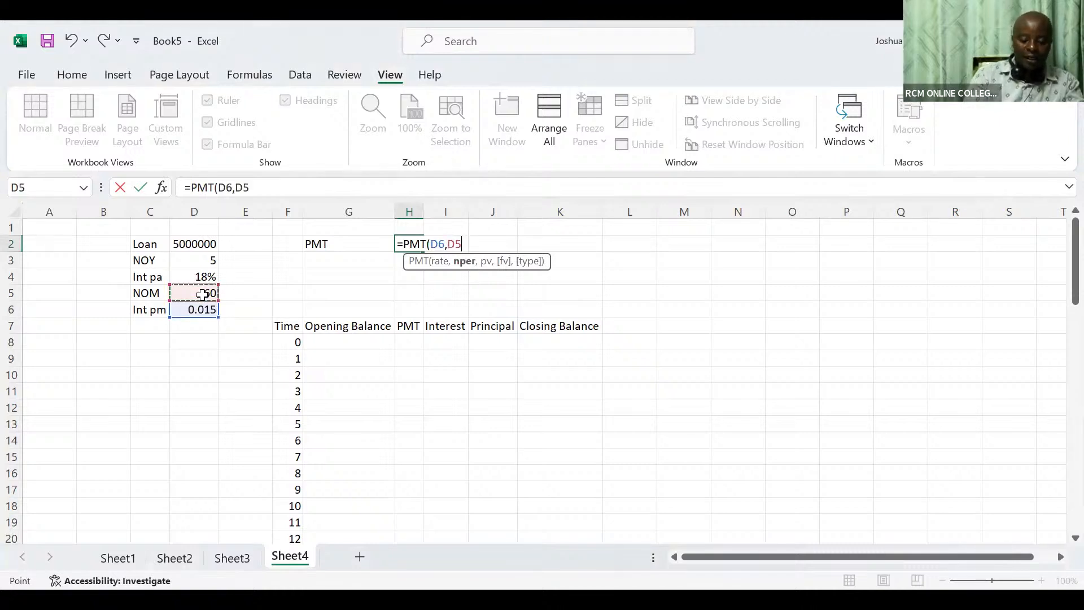
text(,-)
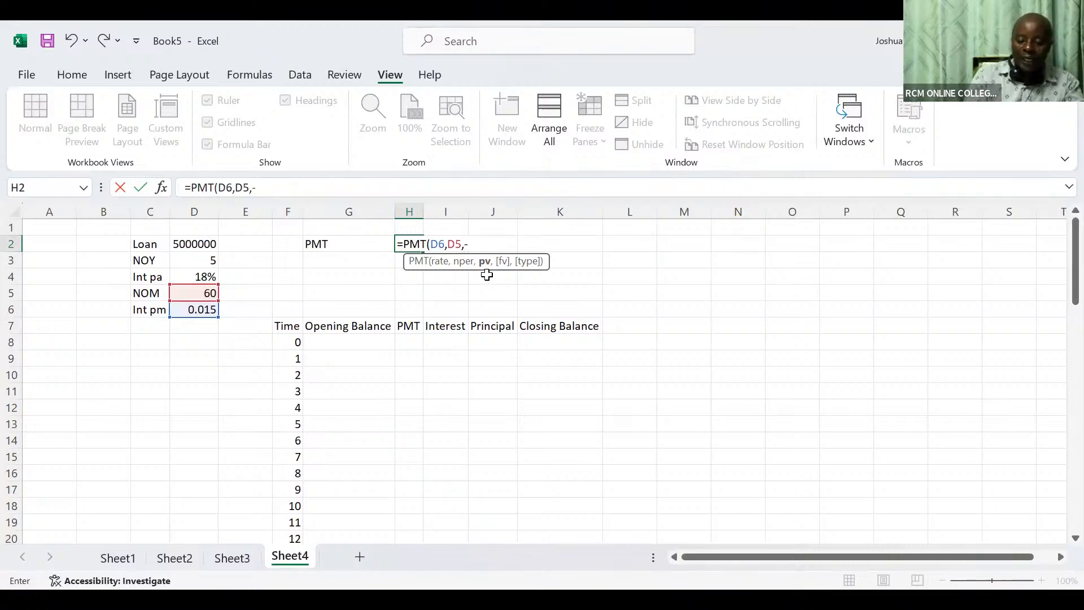
click(193, 244)
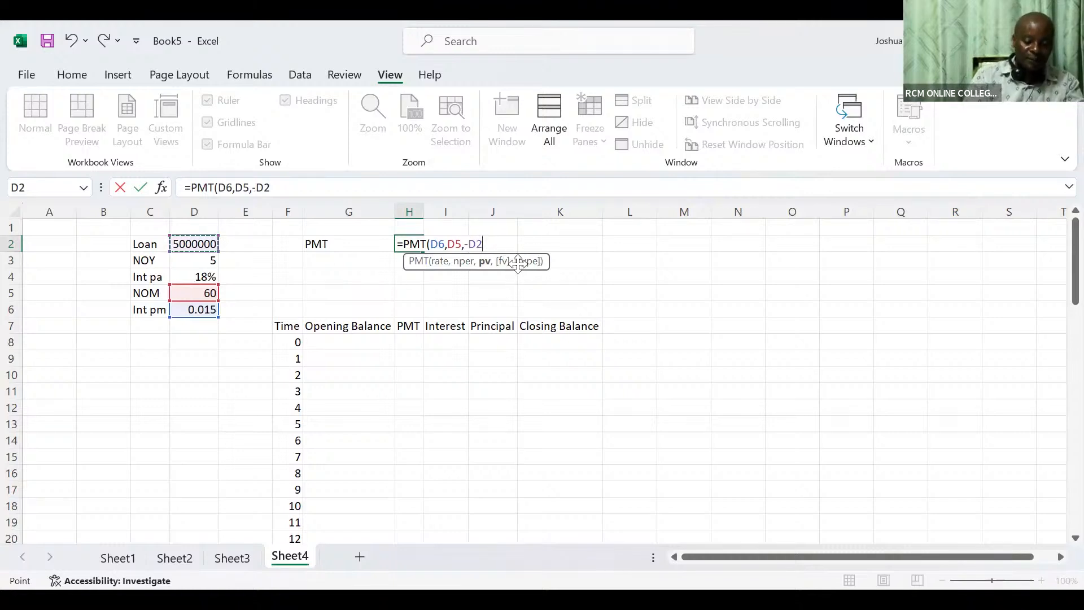
key(Return)
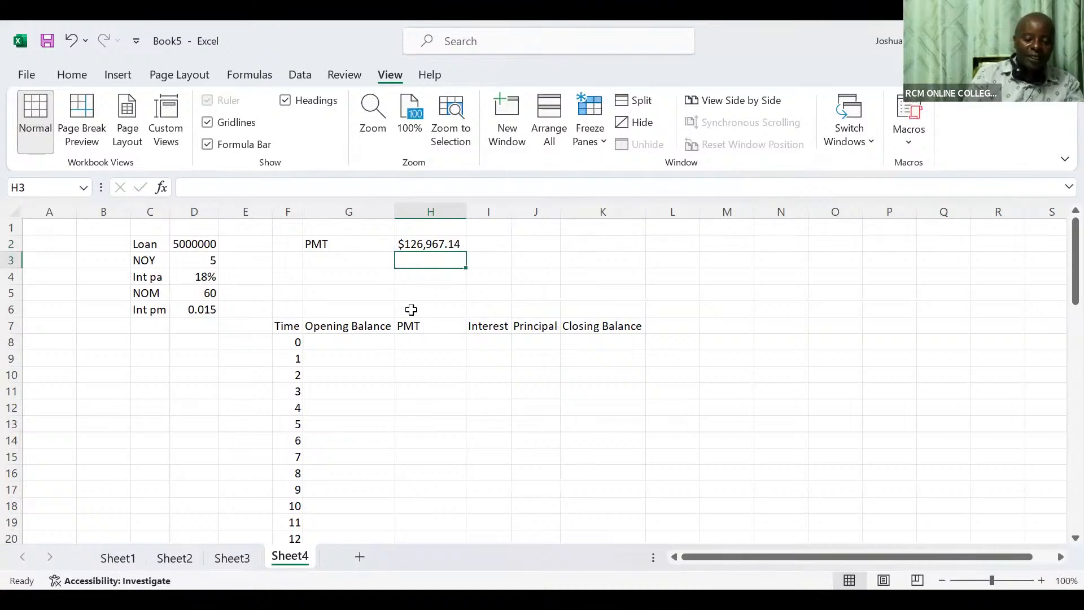
Step: Set the period 0 closing balance in K8 to the loan amount with =D2
click(588, 341)
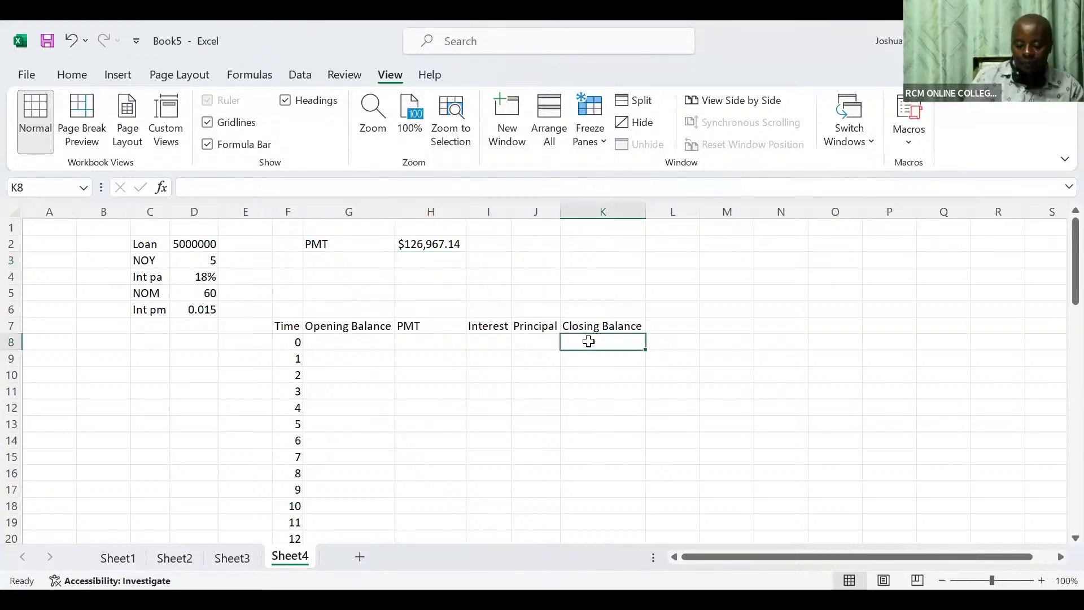
text(=)
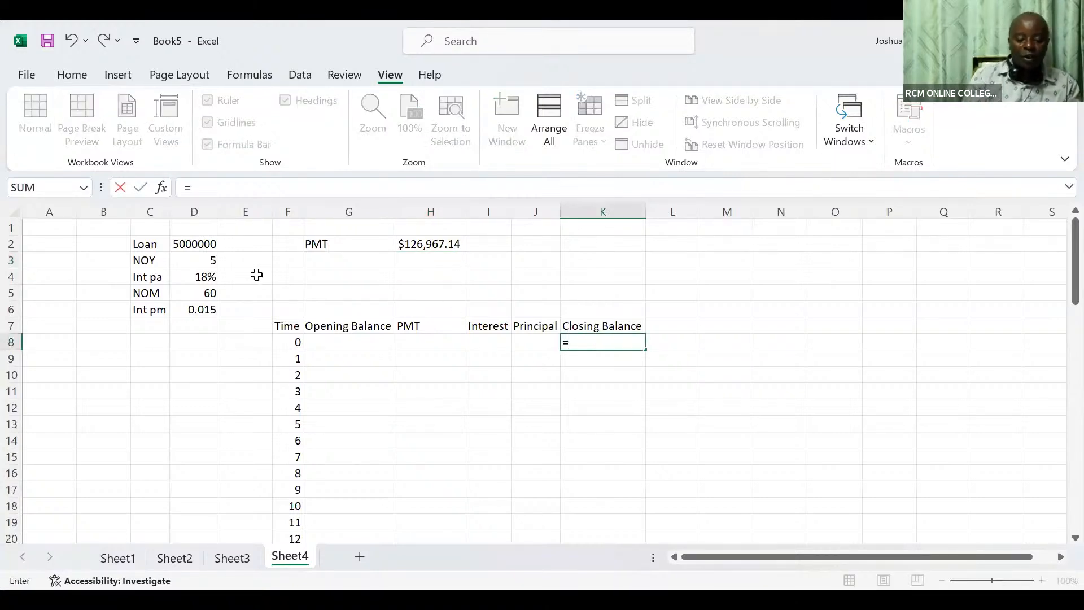
click(194, 242)
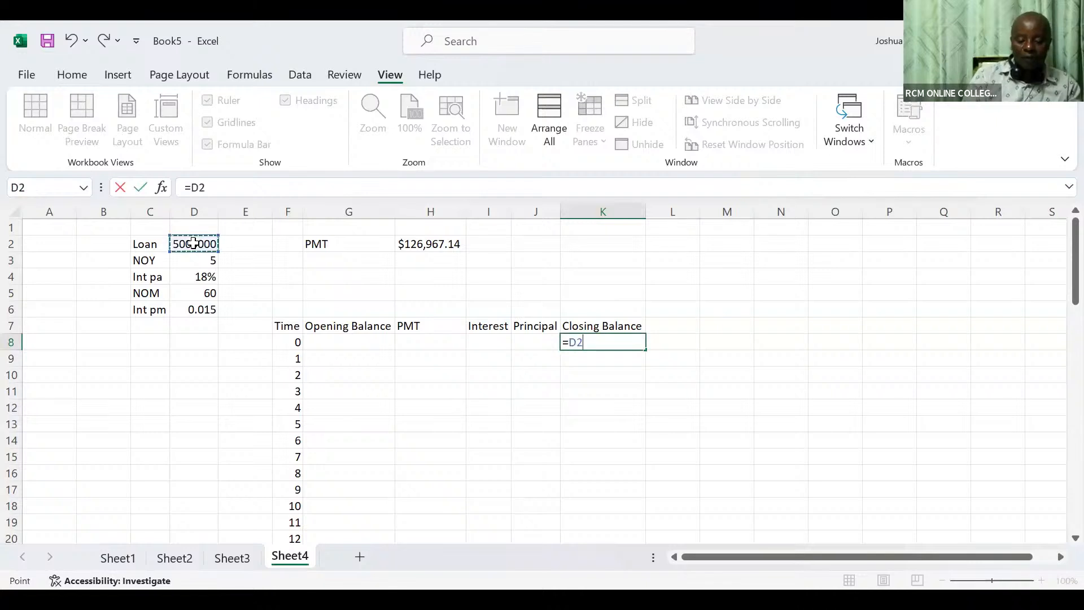
key(Return)
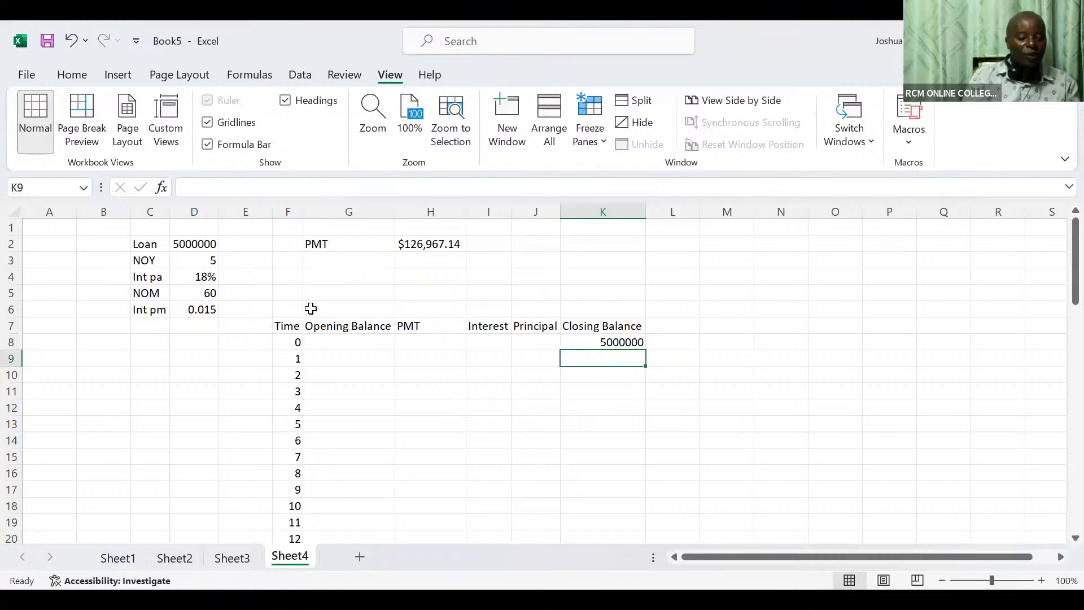
Step: Link the period 1 opening balance in G9 to the previous closing balance with =K8
click(340, 359)
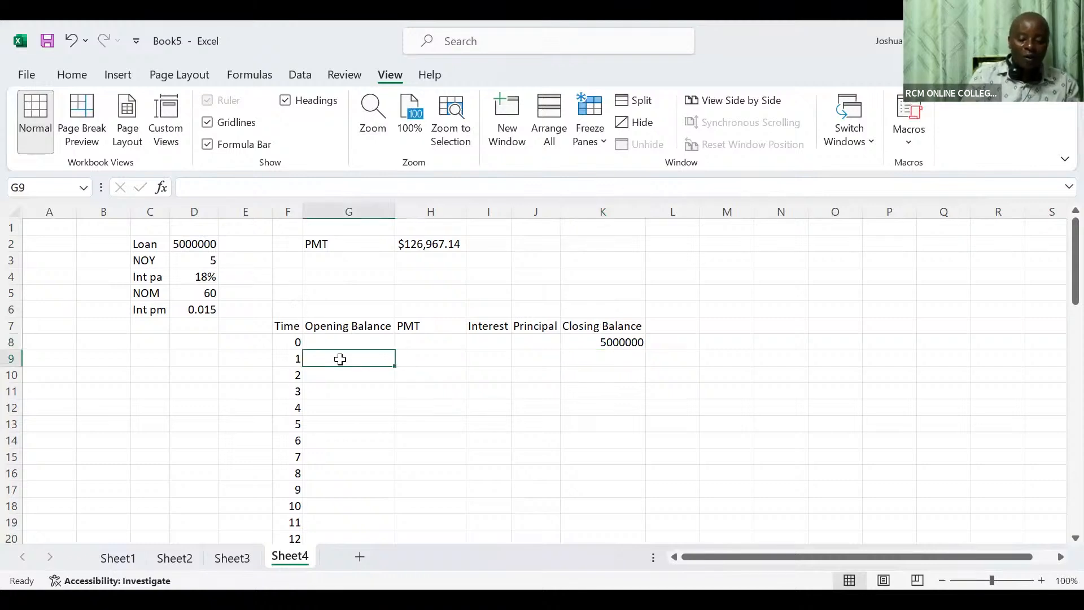
text(=)
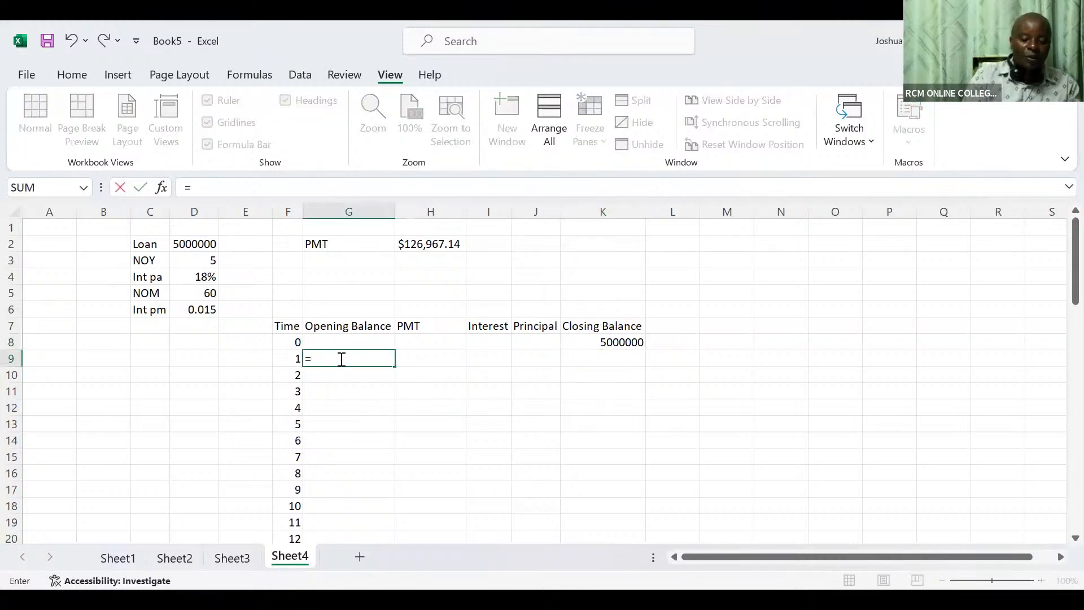
click(601, 341)
key(Tab)
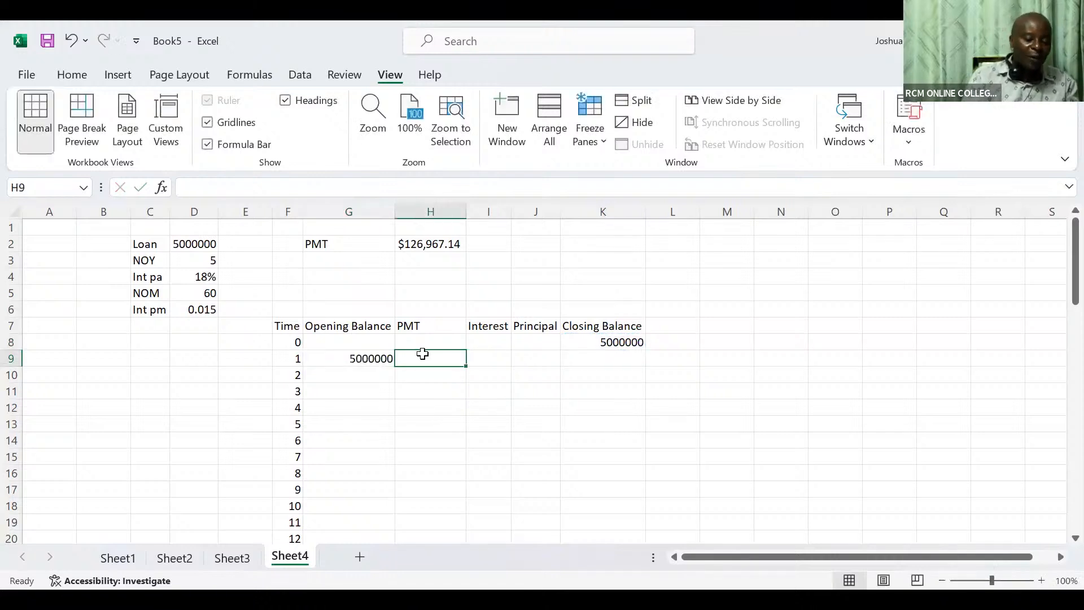
Step: Link the period 1 payment in H9 to the calculated payment with the absolute reference =$H$2
text(=)
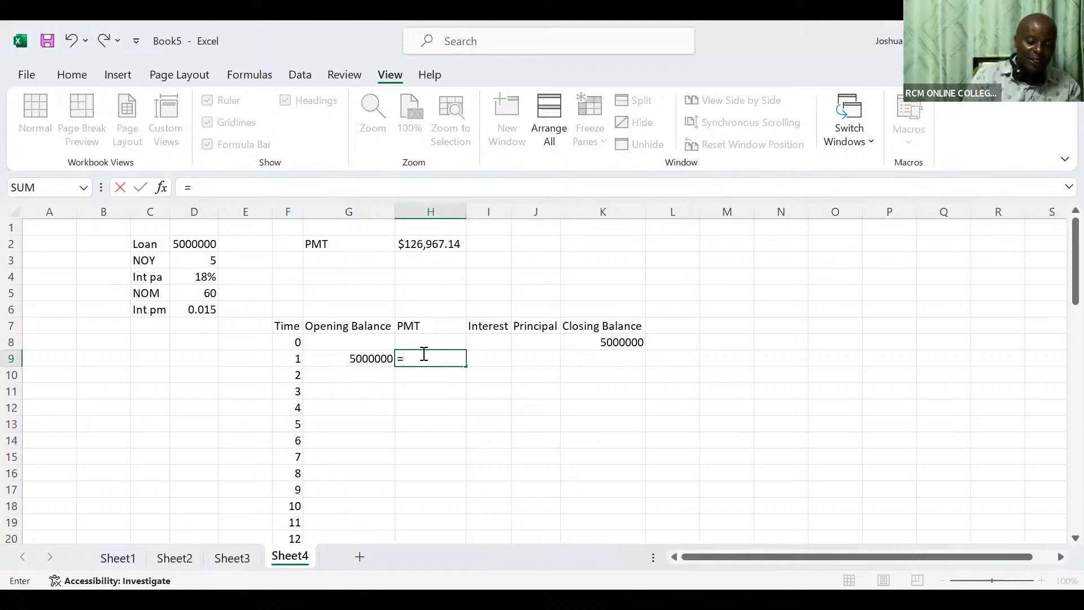
click(423, 243)
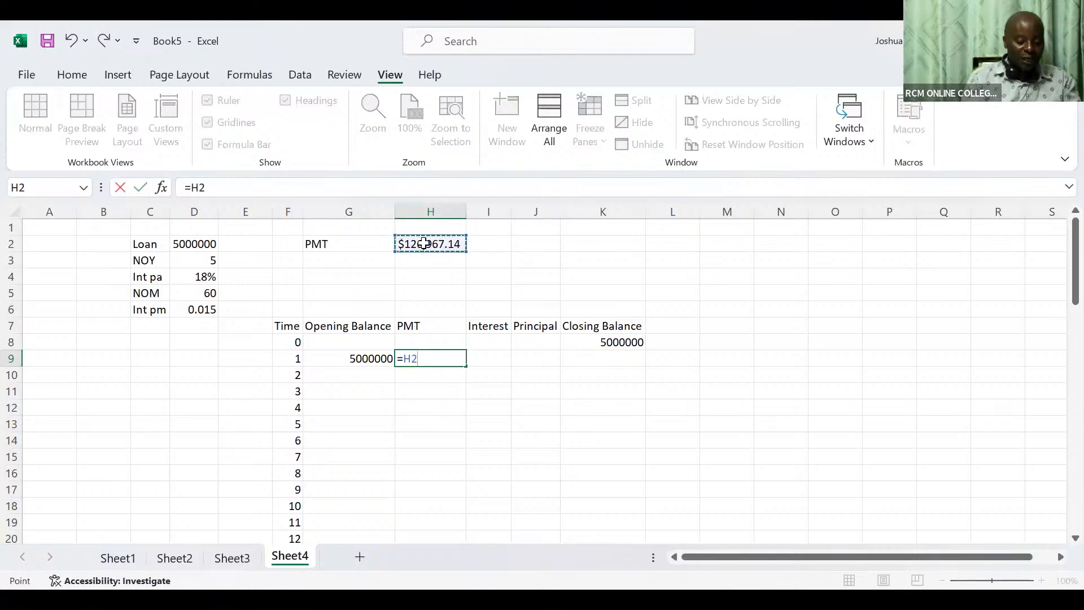
key(F4)
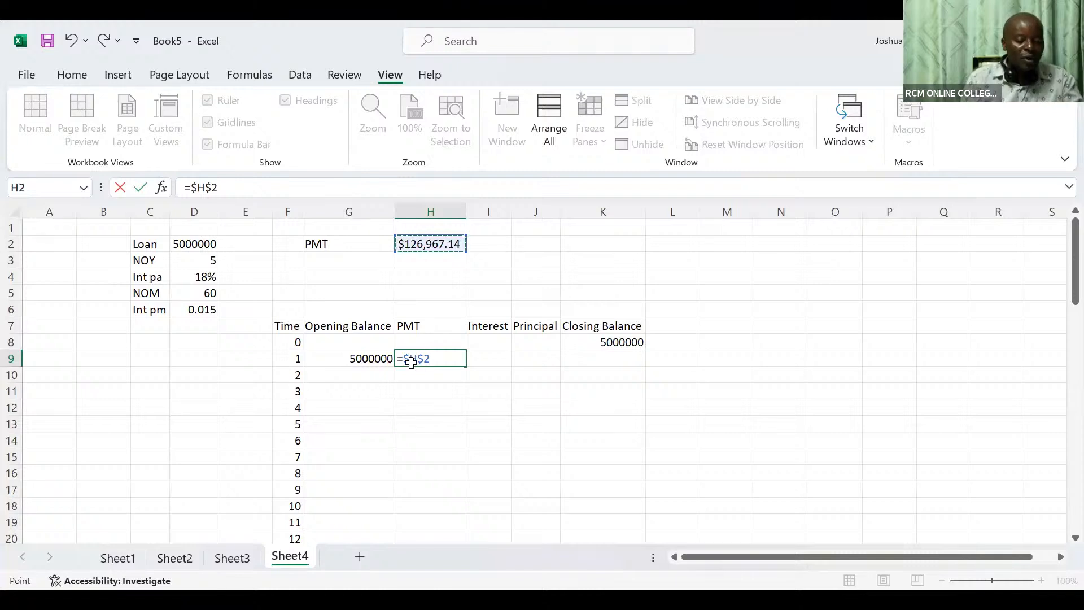
key(Tab)
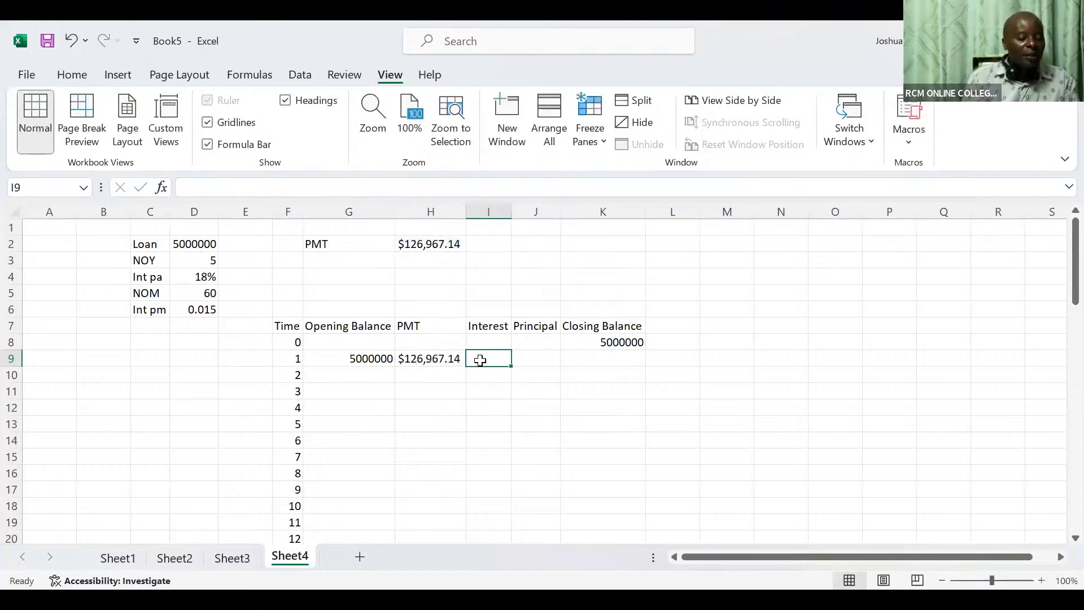
Step: Calculate the period 1 interest in I9 as =G9*$D$6, keeping the monthly rate reference absolute
text(=)
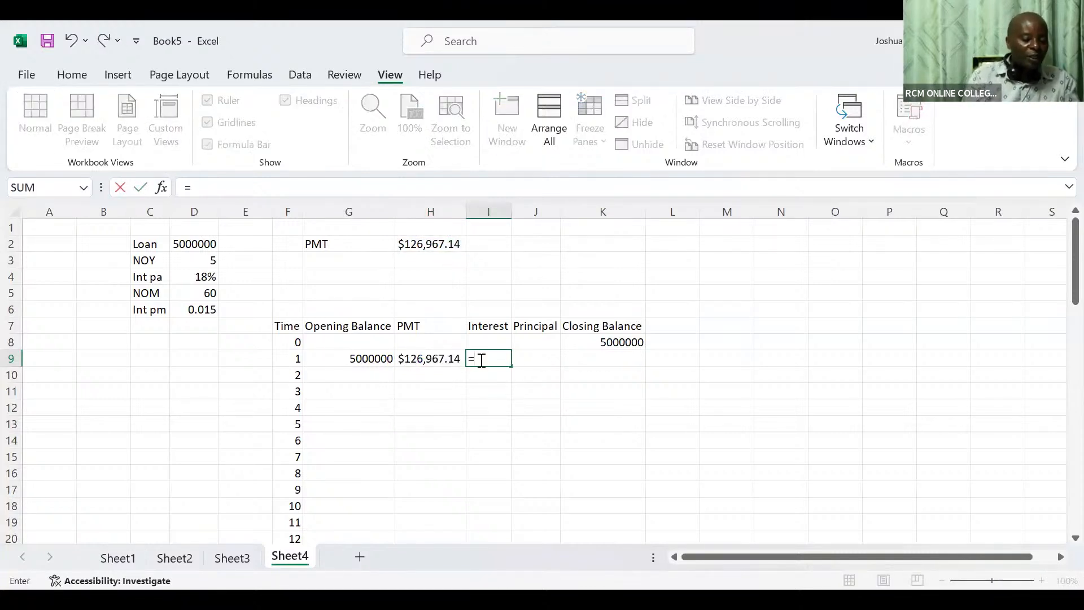
click(359, 359)
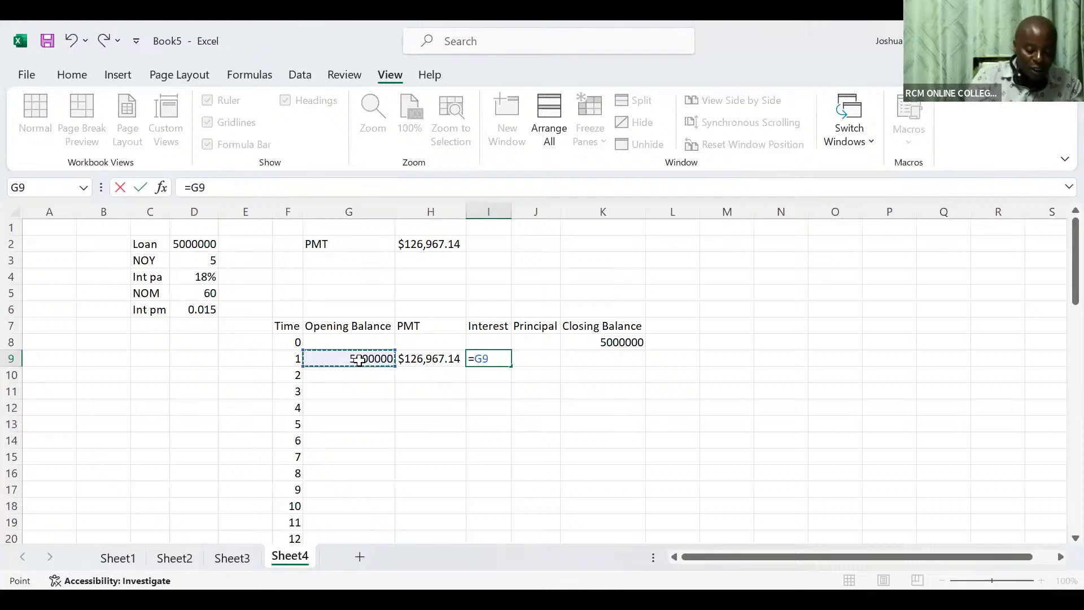
text(*)
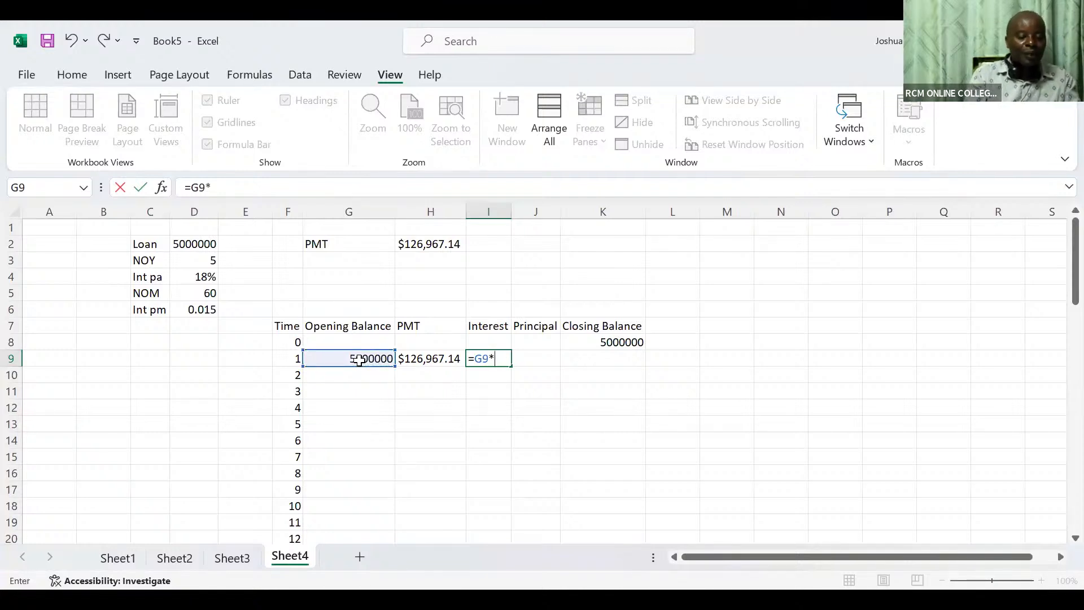
click(200, 308)
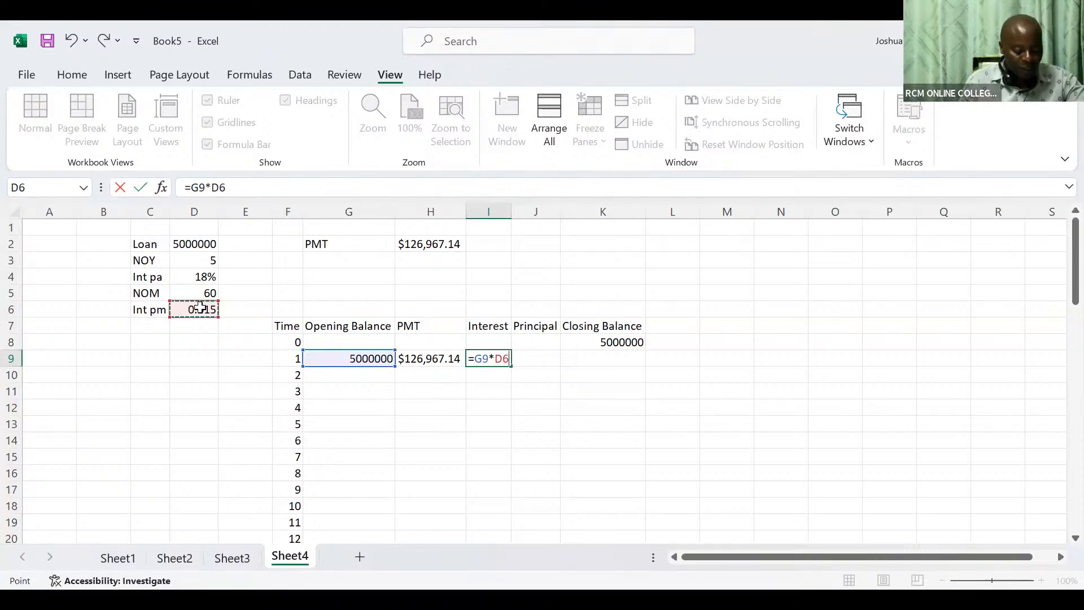
key(F4)
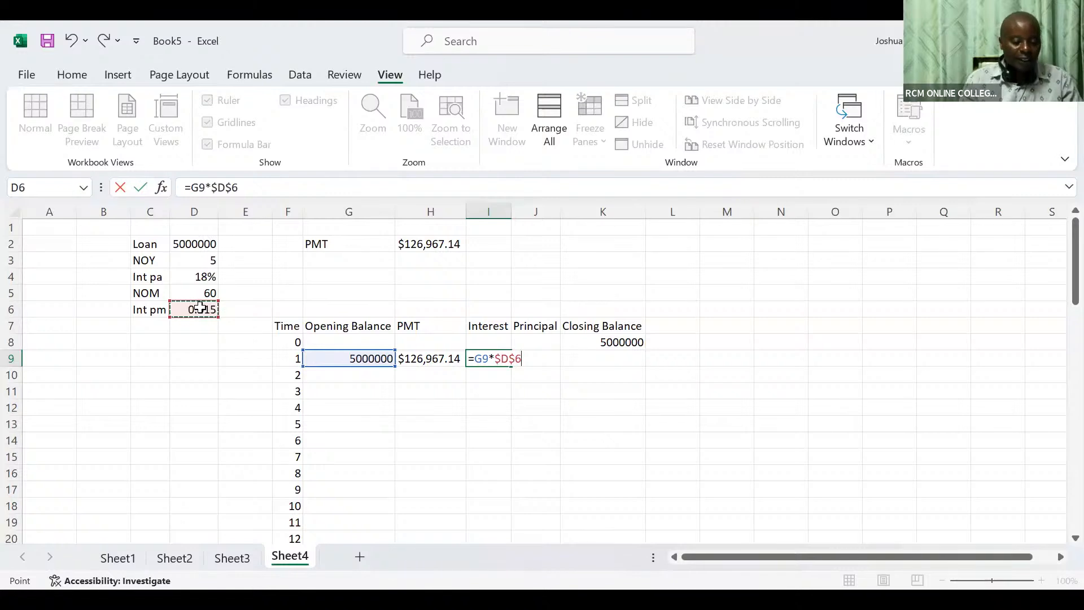
key(Tab)
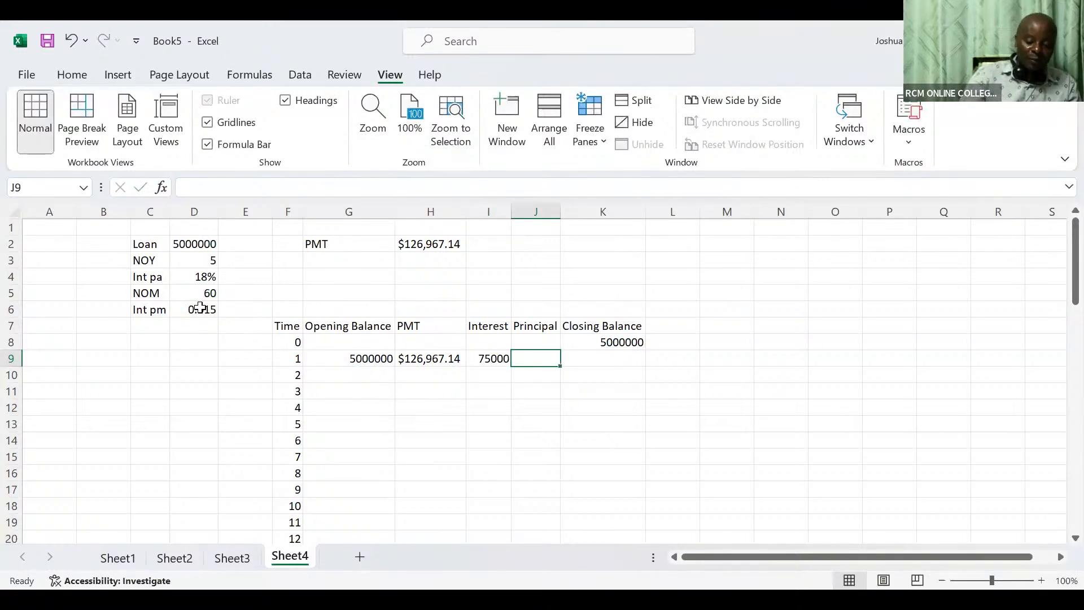
Step: Calculate the period 1 principal in J9 as payment minus interest with =H9-I9
text(=)
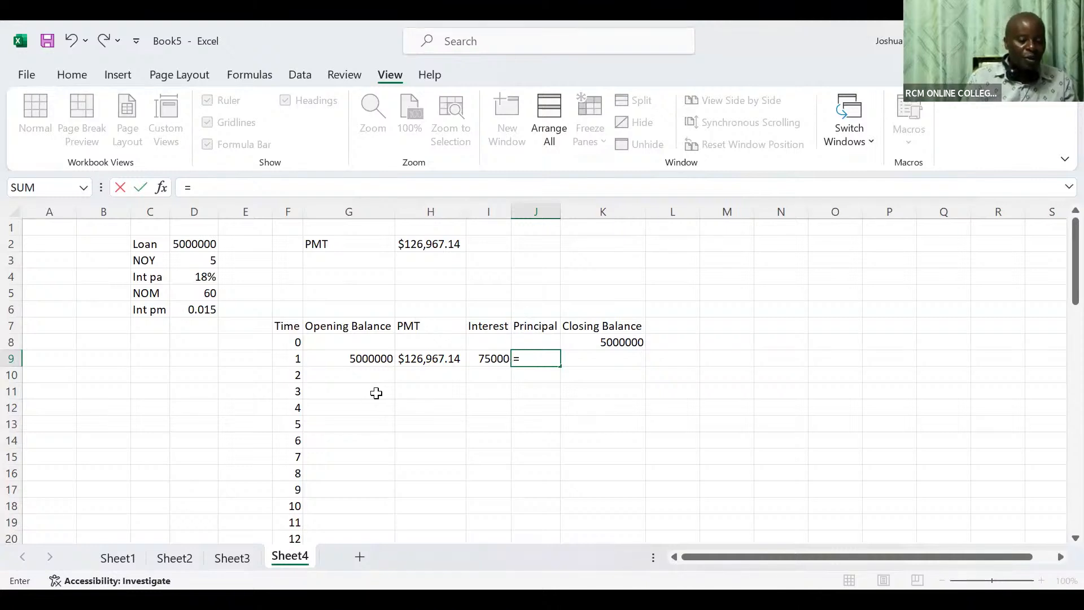
click(416, 362)
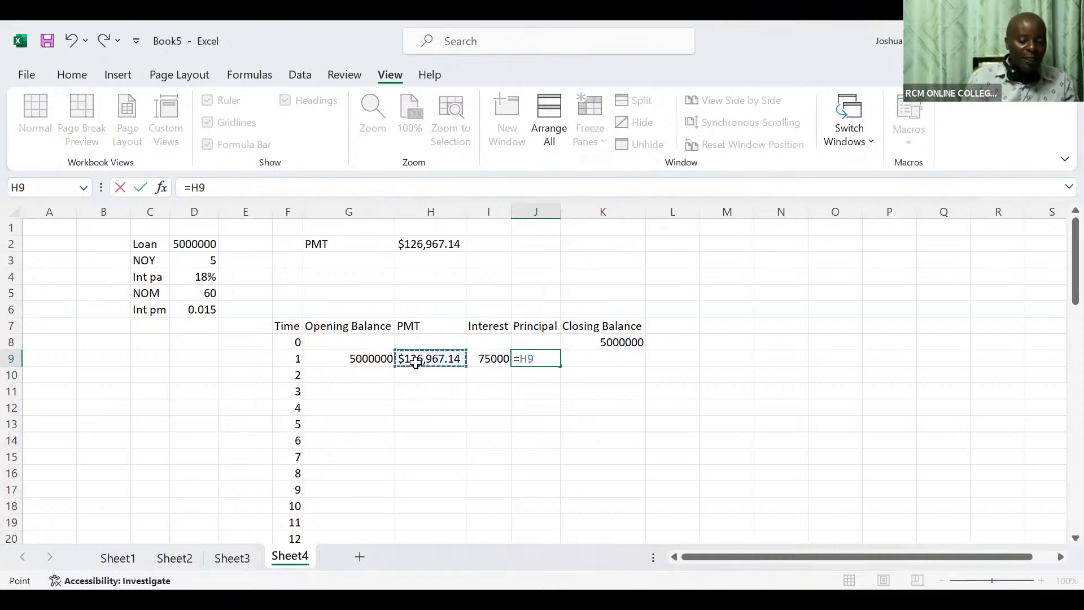
text(-)
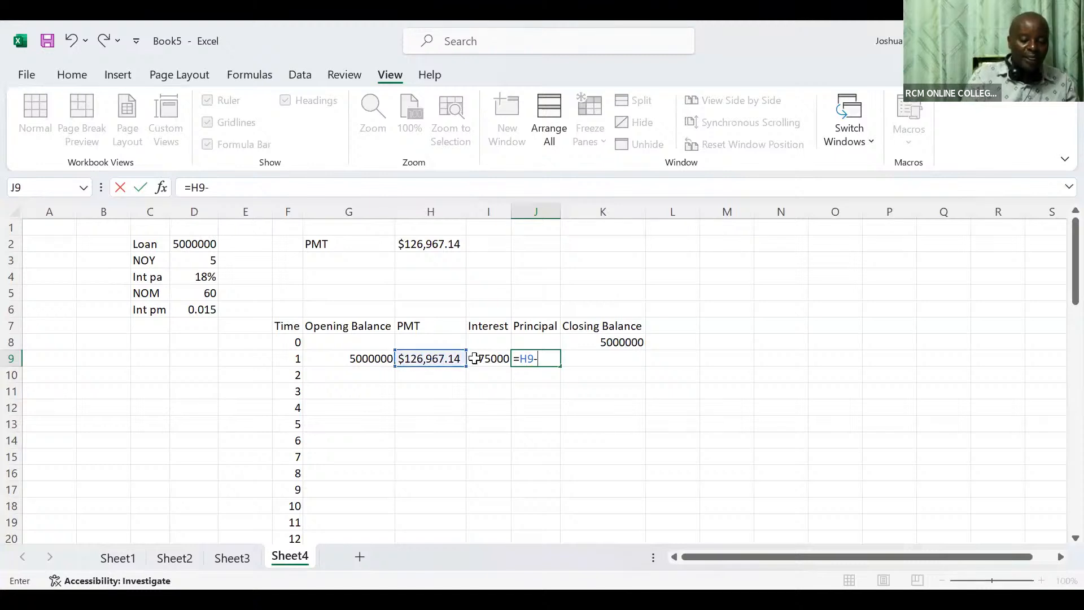
click(491, 359)
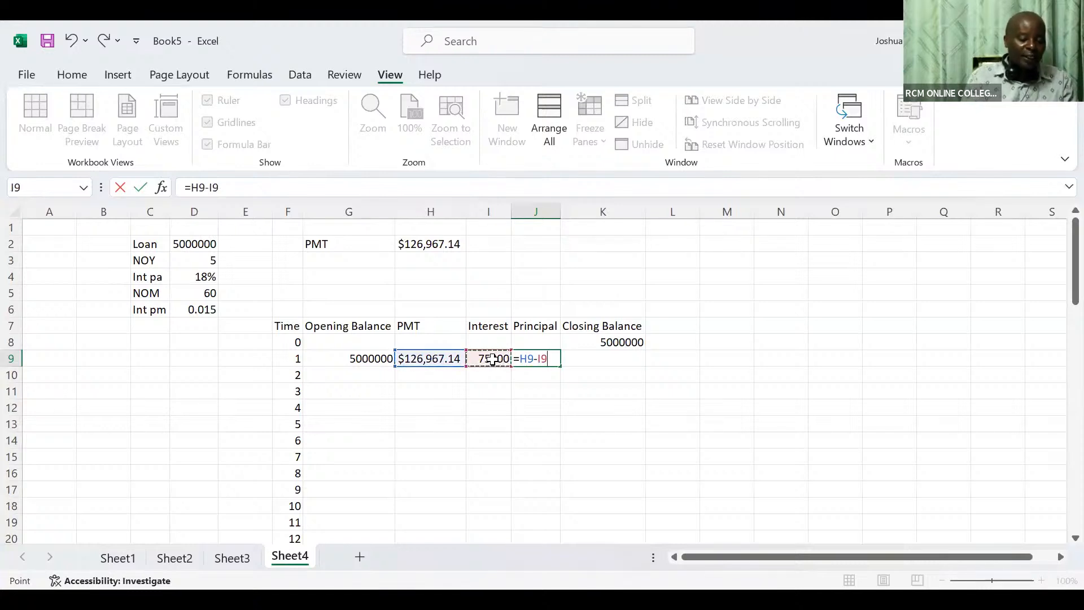
key(Tab)
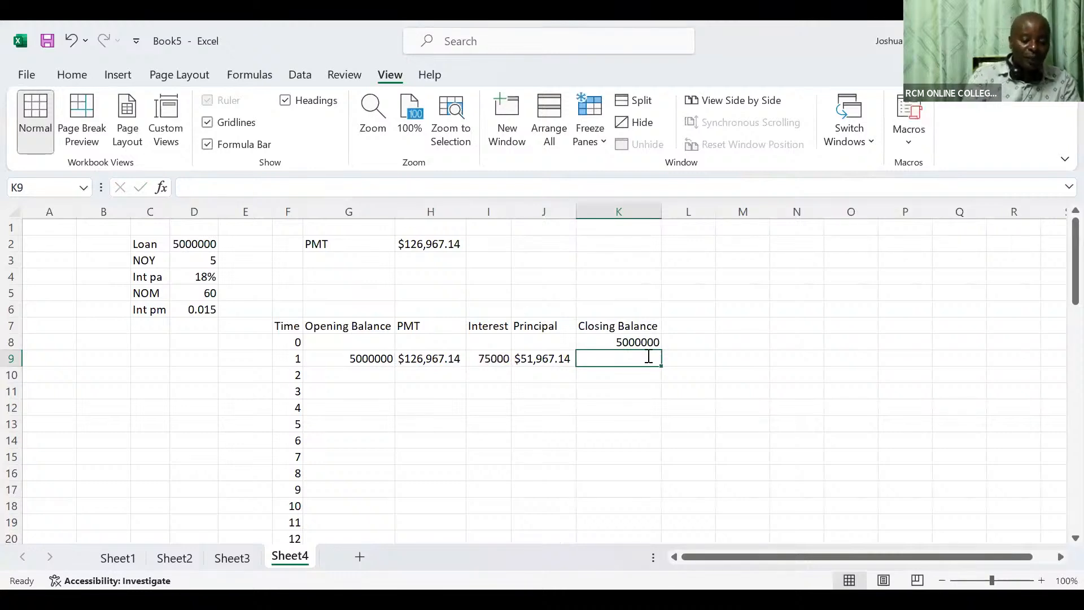
Step: Calculate the period 1 closing balance in K9 as the previous closing balance minus principal with =K8-J9
text(=)
click(633, 342)
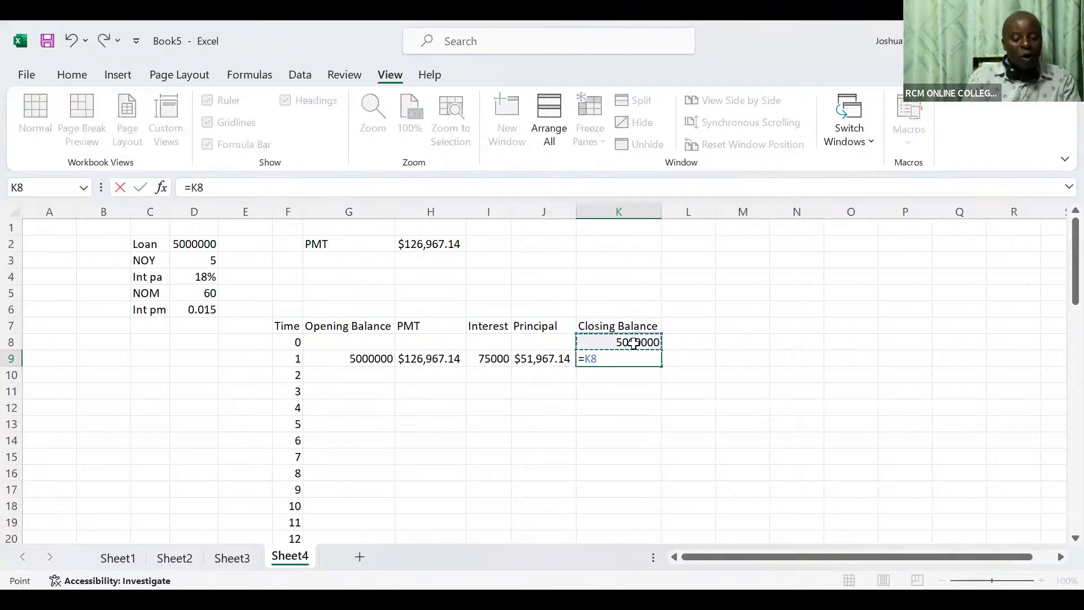
text(-)
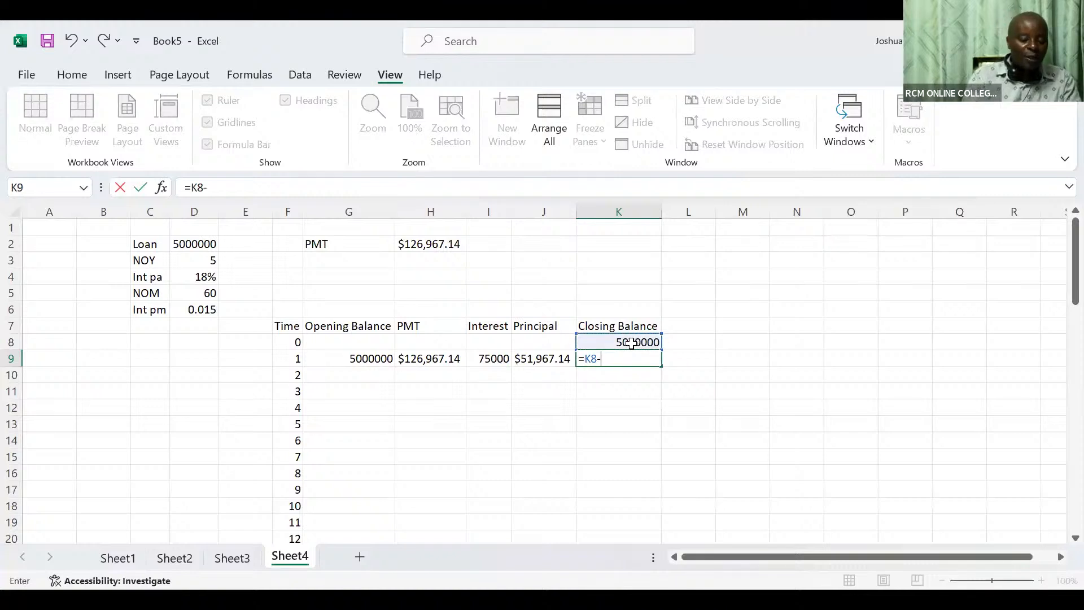
click(535, 363)
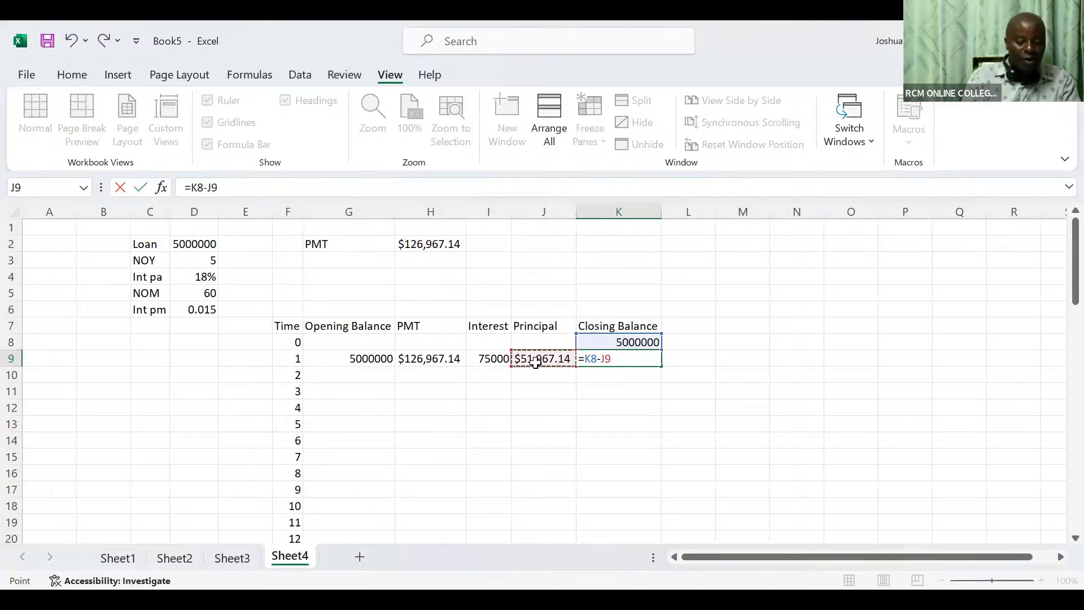
key(Return)
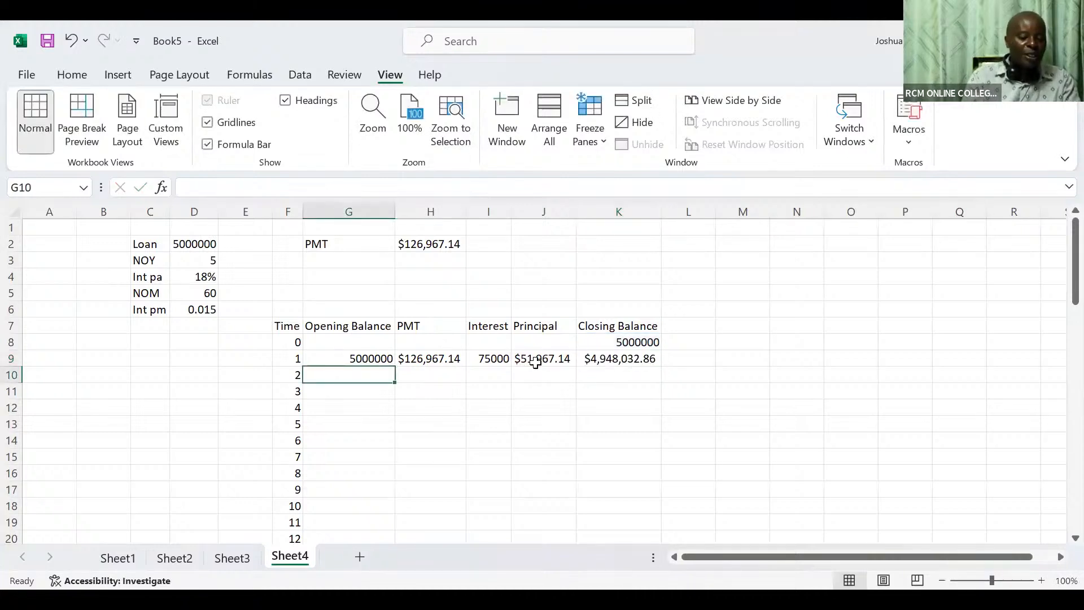
Step: Fill the period 1 formulas in G9:K9 down through period 60 and check the final closing balance
click(340, 355)
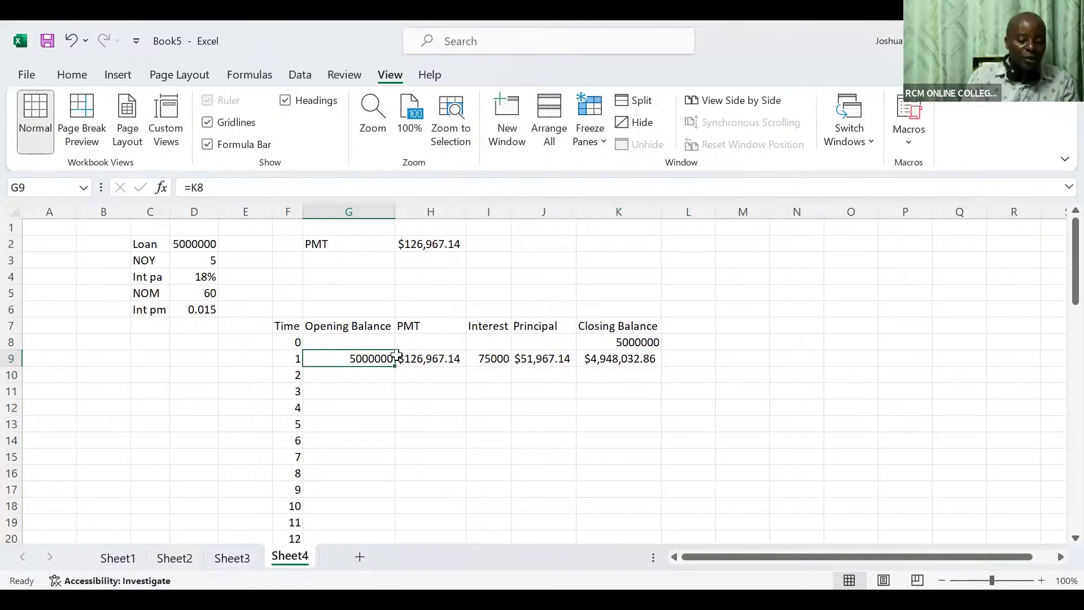
drag(395, 356, 661, 367)
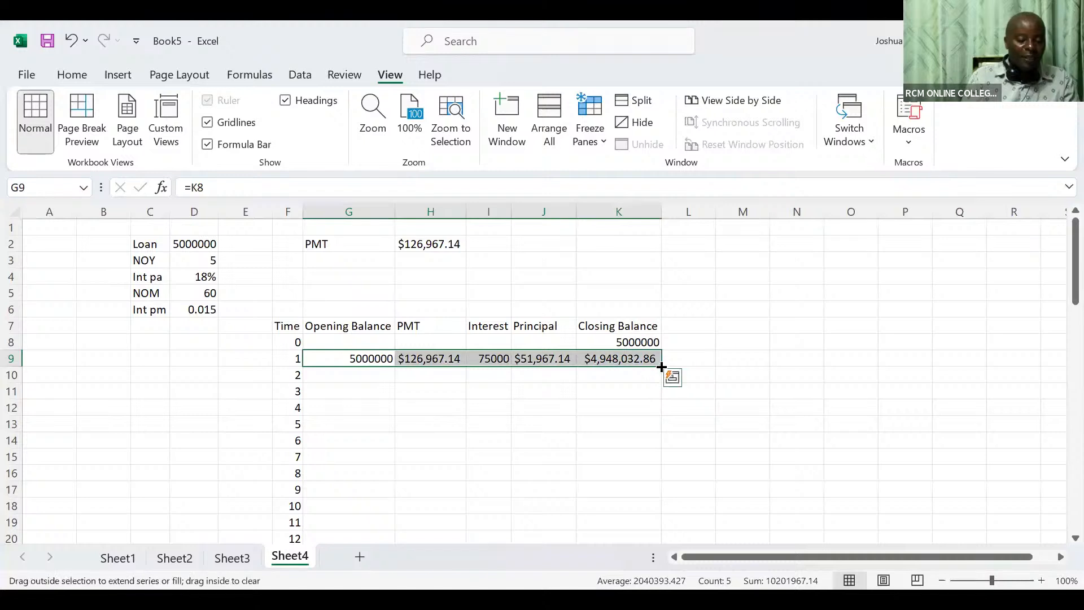
double_click(662, 367)
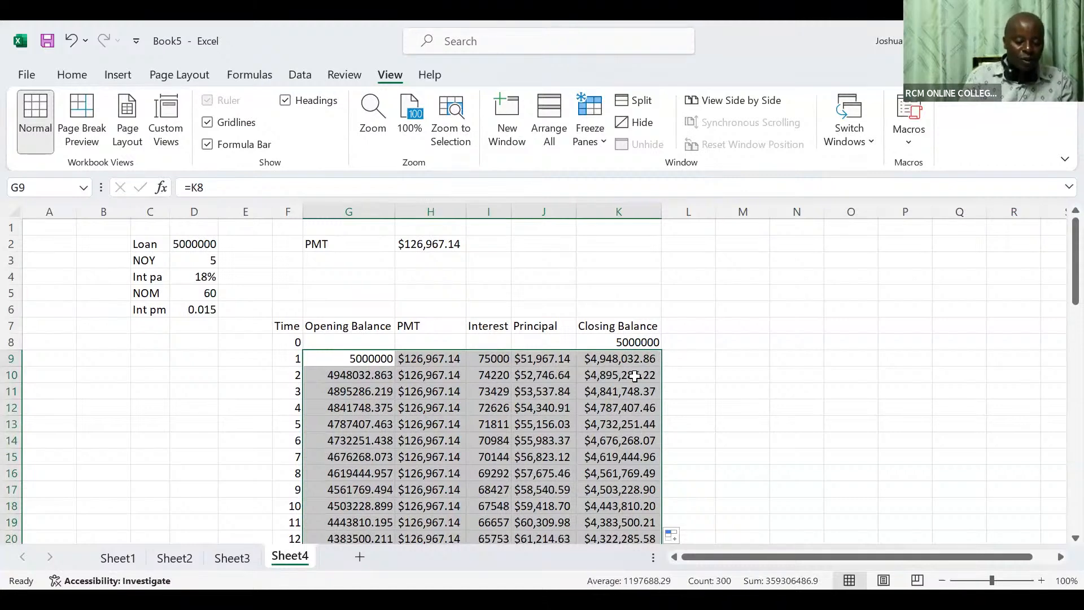
click(634, 376)
key(ctrl+Down)
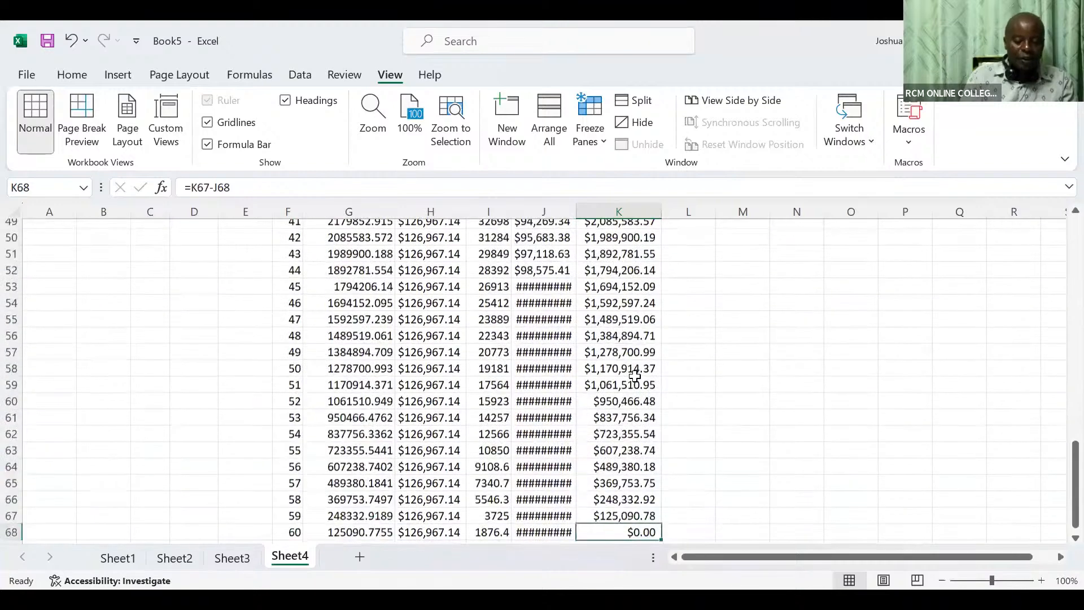
scroll(666, 466, down, 1)
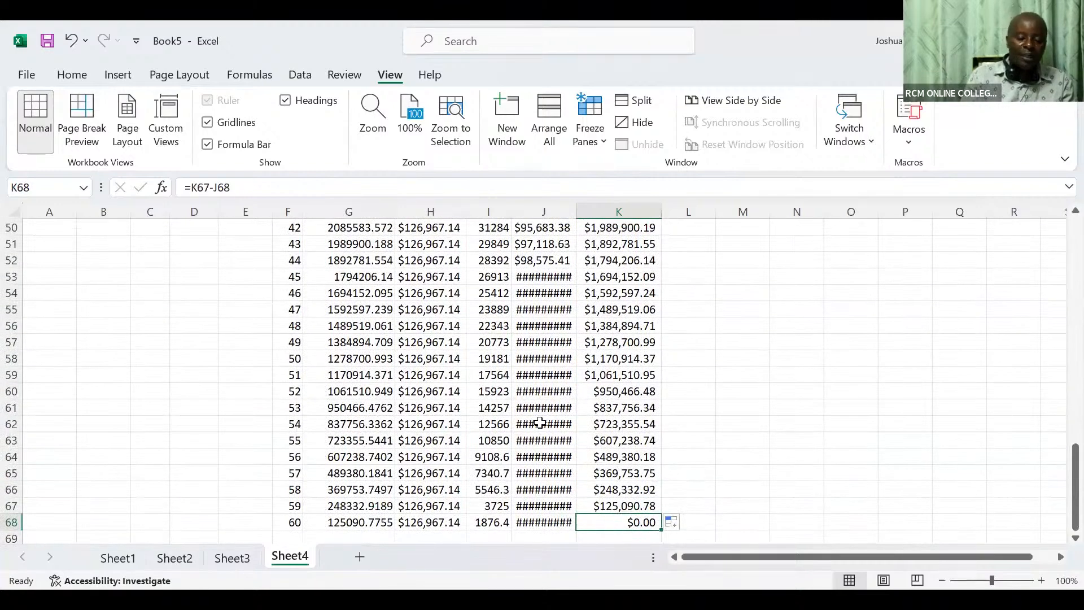
Step: Auto-fit the column widths of the whole sheet so all schedule values fit
click(11, 208)
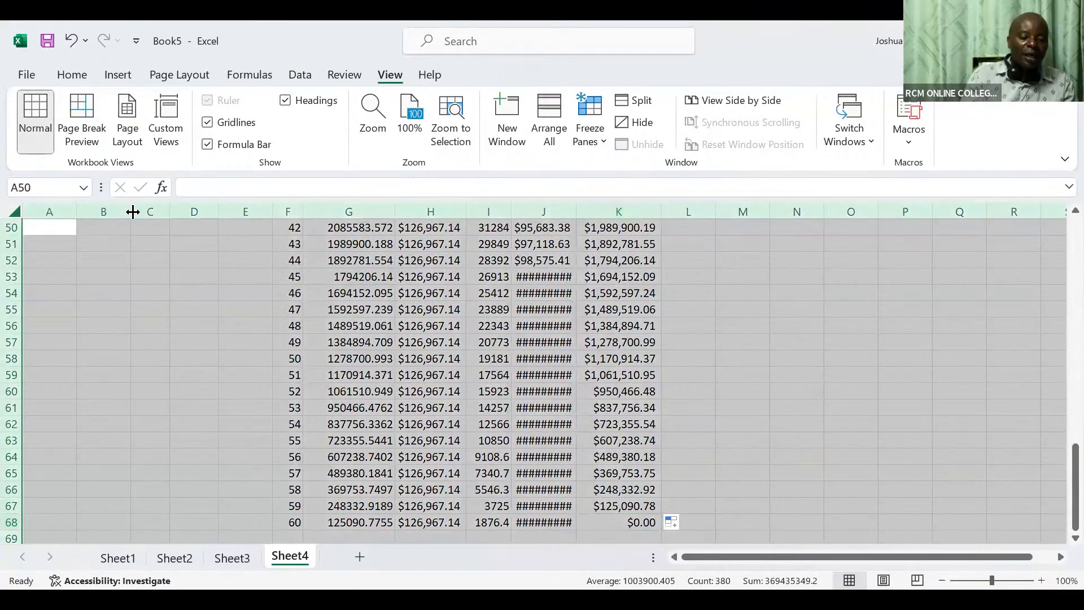
drag(131, 212, 132, 213)
double_click(133, 213)
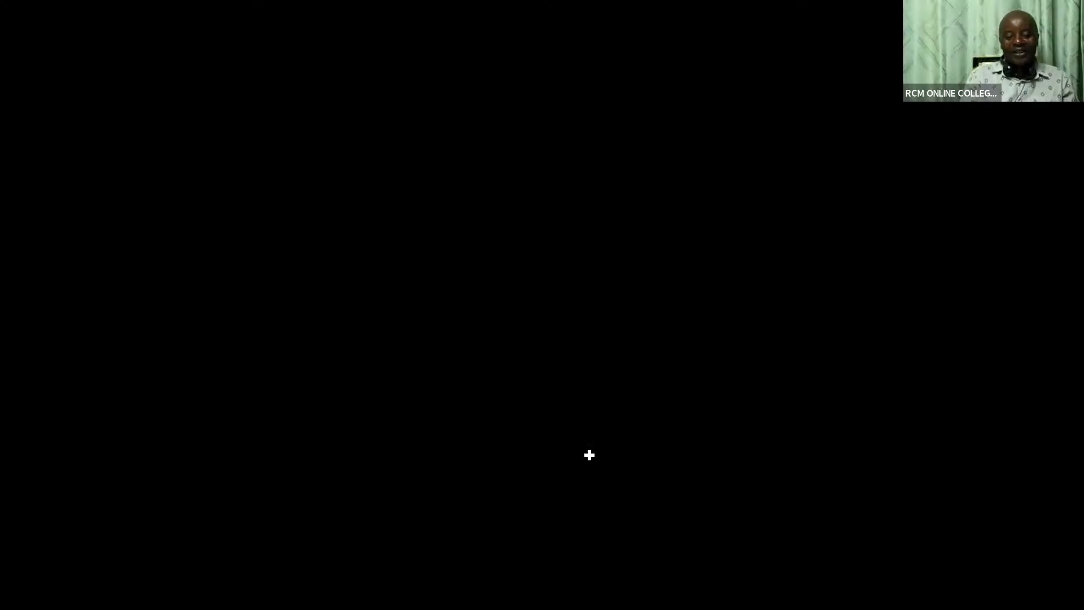
key(ctrl+a)
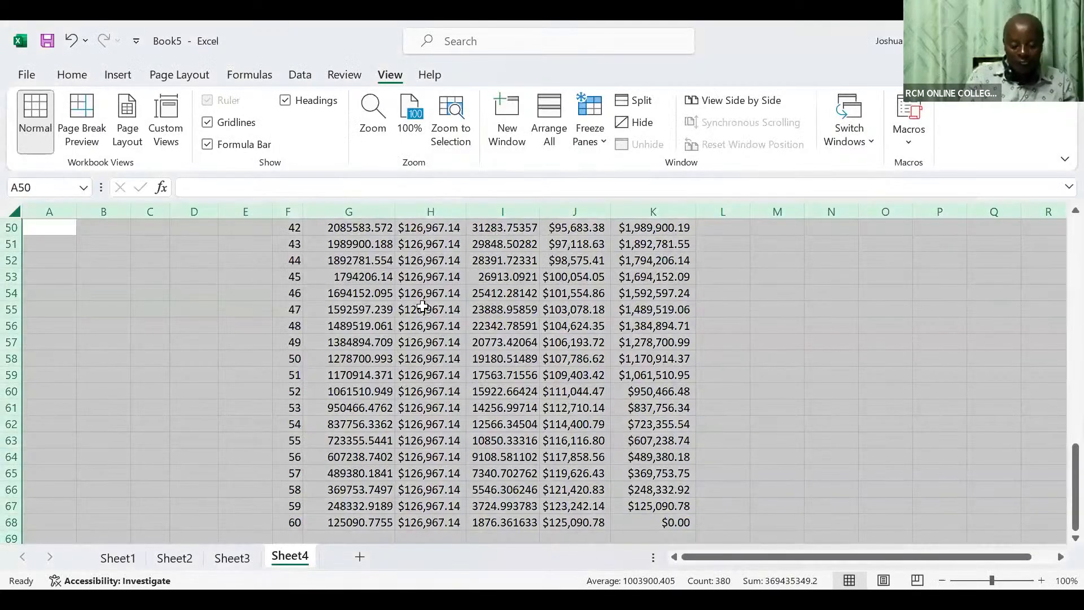
Step: Look back through the schedule from period 42 up to the loan inputs and PMT value at the top of the sheet
key(Up)
key(Up)
key(Up)
key(Up)
key(Up)
key(Up)
key(Up)
key(Up)
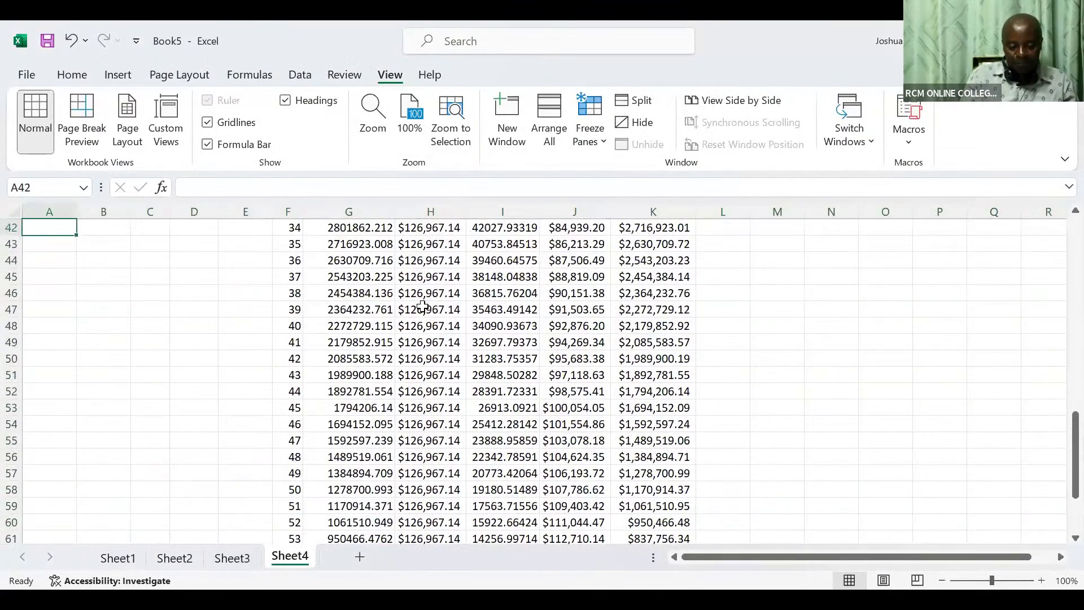
key(Up)
key(Up)
key(Up)
key(Up)
key(Up)
key(Up)
key(Up)
key(Up)
key(Up)
key(Up)
key(Up)
key(Up)
key(Up)
key(Up)
key(Up)
key(Up)
key(Up)
key(Up)
key(Up)
key(Up)
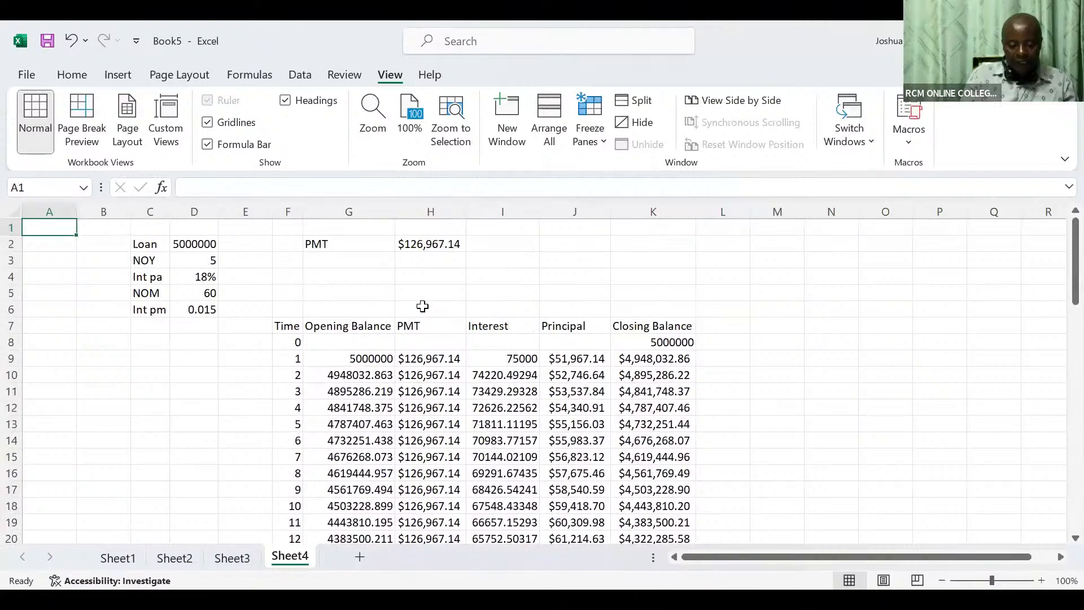
Step: Try to calculate the loan payment in J2 with =PMT((D6,D5,-D2
click(572, 245)
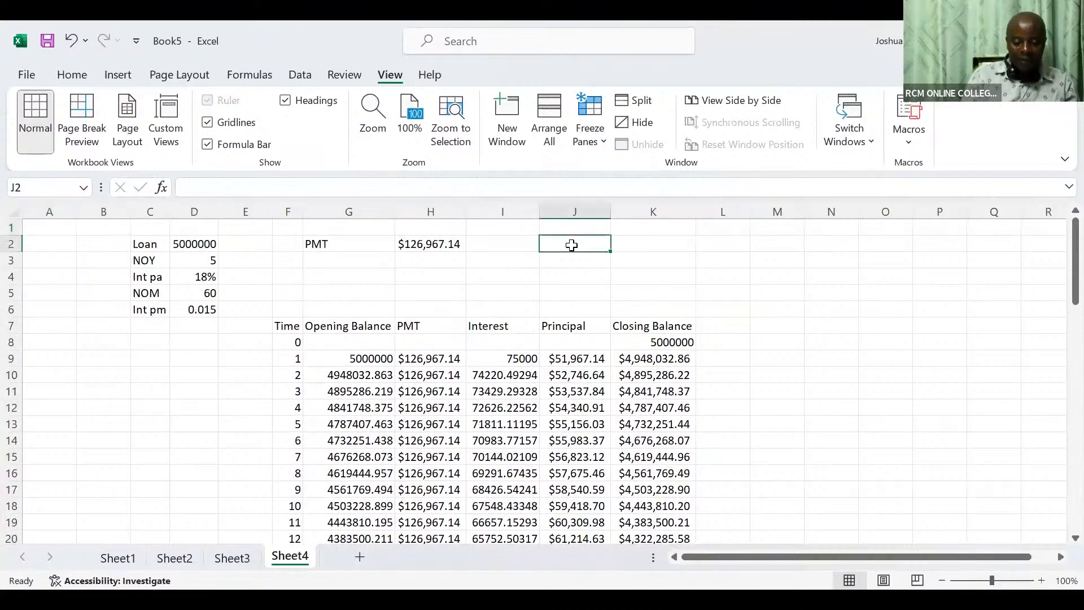
text(=)
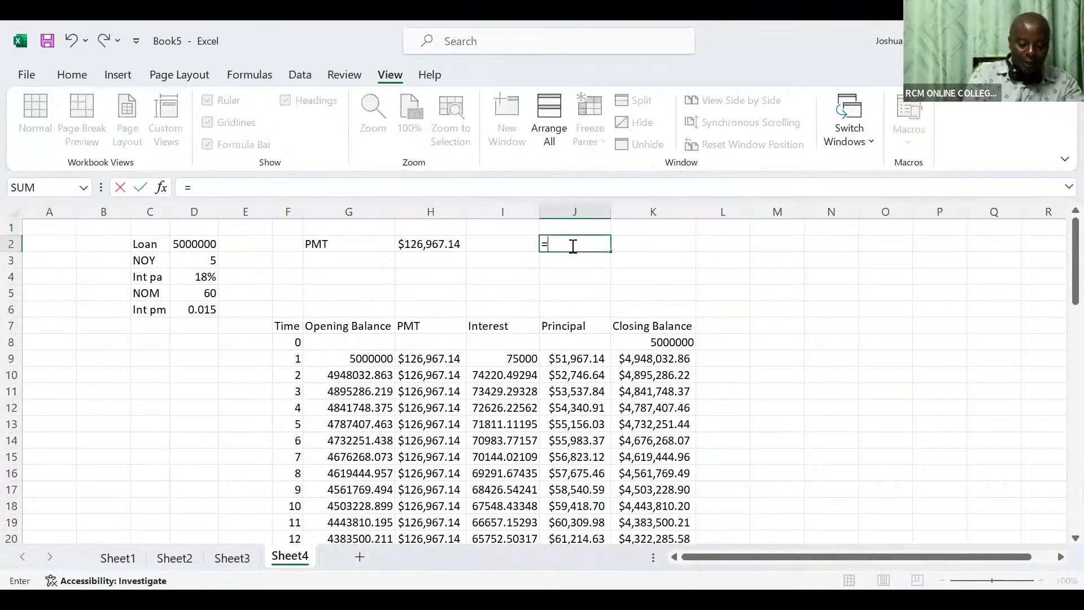
text(PMT)
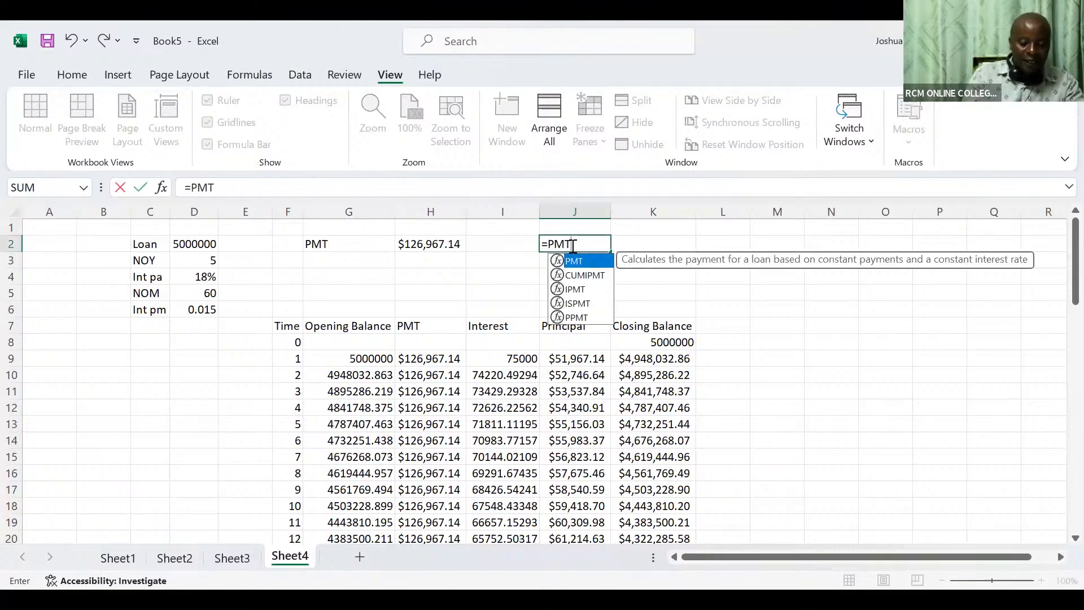
text((()
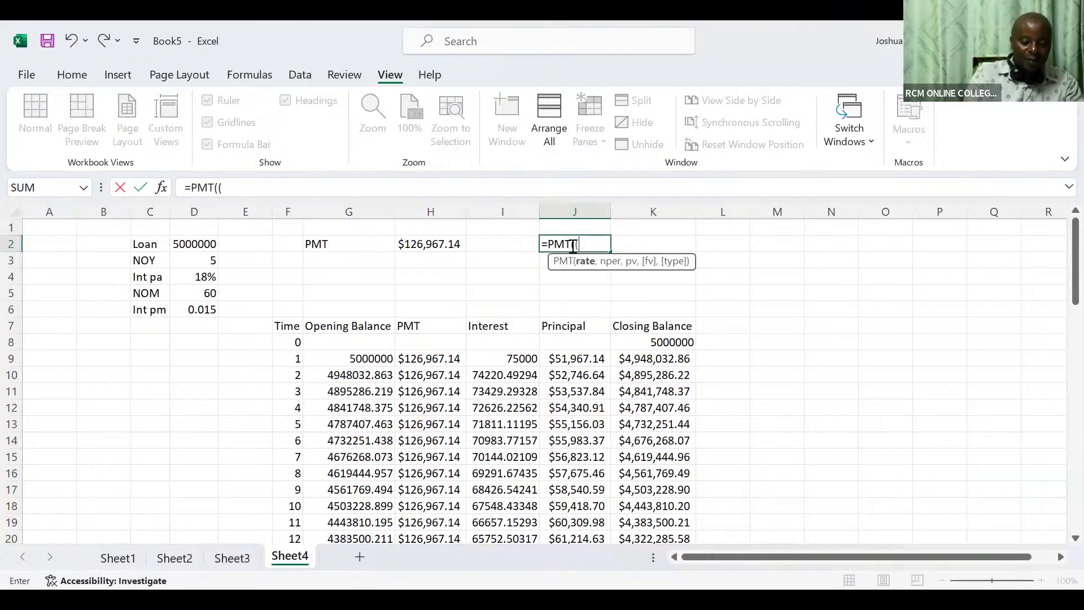
text(()
click(203, 310)
text(,)
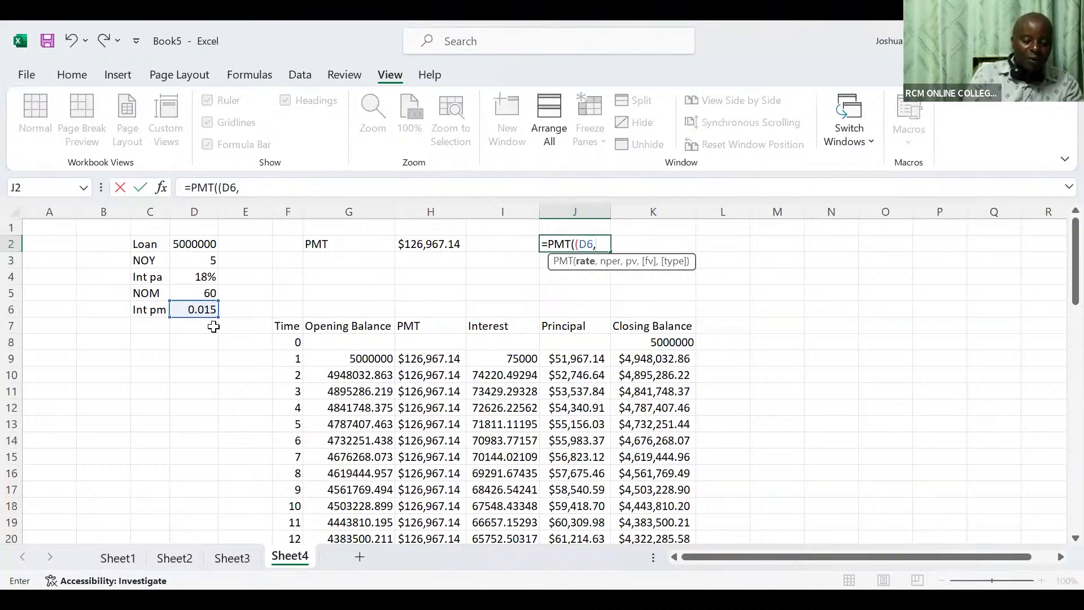
click(216, 294)
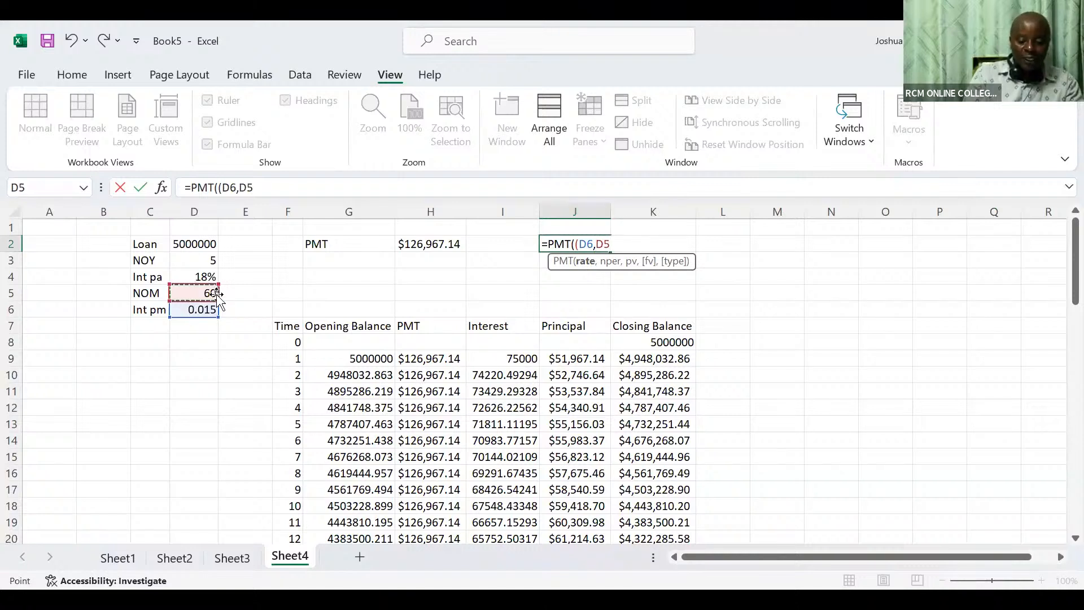
text(,-)
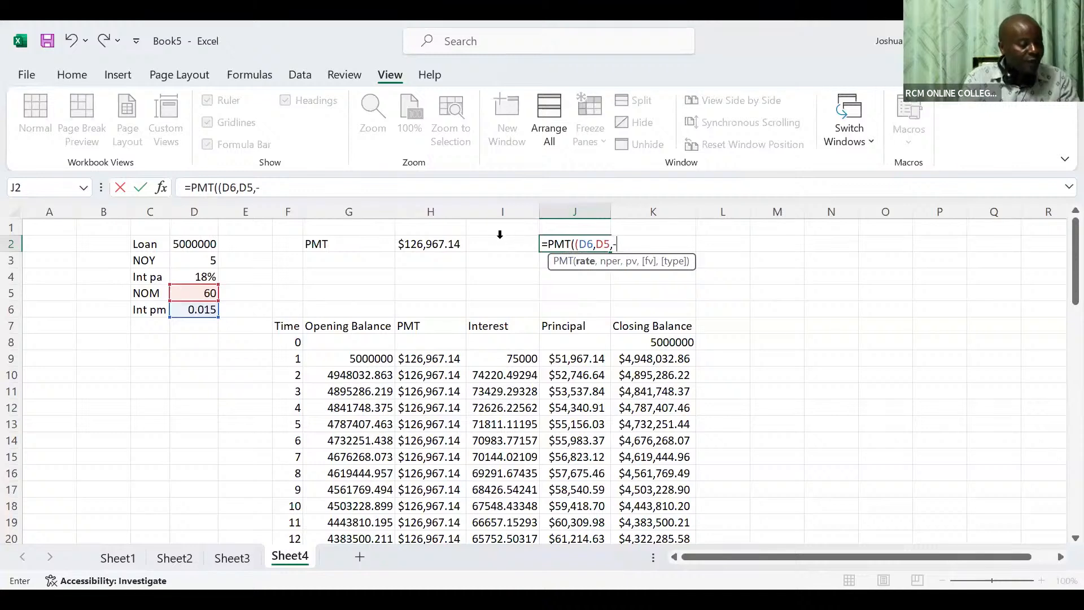
click(193, 241)
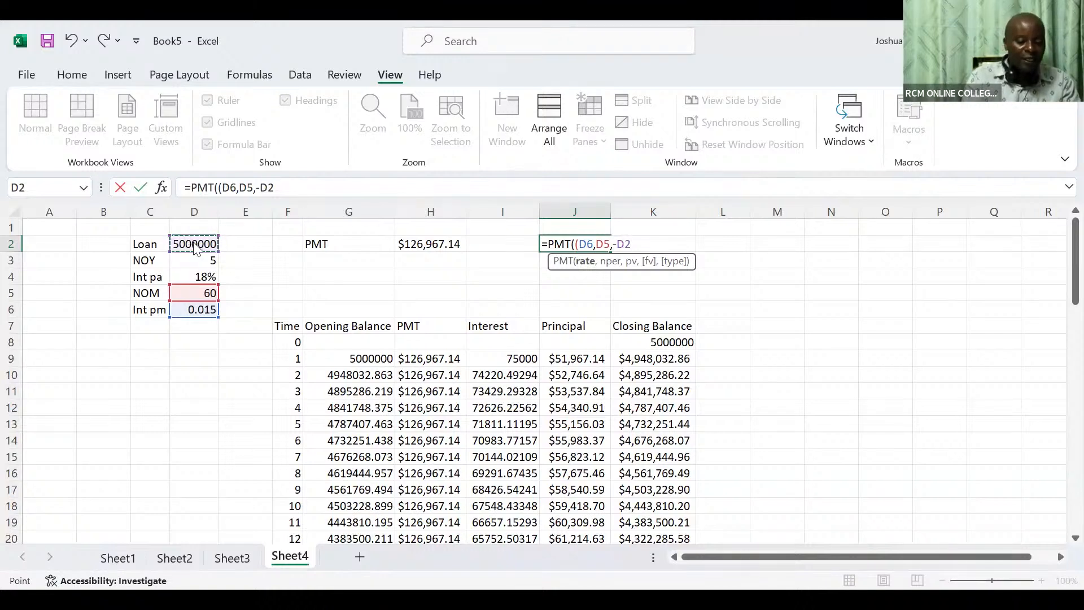
key(Return)
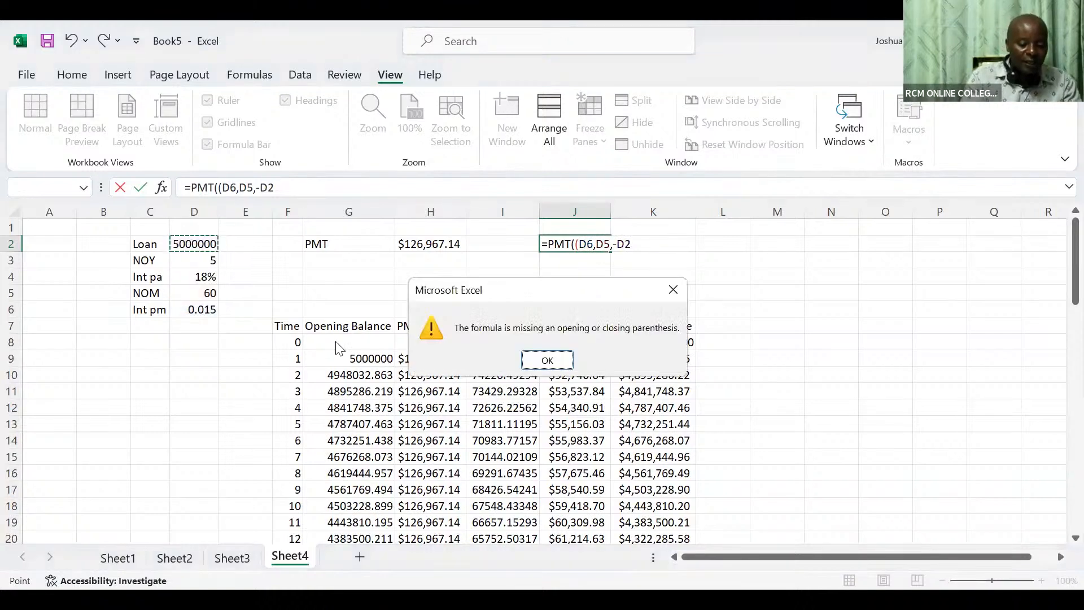
click(541, 361)
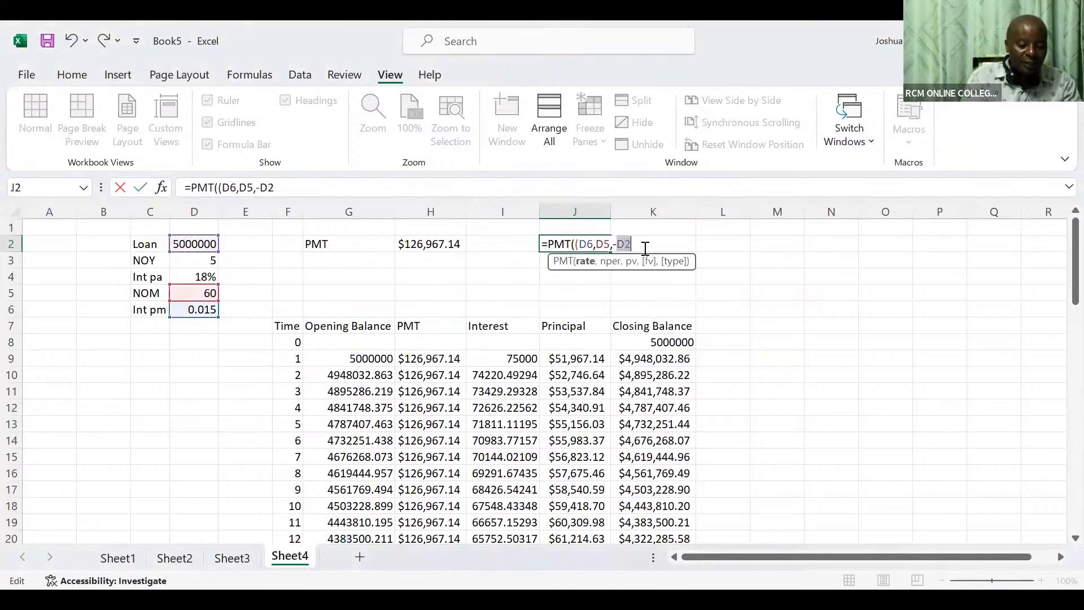
Step: Correct the payment formula in J2 to =PMT(D6,D5,-D2), removing the extra opening parenthesis
text())
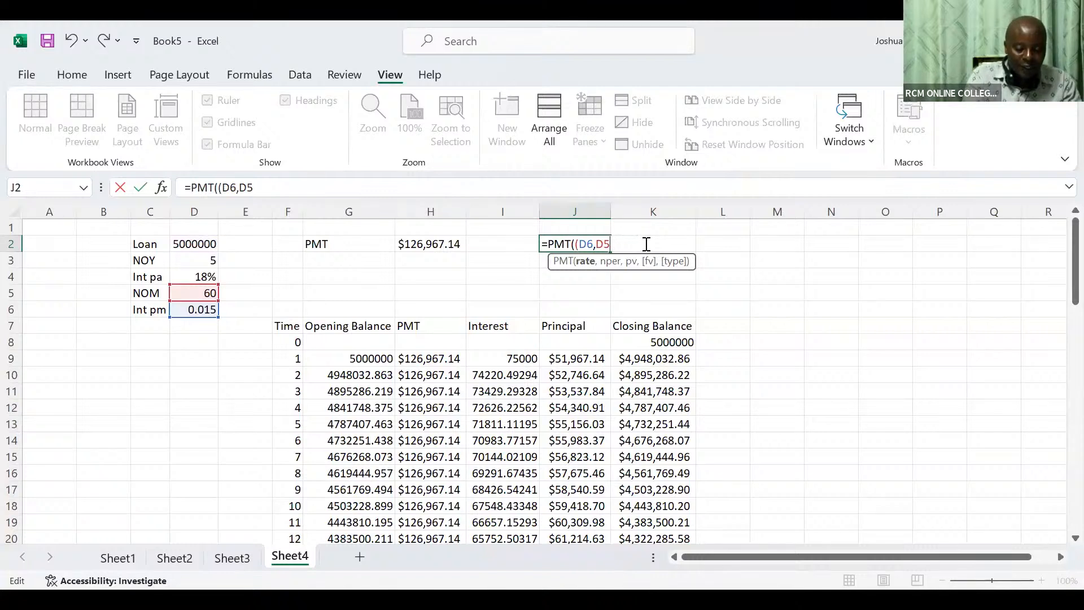
key(BackSpace)
key(BackSpace)
key(BackSpace)
key(BackSpace)
key(BackSpace)
key(BackSpace)
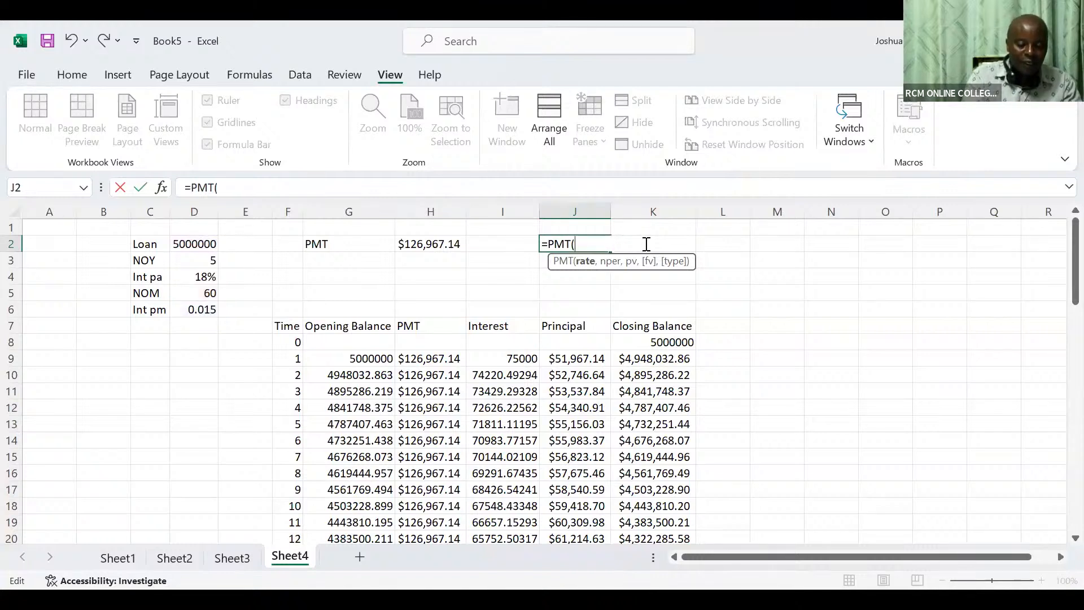
click(193, 314)
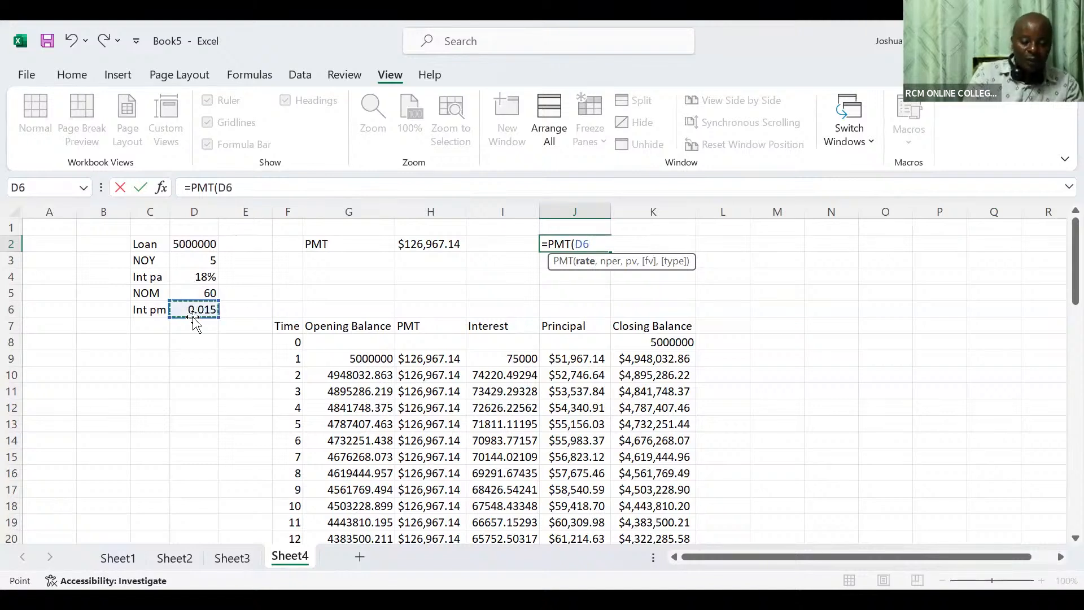
text(,)
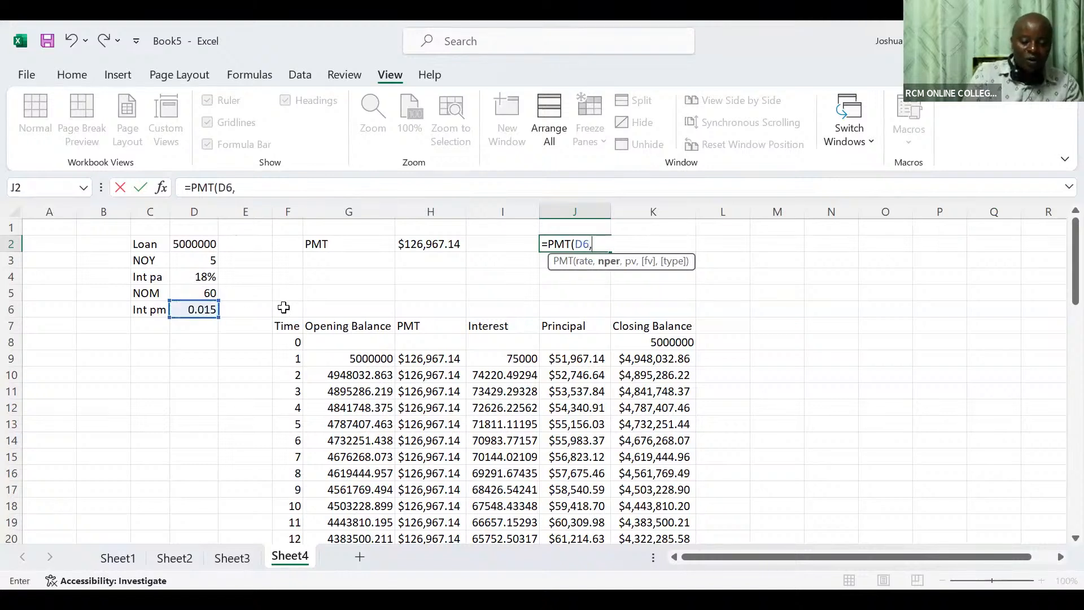
click(209, 291)
text(,)
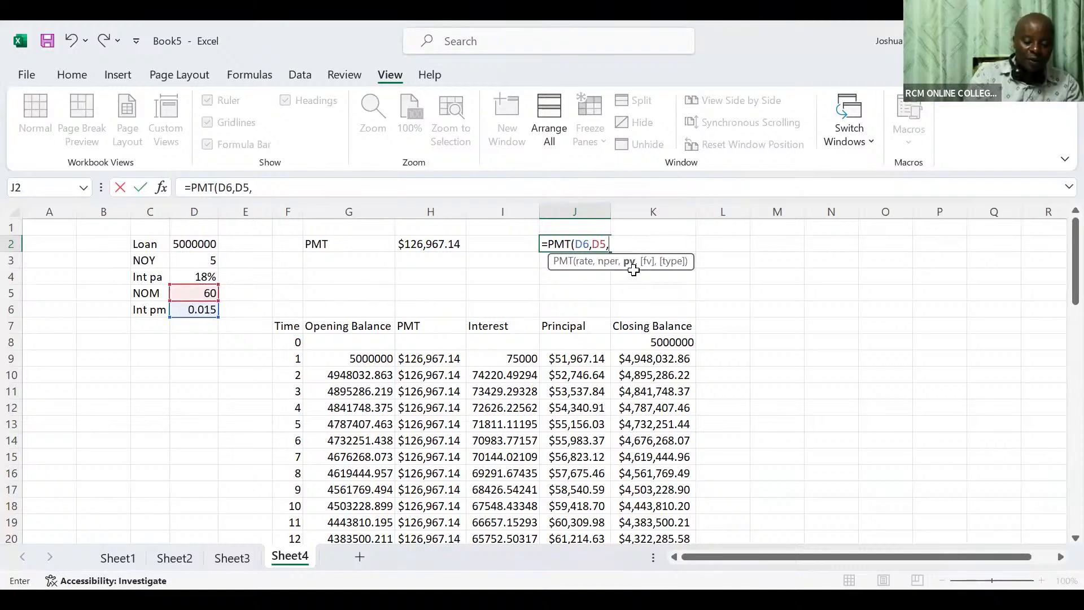
text(-)
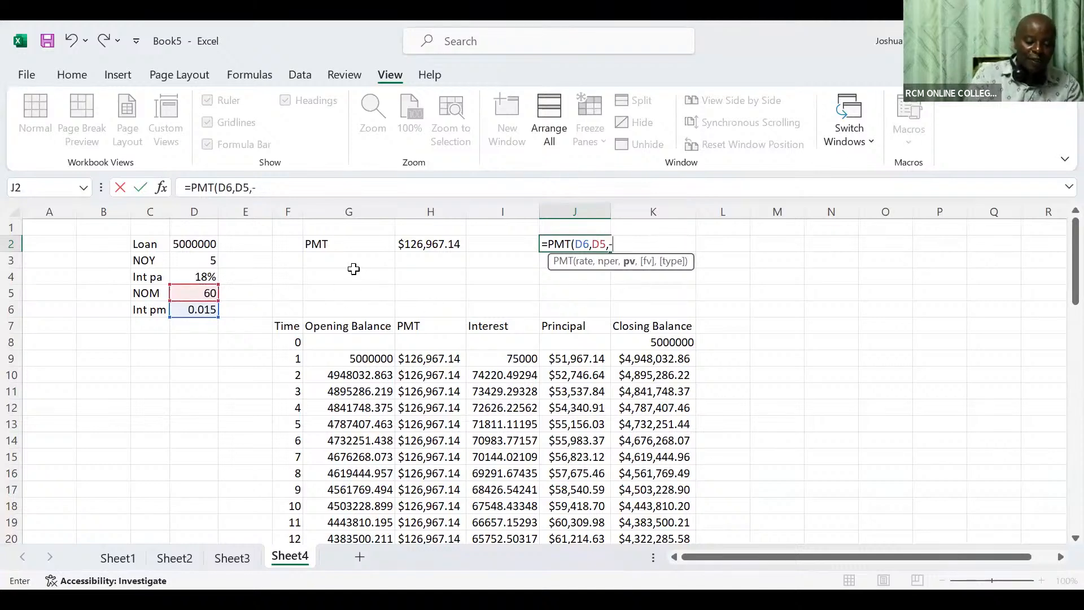
click(196, 243)
key(Return)
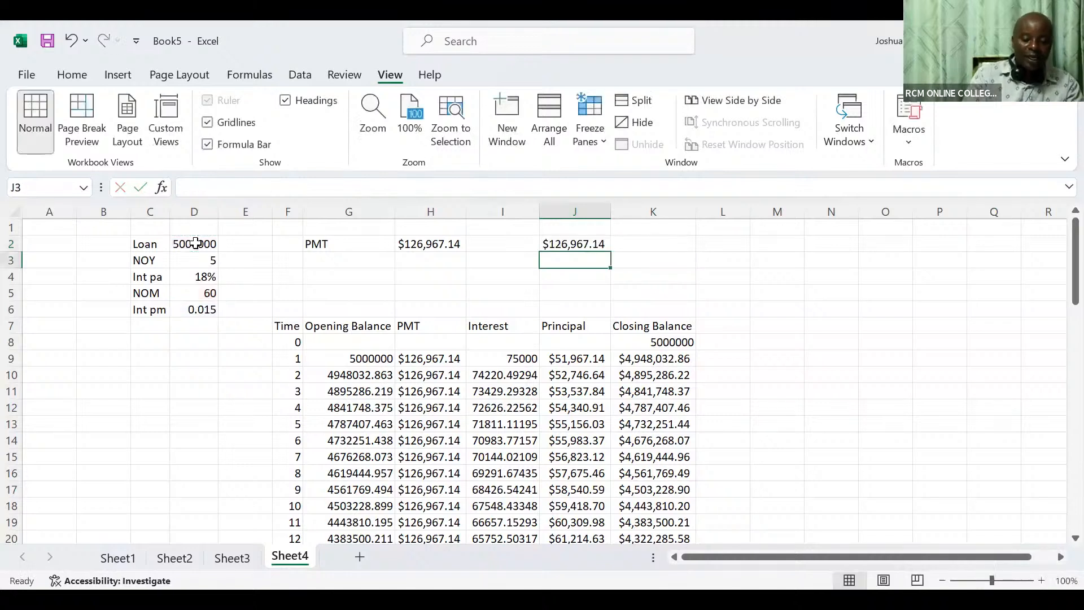
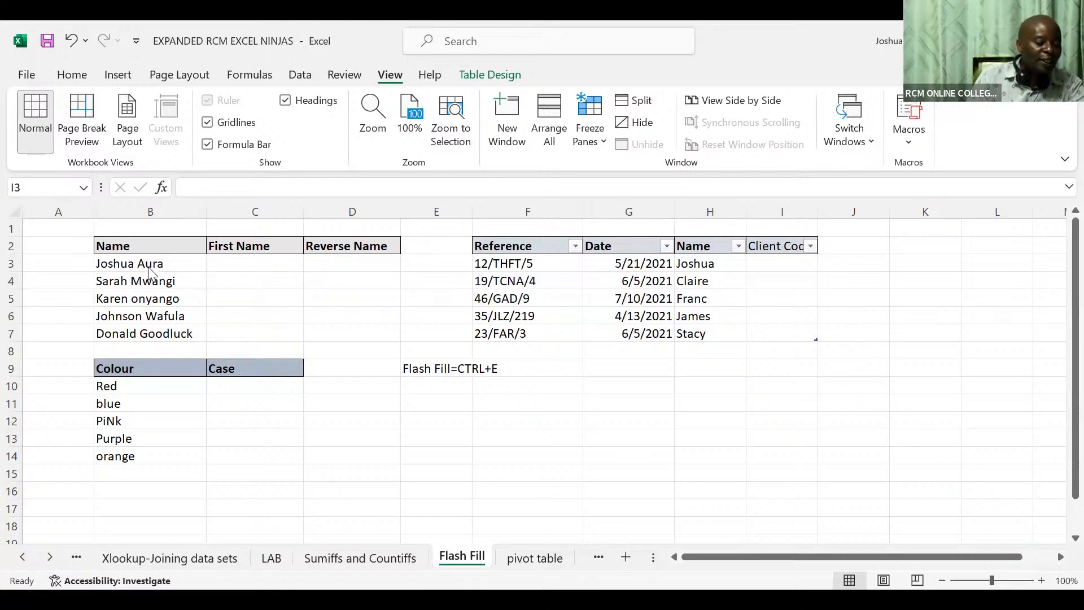
Step: Enter the first person's first name in C3 and Flash Fill the rest of the First Name column
click(226, 261)
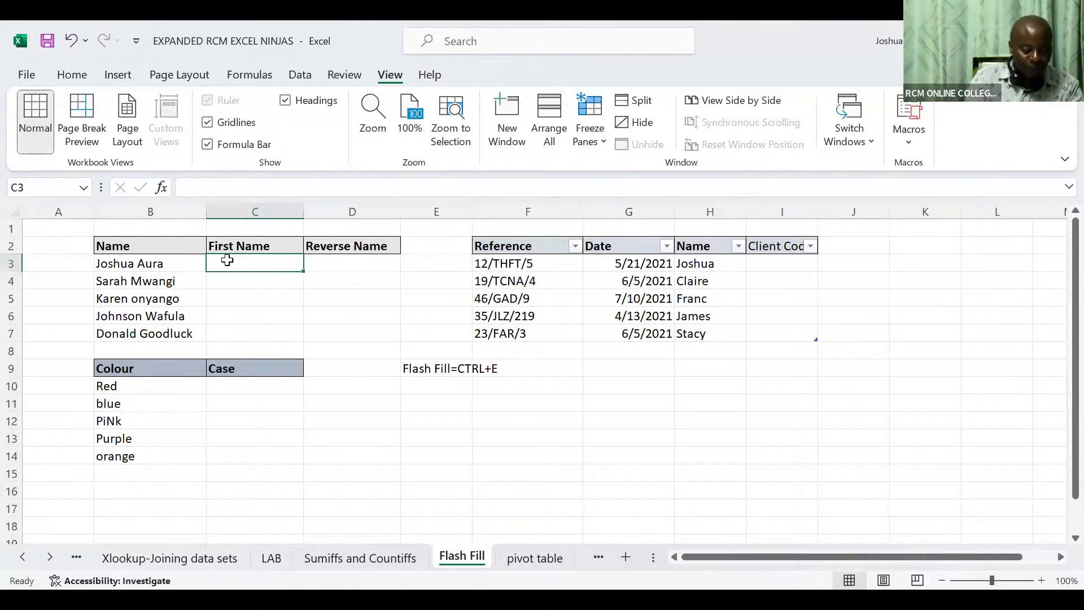
text(Joshua)
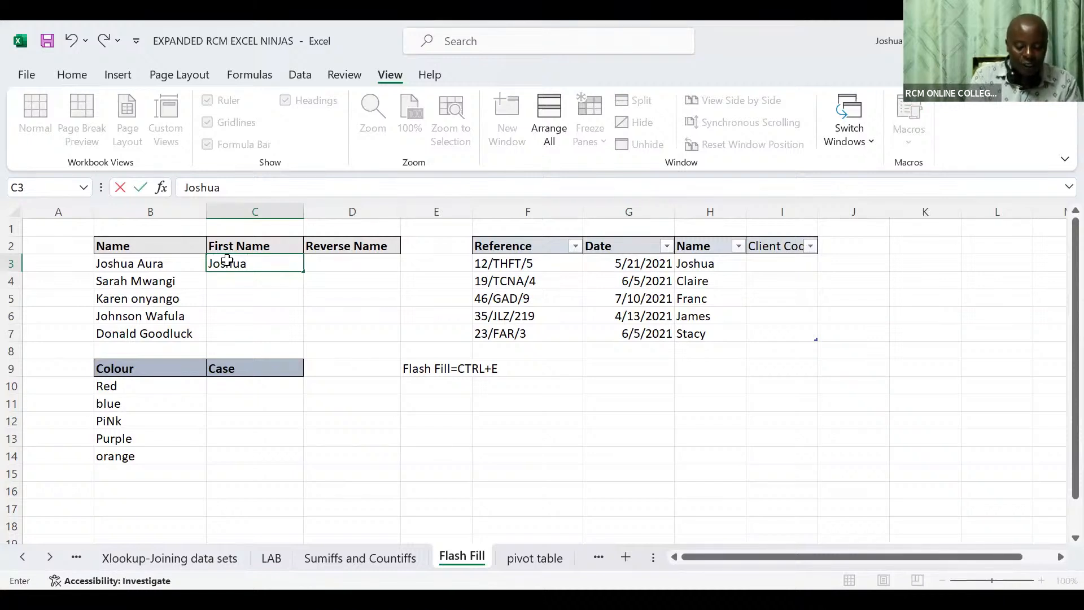
key(ctrl+Return)
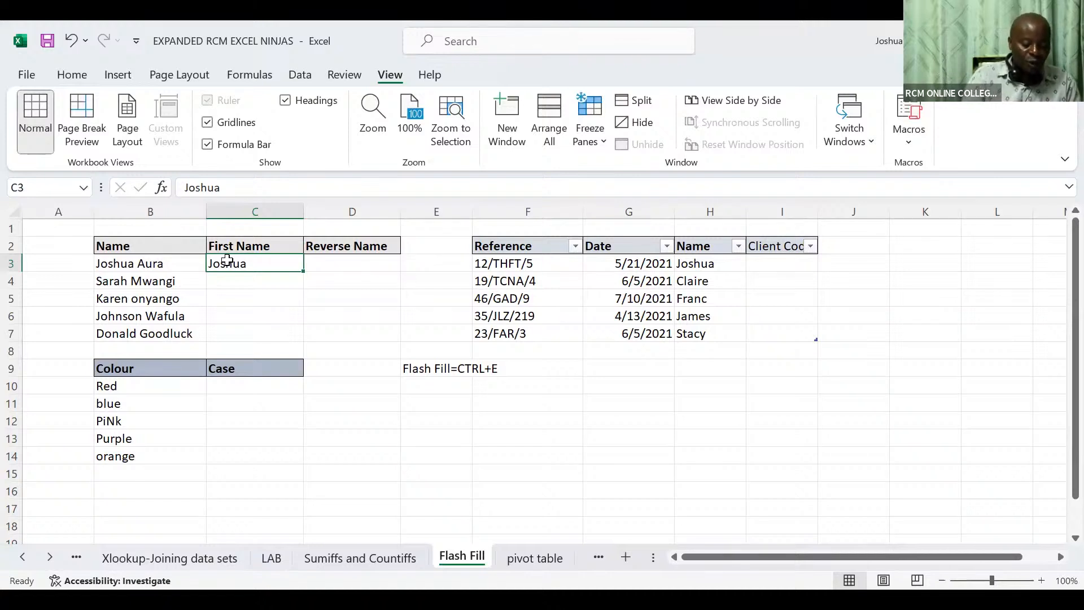
key(ctrl+e)
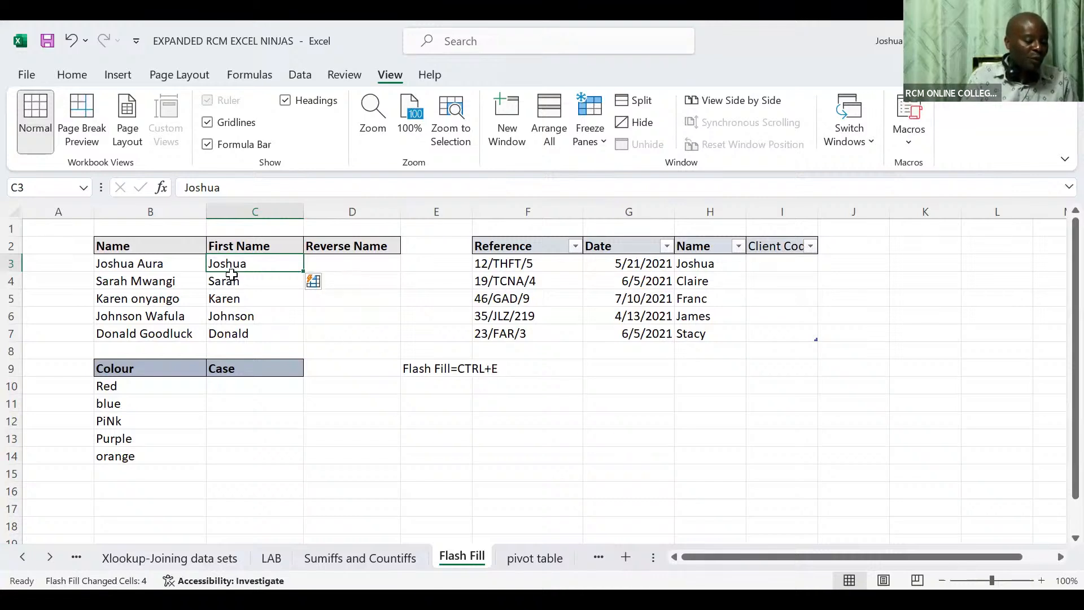
Step: Enter Blue in C11 as the example and Flash Fill the Case column with capitalized colour names
click(232, 385)
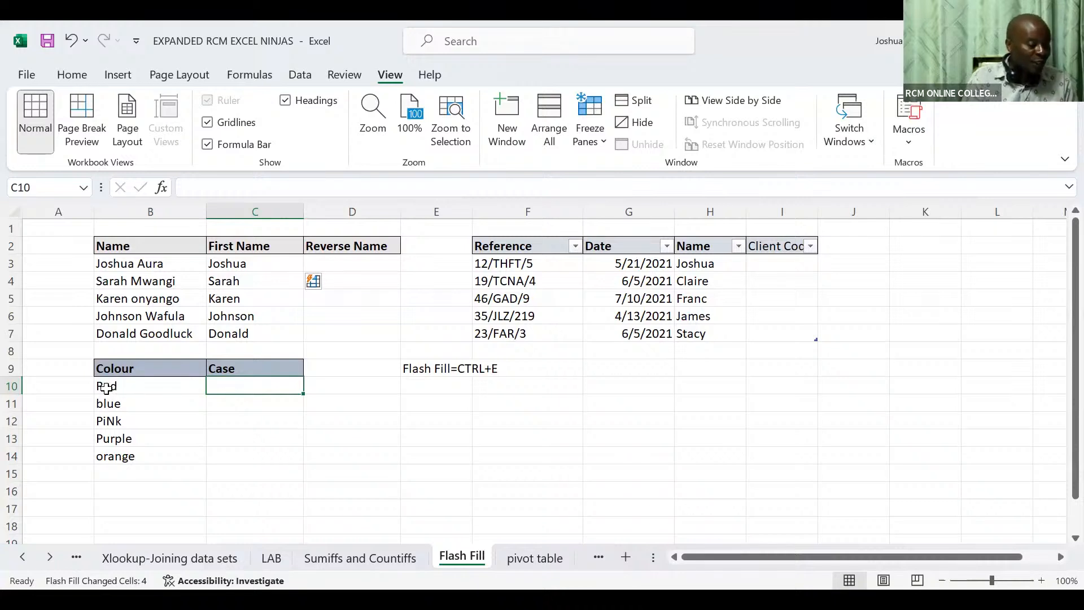
click(225, 406)
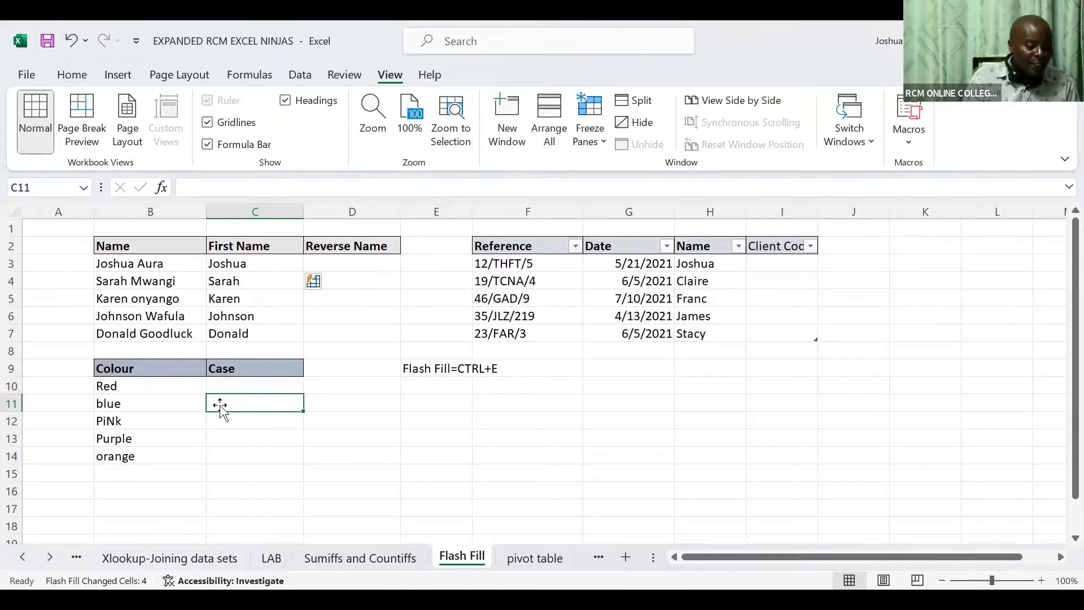
text(Blue)
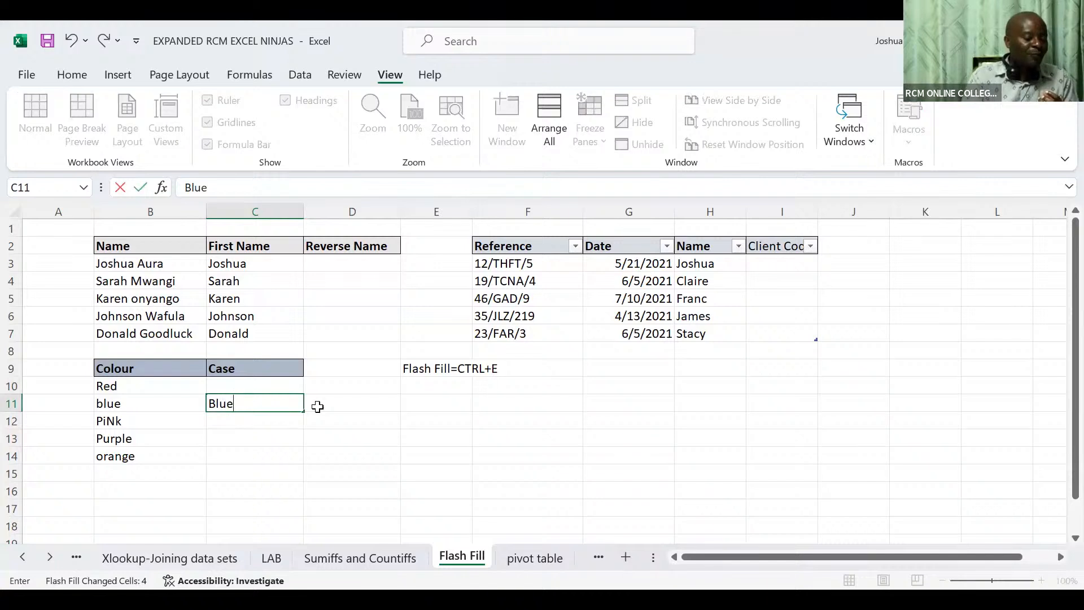
key(ctrl+Return)
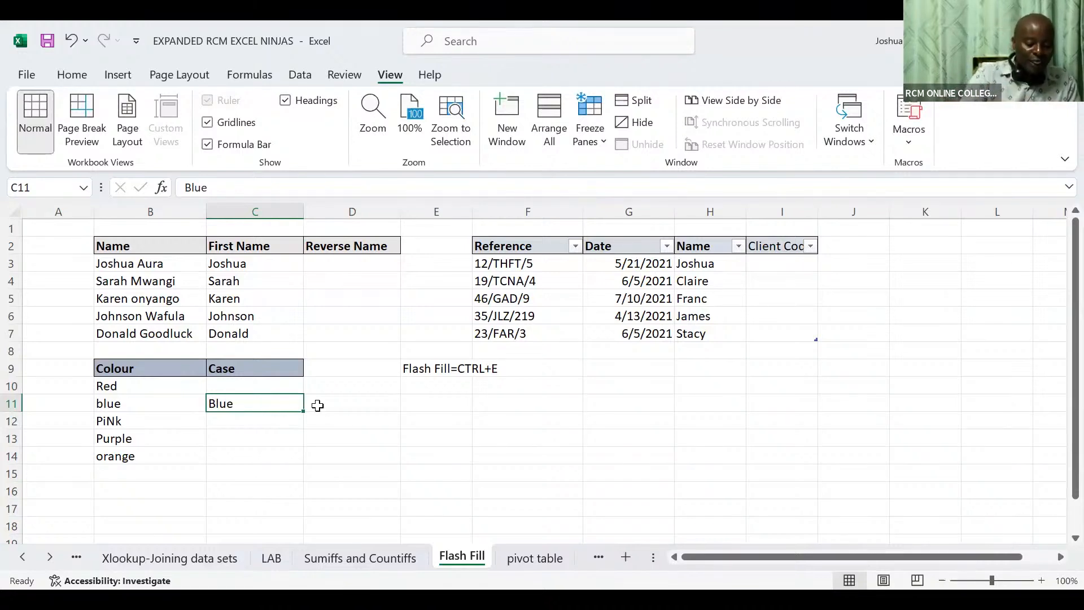
key(ctrl+e)
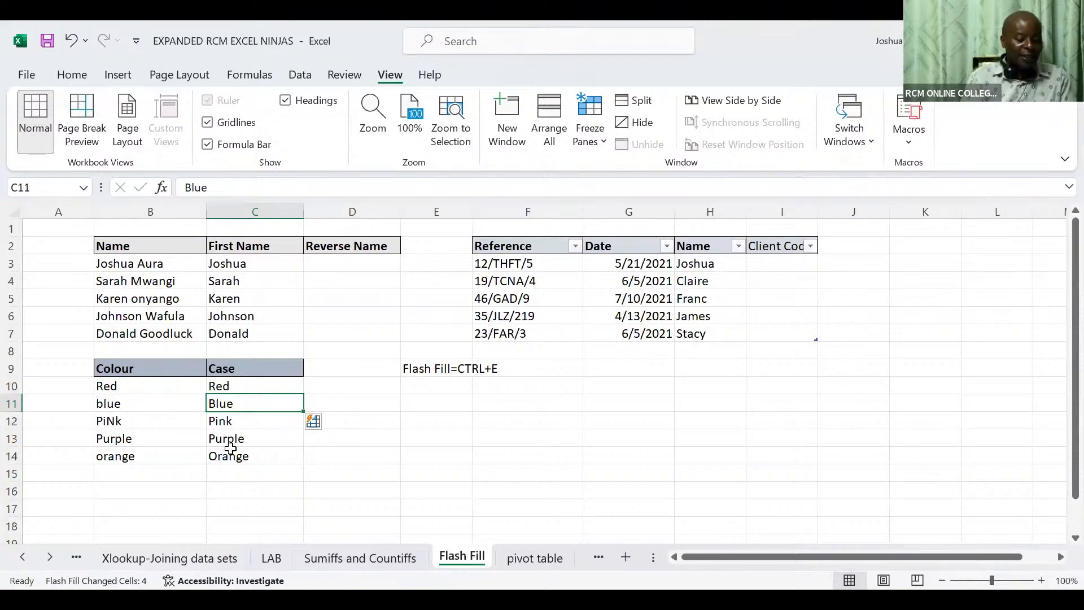
Step: Undo the Case column Flash Fill and remove the Blue entry from C11
key(ctrl+z)
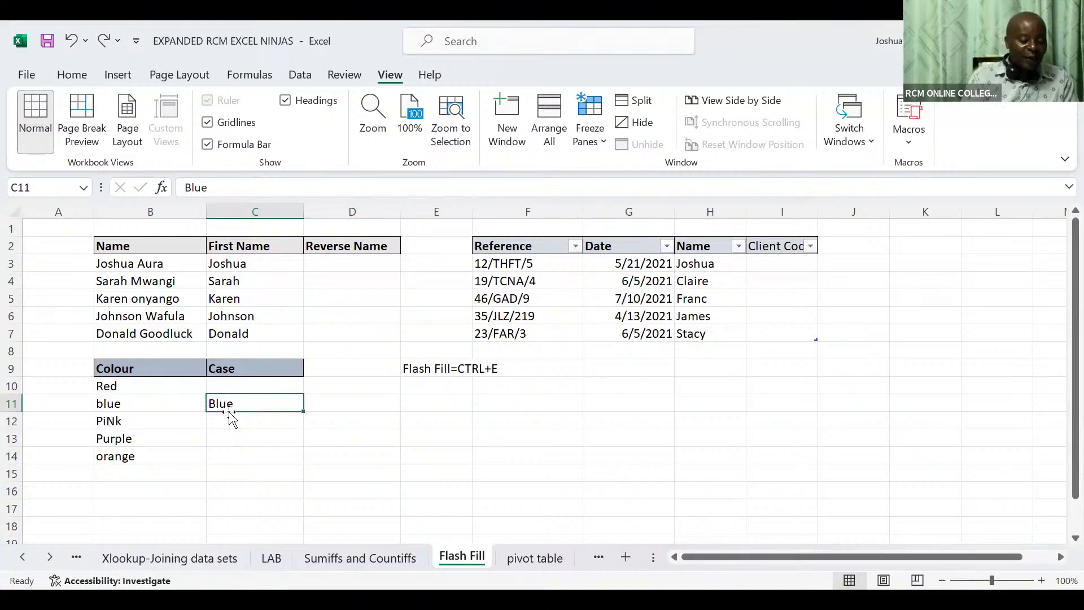
key(ctrl+z)
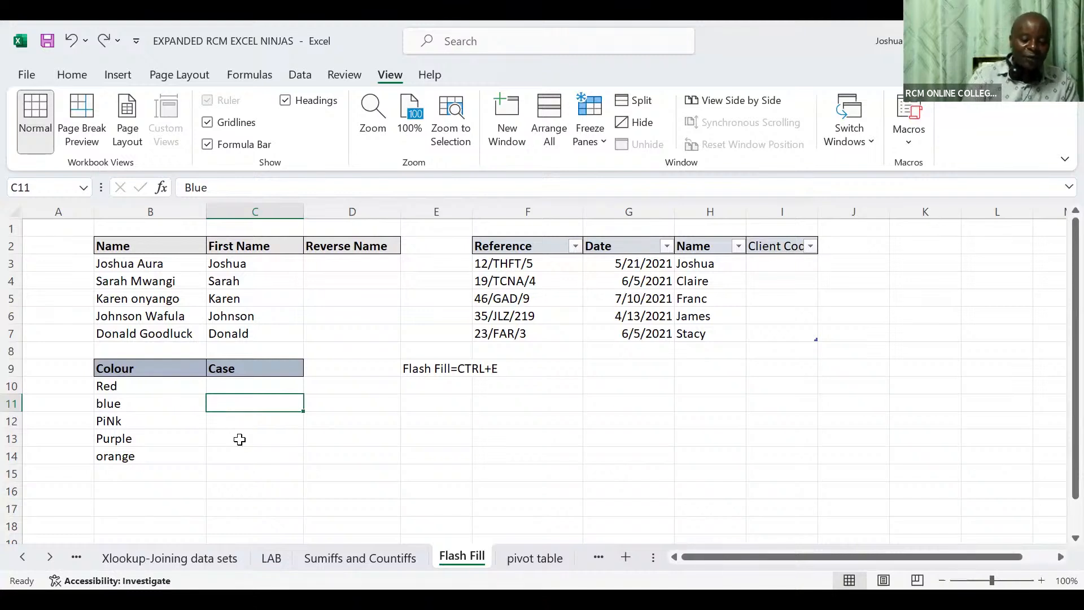
key(Delete)
Step: Enter pink in C12 as the example and Flash Fill the Case column with lowercase colour names
click(231, 423)
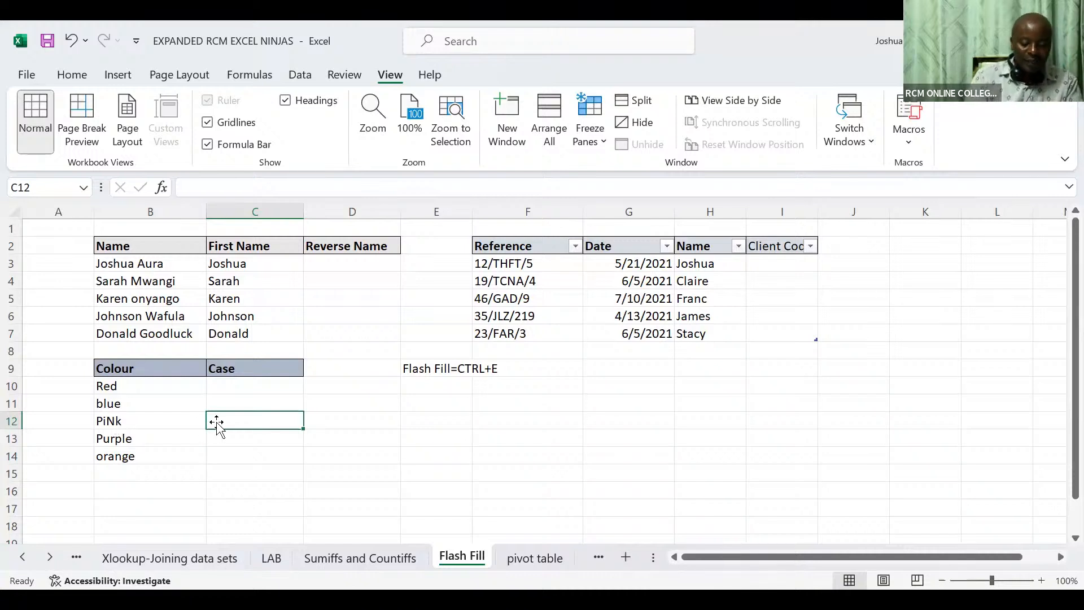
text(pink)
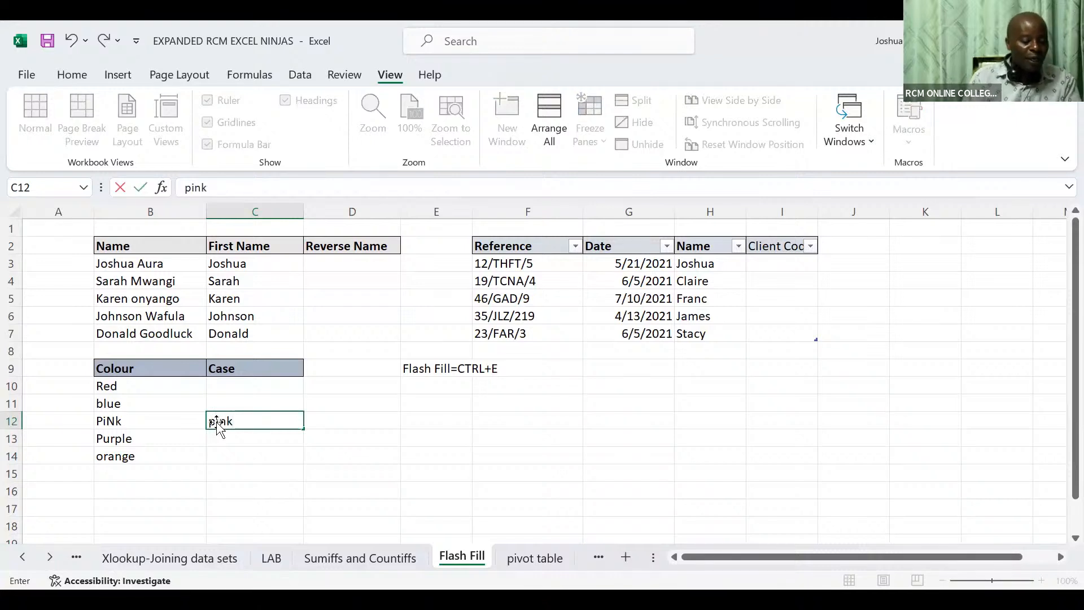
click(217, 422)
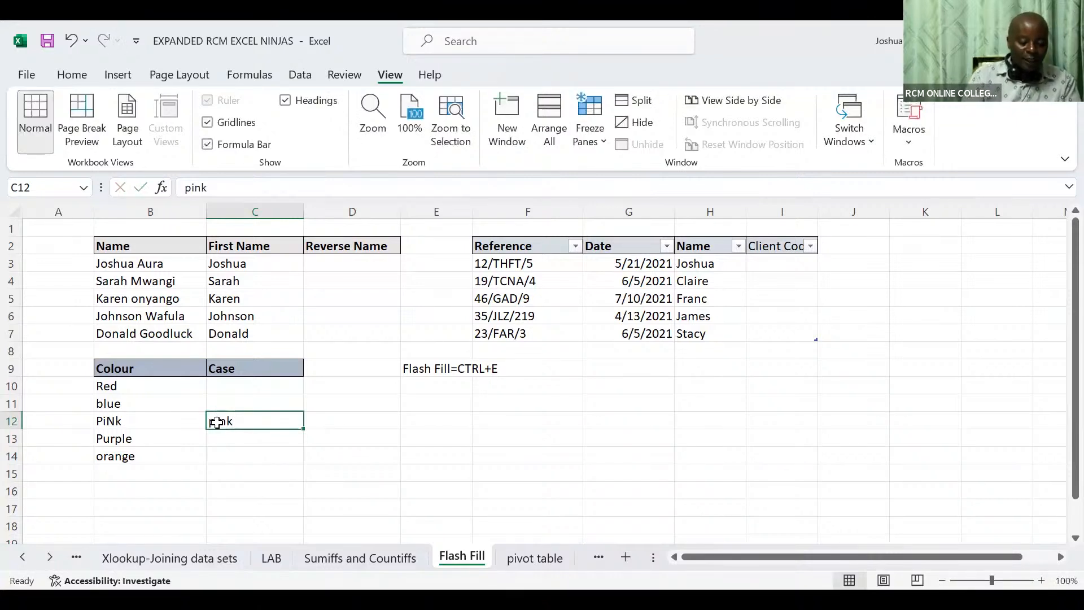
key(ctrl+e)
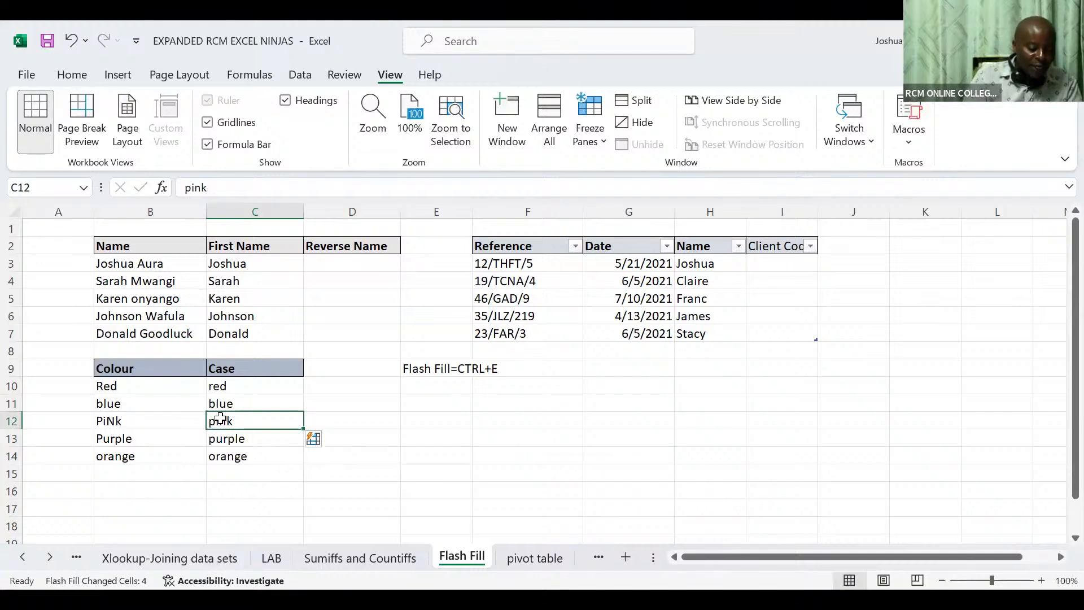
Step: Undo the lowercase Flash Fill and refill the Case column with Flash Fill, using Pink in C12 as the example
key(ctrl+z)
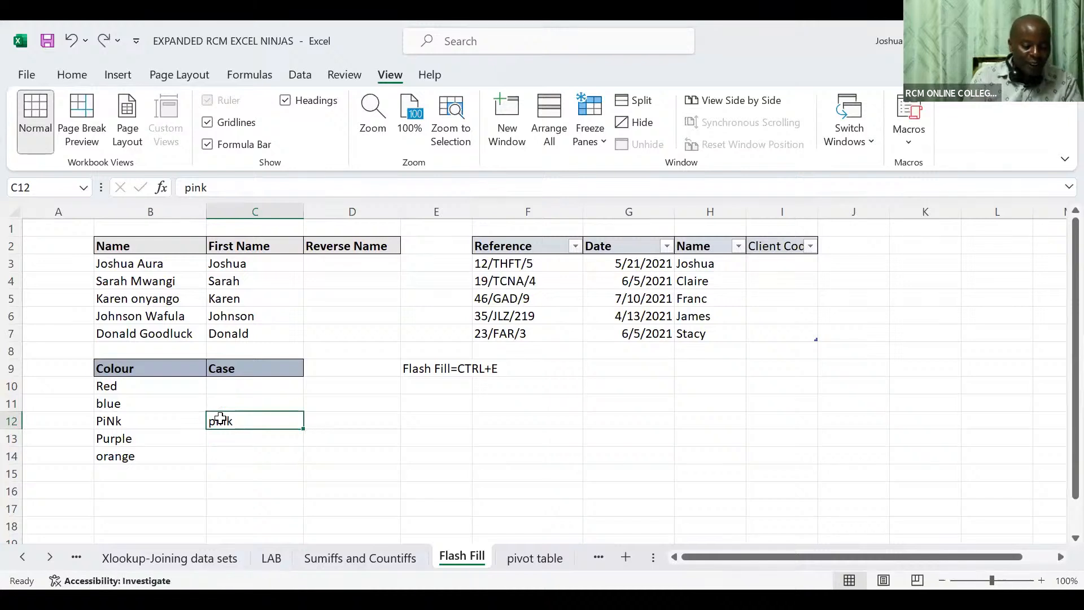
double_click(220, 419)
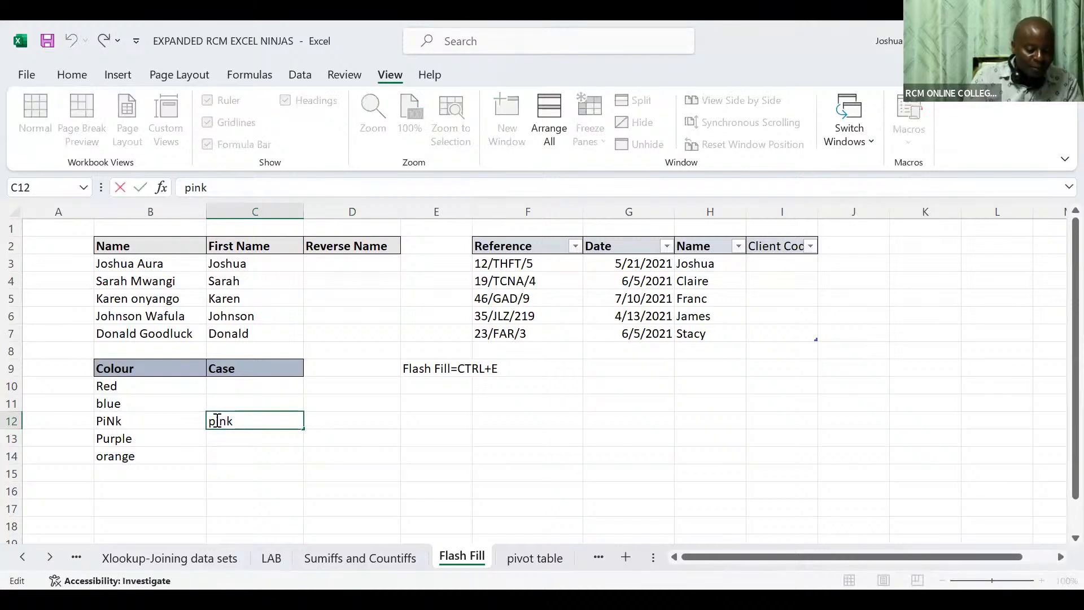
key(BackSpace)
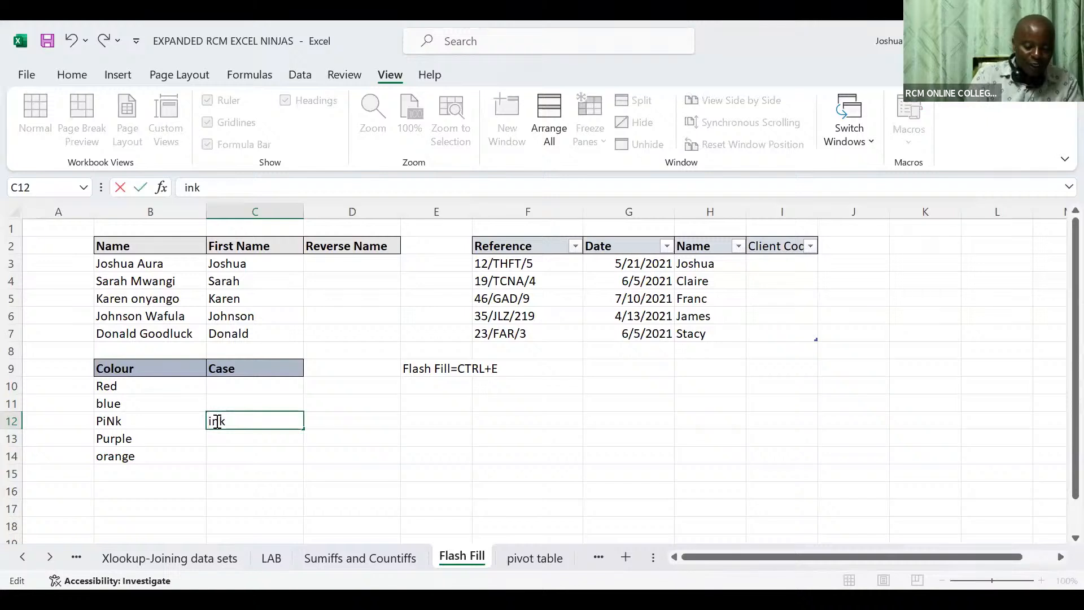
text(P)
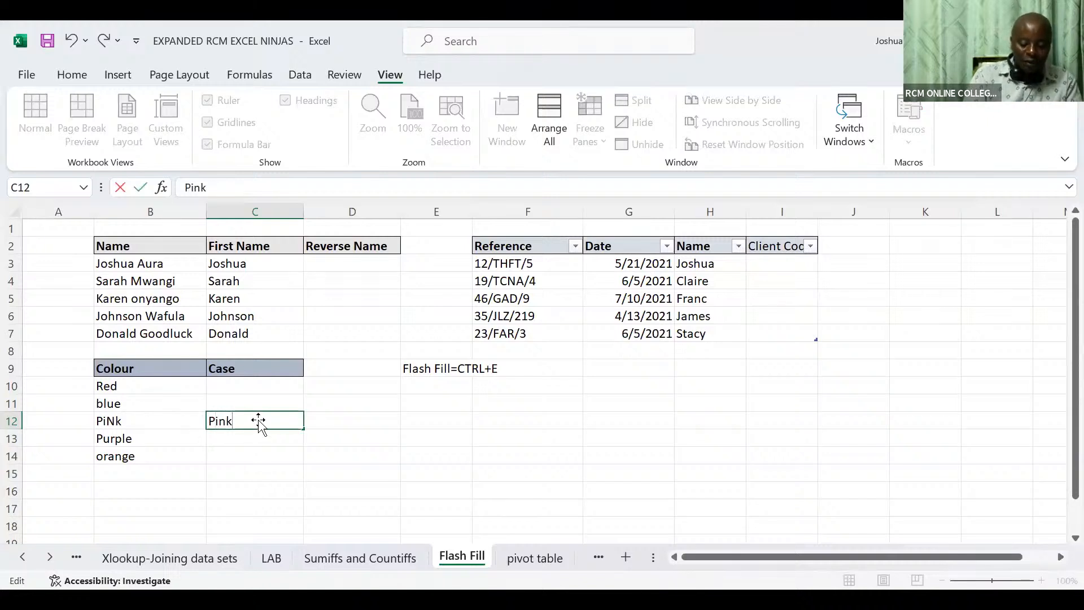
key(ctrl+Return)
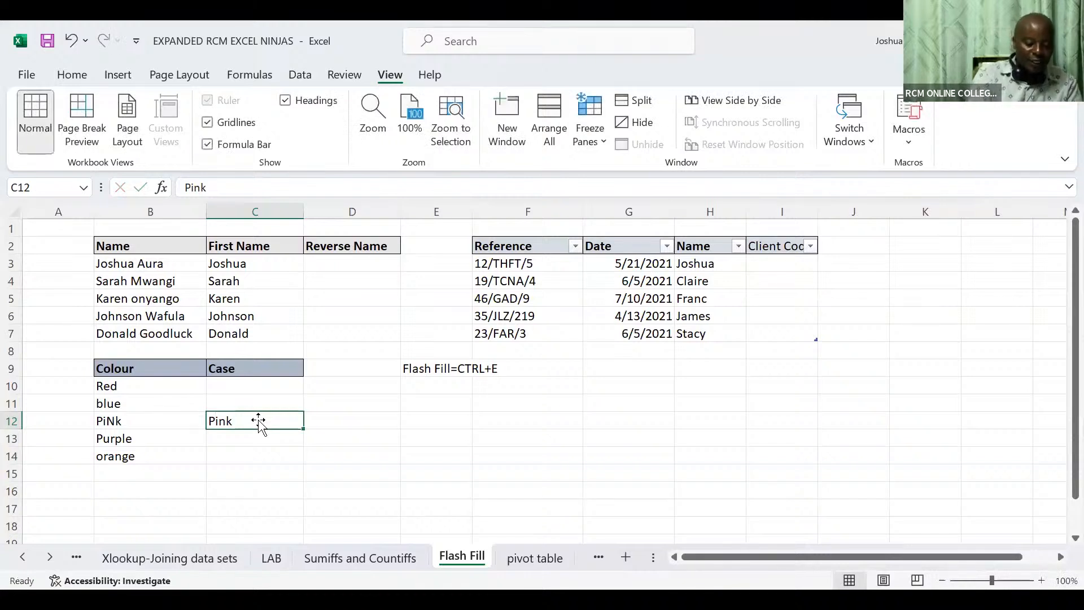
key(ctrl+e)
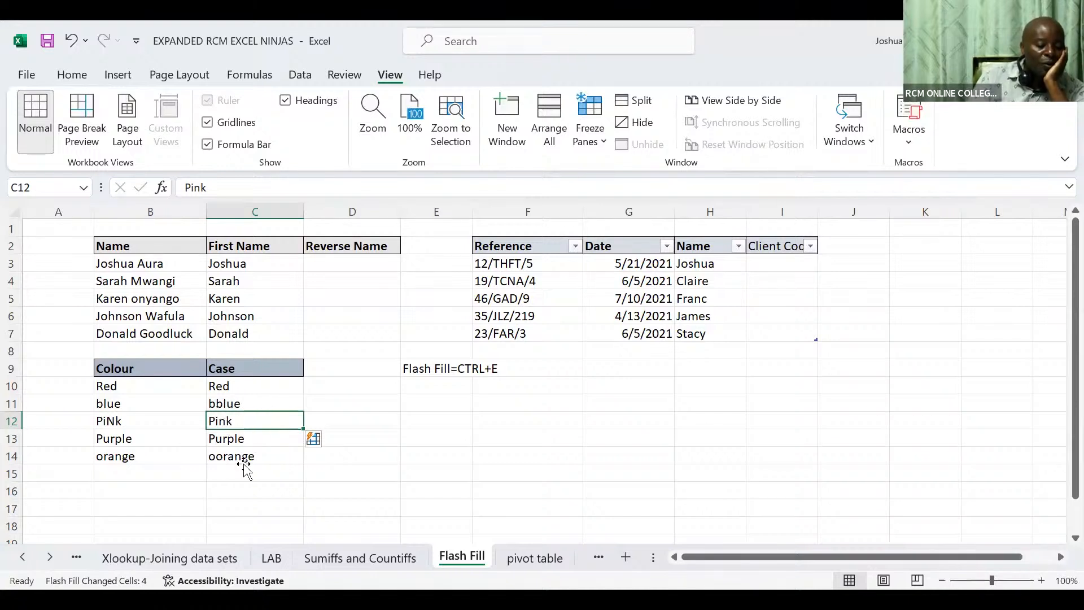
Step: Correct the flash-filled colour in C11 to Blue to teach Flash Fill the capitalized pattern for the Case column
click(216, 402)
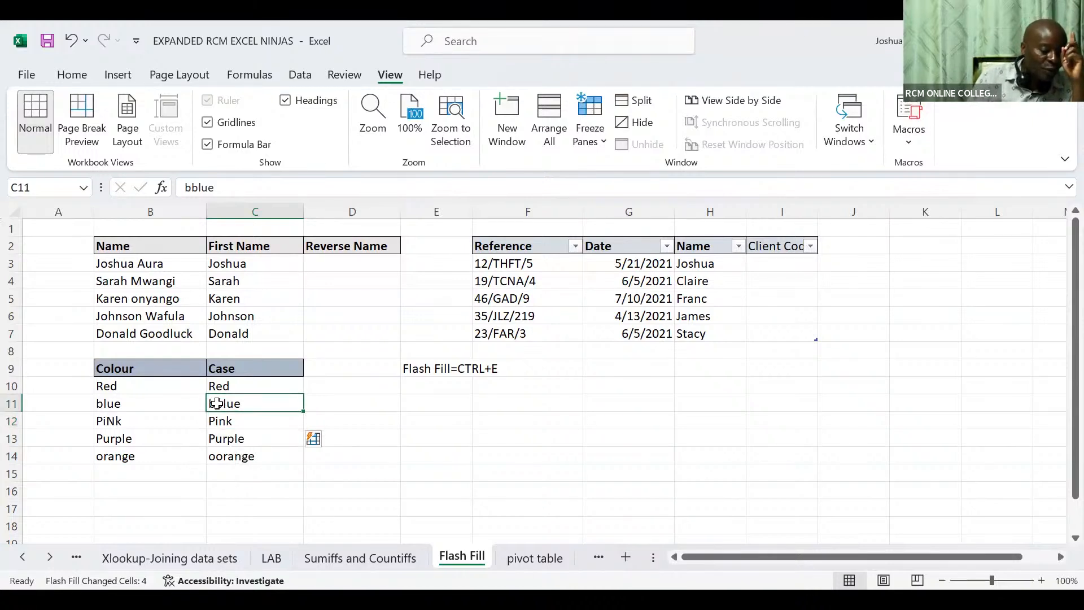
double_click(217, 402)
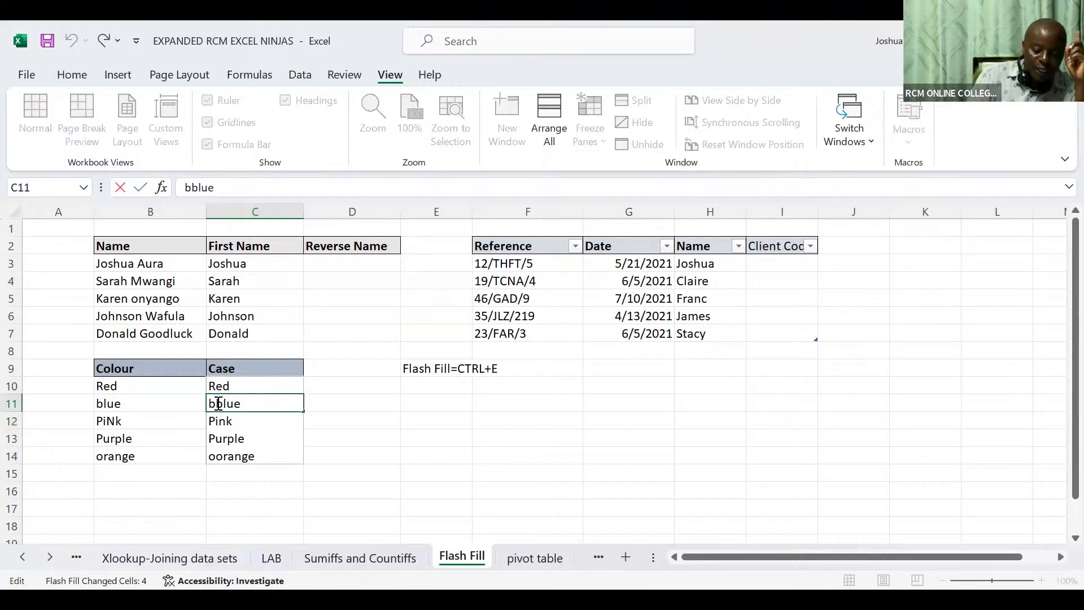
key(BackSpace)
key(BackSpace)
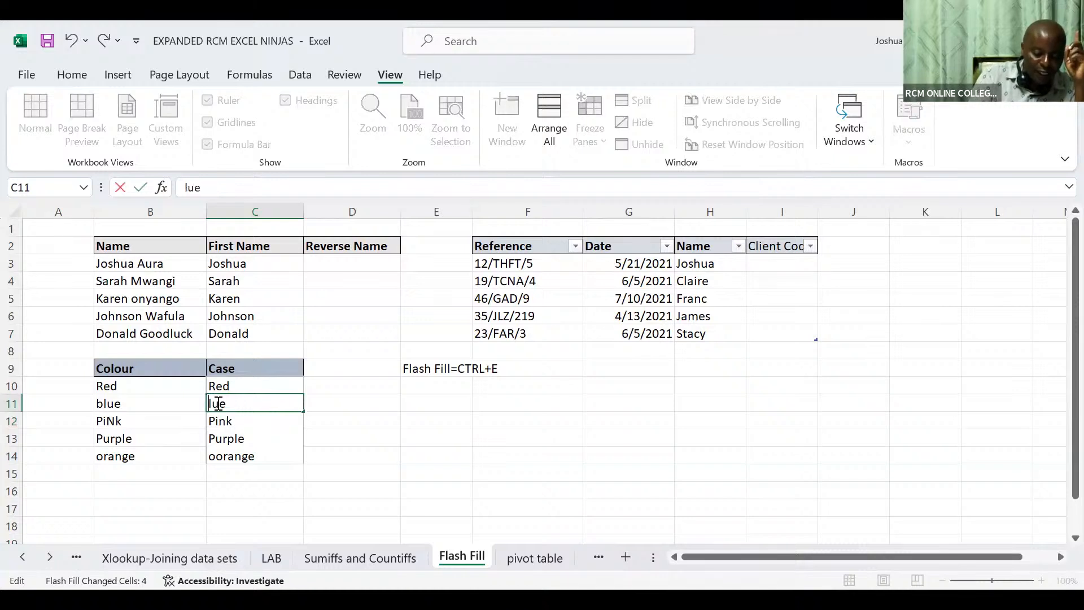
text(B)
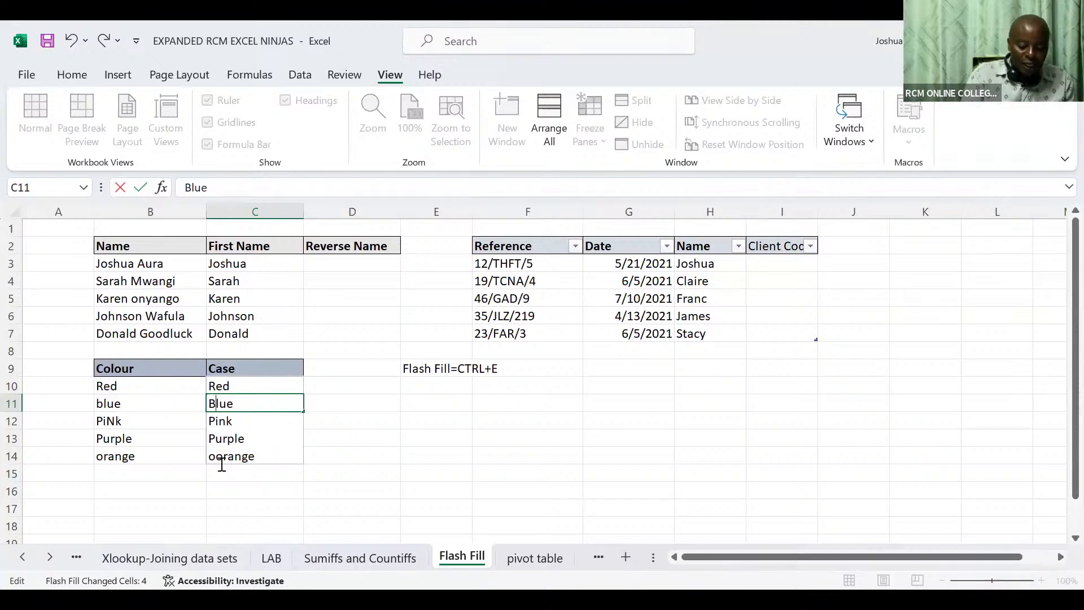
key(Return)
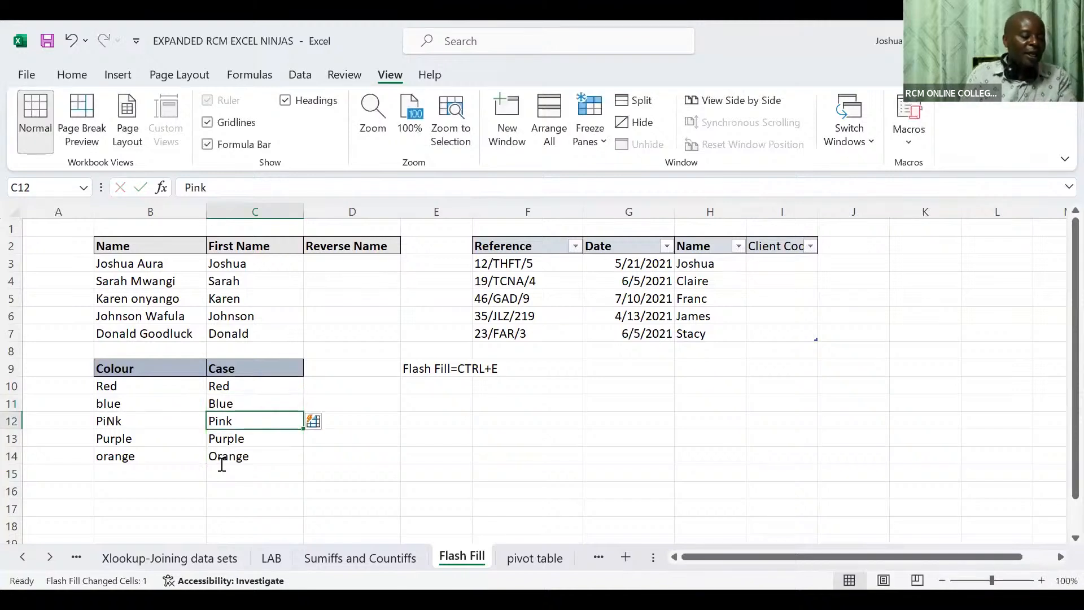